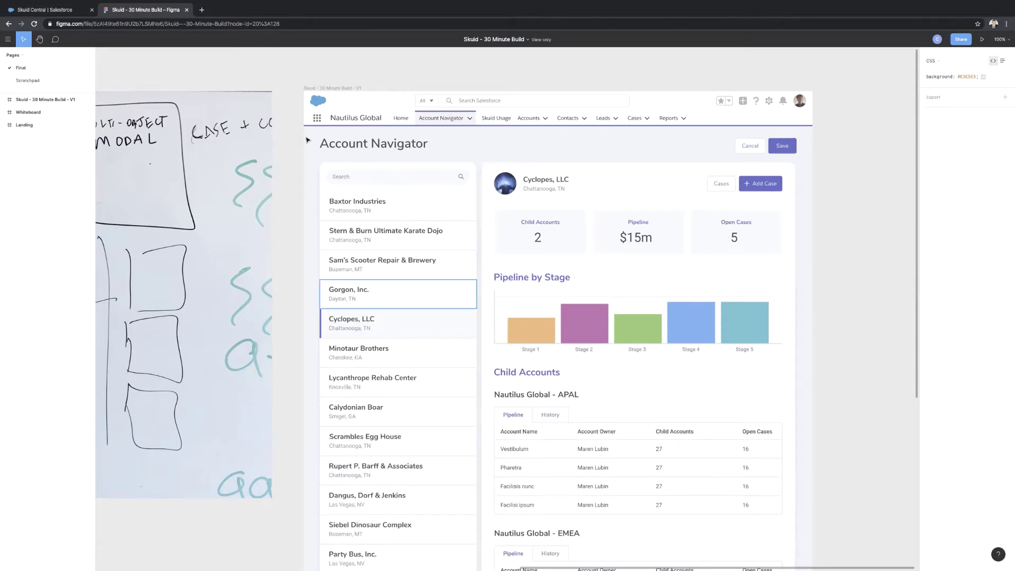
Switch to Skuid and create a blank page named QuickCreate with Skuid API version v2.
key("ctrl+Page_Up")
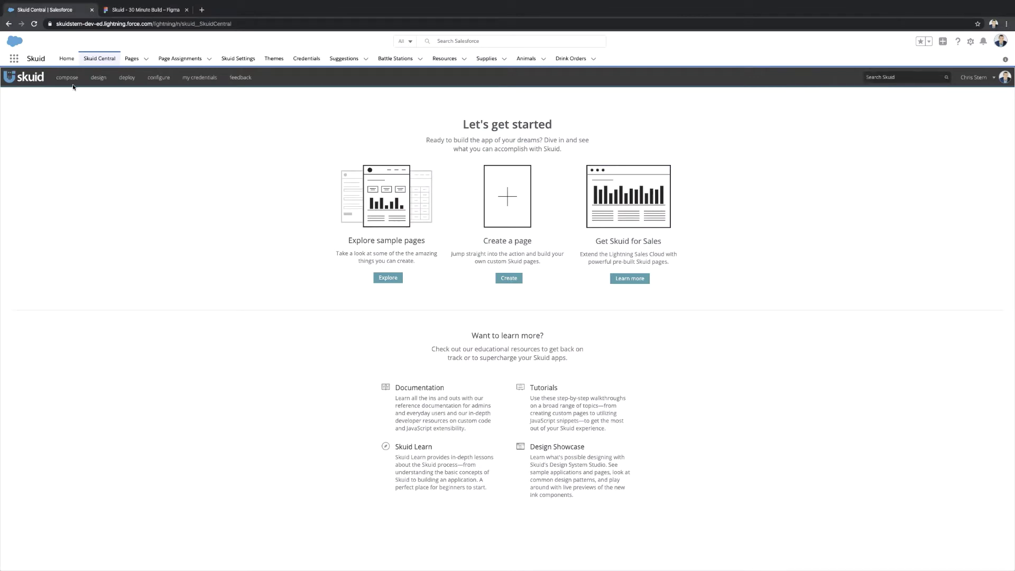
mouse_move(70, 79)
left_click(74, 95)
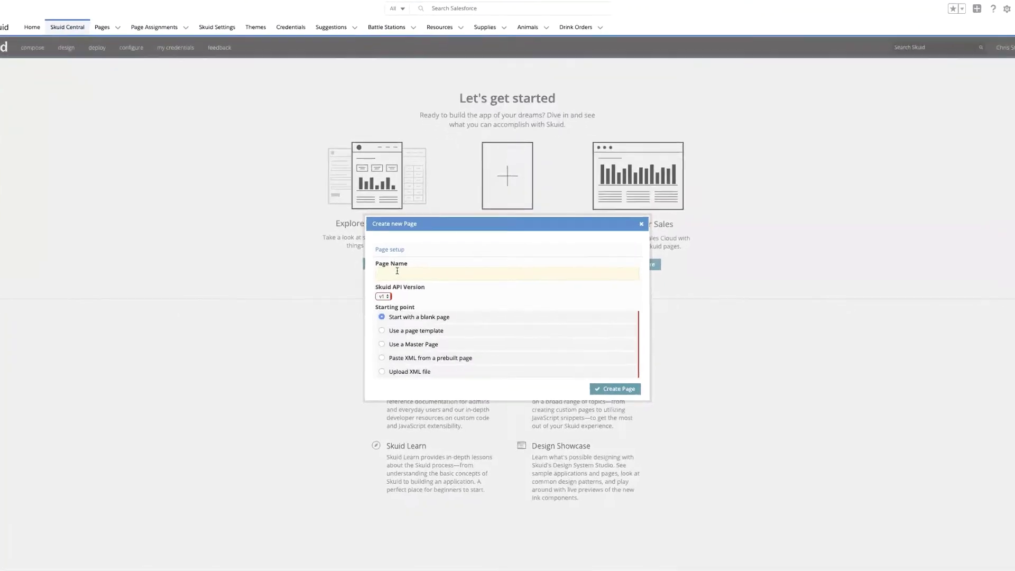
type("QuickCre")
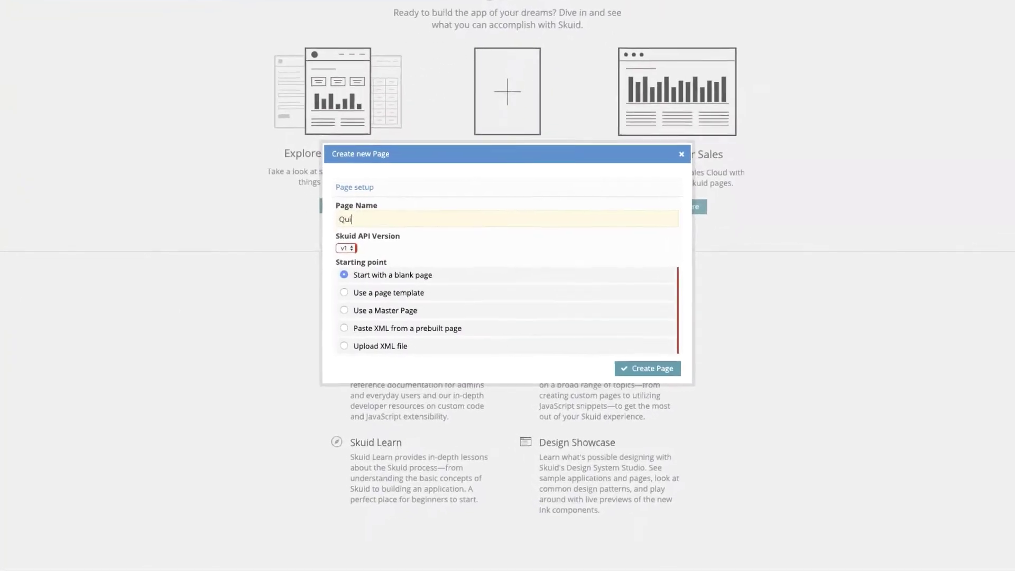
type("ate")
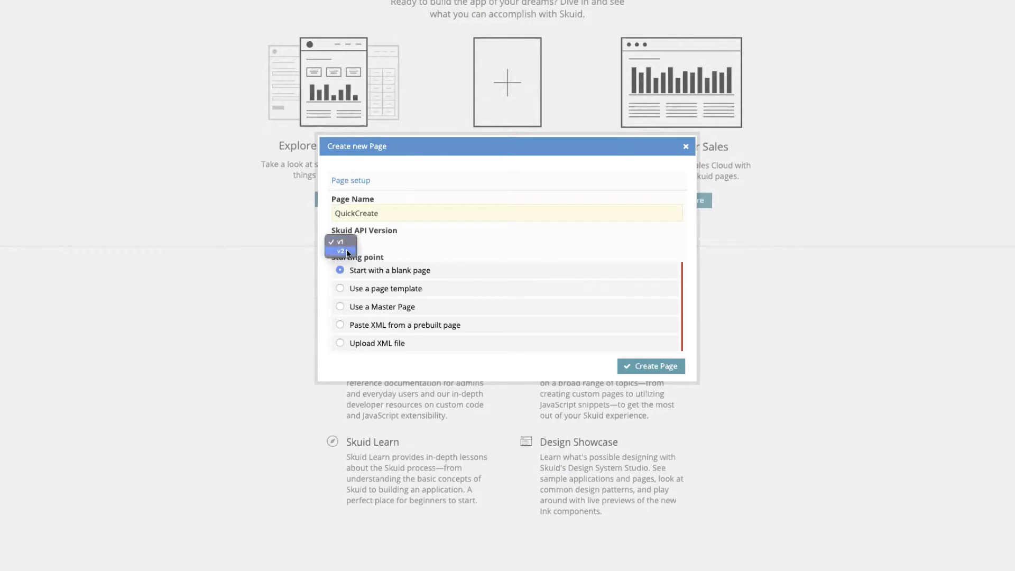
left_click(346, 250)
left_click(649, 347)
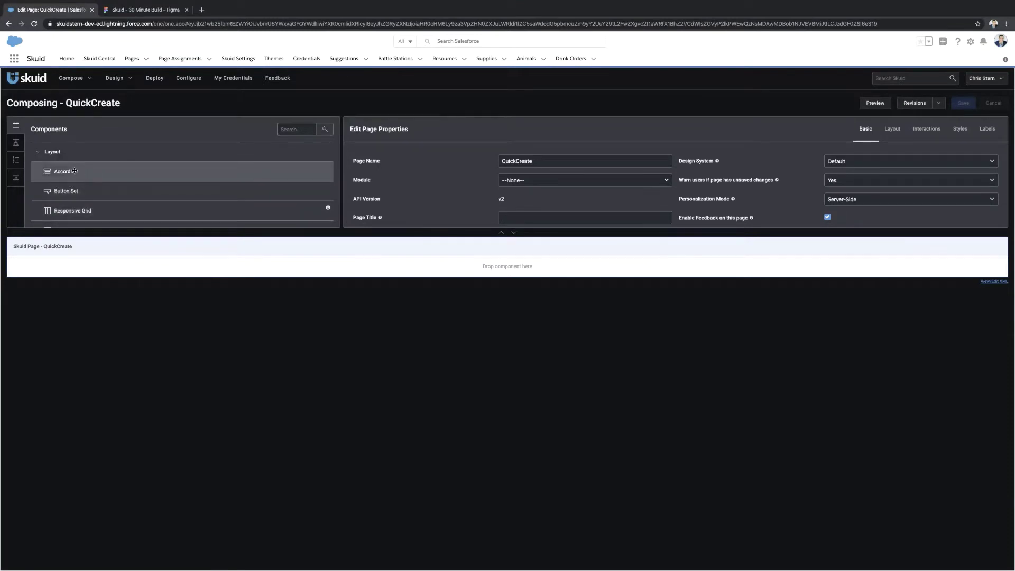
Add a model with the ID Accounts on the Salesforce Account object and turn off Query on Page Load.
left_click(16, 143)
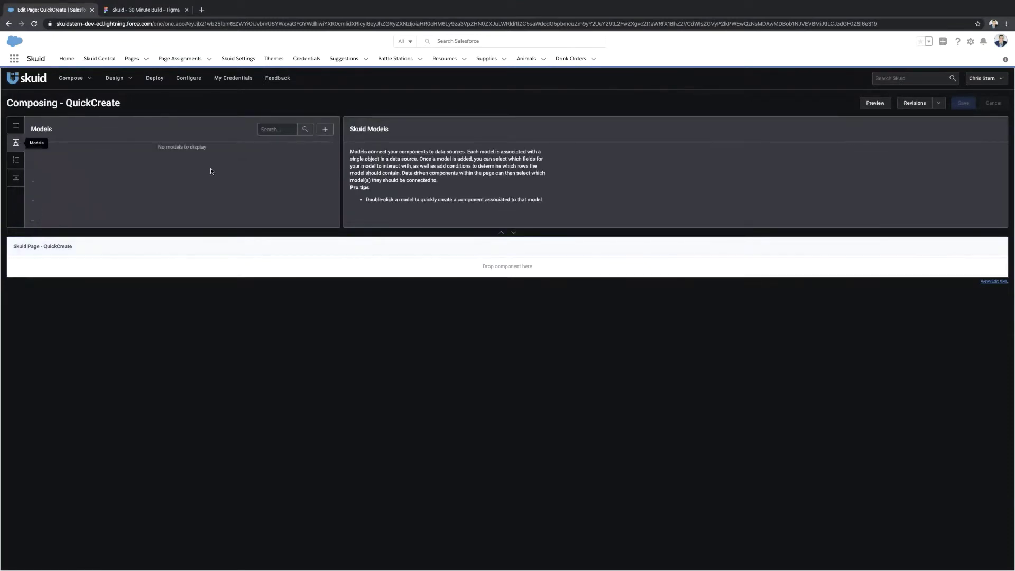
left_click(325, 130)
double_click(515, 161)
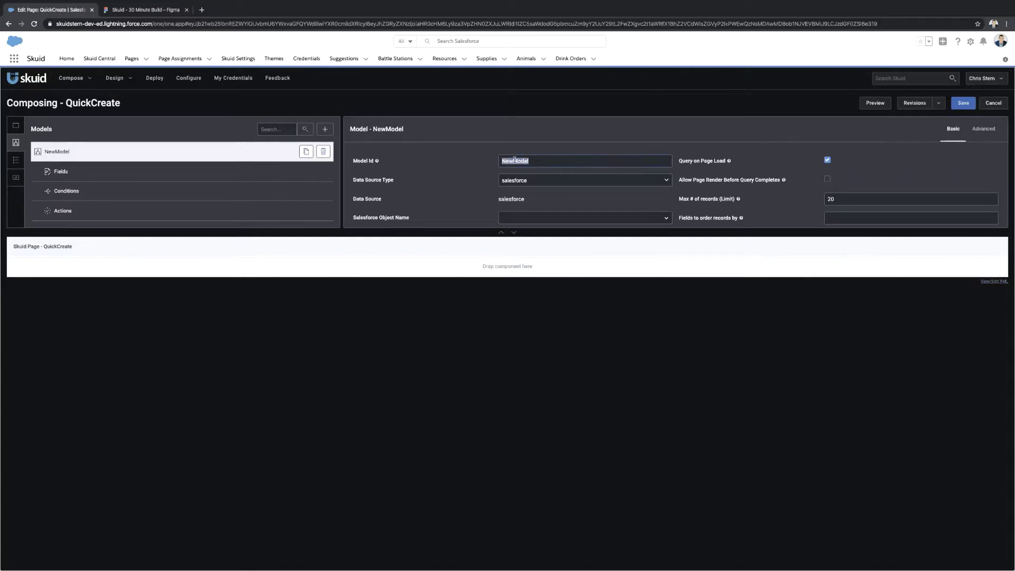
type("Accounts")
key("Tab")
type("acc")
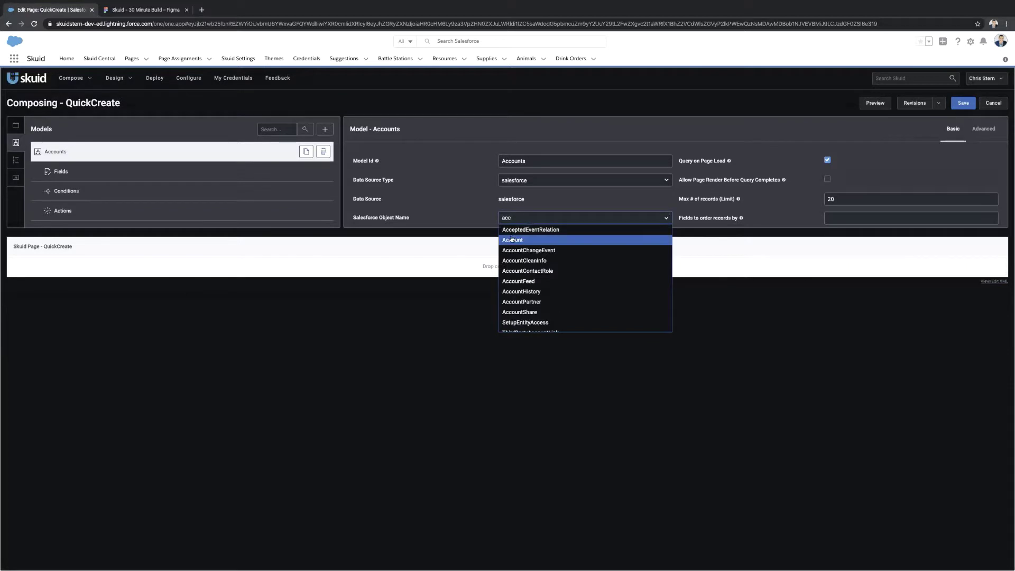
left_click(513, 241)
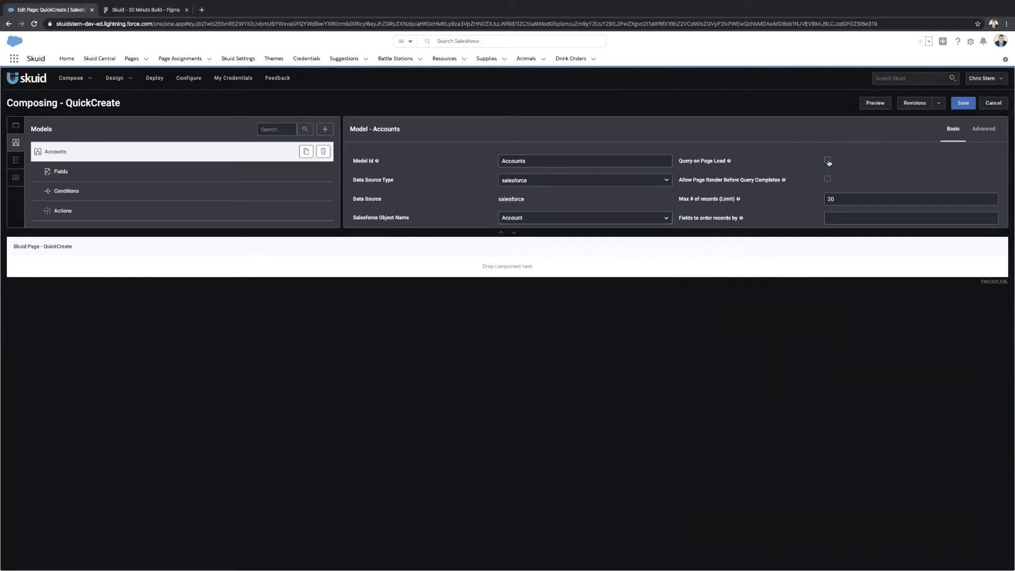
Add the Account Name, Billing City, Billing State/Province, Billing Country and Parent Account ID fields to the Accounts model.
left_click(168, 176)
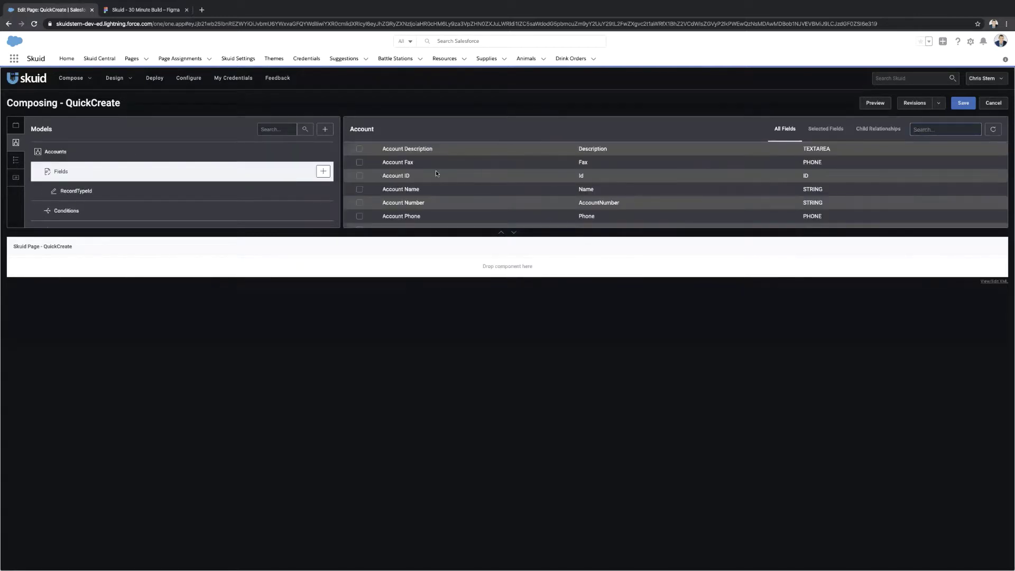
left_click(360, 190)
left_click(946, 131)
type("billing")
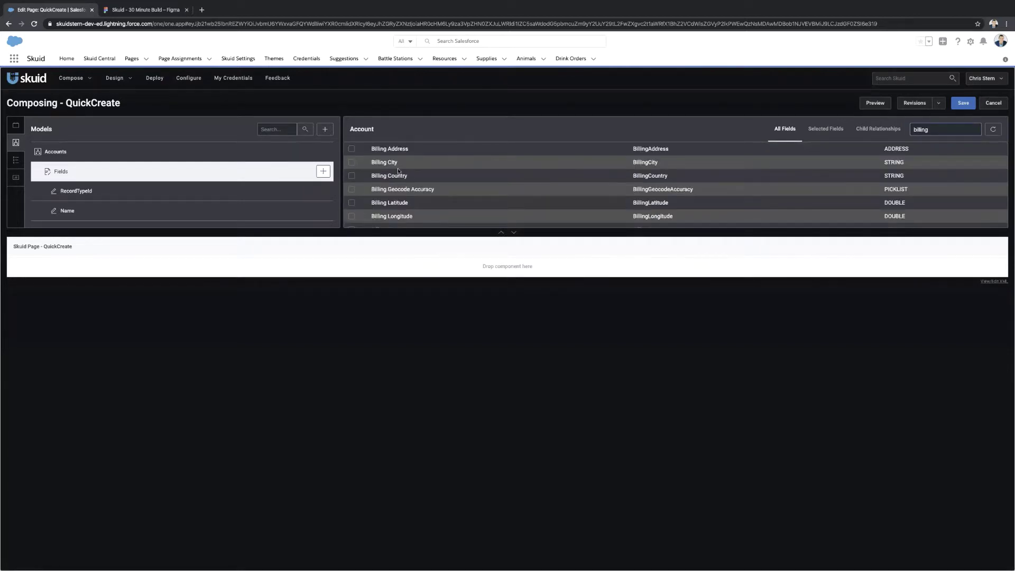
left_click(352, 163)
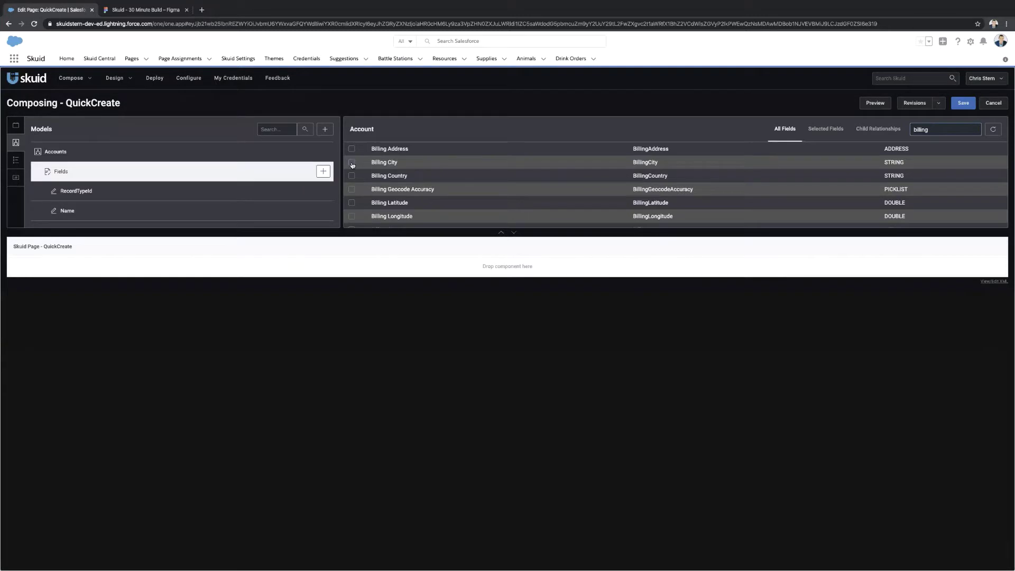
scroll(364, 196, "down", 2)
left_click(360, 194)
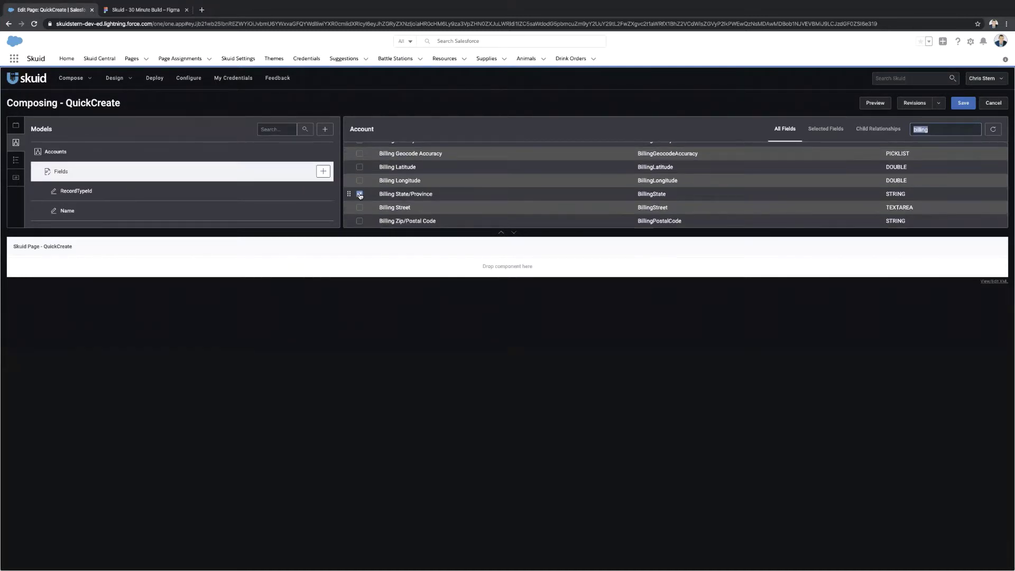
scroll(361, 196, "up", 2)
left_click(360, 176)
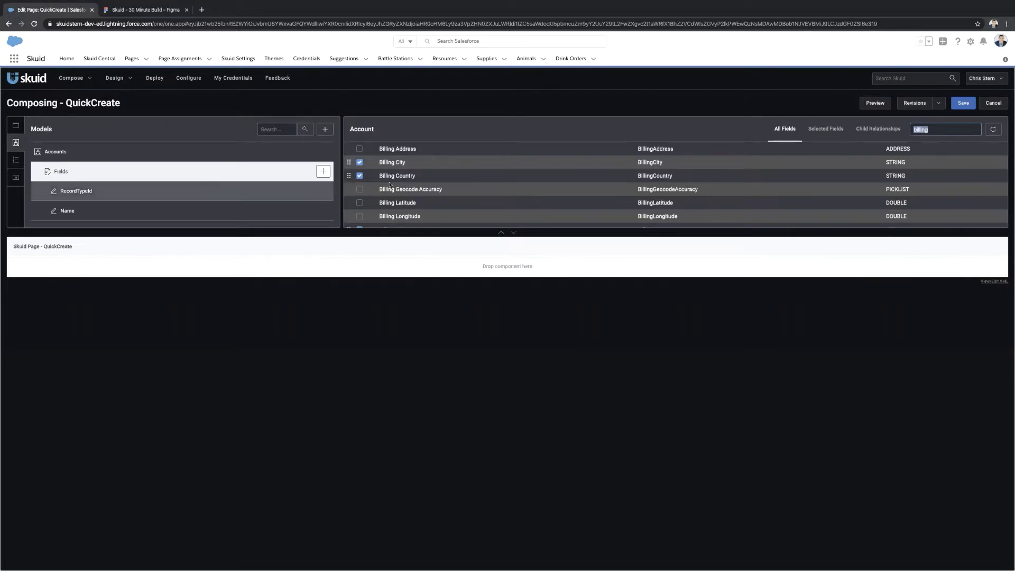
type("pare")
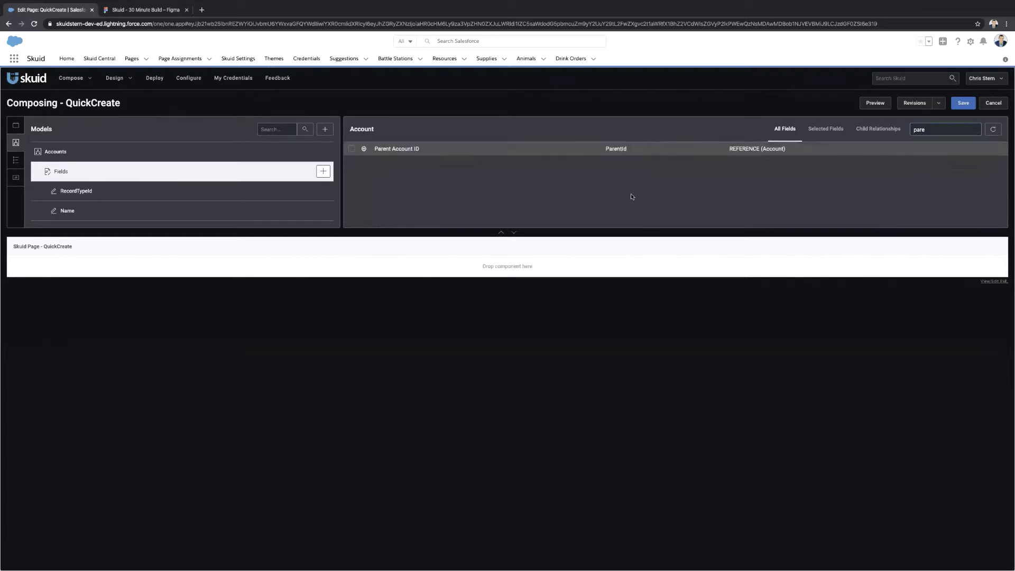
left_click(353, 150)
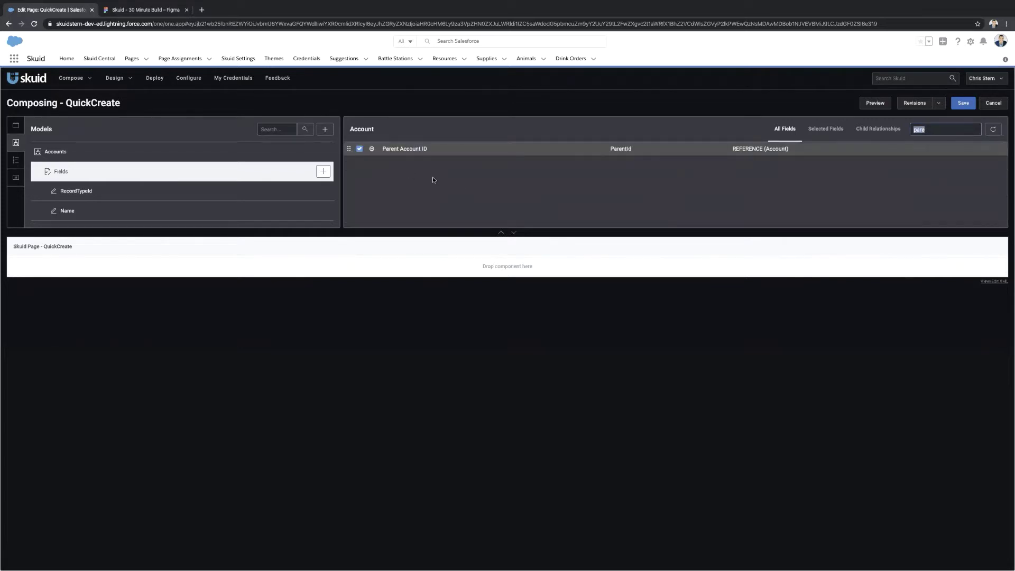
left_click(180, 158)
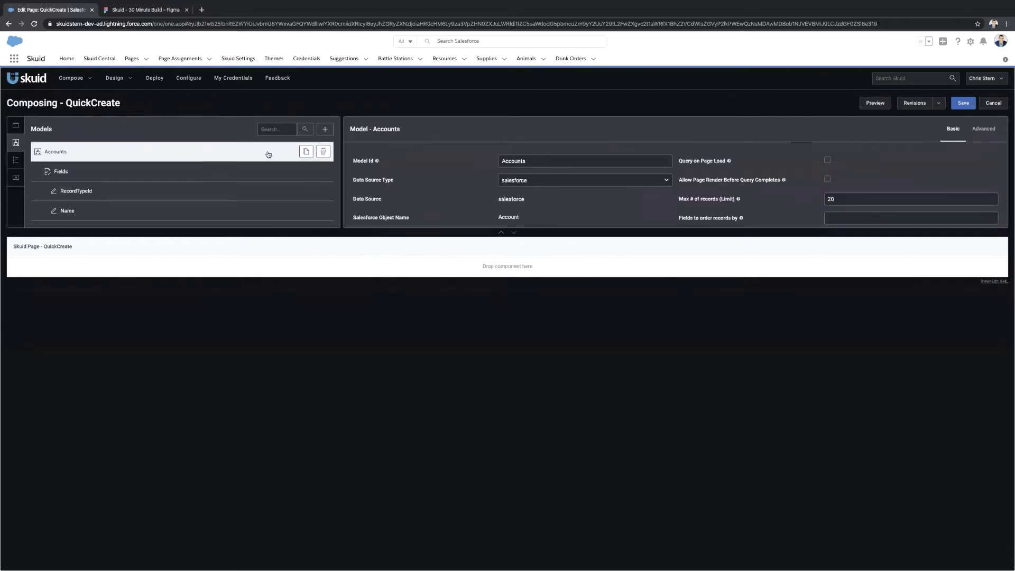
Add a second model with the ID Opps on the Salesforce Opportunity object and turn off Query on Page Load.
left_click(326, 132)
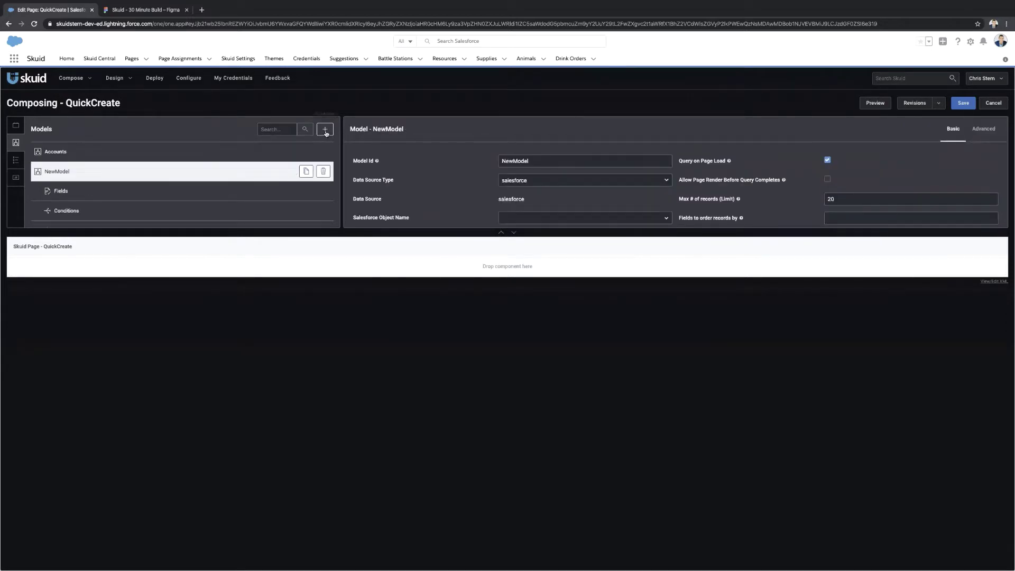
double_click(516, 161)
type("Opps")
left_click(557, 219)
type("opp")
key("Down")
key("Return")
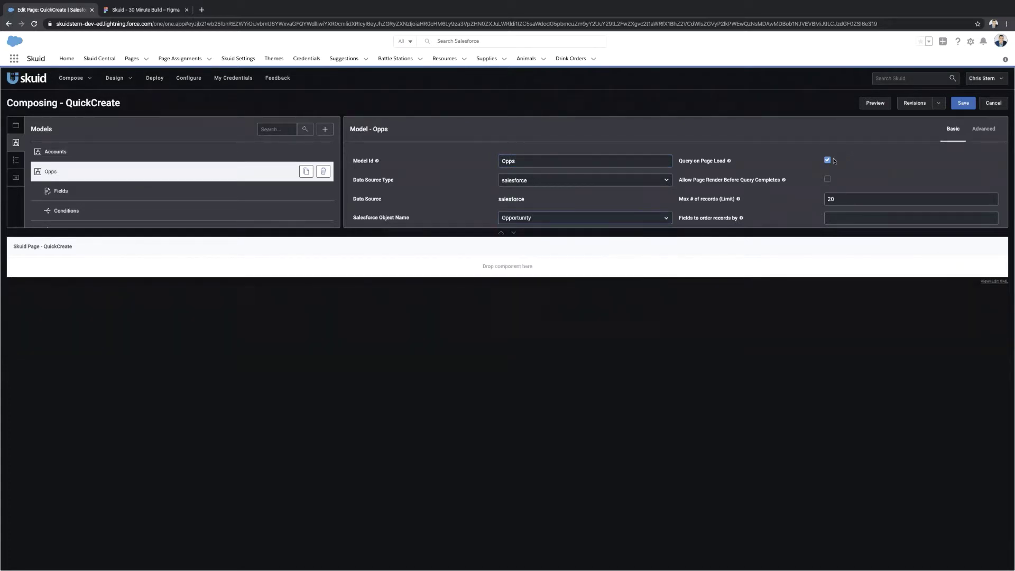
left_click(829, 160)
Add the Account ID, Name, Amount, Close Date and Stage fields to the Opps model and save the page.
left_click(118, 196)
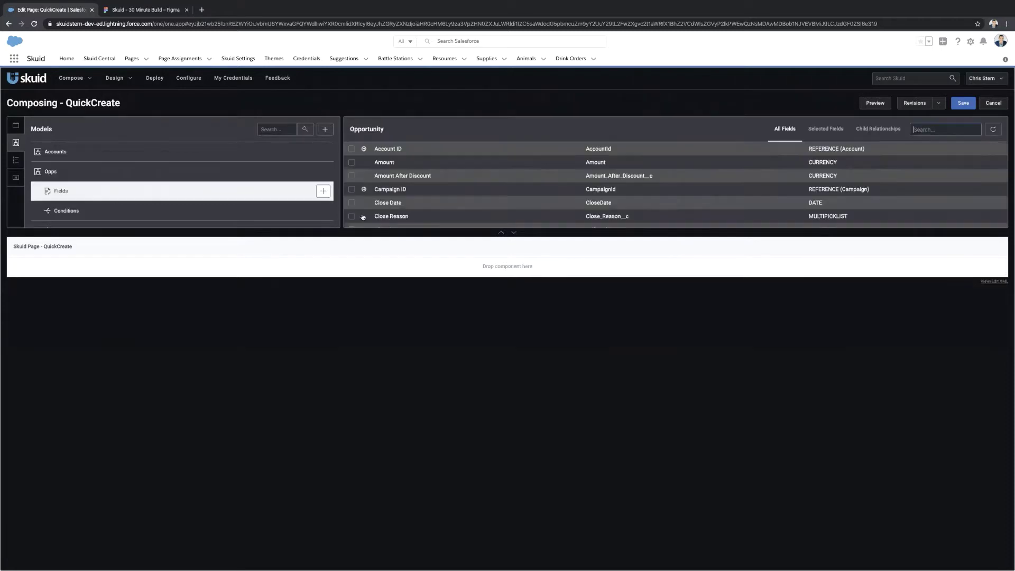
left_click(352, 150)
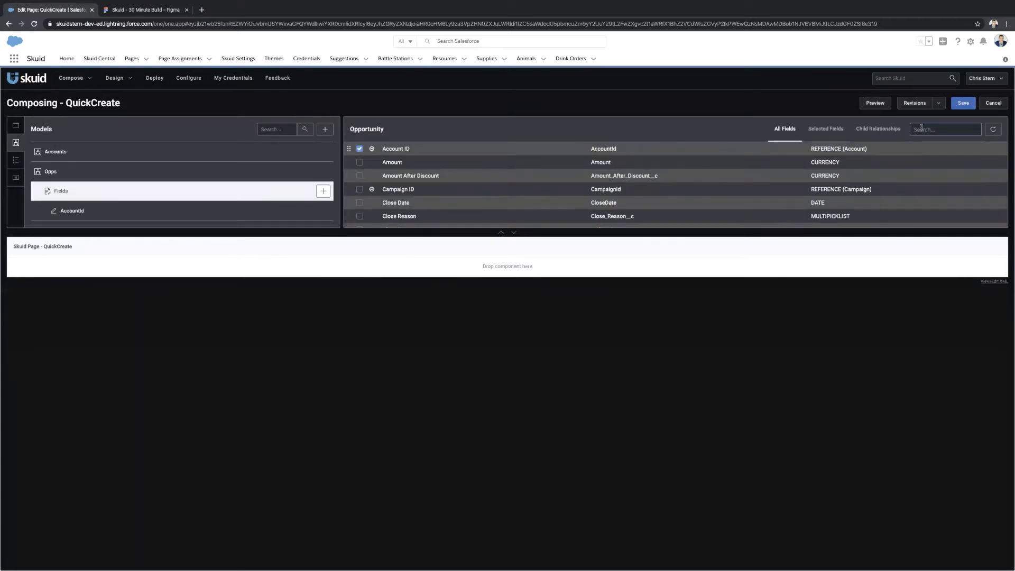
type("name")
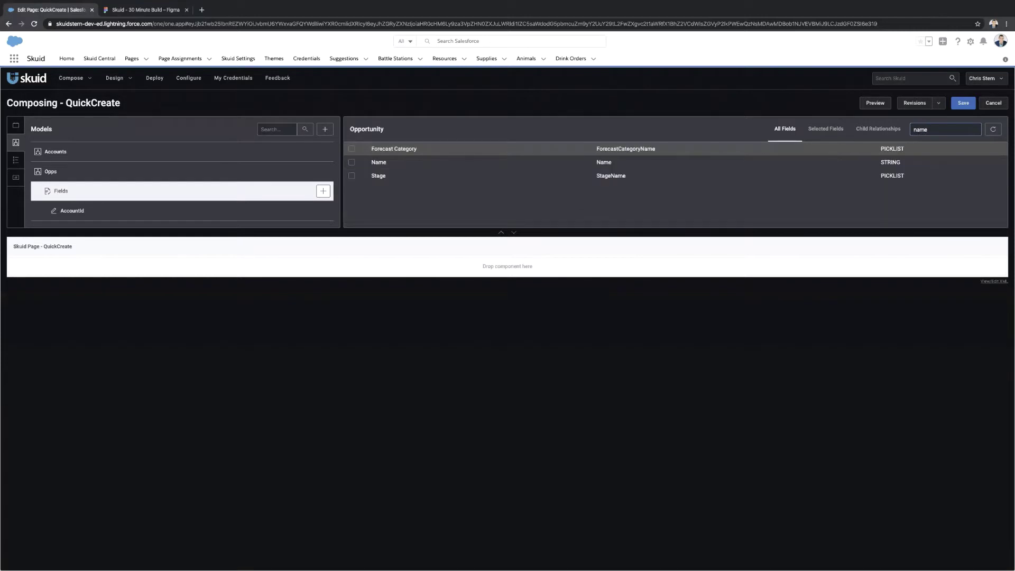
left_click(352, 162)
type("amount")
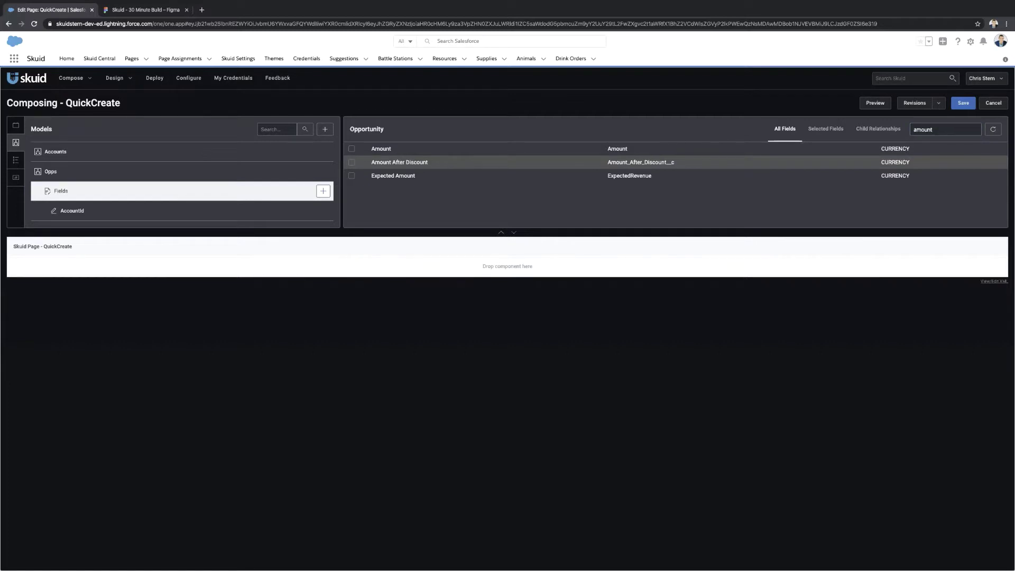
left_click(352, 148)
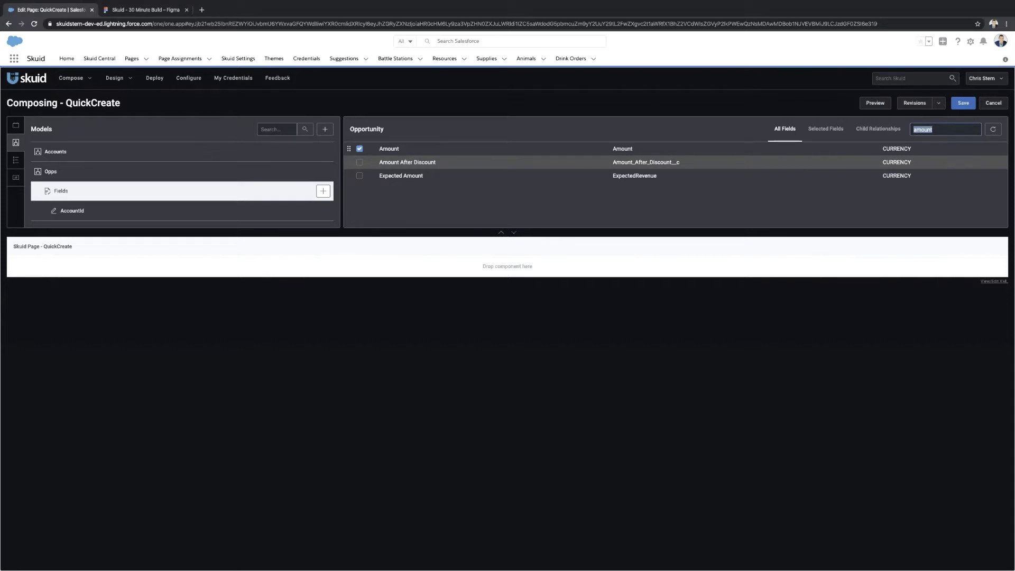
type("close")
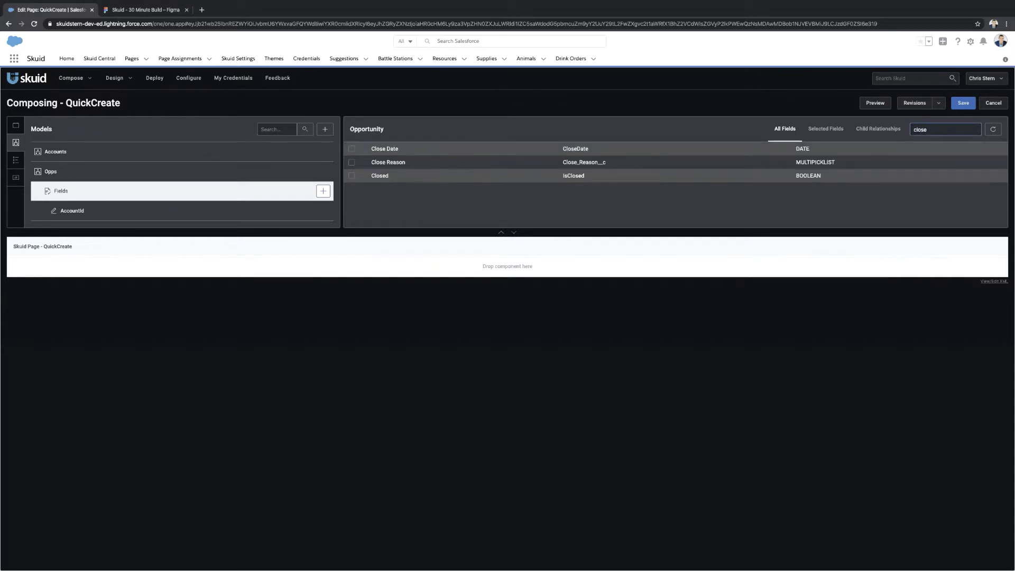
left_click(352, 149)
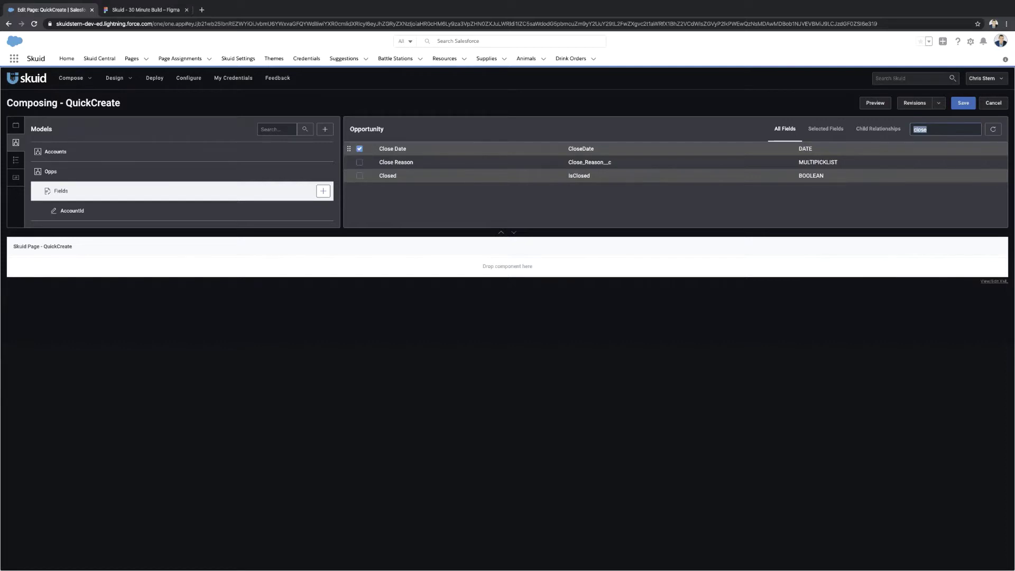
type("stage")
left_click(352, 149)
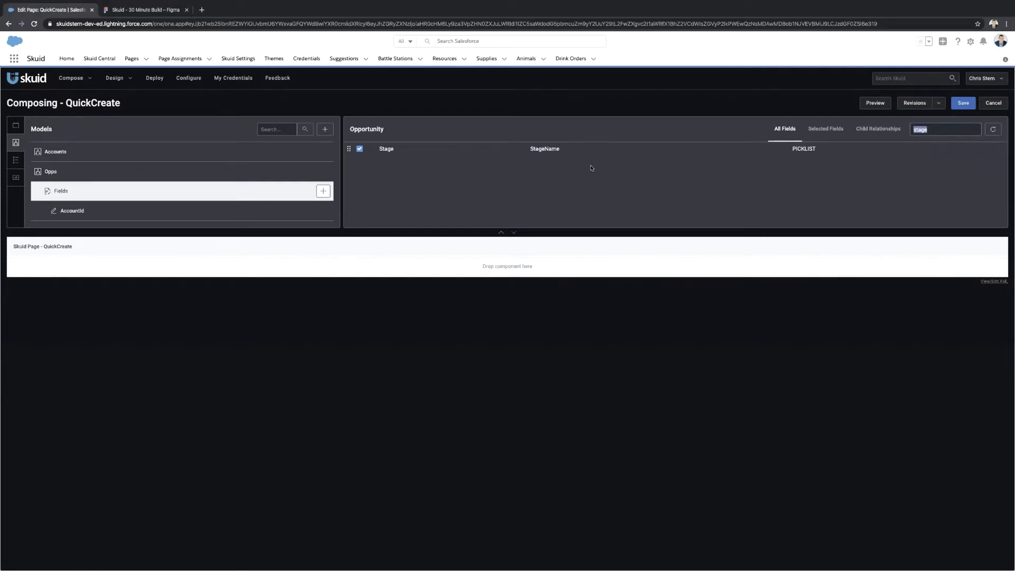
key("ctrl+s")
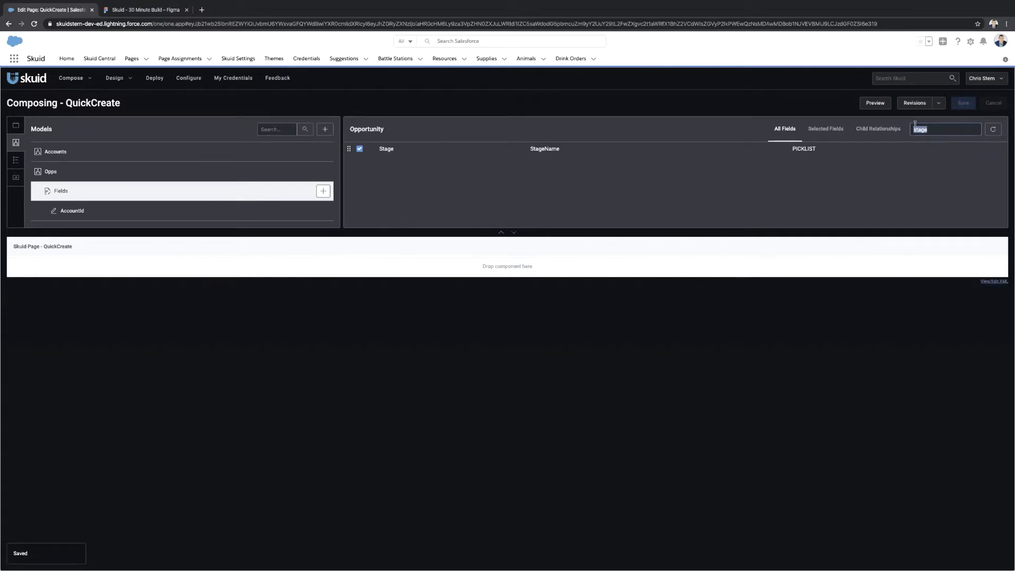
key("BackSpace")
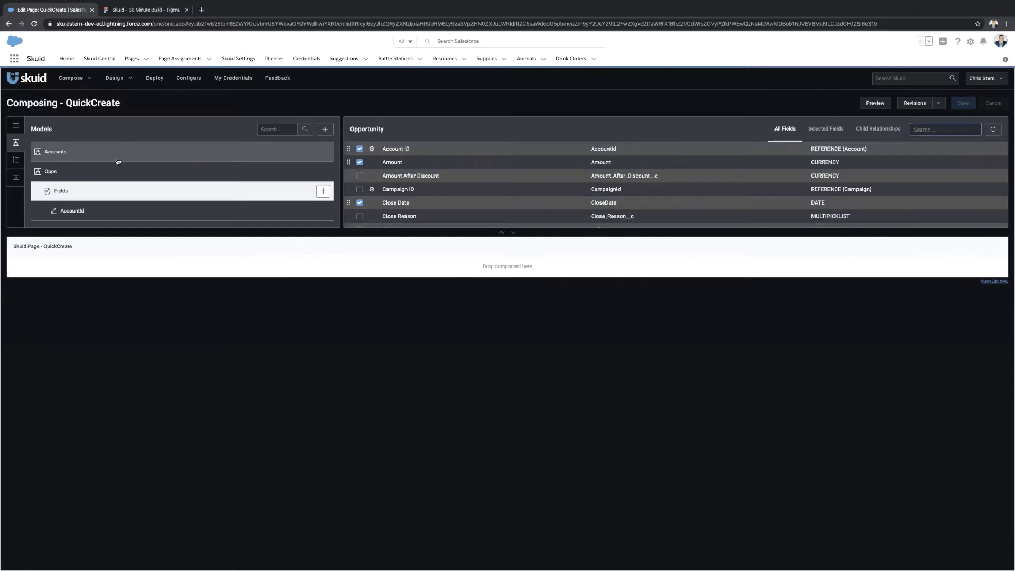
left_click(120, 171)
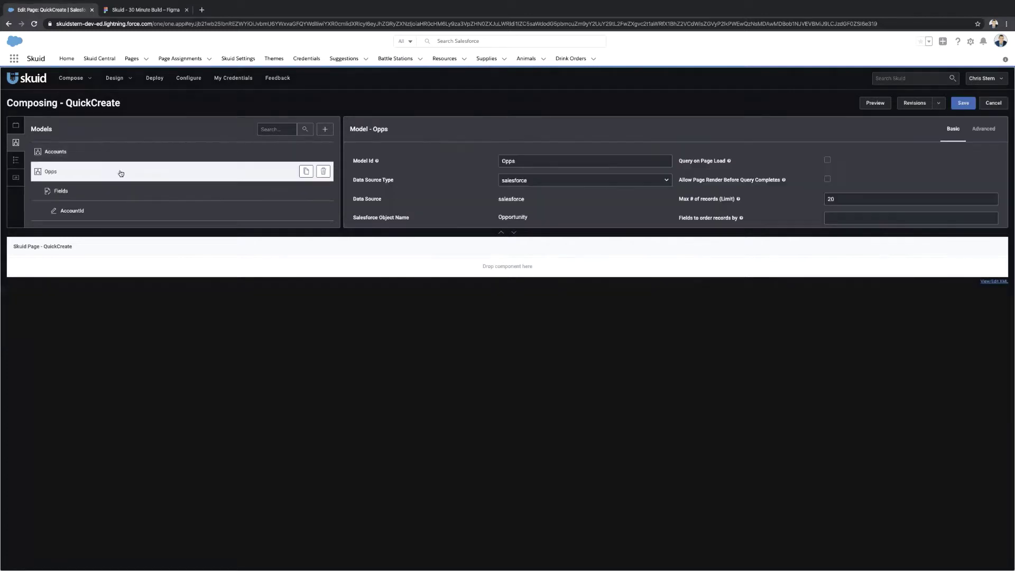
Place a Responsive Grid component on the page canvas and add two more divisions to it.
left_click(15, 126)
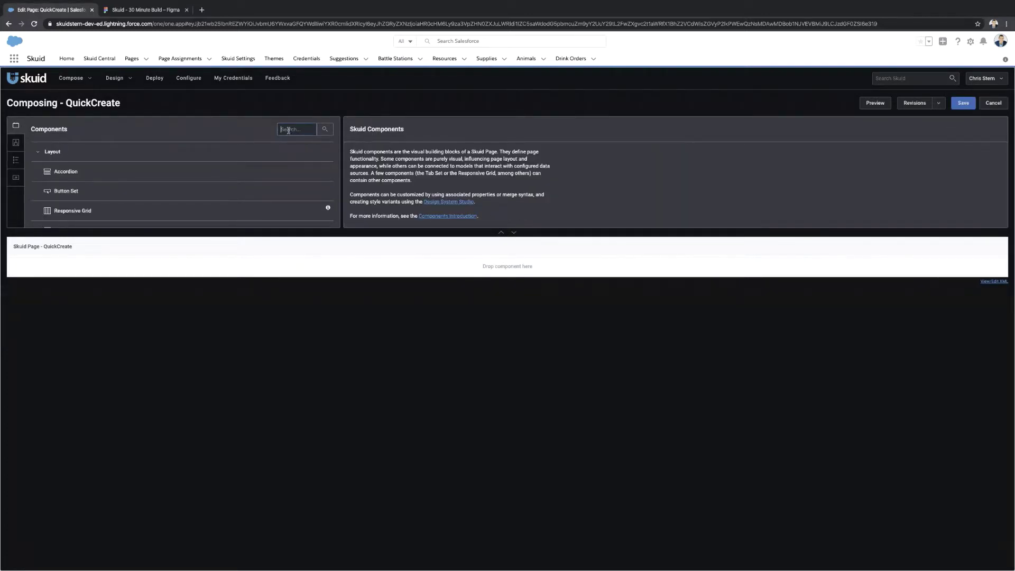
type("re")
left_click_drag(74, 152, 187, 258)
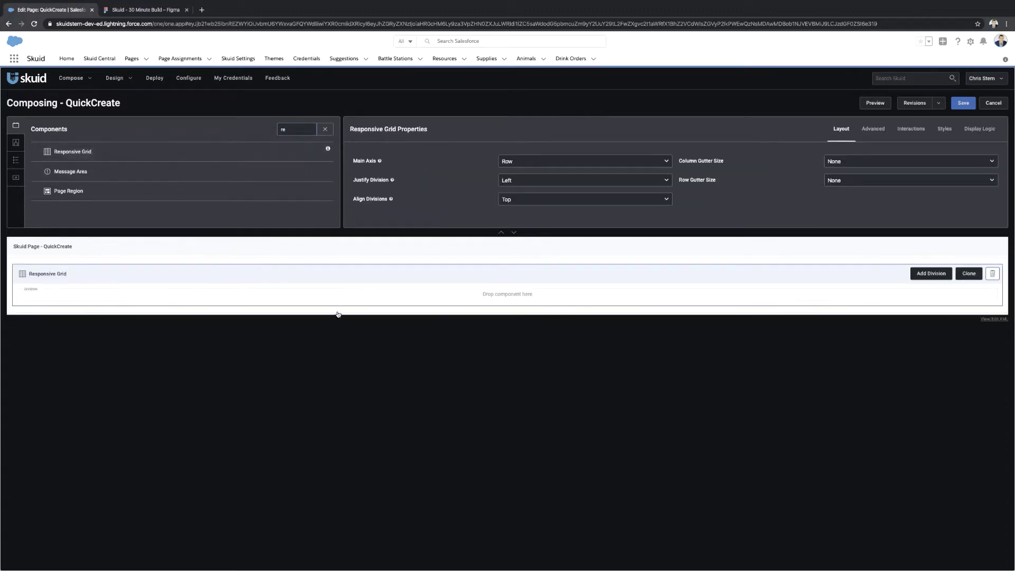
left_click(921, 274)
left_click(921, 274)
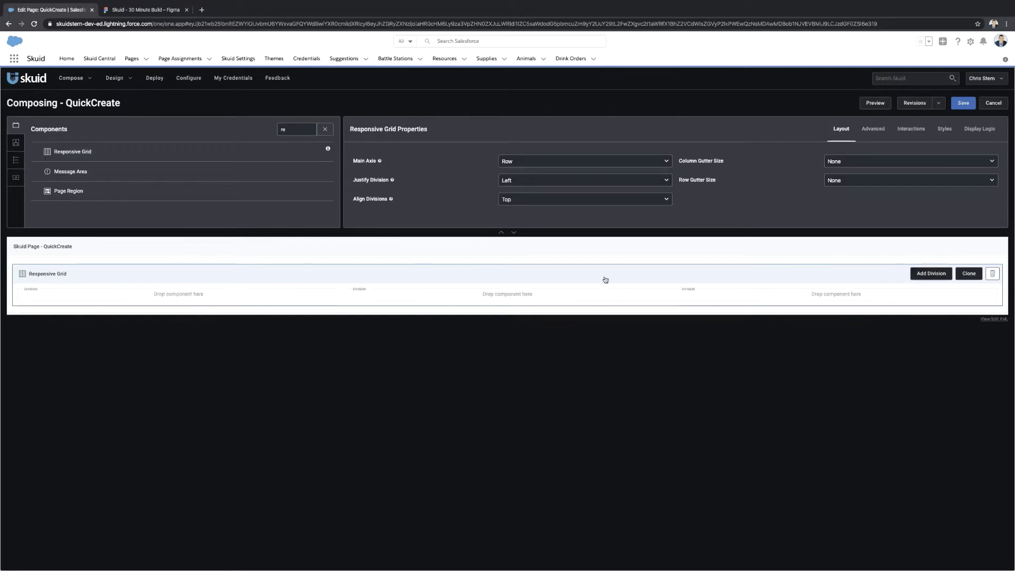
Set the minimum width of the grid's middle division to 60% and return to the page's models.
left_click(357, 292)
left_click_drag(542, 180, 416, 180)
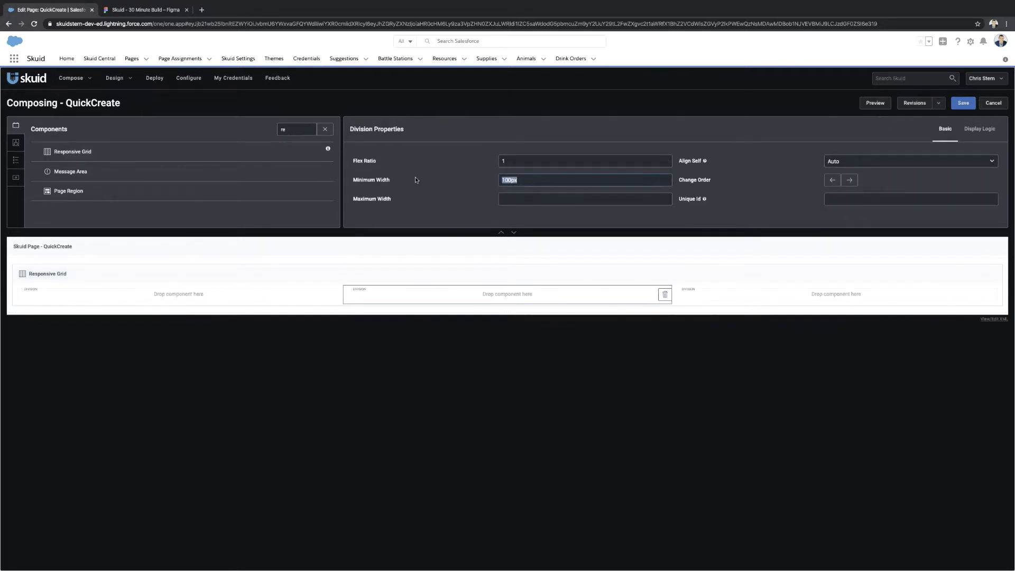
type("60%")
left_click(15, 142)
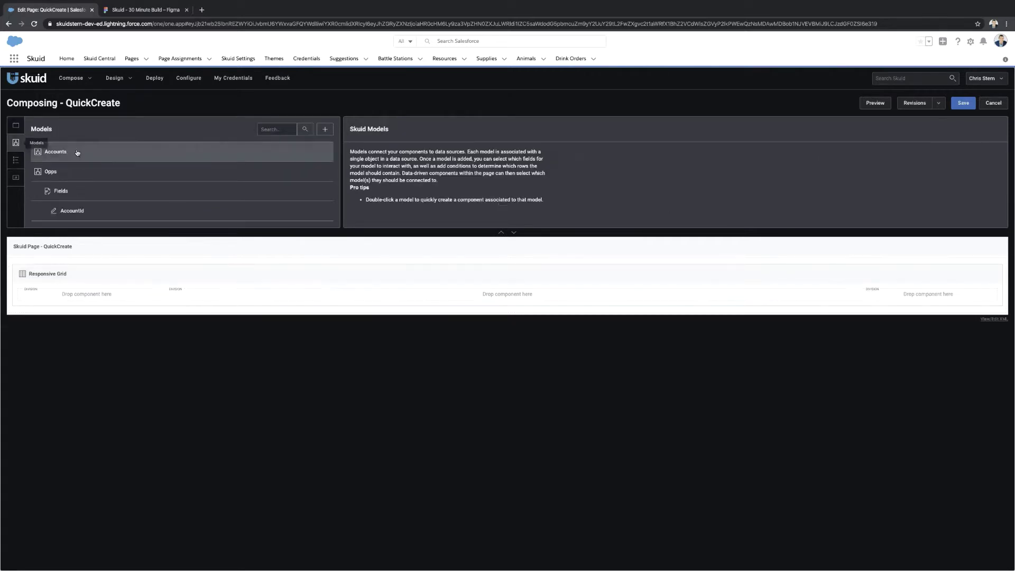
Create a table for the Accounts model and another for the Opps model, stacking both in the grid's middle division.
double_click(77, 152)
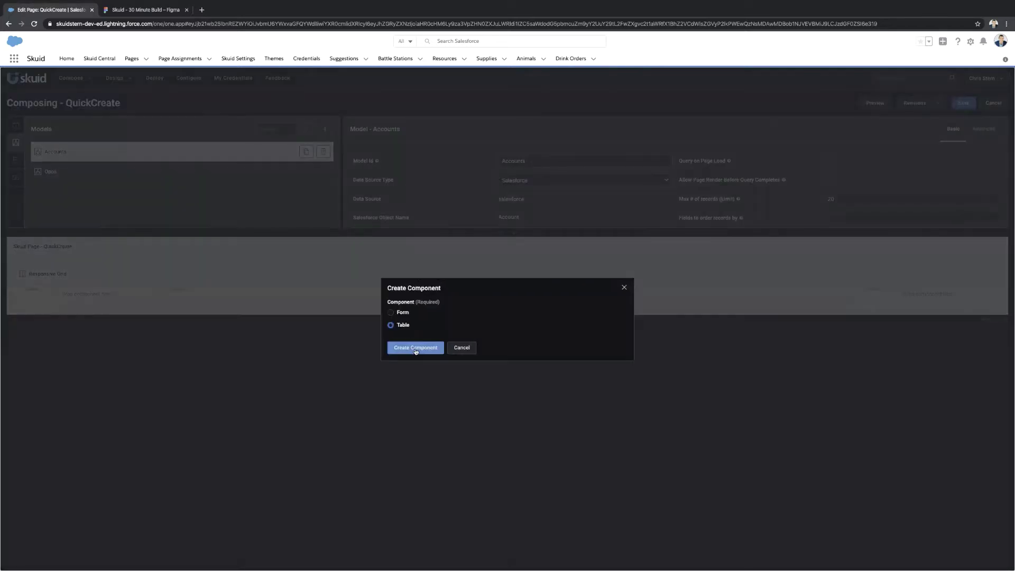
left_click(416, 350)
left_click_drag(63, 318, 267, 298)
double_click(71, 171)
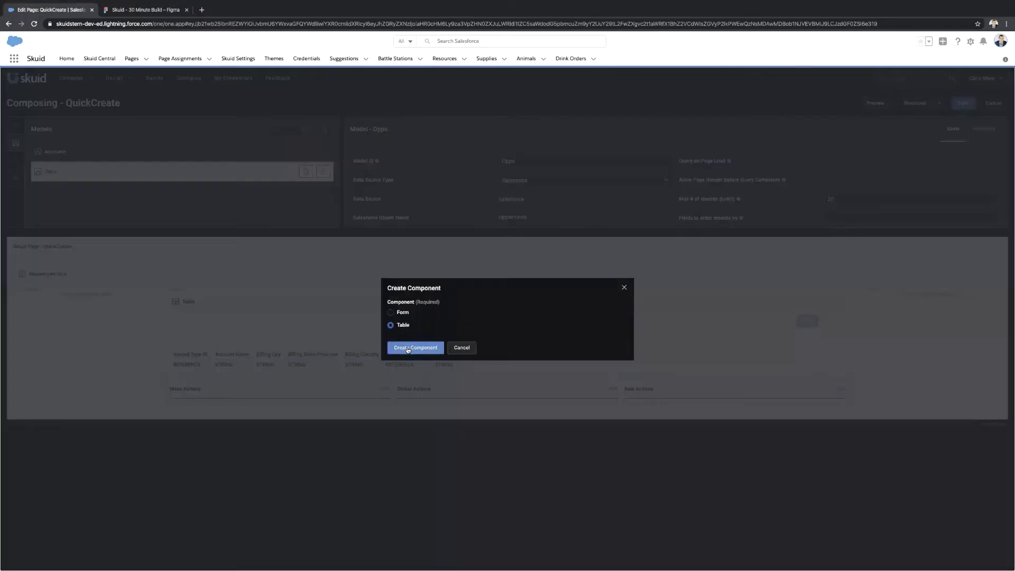
left_click(428, 344)
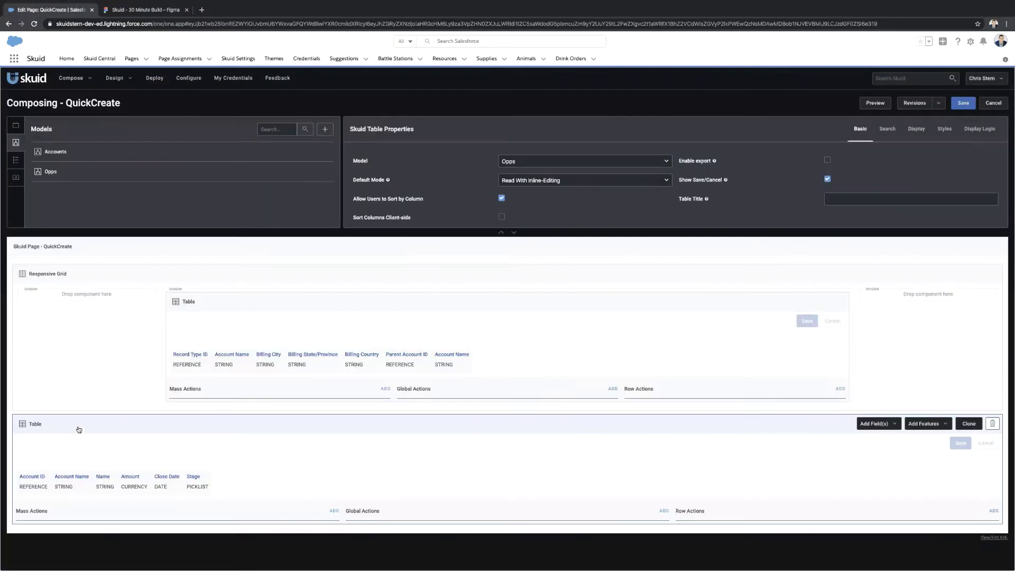
left_click_drag(79, 430, 204, 402)
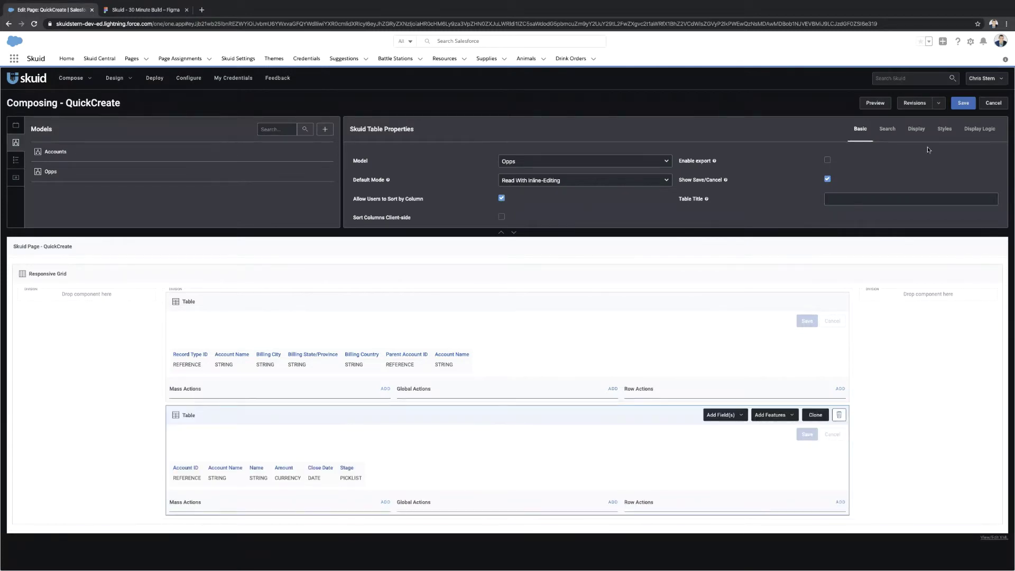
left_click(407, 177)
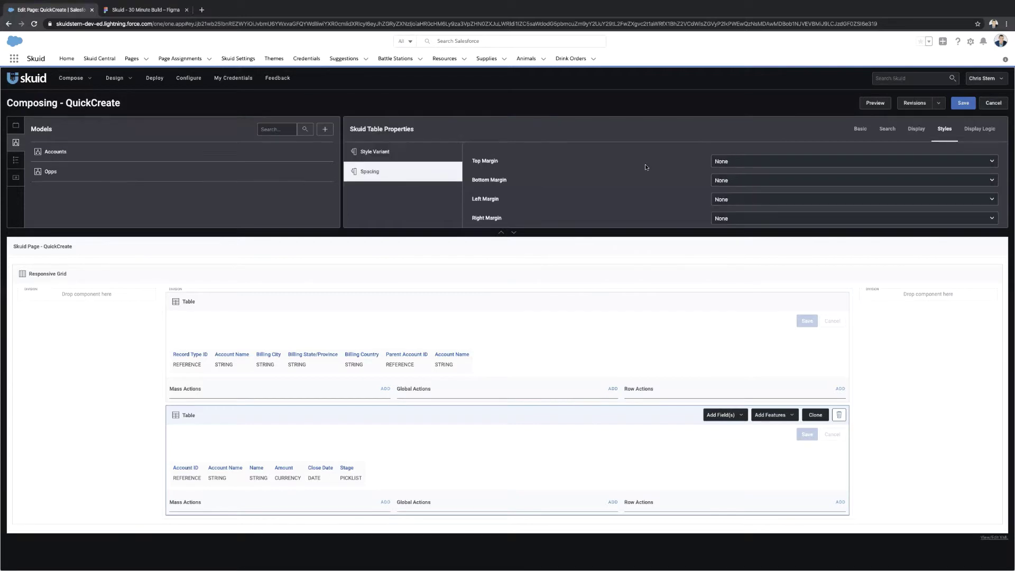
left_click(739, 162)
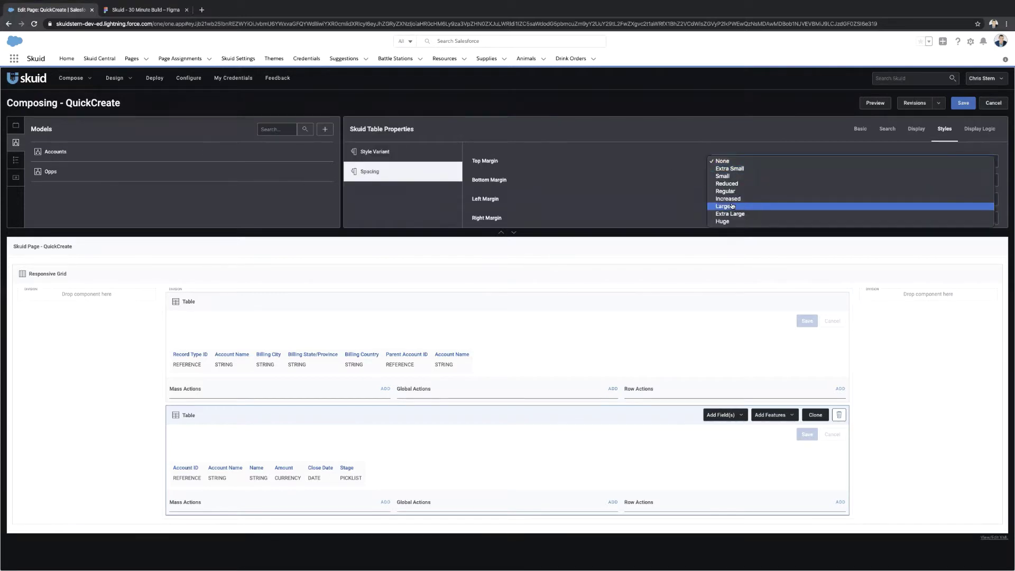
left_click(684, 216)
Set the Responsive Grid's top margin to Extra Large and save the page.
left_click(286, 282)
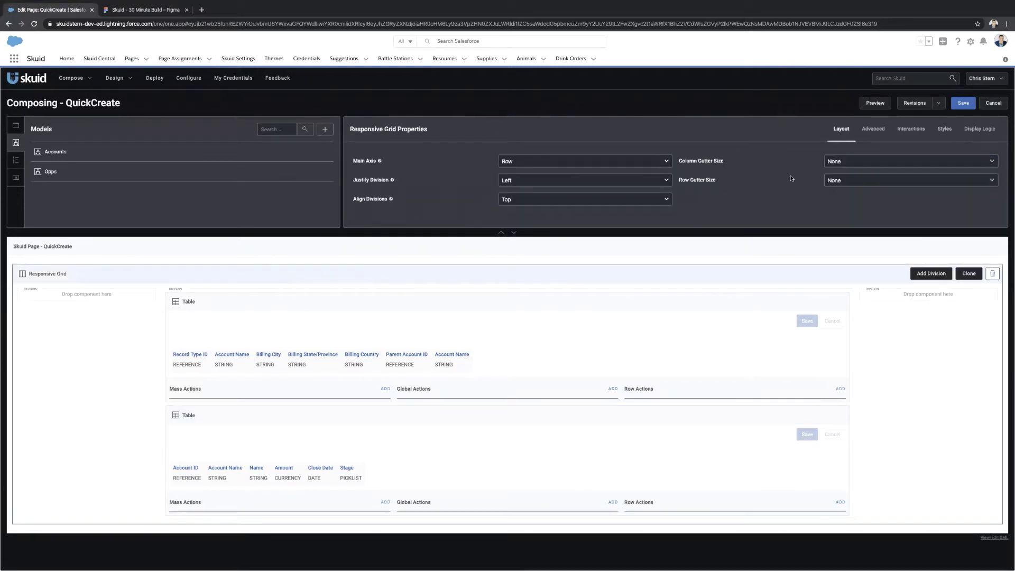
left_click(945, 130)
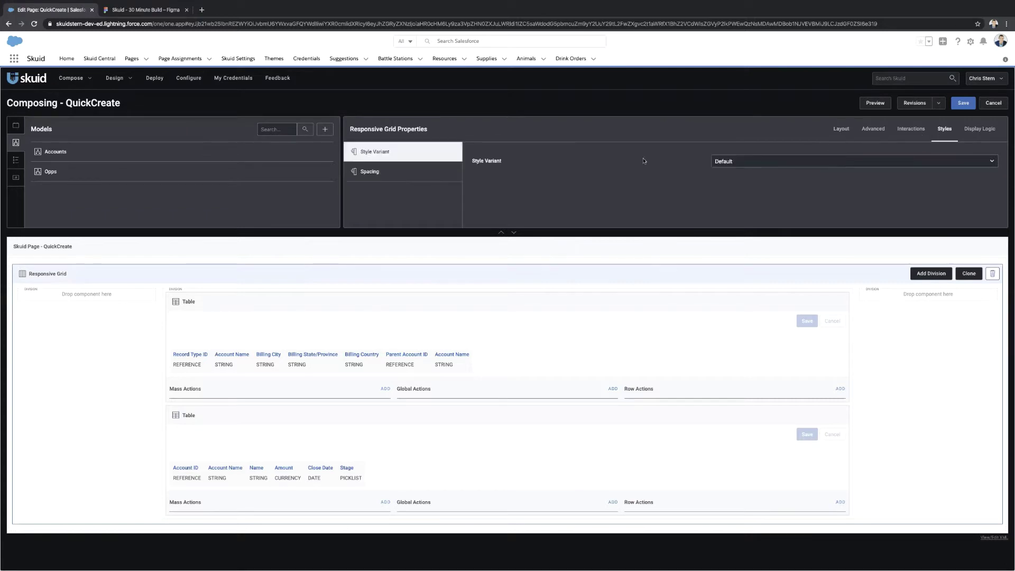
left_click(379, 172)
left_click(769, 162)
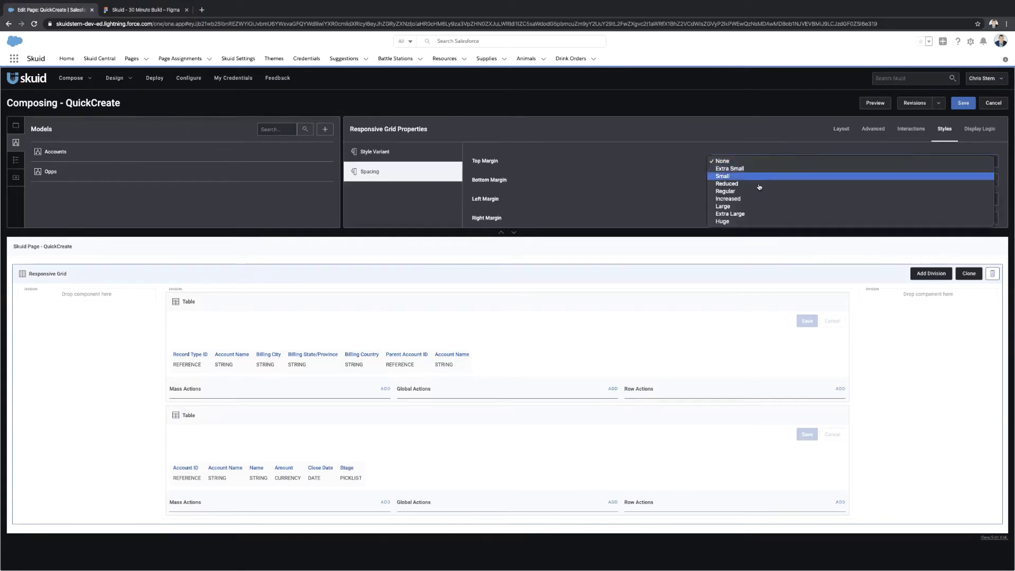
left_click(745, 215)
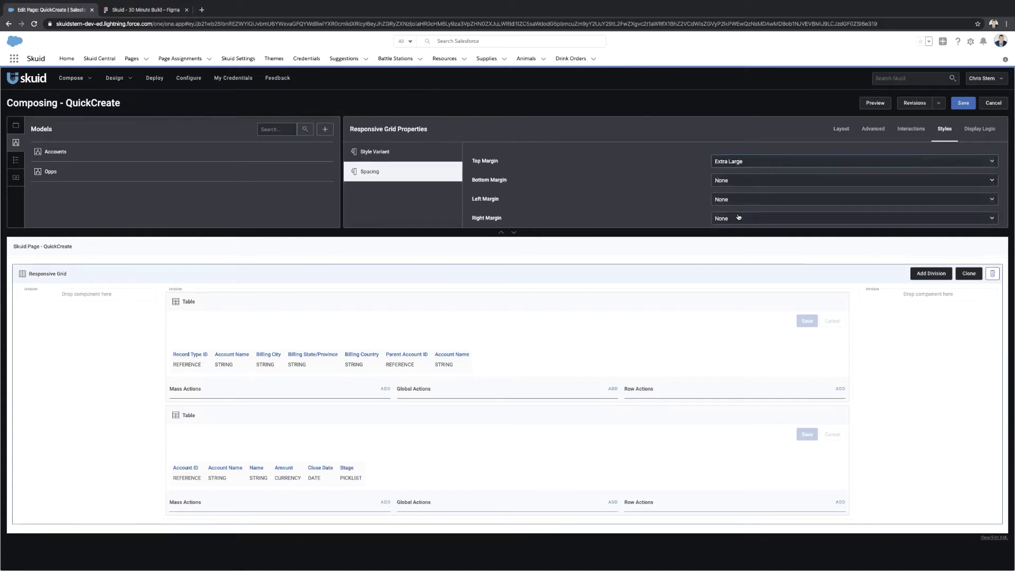
left_click(963, 104)
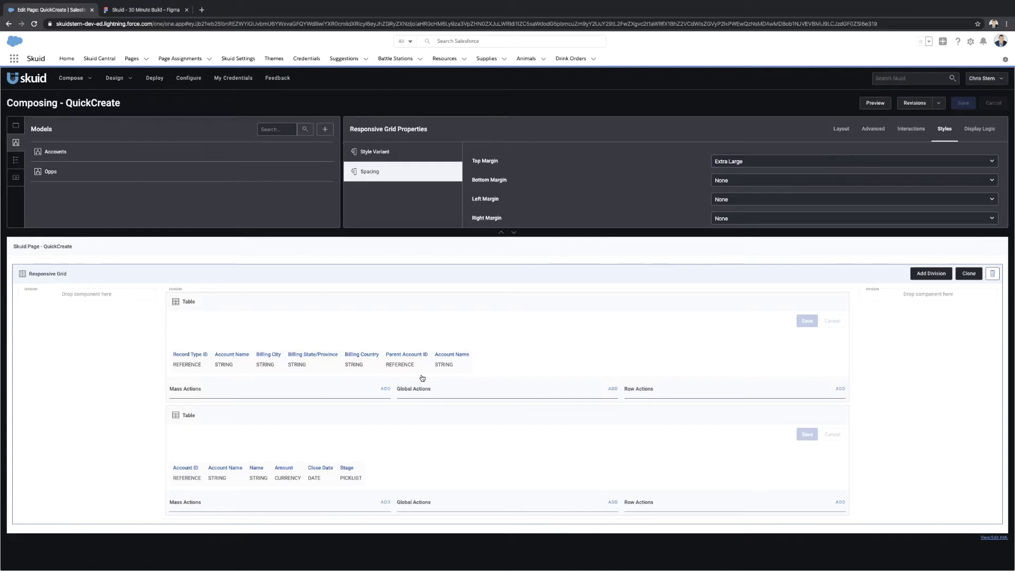
Add a global action labelled New Account to the Accounts table.
left_click(613, 390)
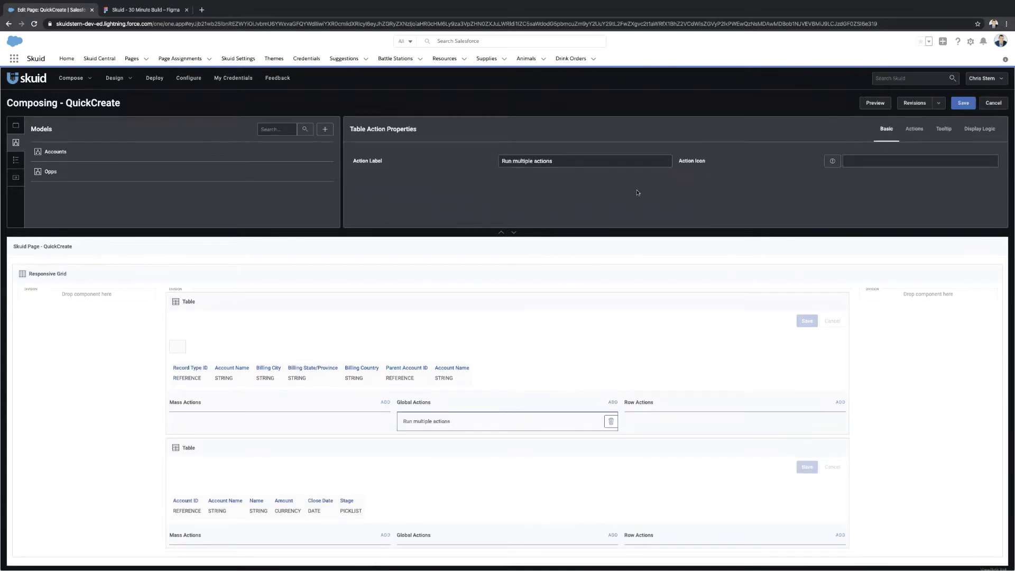
triple_click(632, 161)
type("New Account")
Give the New Account action a Create New Row(s) action type on the Accounts model.
left_click(915, 128)
left_click(454, 152)
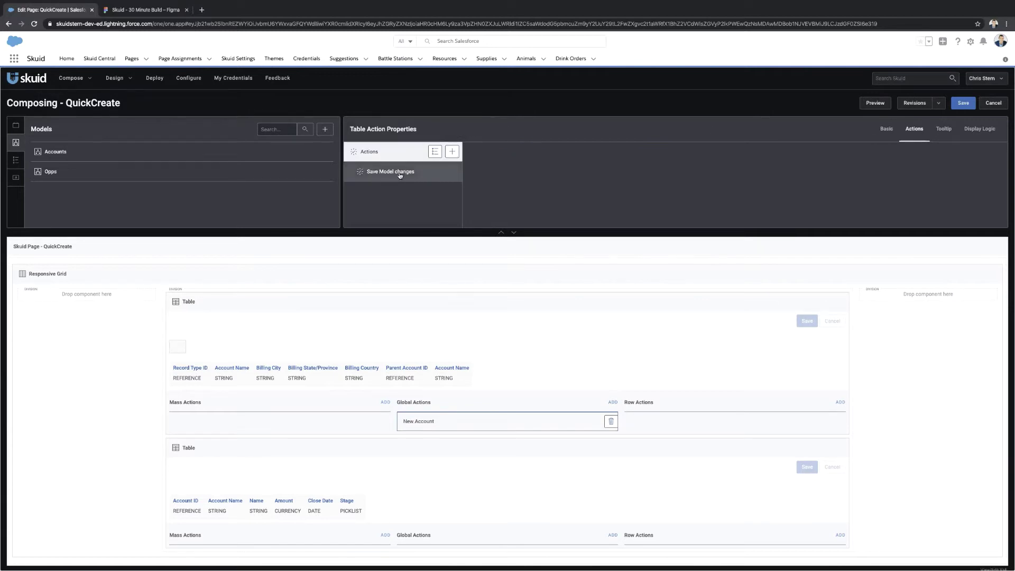
left_click(401, 175)
left_click(787, 169)
scroll(794, 148, "up", 5)
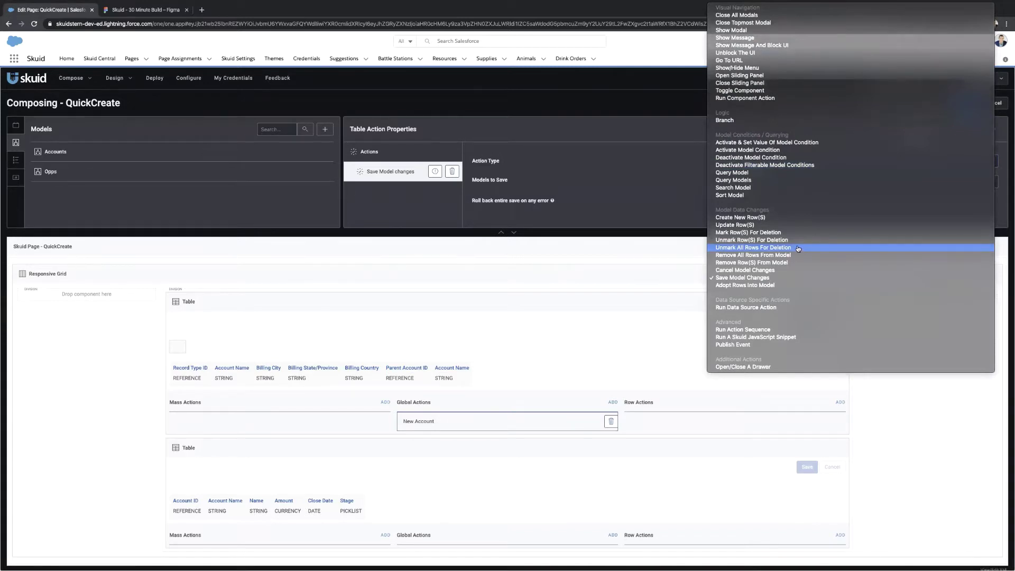
left_click(751, 217)
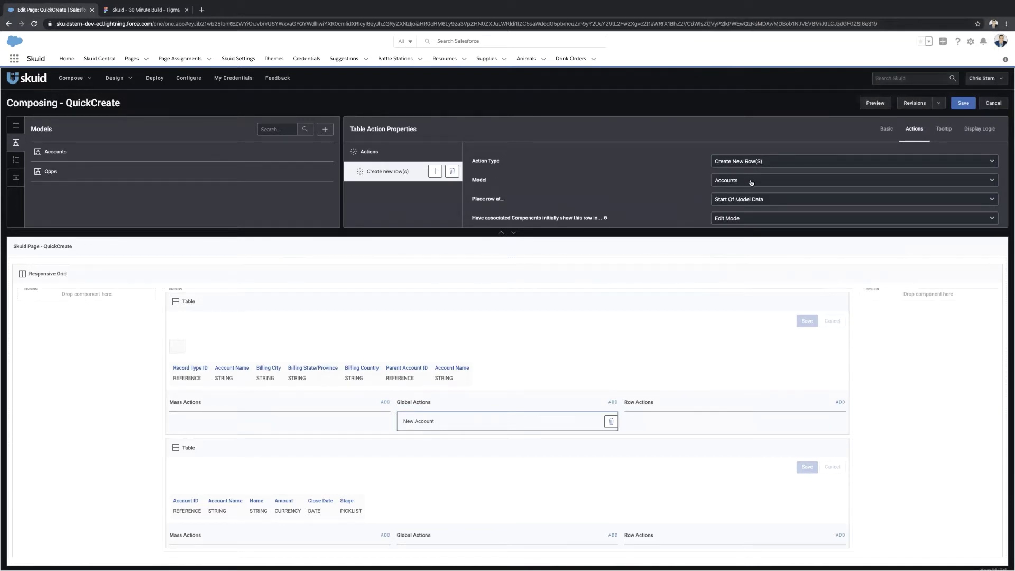
scroll(756, 195, "down", 1)
scroll(755, 195, "down", 1)
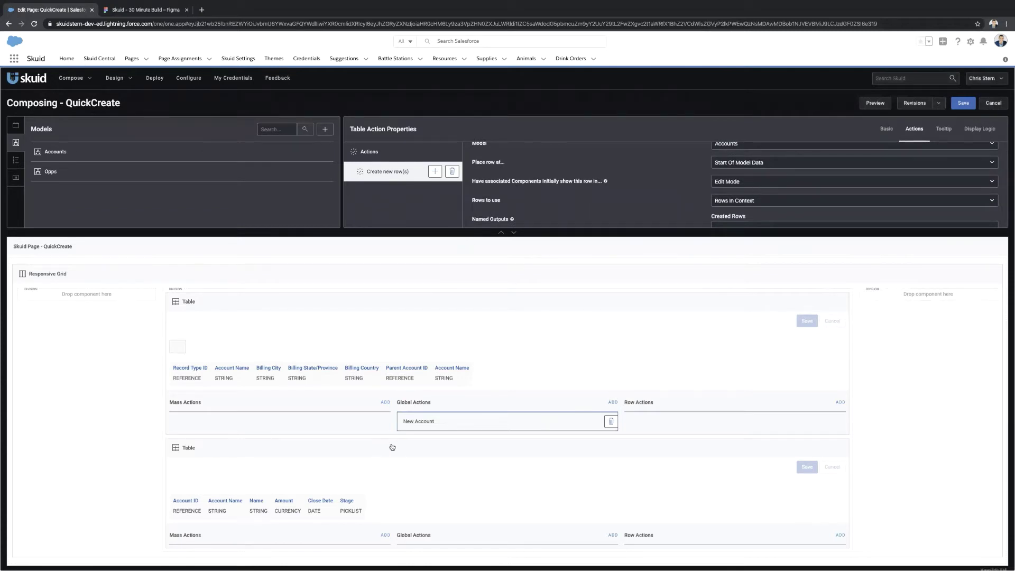
Add a mass action labelled Mass Update to the Accounts table.
left_click(307, 427)
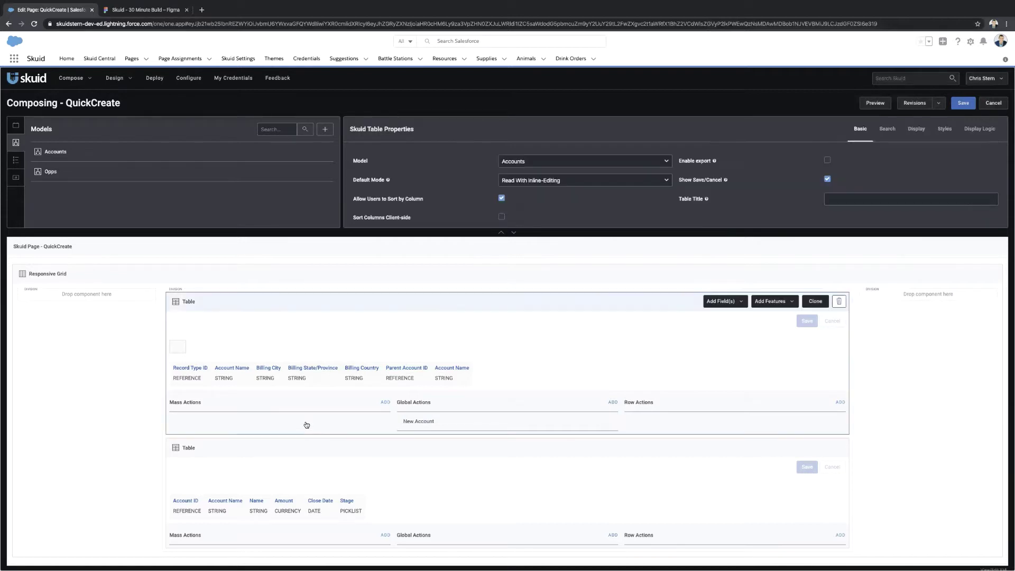
left_click(385, 403)
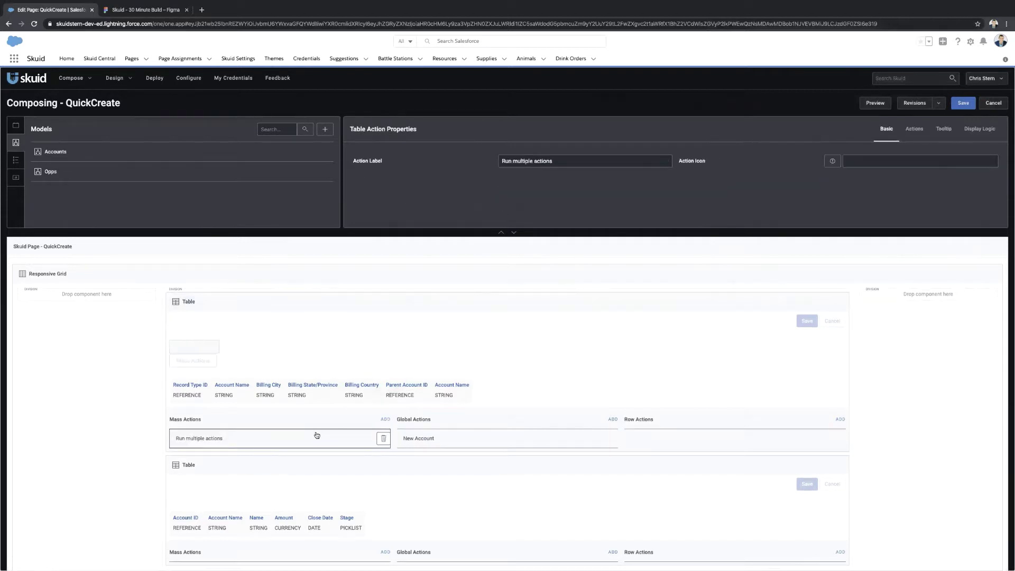
triple_click(536, 160)
type("M")
type("pdate")
Add an action of type Mass Update Rows to the Accounts table's Mass Update action.
left_click(911, 129)
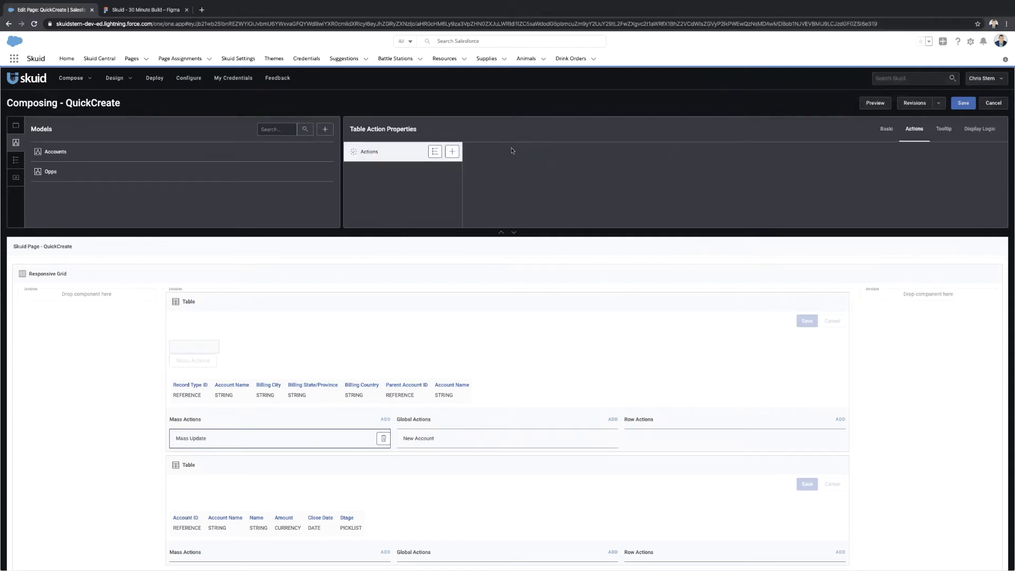
left_click(447, 157)
left_click(444, 171)
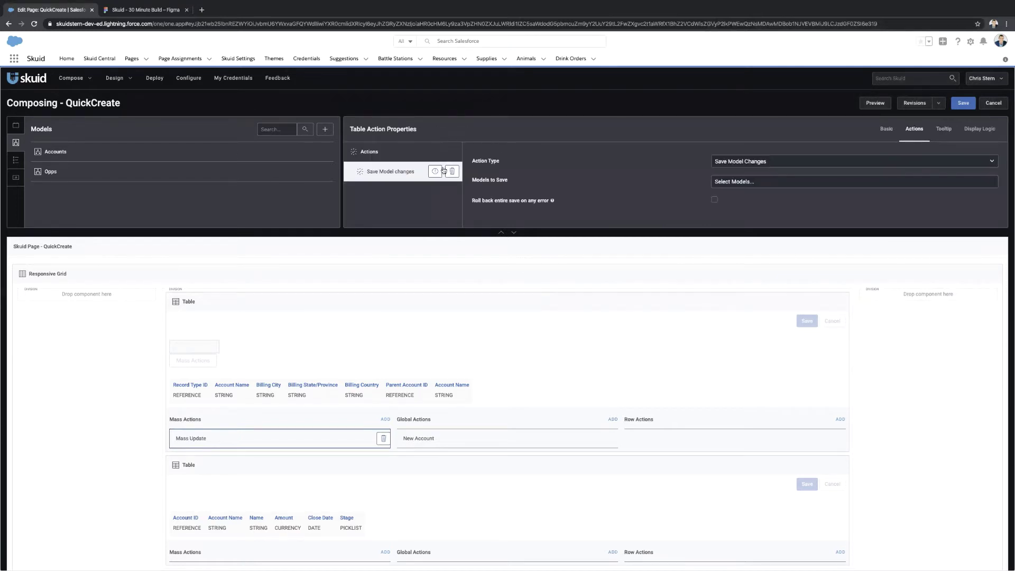
left_click(743, 163)
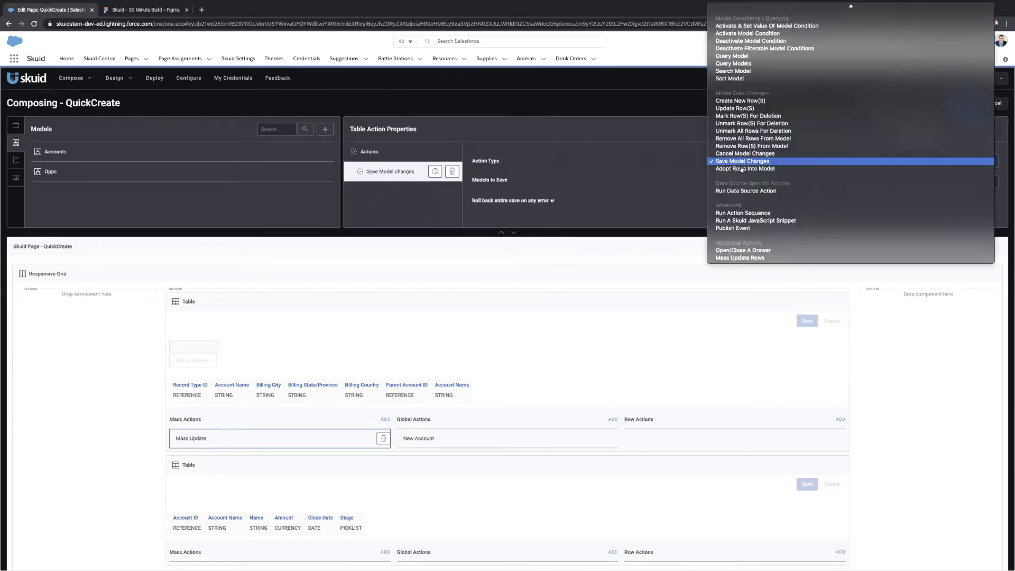
left_click(743, 258)
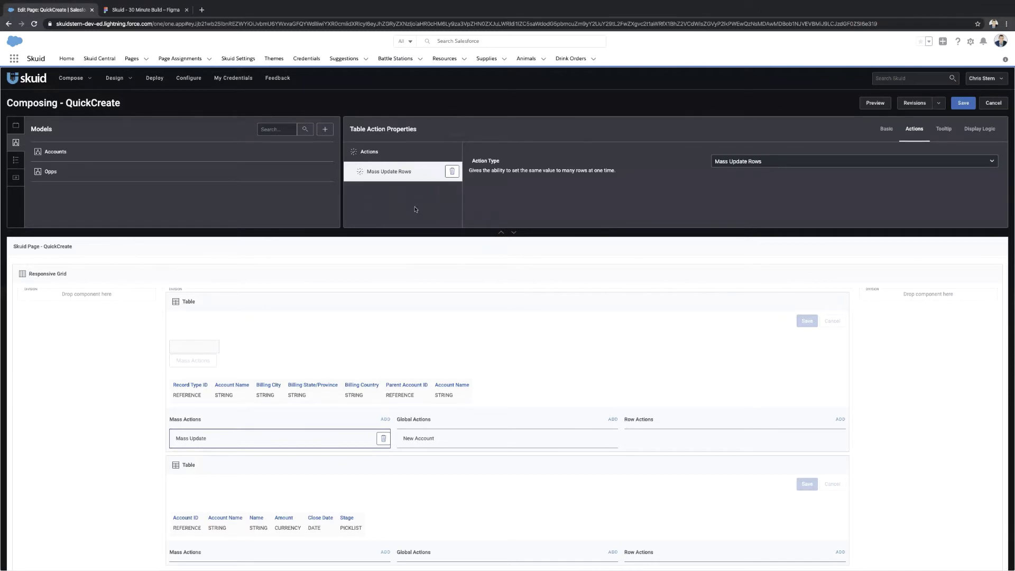
Add a global action labelled New Opp to the Opps table.
left_click(453, 467)
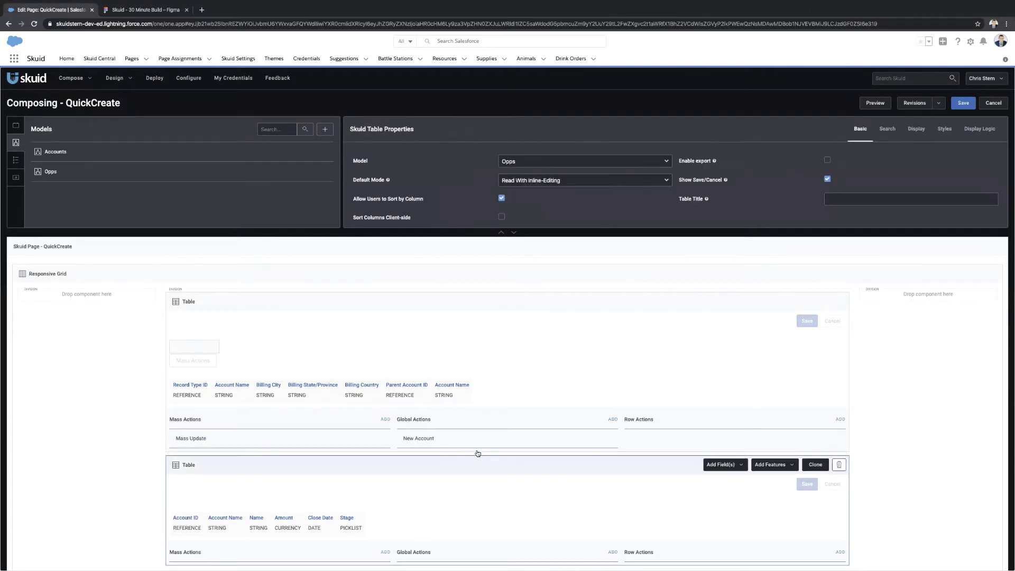
scroll(477, 454, "down", 2)
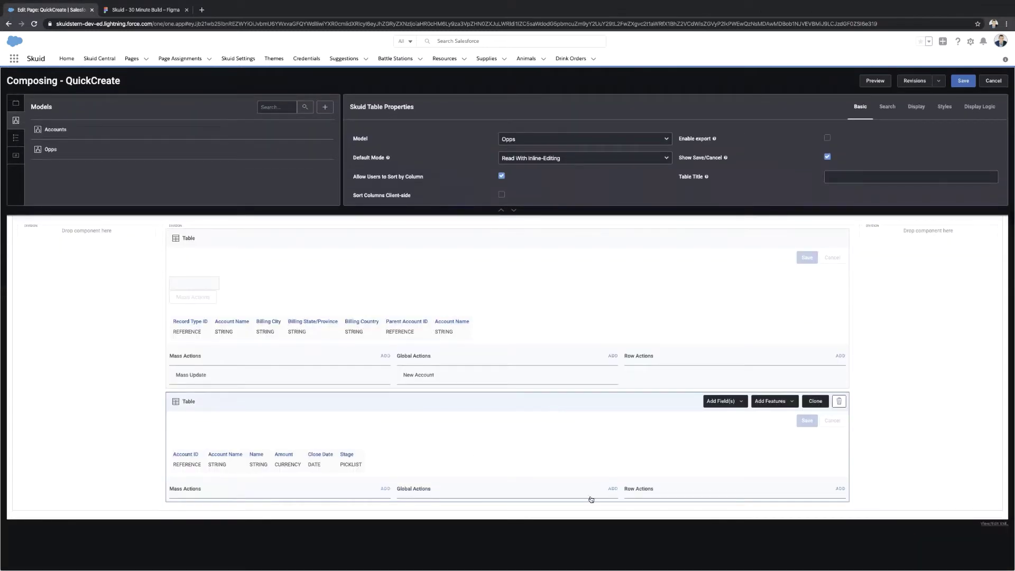
left_click(612, 490)
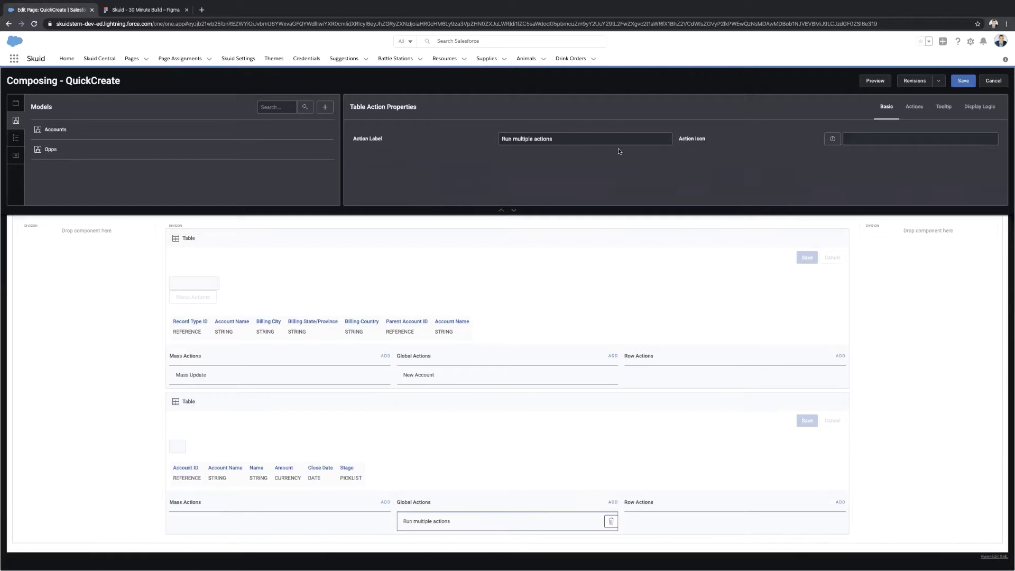
triple_click(604, 141)
type("New Opps")
key("BackSpace")
Give the New Opp action a Create New Row(s) action type that uses the Opps model.
left_click(914, 106)
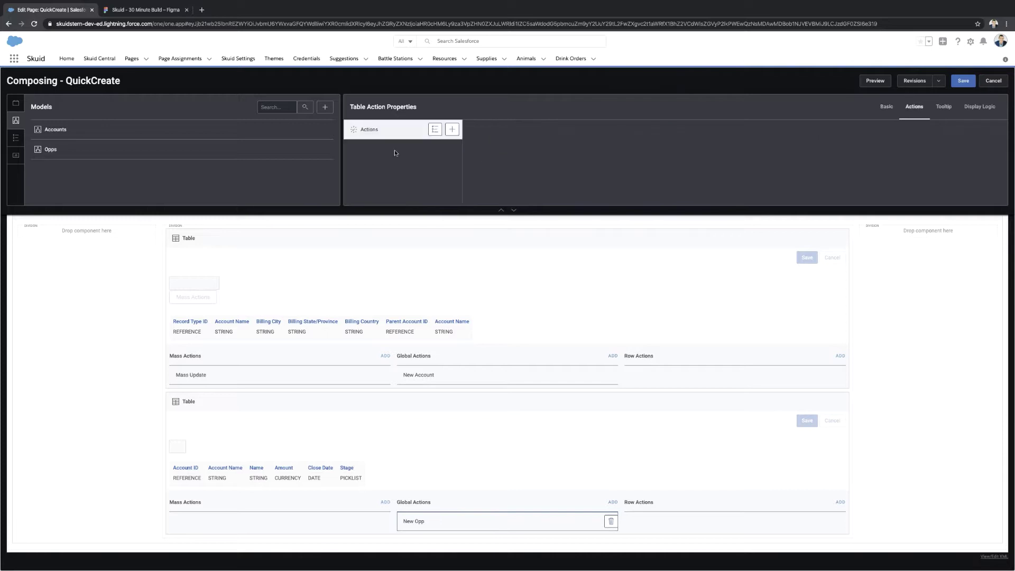
left_click(447, 130)
left_click(733, 138)
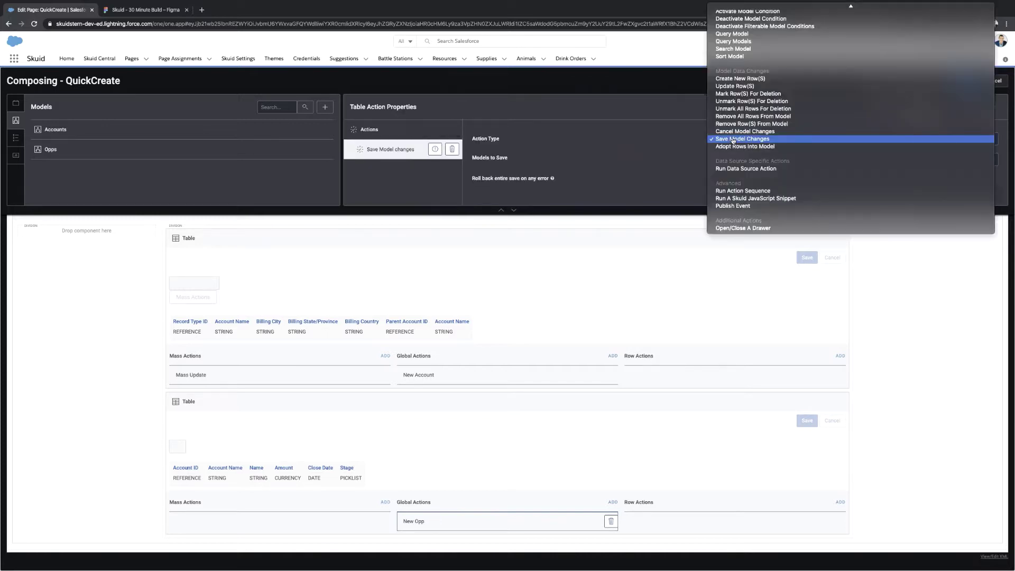
scroll(733, 140, "up", 5)
left_click(741, 216)
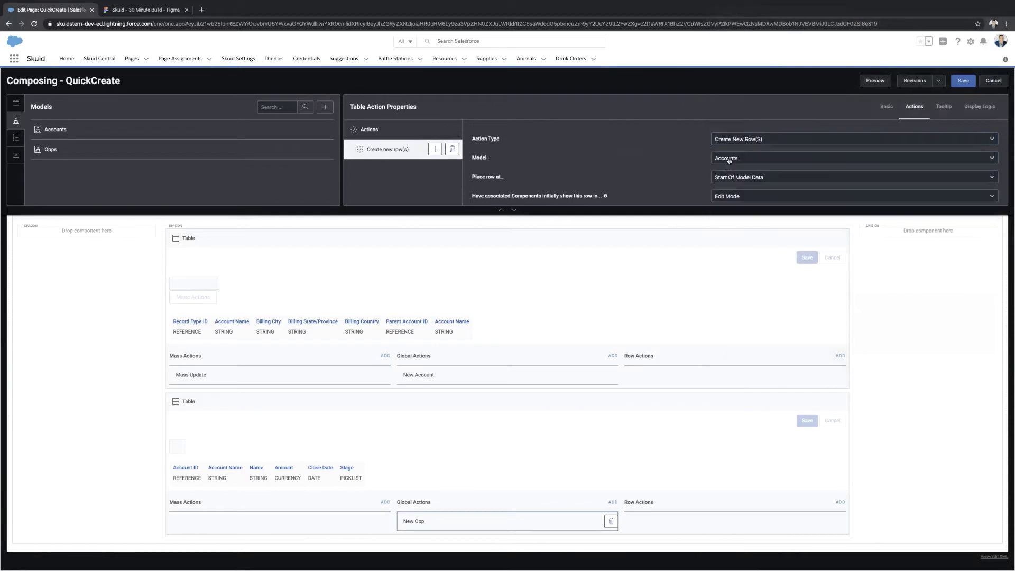
left_click(729, 157)
left_click(730, 166)
left_click(782, 158)
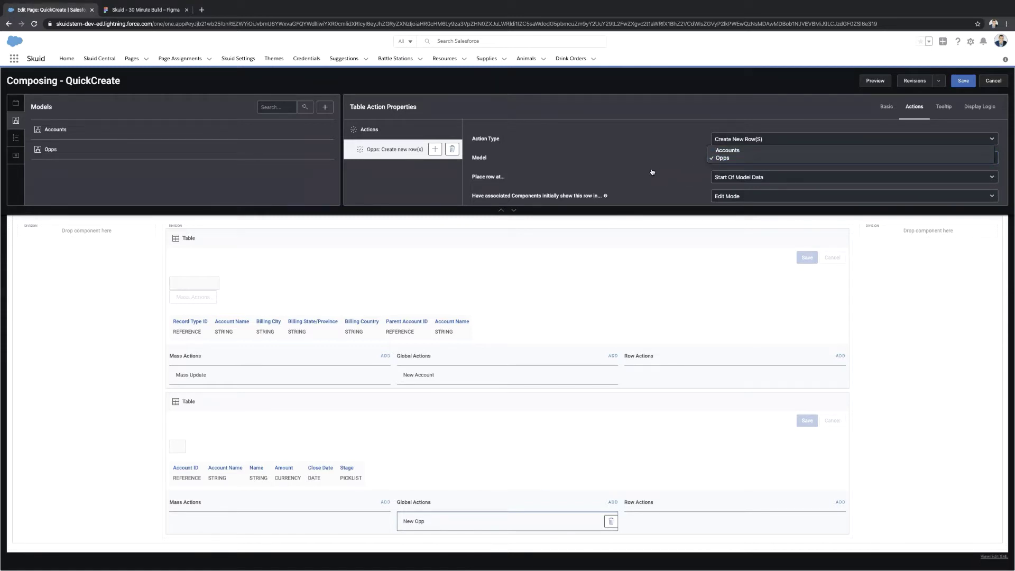
left_click(630, 174)
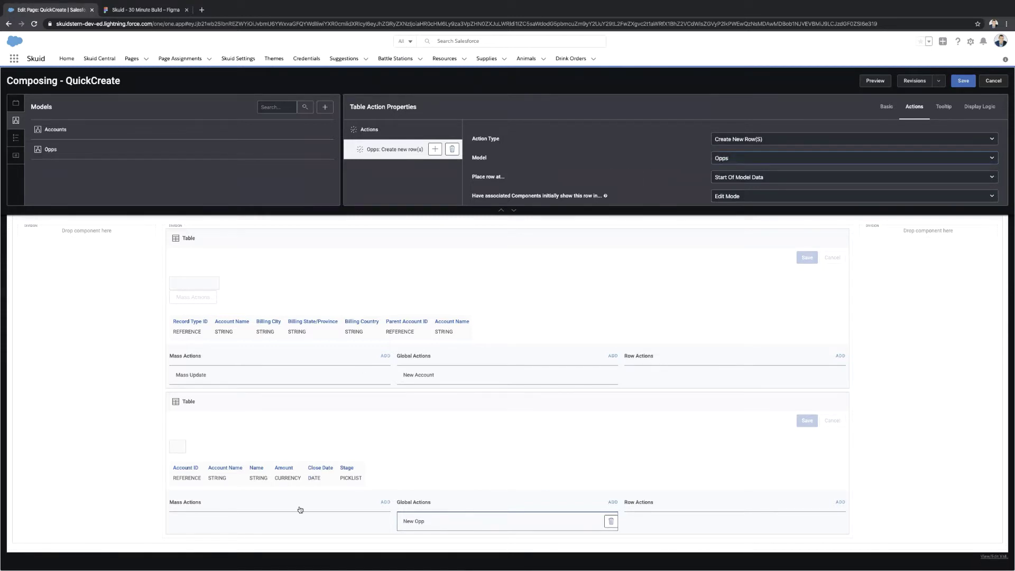
Add a mass action labelled Mass Update to the Opps table.
left_click(325, 510)
left_click(385, 503)
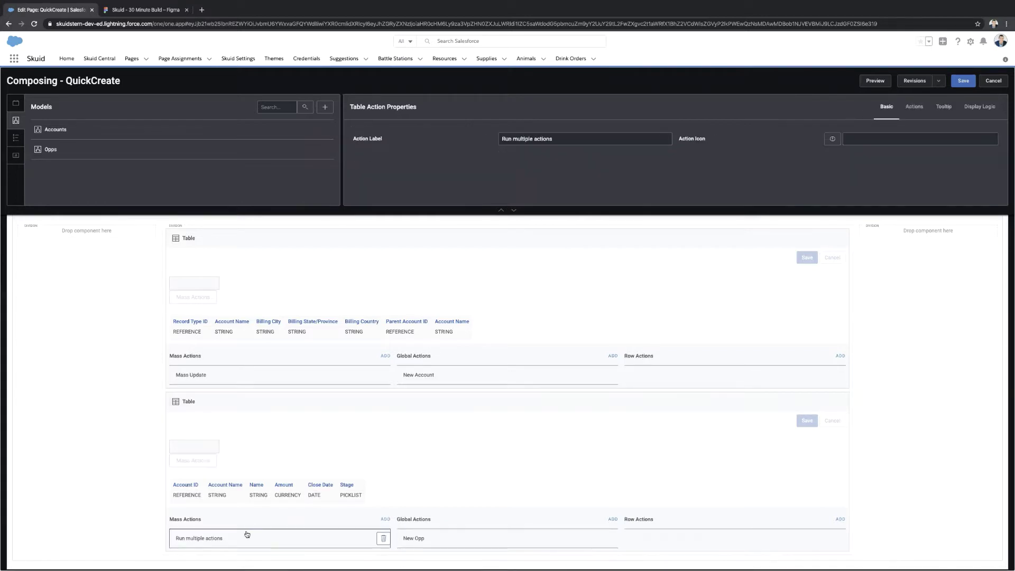
triple_click(576, 140)
type("Mass Update")
Add an action of type Mass Update Rows to the Opps table's Mass Update action and save the page.
left_click(914, 108)
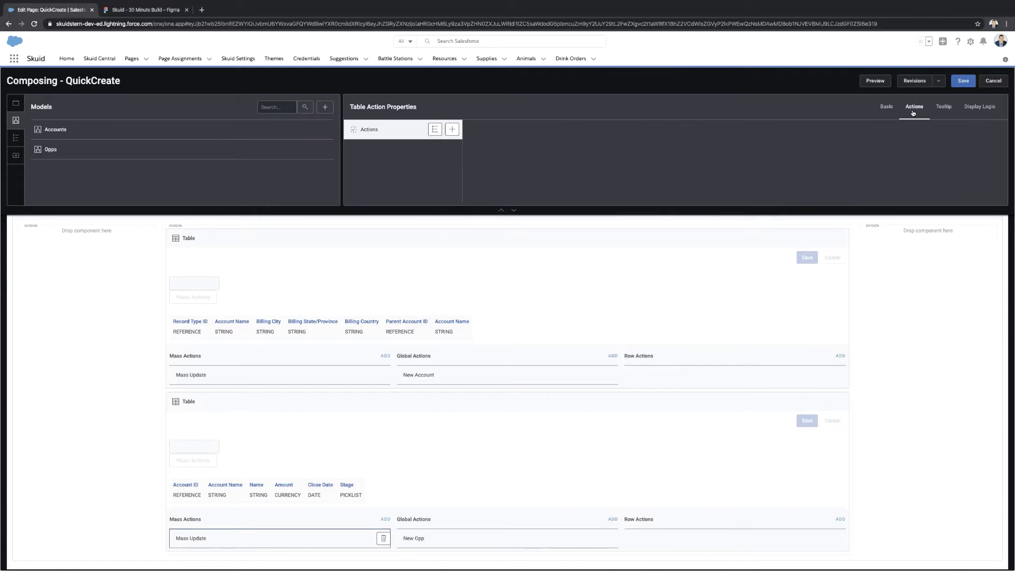
left_click(452, 130)
left_click(726, 140)
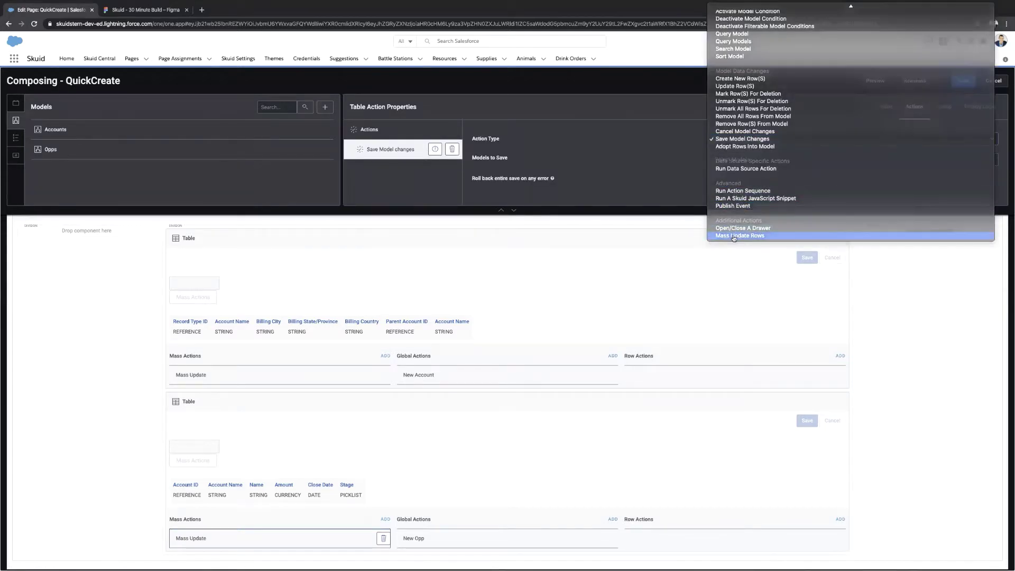
left_click(740, 235)
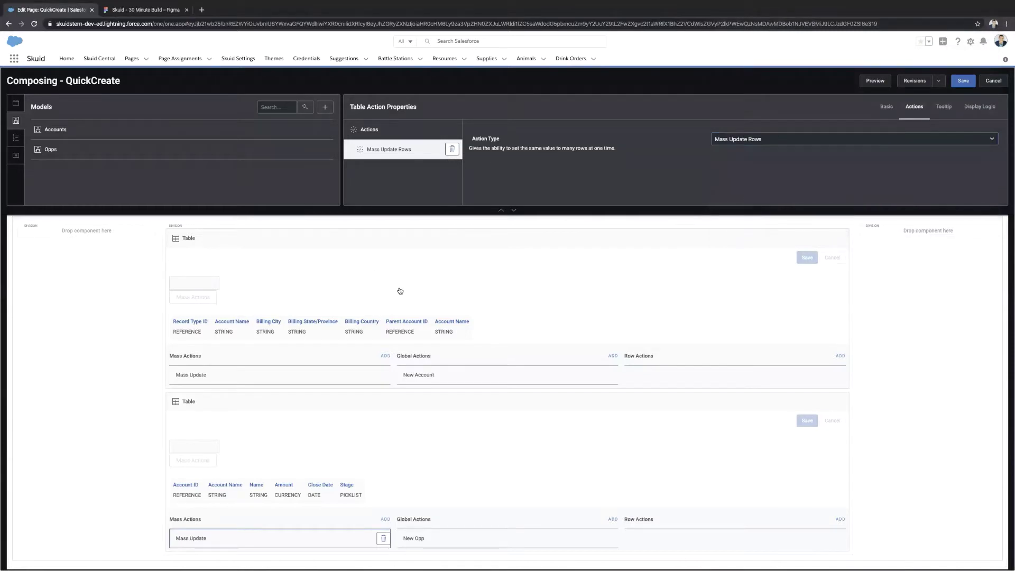
key("ctrl+s")
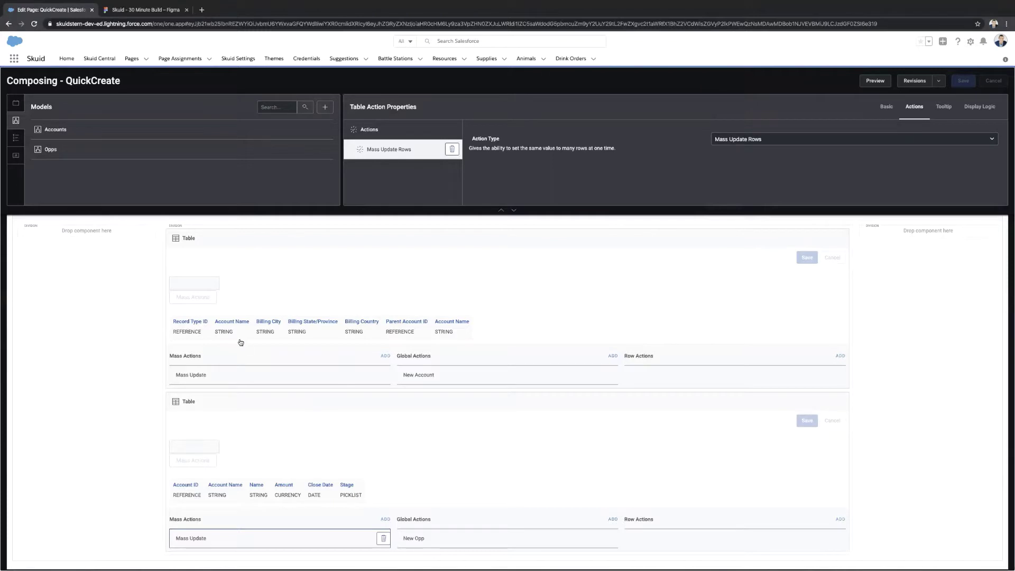
Remove the Record Type ID column and the duplicate Account Name column from the Accounts table and save the page.
left_click(190, 323)
left_click(204, 324)
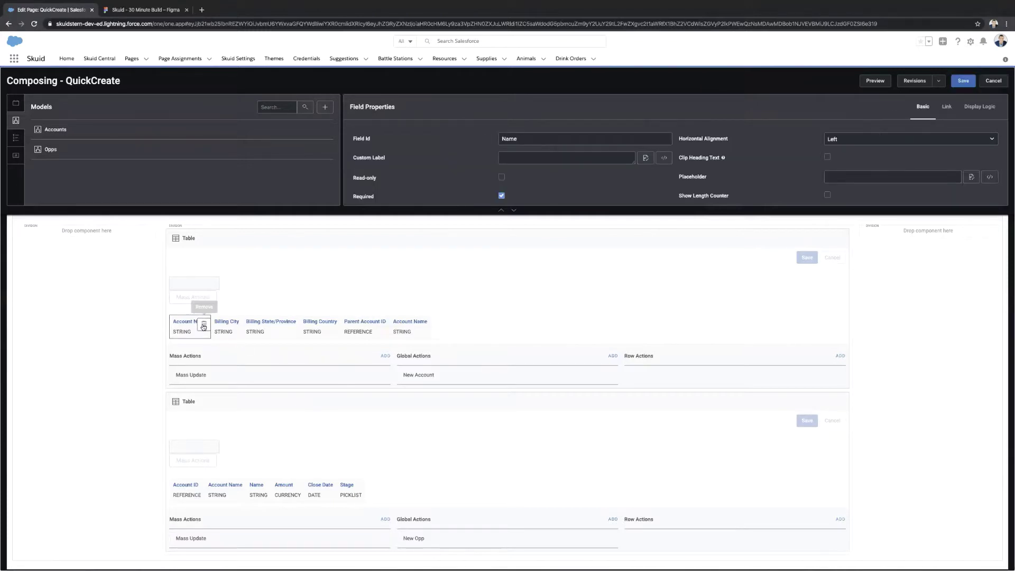
left_click(416, 323)
left_click(424, 324)
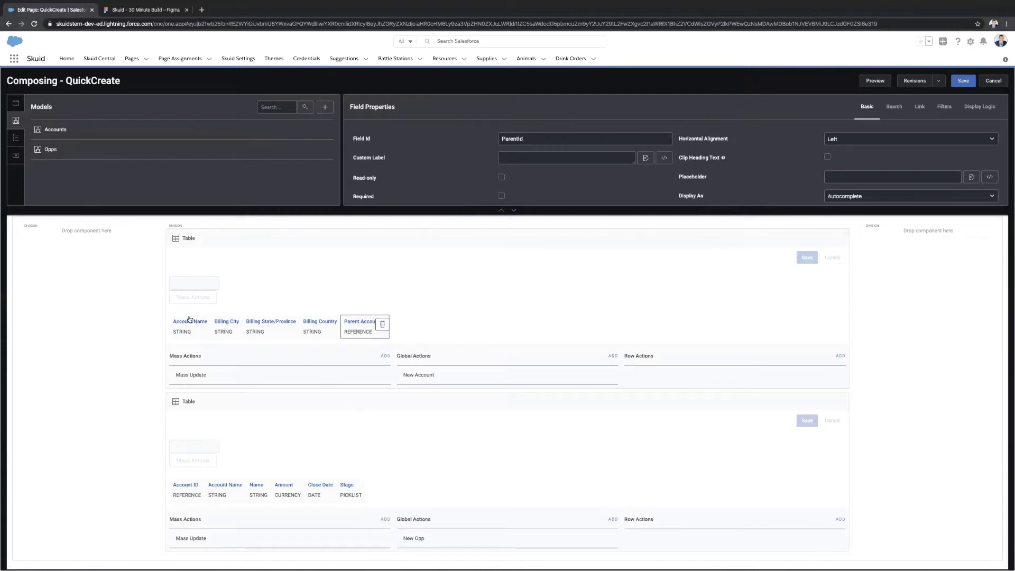
left_click(326, 240)
key("ctrl+s")
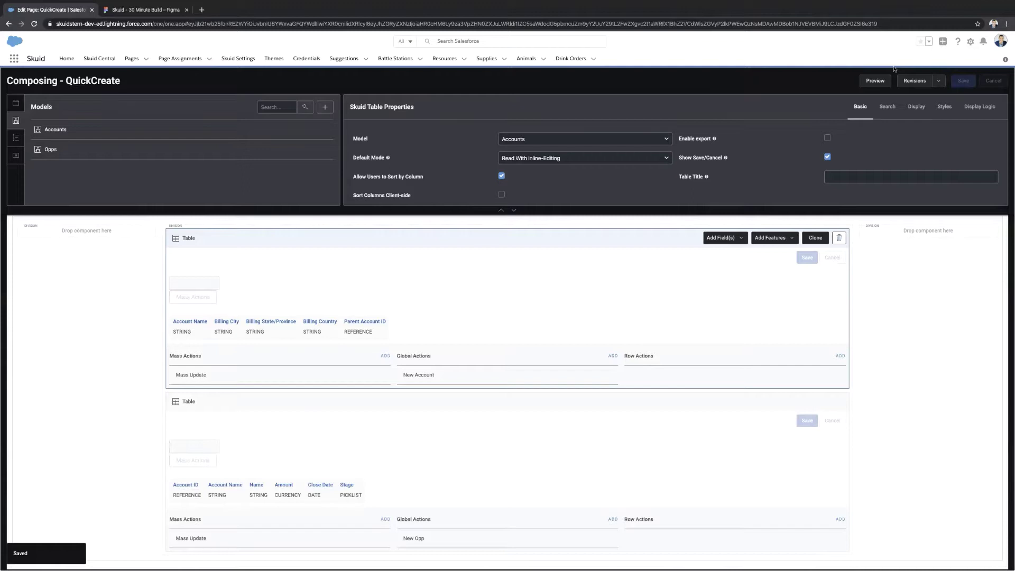
Preview the page with three new account rows, naming the lowest one Nautilus Corp (Global).
left_click(875, 81)
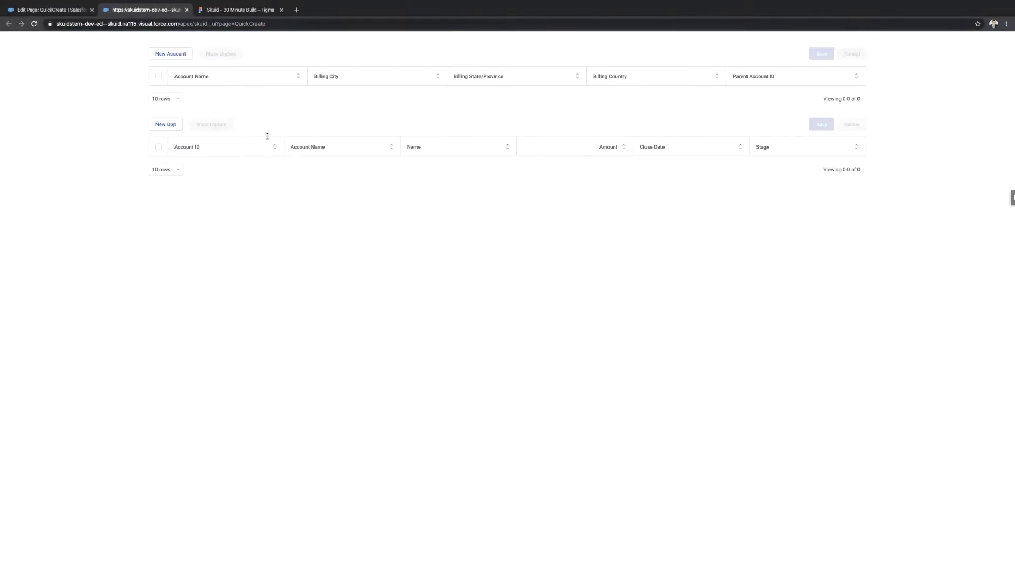
left_click(267, 136)
type("Nautil")
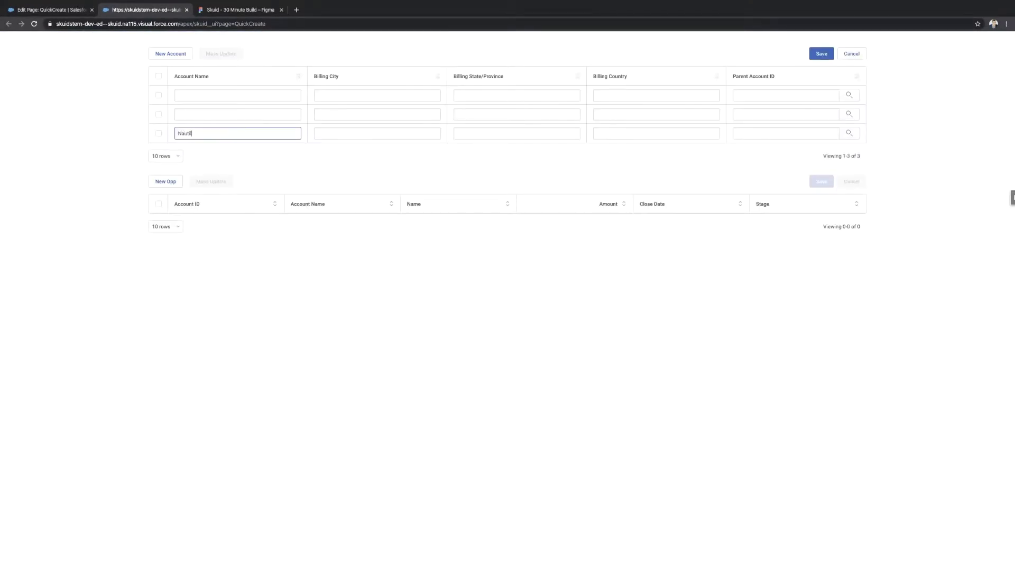
type("us Corp")
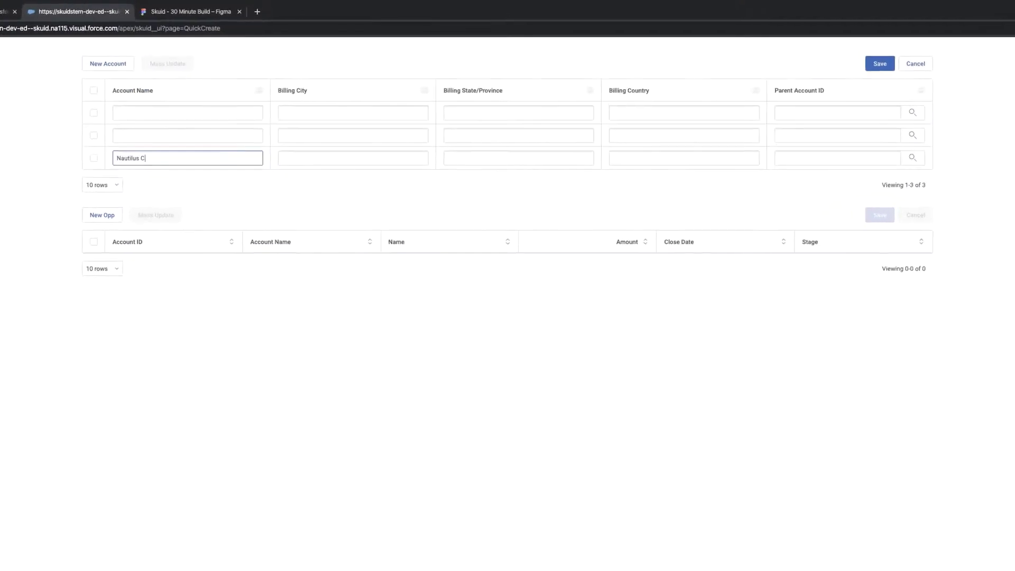
type(" (Global")
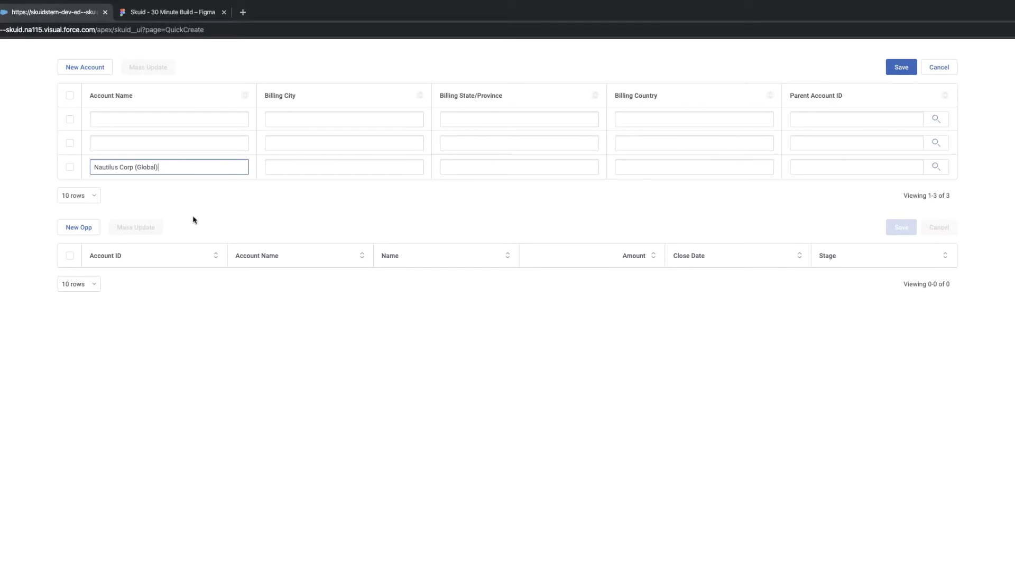
Fill in the Nautilus Corp (Global) row with billing city New York, state NY and country USA.
left_click(314, 171)
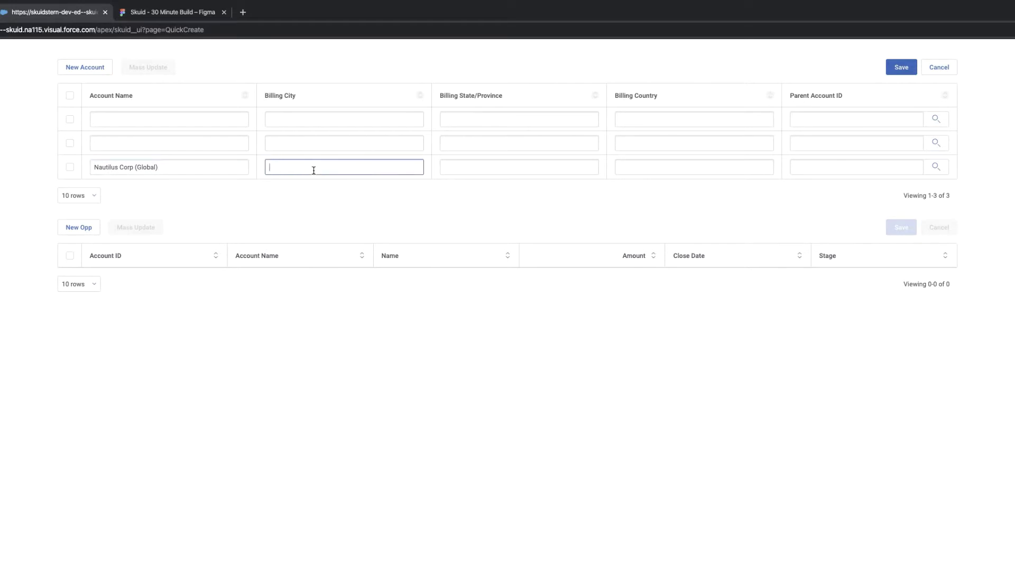
type("New York")
left_click(540, 165)
type("NY")
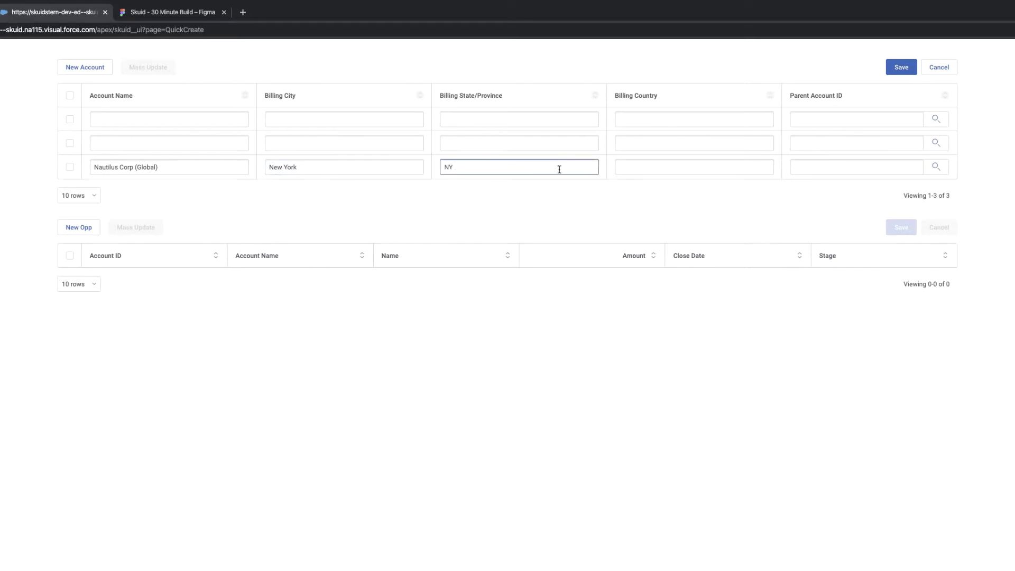
left_click(678, 167)
type("USA")
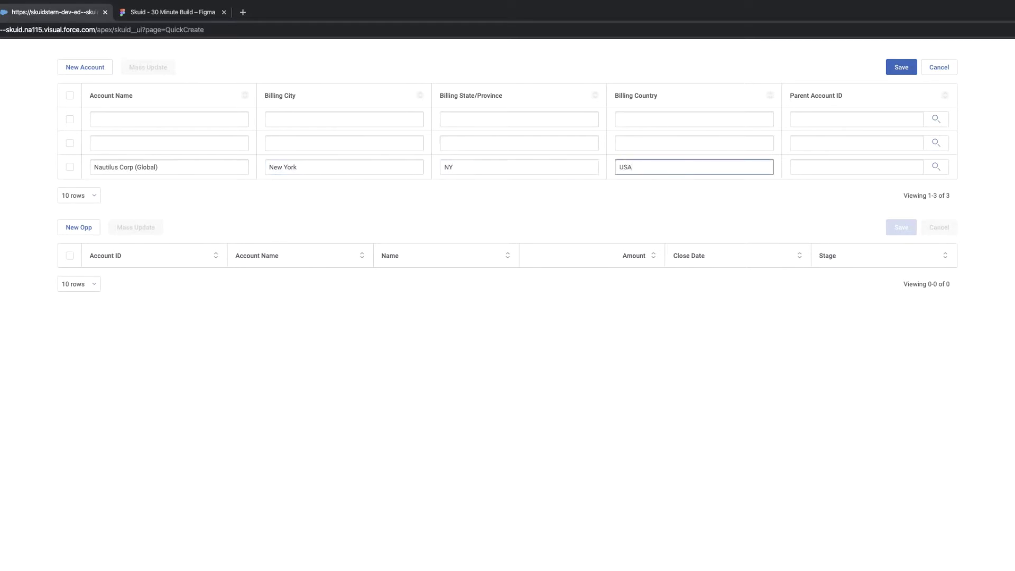
Copy the billing country USA into the other two new account rows.
key("ctrl+a")
key("ctrl+c")
left_click(693, 143)
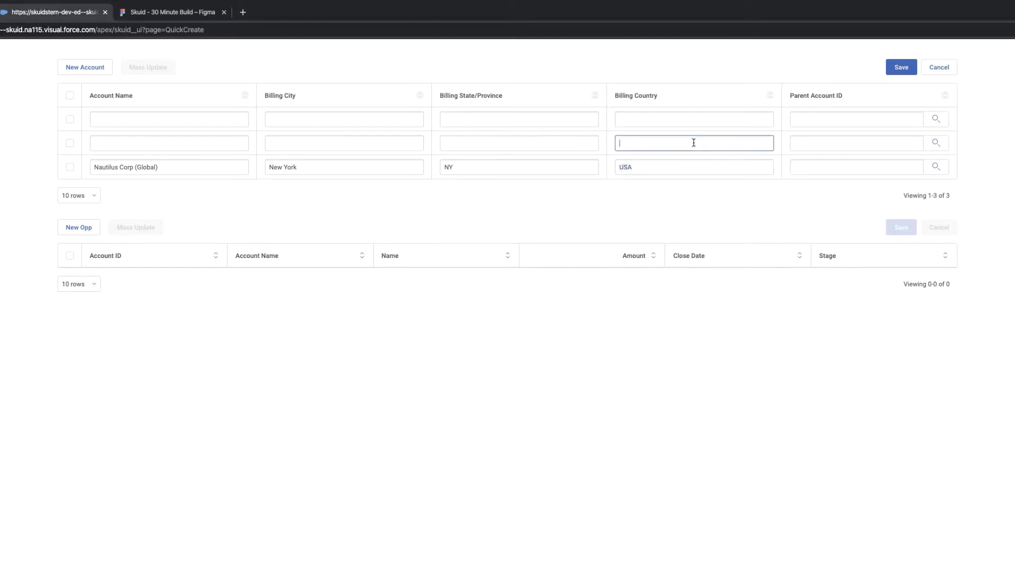
key("ctrl+v")
left_click(666, 118)
key("ctrl+v")
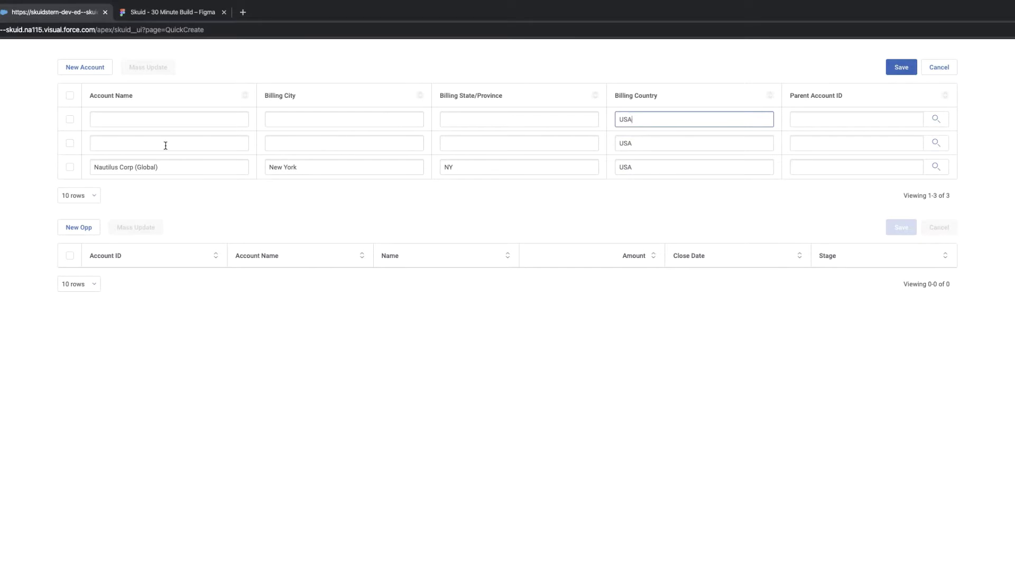
Name the middle account row Humboldt Technologies (Global) with billing city San Francisco and state CA.
left_click(148, 146)
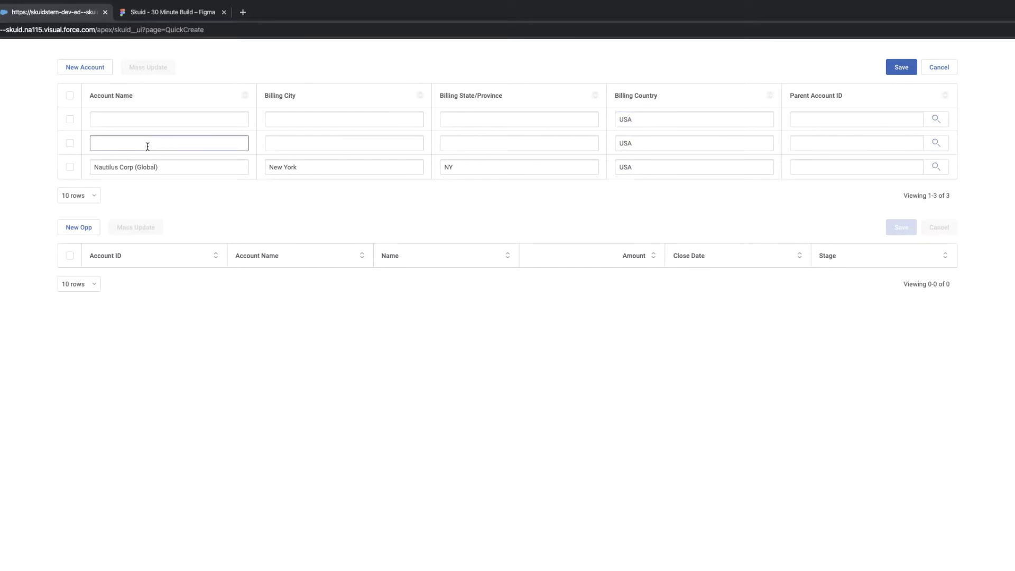
type("Humboldt Technologies (Global)")
left_click(301, 144)
type("San Francisco")
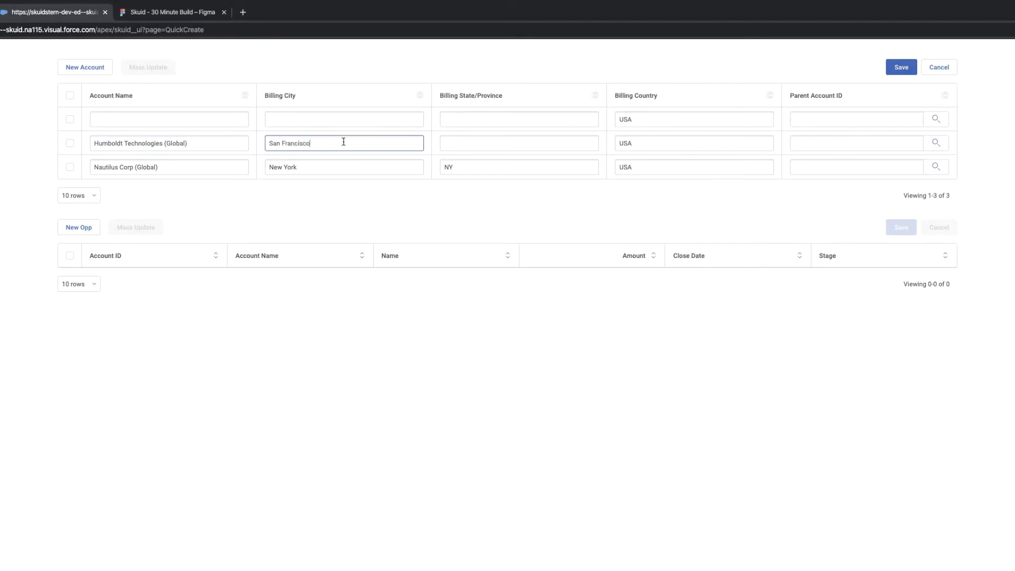
left_click(465, 145)
type("CA")
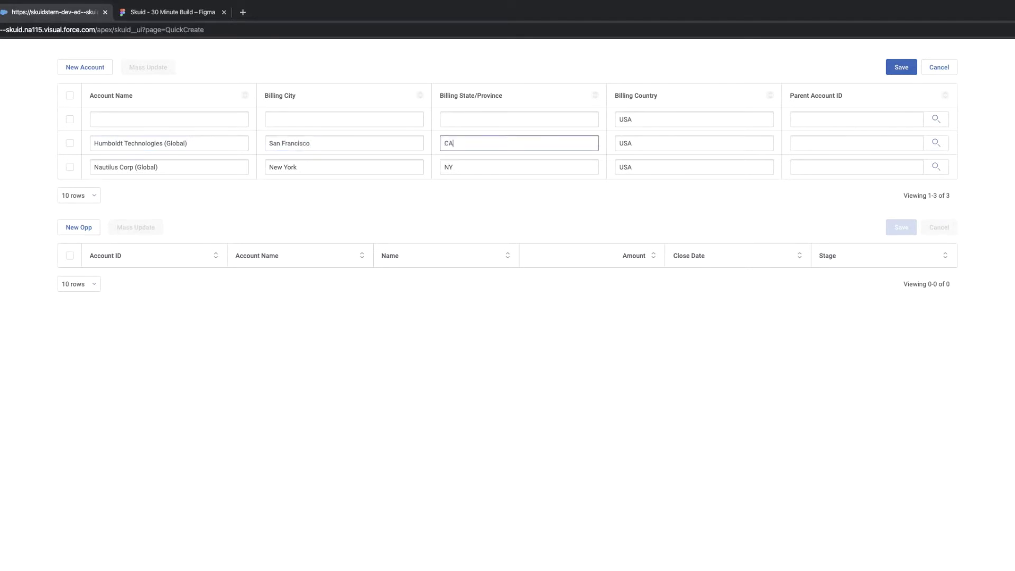
Name the first account row Blue Shoals (Global) with billing city Miami and state FL, and save the accounts.
left_click(150, 120)
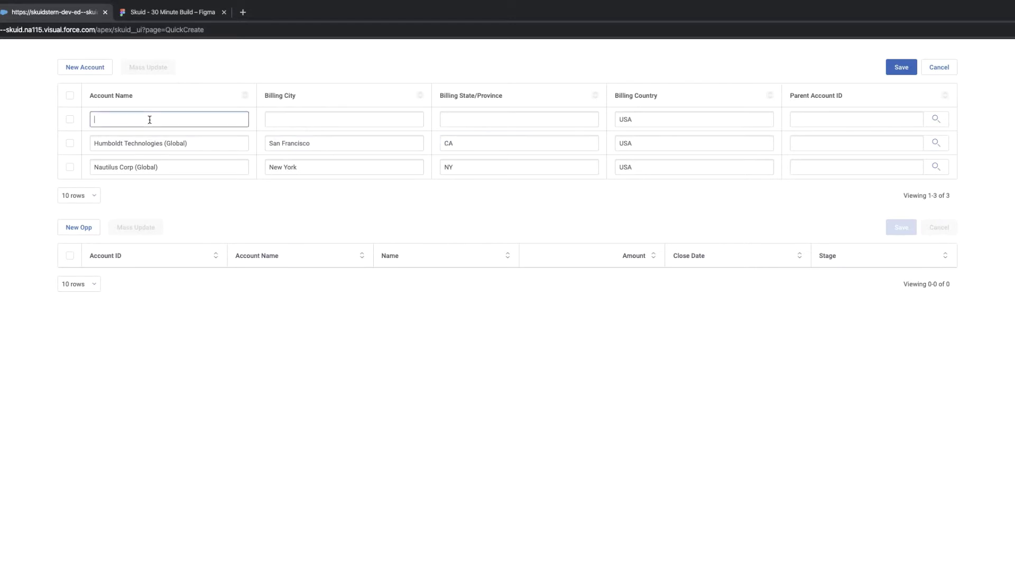
type("Blue Shoals (Global)")
left_click(270, 121)
type("Miam")
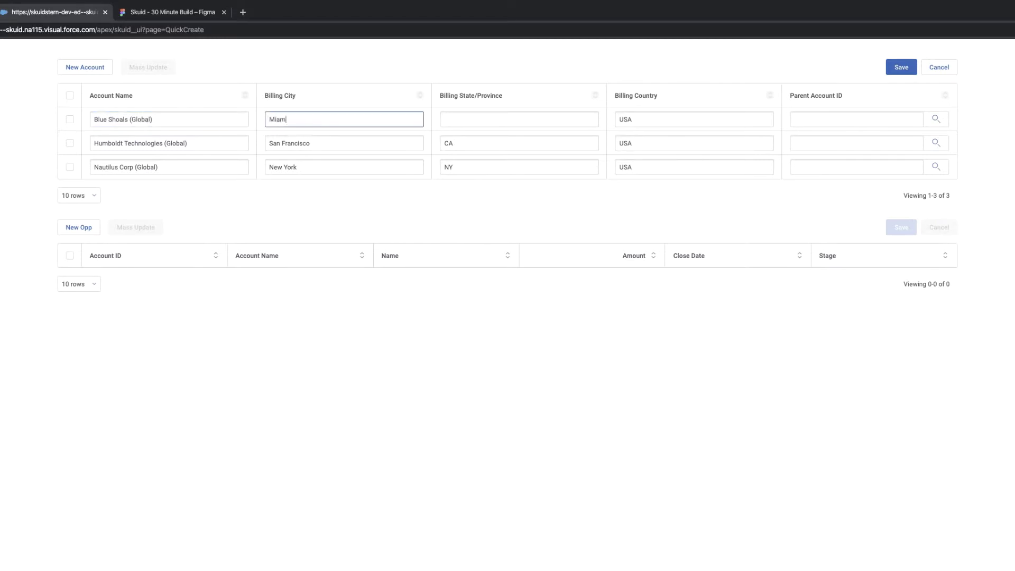
type("i")
left_click(499, 119)
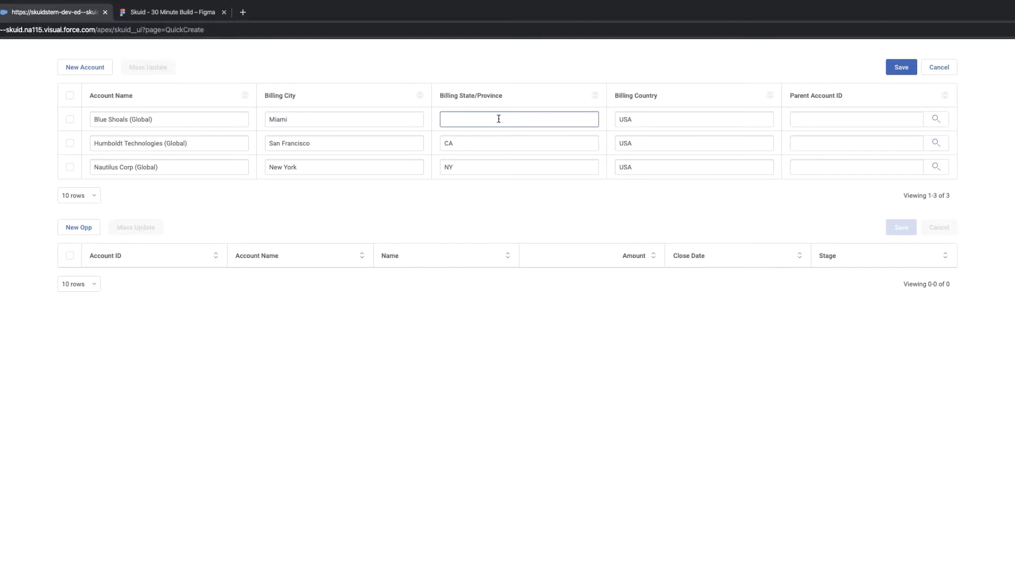
type("FL")
left_click(907, 70)
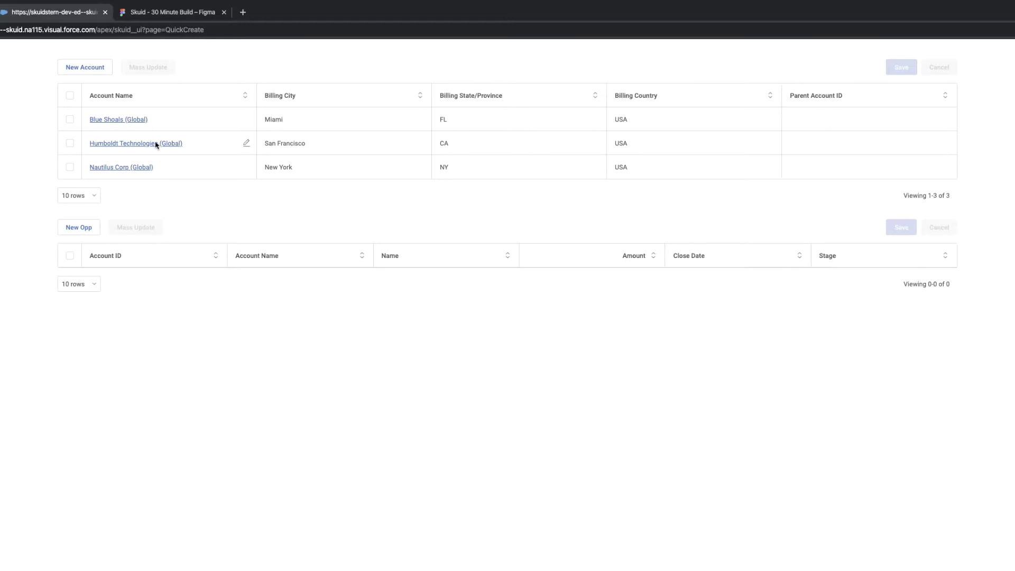
Add three more account rows and name the lowest new one Nautilus Corp - EMEA.
left_click(77, 71)
left_click(78, 71)
left_click(77, 71)
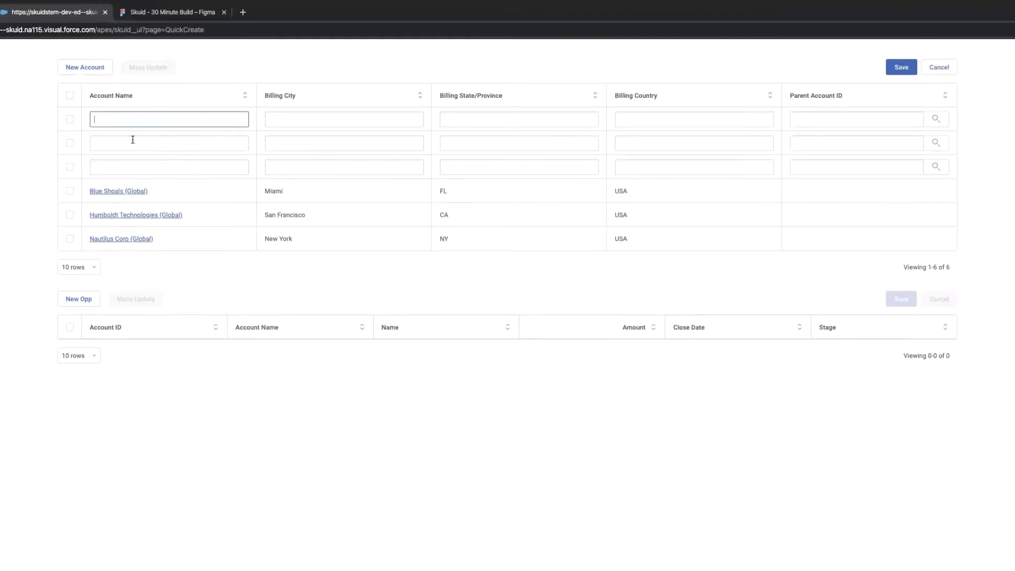
left_click(128, 167)
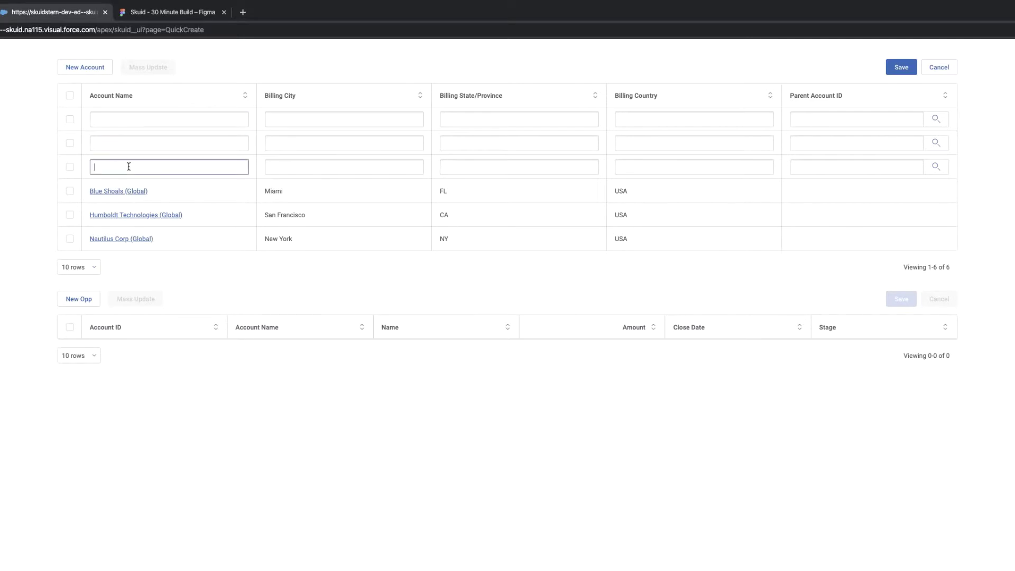
type("Nautilus Corp - EMEA")
Reuse the EMEA account name to name the other two new rows Nautilus Corp - APAC and Nautilus Corp - SA.
key("ctrl+a")
key("ctrl+c")
left_click(121, 141)
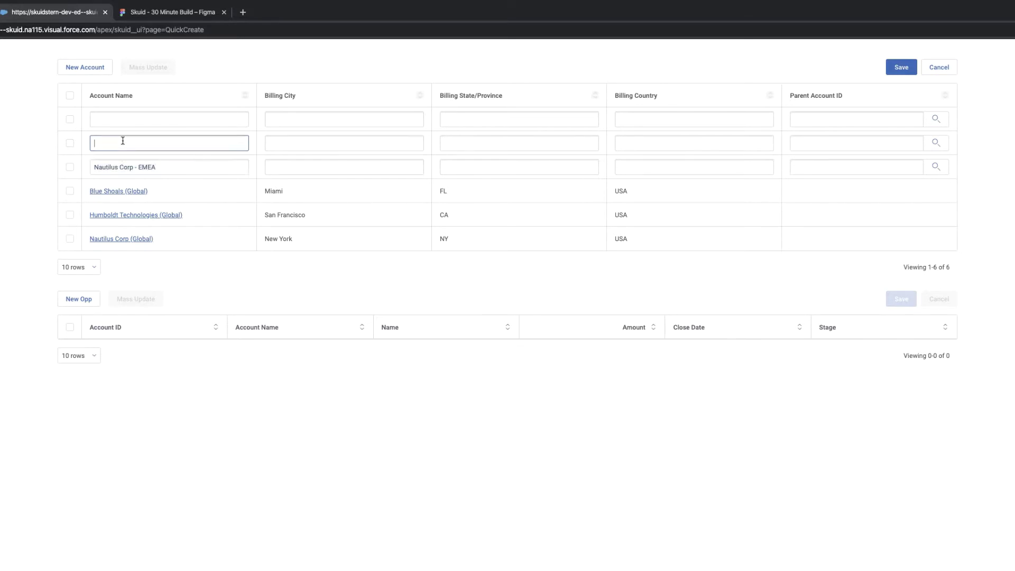
key("ctrl+v")
double_click(152, 142)
type("APAC")
left_click(125, 121)
key("ctrl+v")
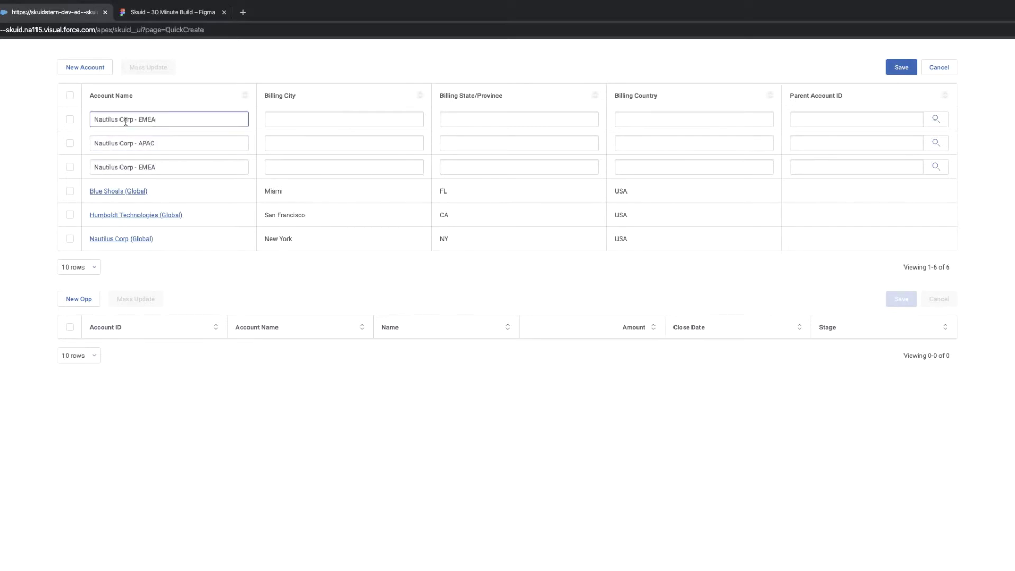
double_click(146, 119)
type("SA")
Mass update the SA, APAC and EMEA rows with parent account Nautilus Corp (Global) and save the accounts.
left_click(70, 120)
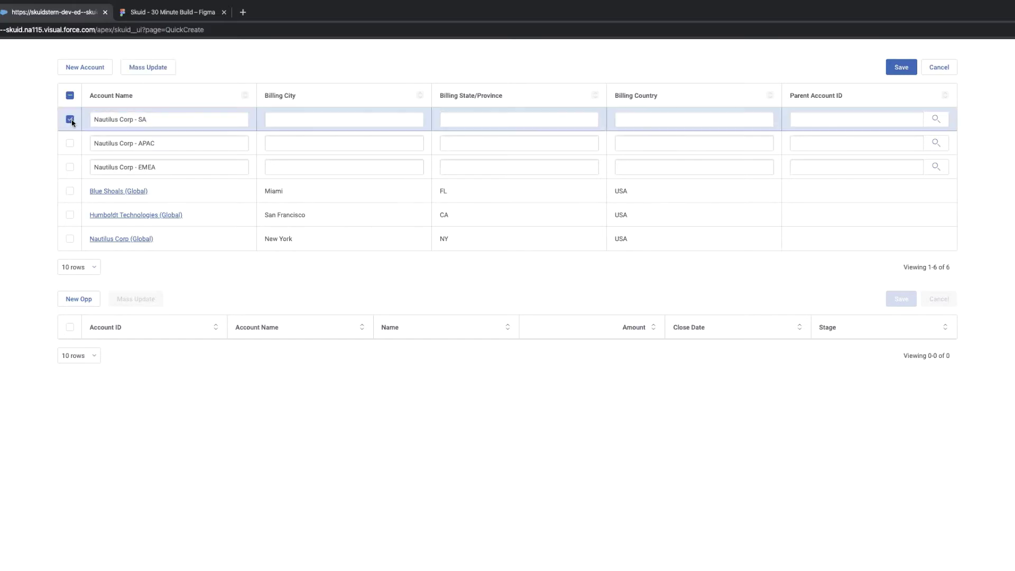
left_click(70, 144)
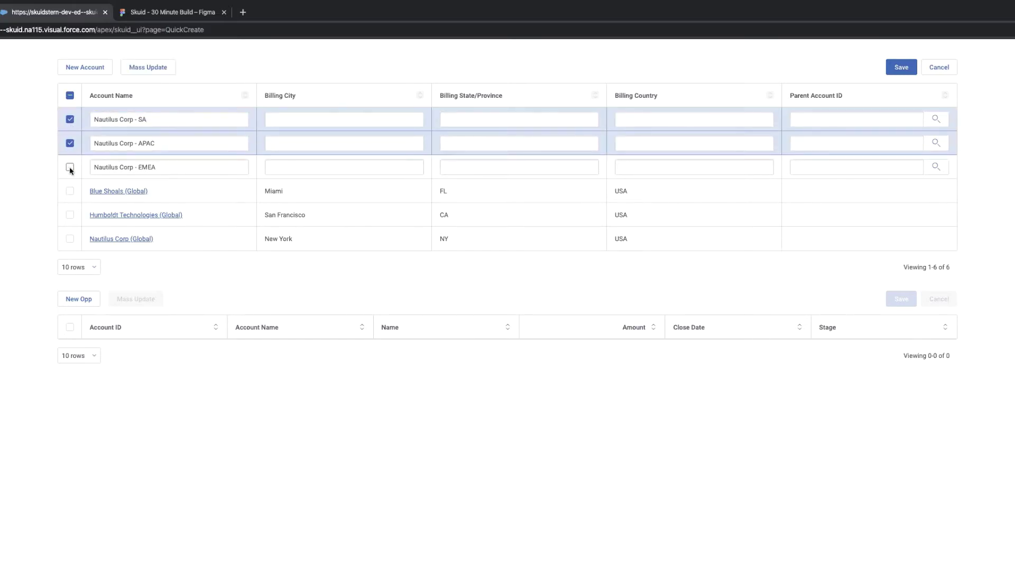
left_click(71, 168)
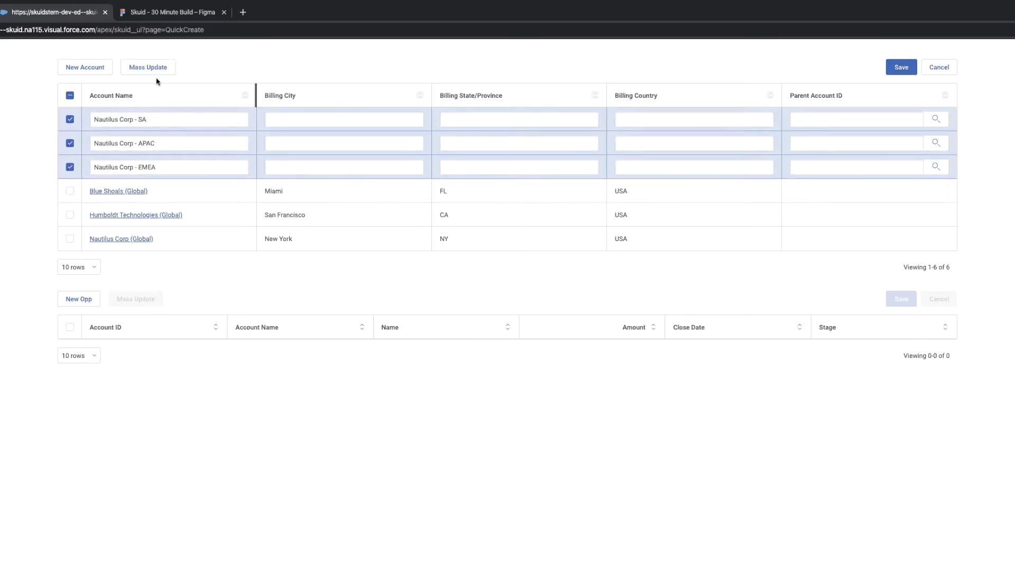
left_click(149, 68)
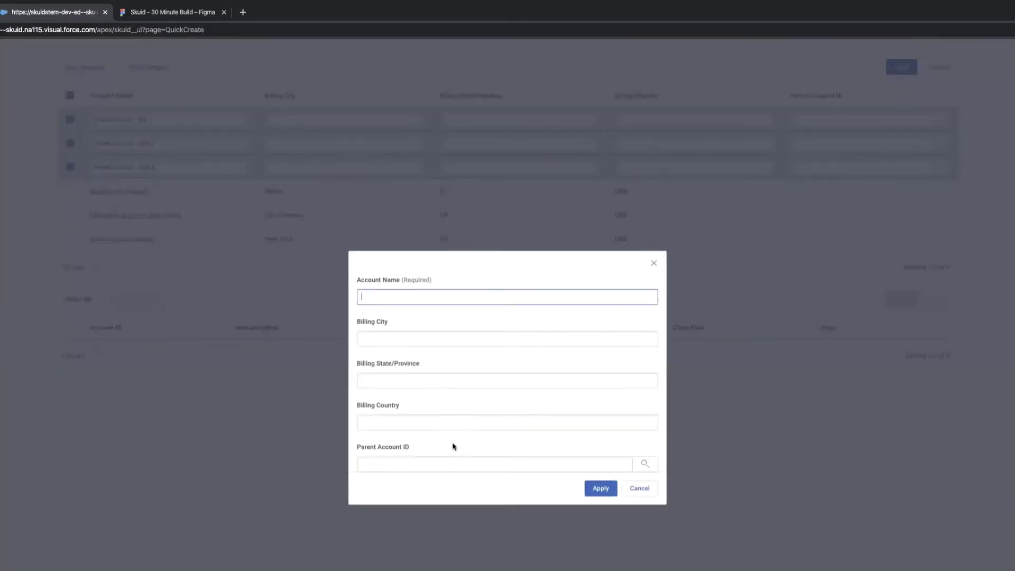
left_click(441, 461)
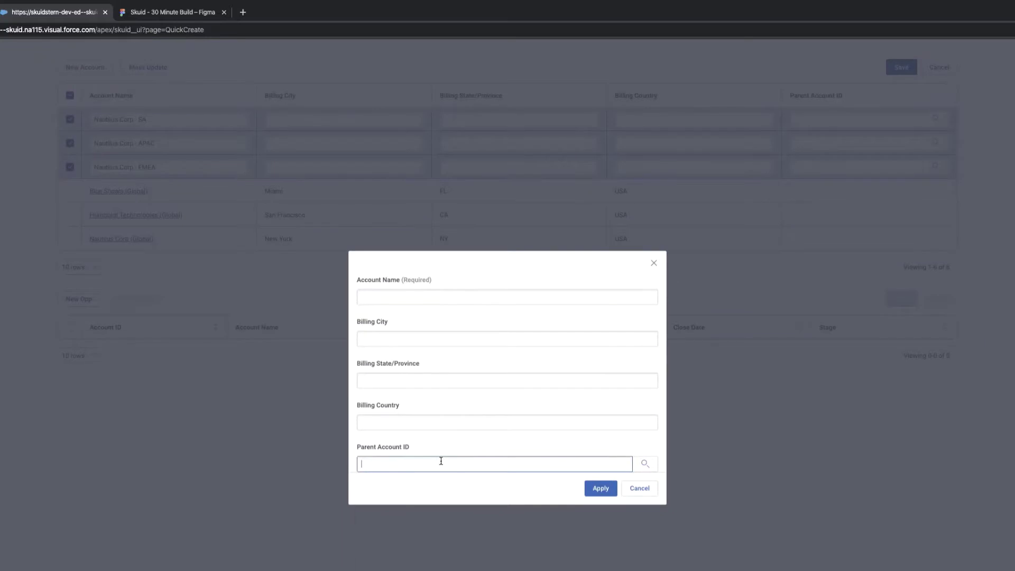
type("naut")
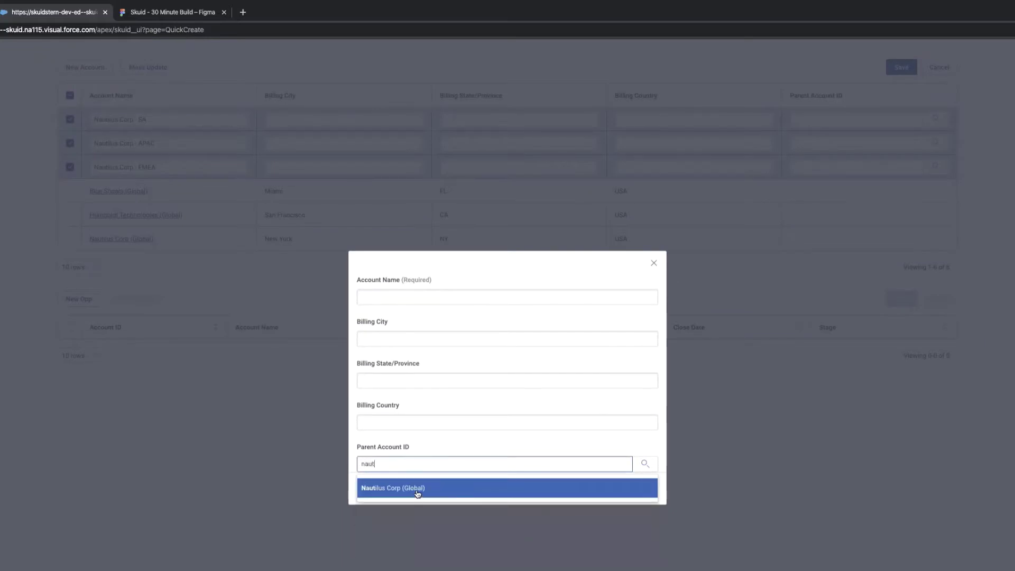
left_click(417, 488)
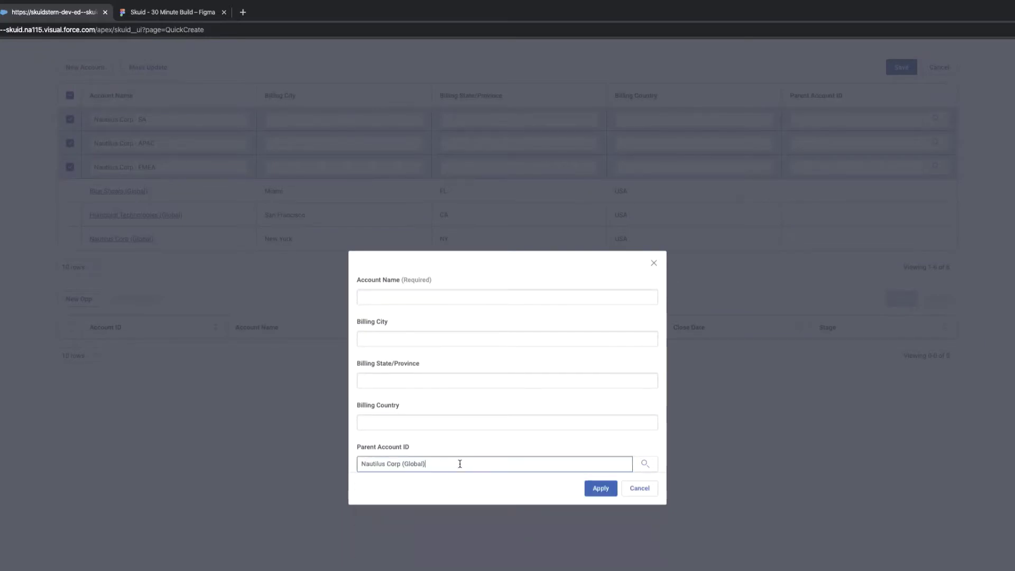
left_click(599, 488)
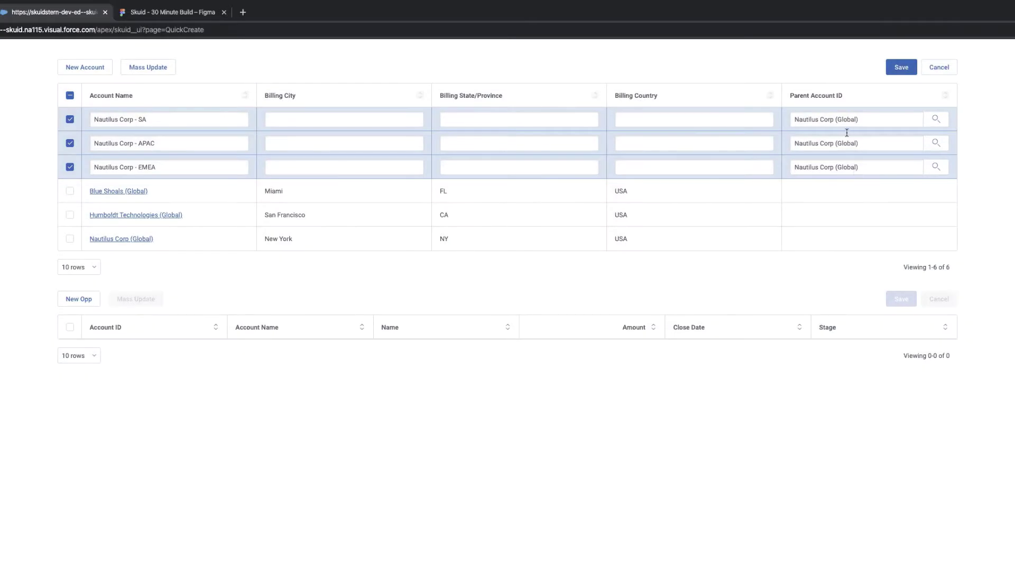
left_click(911, 68)
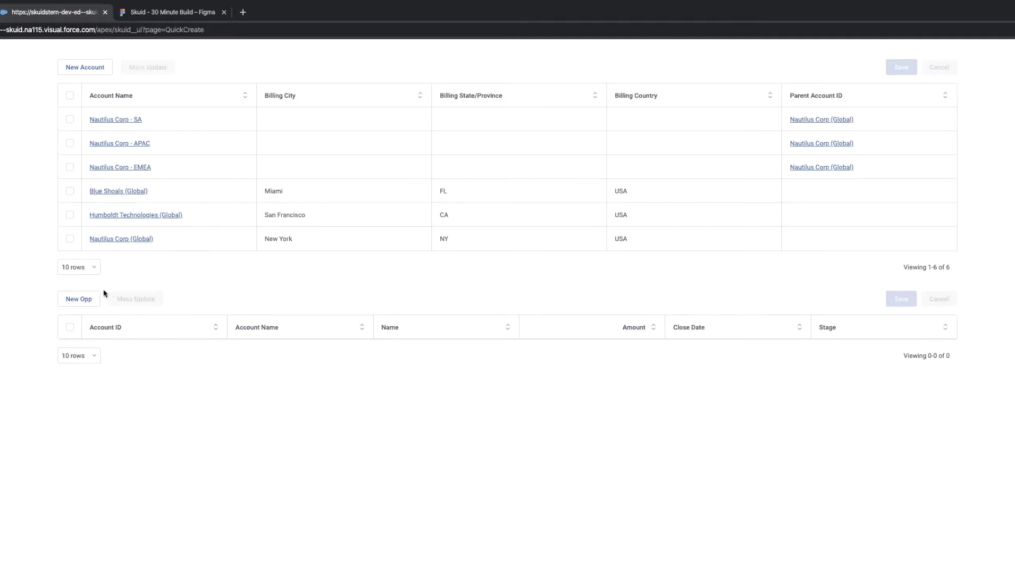
Add two new opp rows and assign the lower one to the Nautilus Corp - APAC account.
left_click(88, 301)
left_click(88, 301)
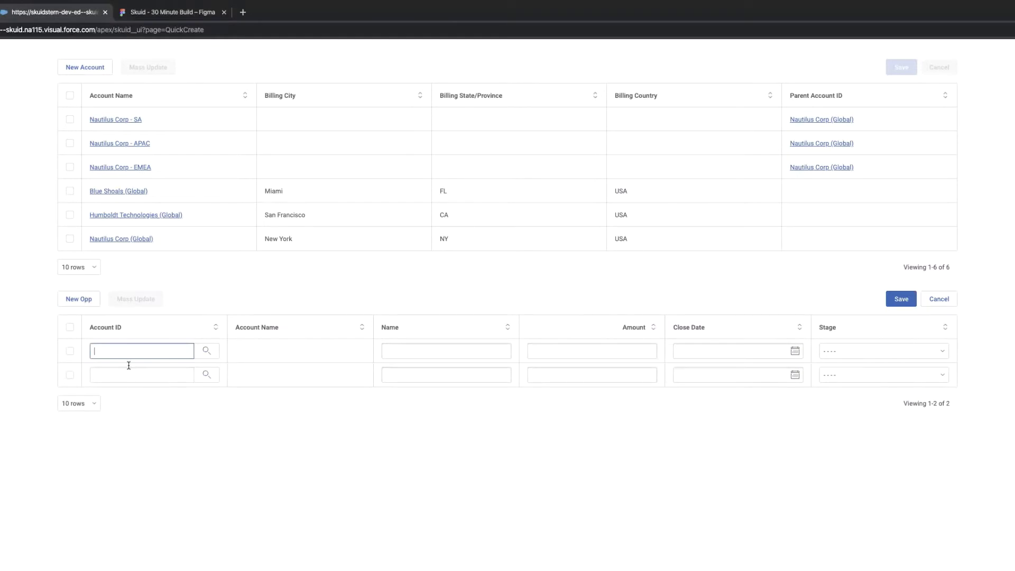
left_click(128, 359)
left_click(294, 421)
left_click(168, 374)
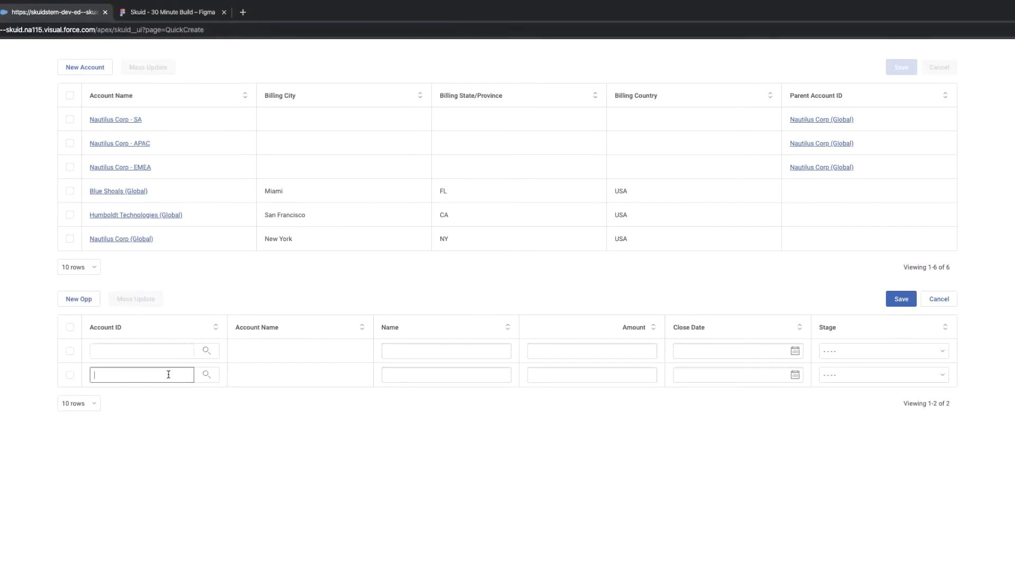
type("naut")
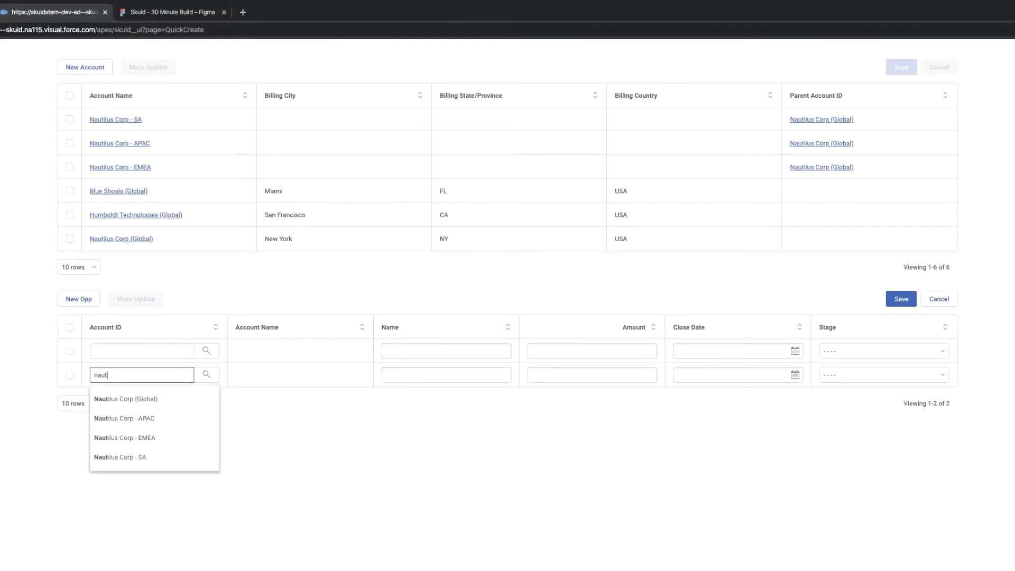
left_click(152, 419)
Name the lower opp Nautilus Corp - APAC - New, reusing the copied account name.
left_click(427, 376)
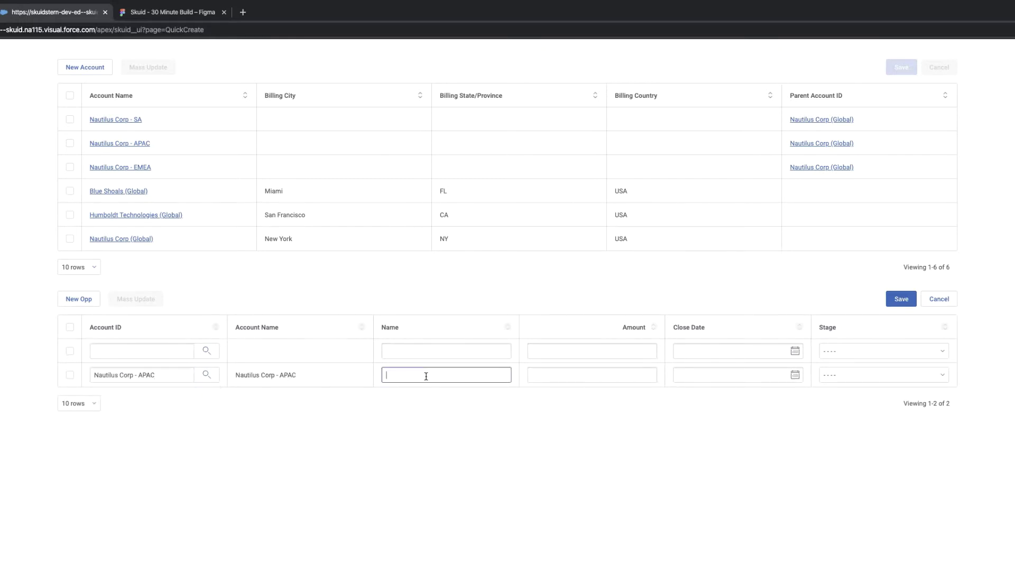
key("ctrl+v")
key("BackSpace")
key("BackSpace")
key("BackSpace")
type("APA")
type("C - NEw")
key("BackSpace")
type("ew")
Assign the upper opp to the Nautilus Corp - APAC account and name it Nautilus Corp - APAC.
left_click(419, 353)
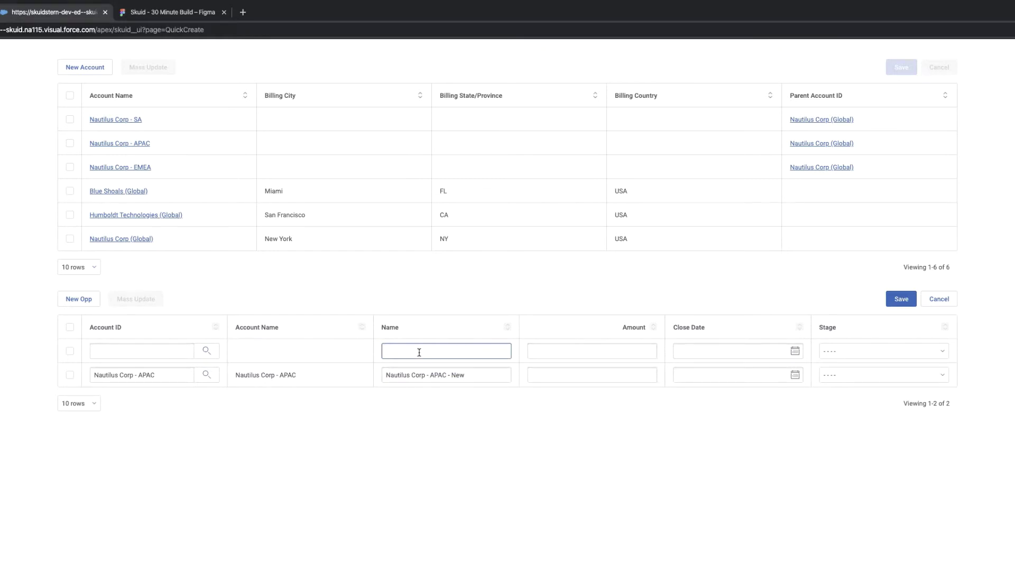
left_click(162, 349)
type("naut")
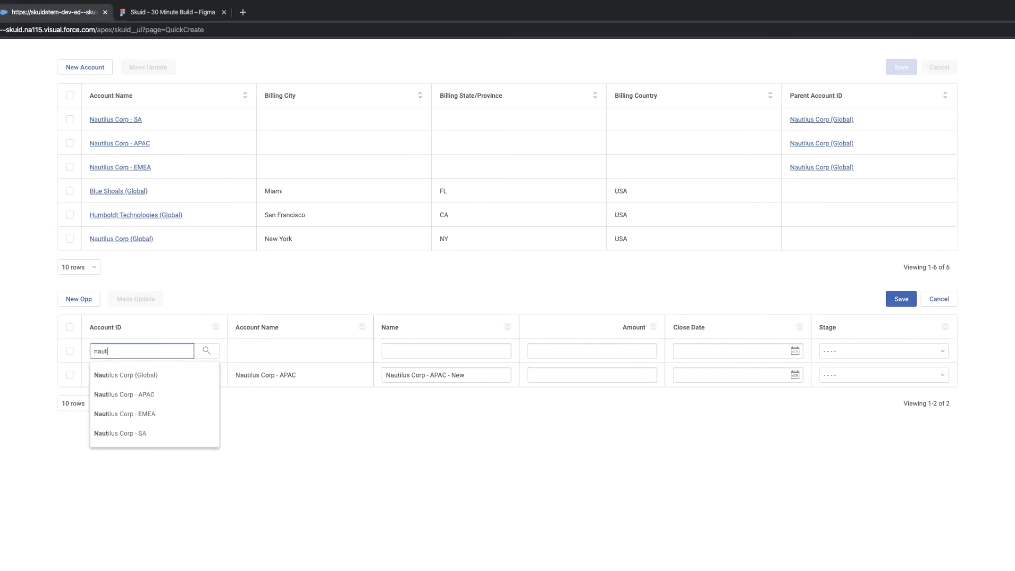
left_click(131, 395)
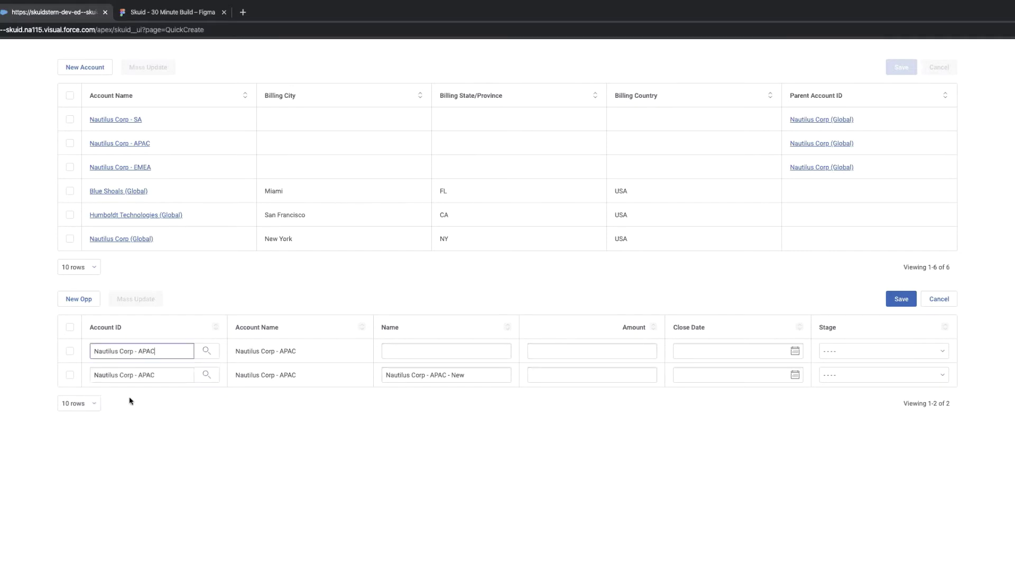
left_click(457, 352)
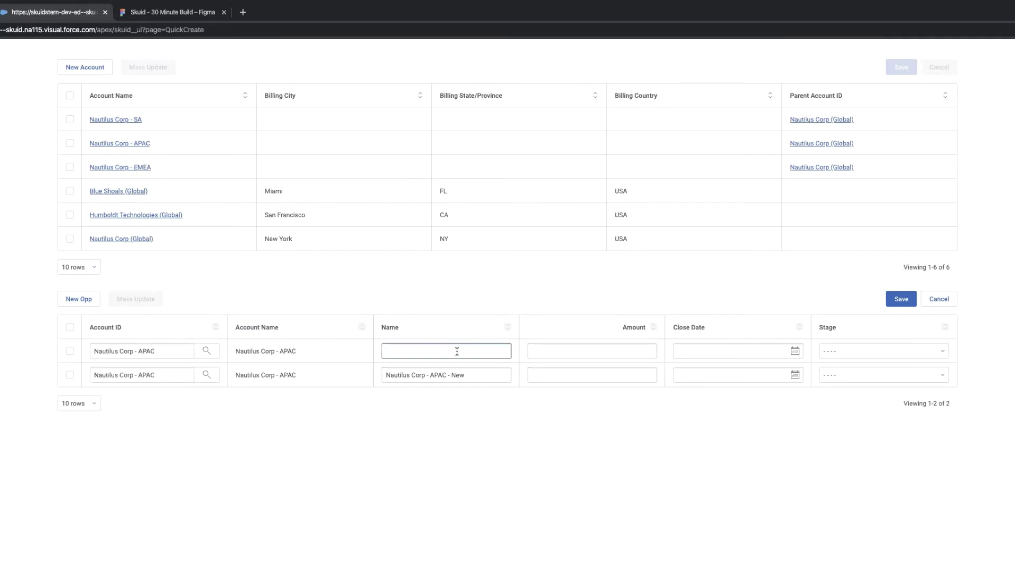
type("Nautilus Corp - EMEA")
double_click(438, 351)
type("APAC")
Shorten the lower opp's name to Nautilus Corp - APAC.
left_click(479, 378)
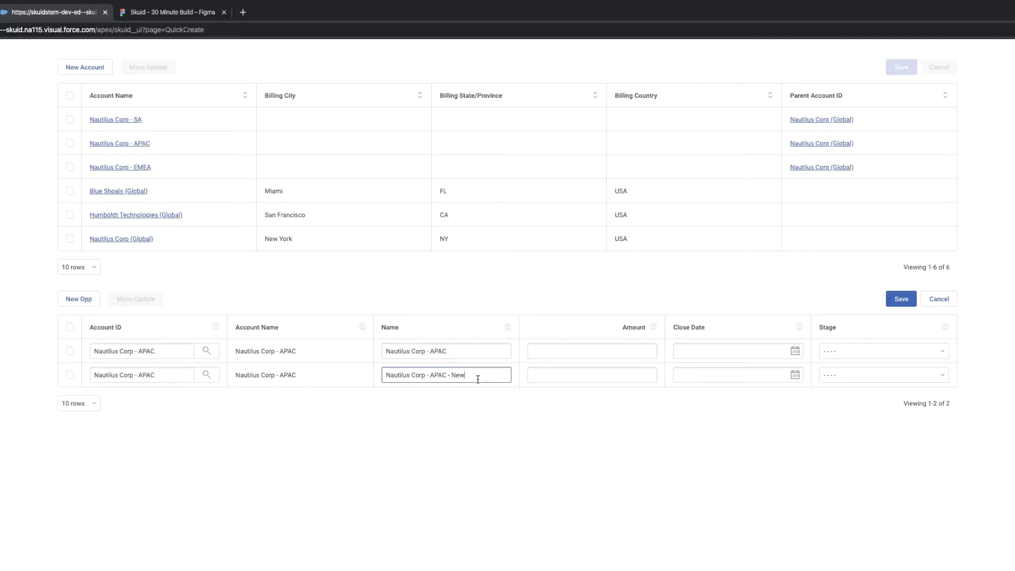
key("BackSpace")
key("BackSpace")
key("BackSpace")
Set the amount of the upper opp to 175000 and of the lower opp to 250000.
left_click(601, 350)
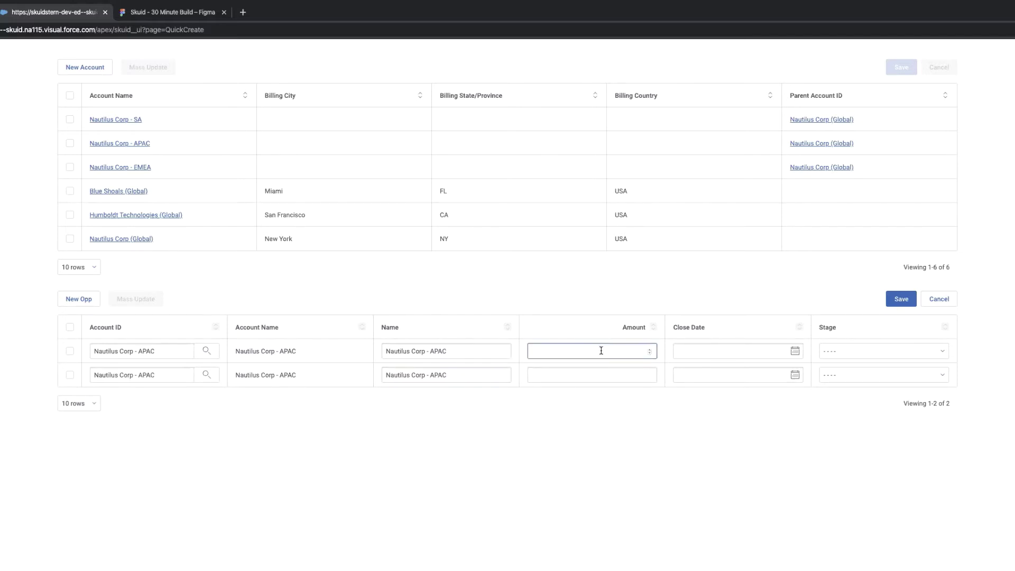
type("175000")
left_click(604, 375)
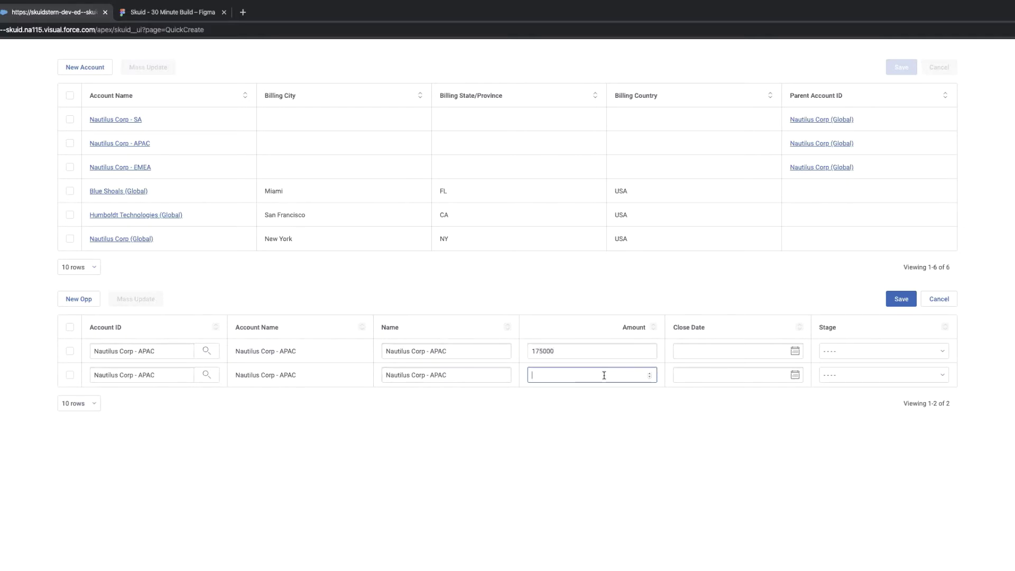
type("250000")
Set the close date of the upper opp to 4/24/2020 and of the lower opp to 5/22/2020.
left_click(760, 352)
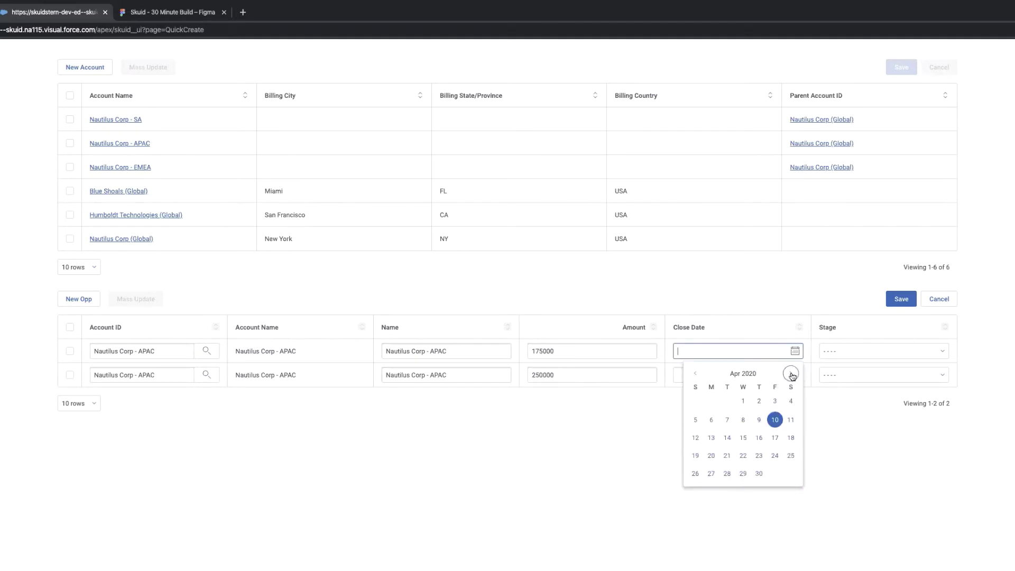
left_click(775, 456)
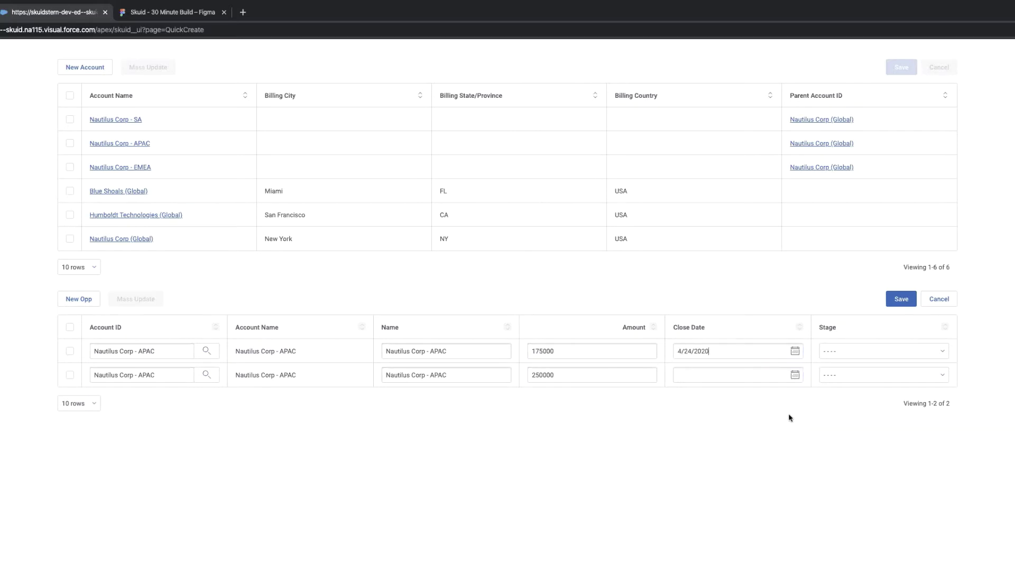
left_click(764, 369)
left_click(791, 397)
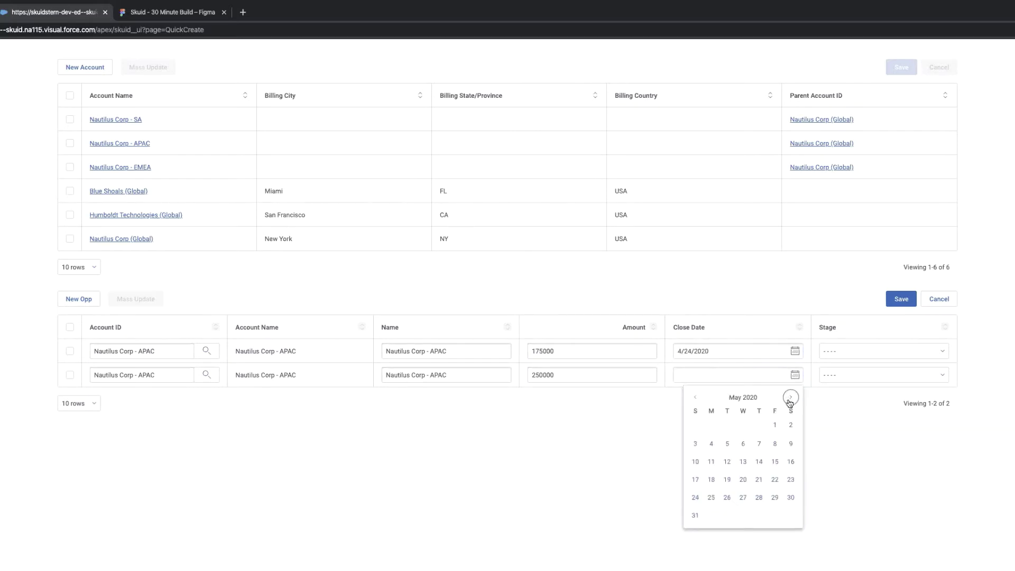
left_click(775, 480)
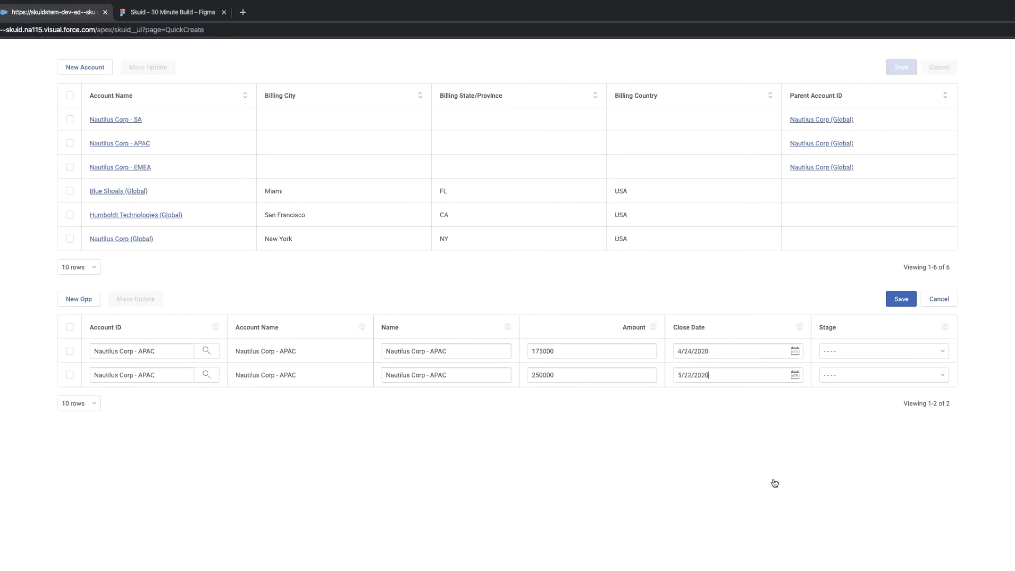
Set the upper opp's stage to Qualification and the lower one's to Id. Decision Makers, and save the opps.
left_click(886, 349)
left_click(878, 396)
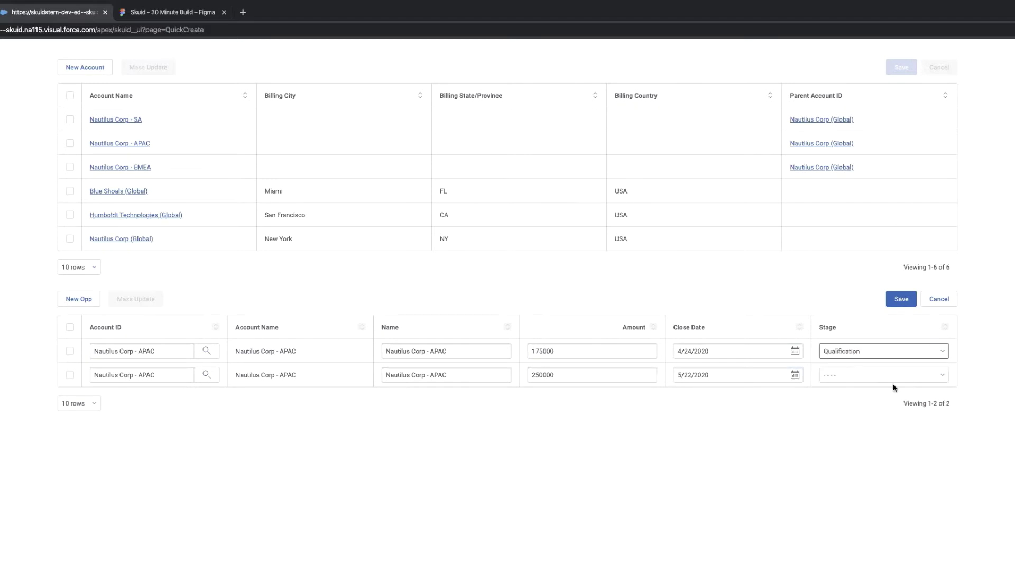
left_click(884, 379)
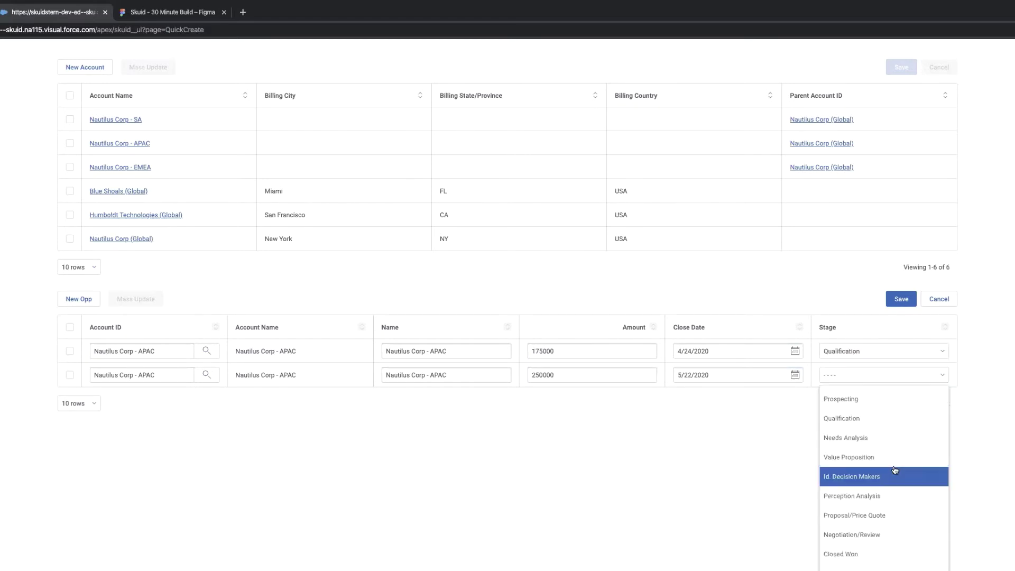
left_click(887, 479)
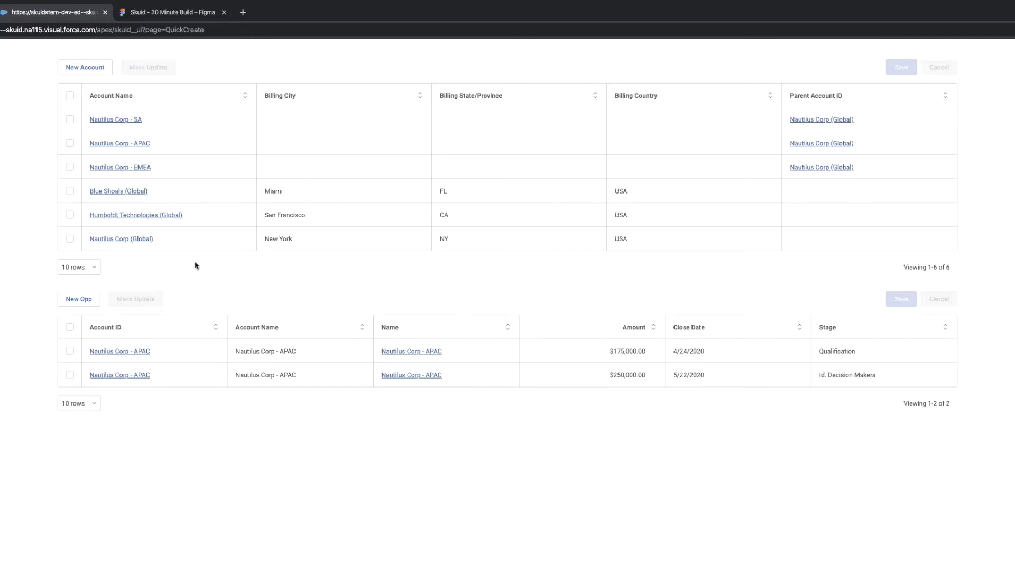
Open the Nautilus Corp (Global) account record in a new browser tab and view its account hierarchy.
left_click(122, 241, "super")
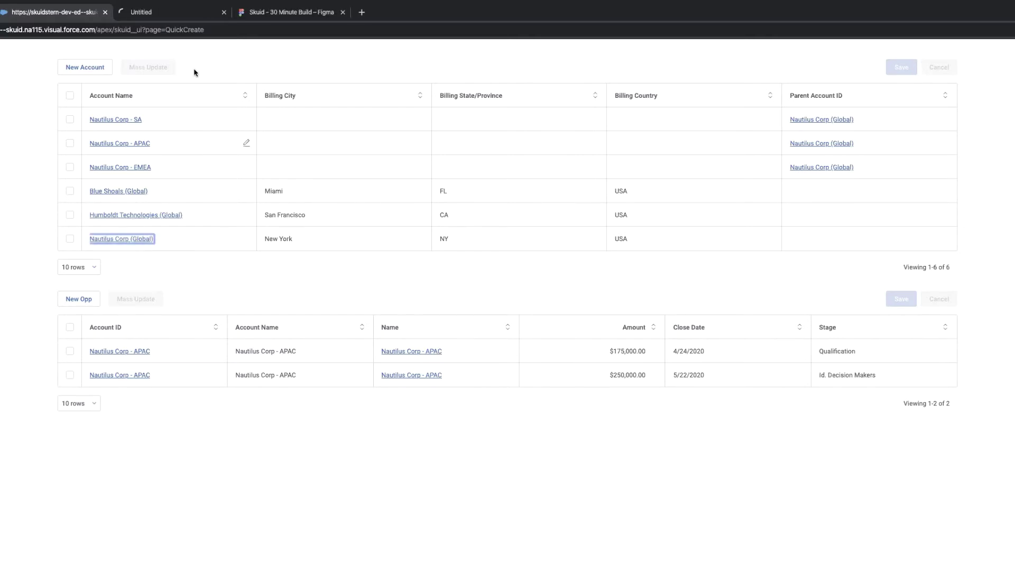
left_click(164, 14)
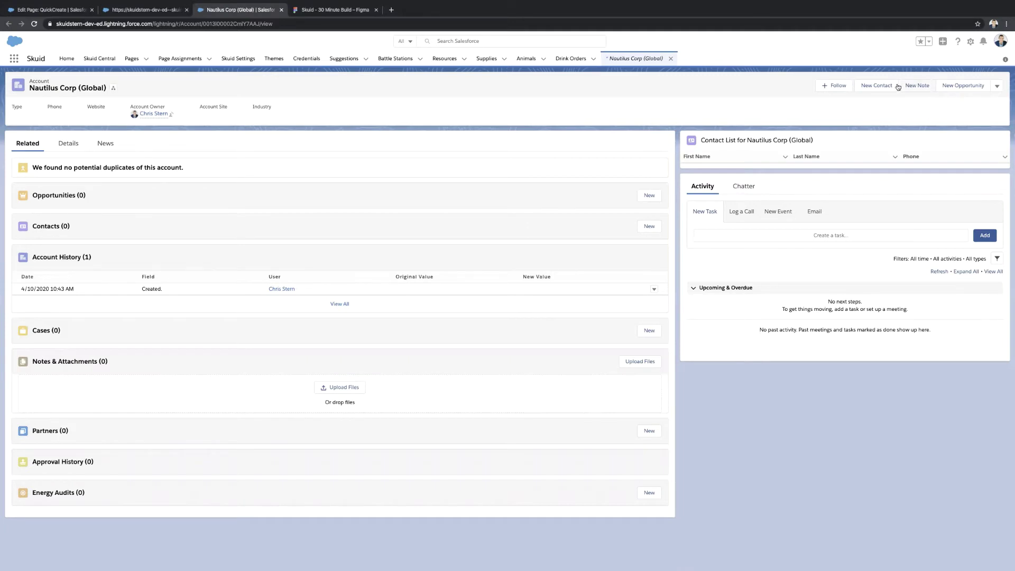
left_click(998, 86)
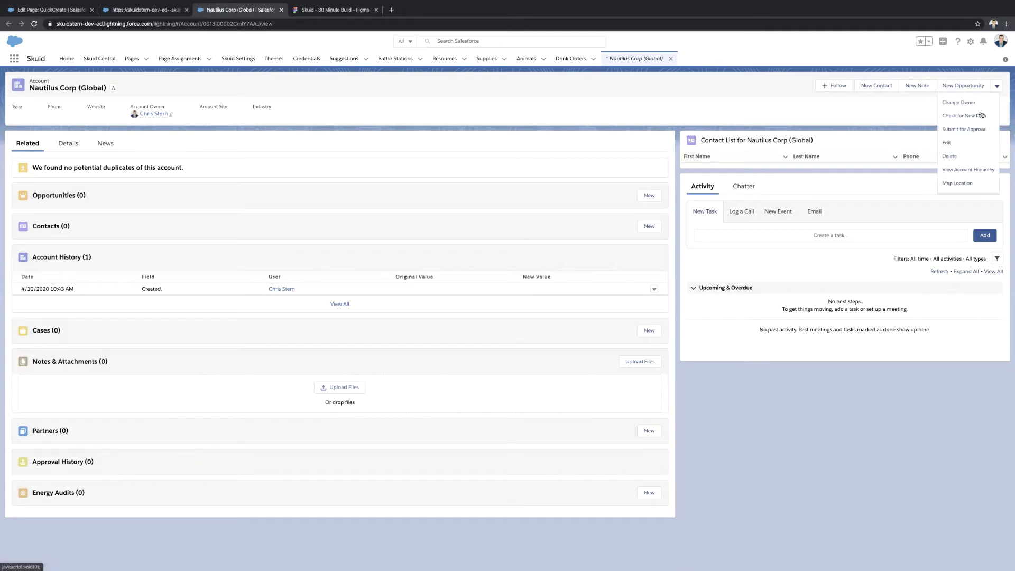
left_click(957, 170)
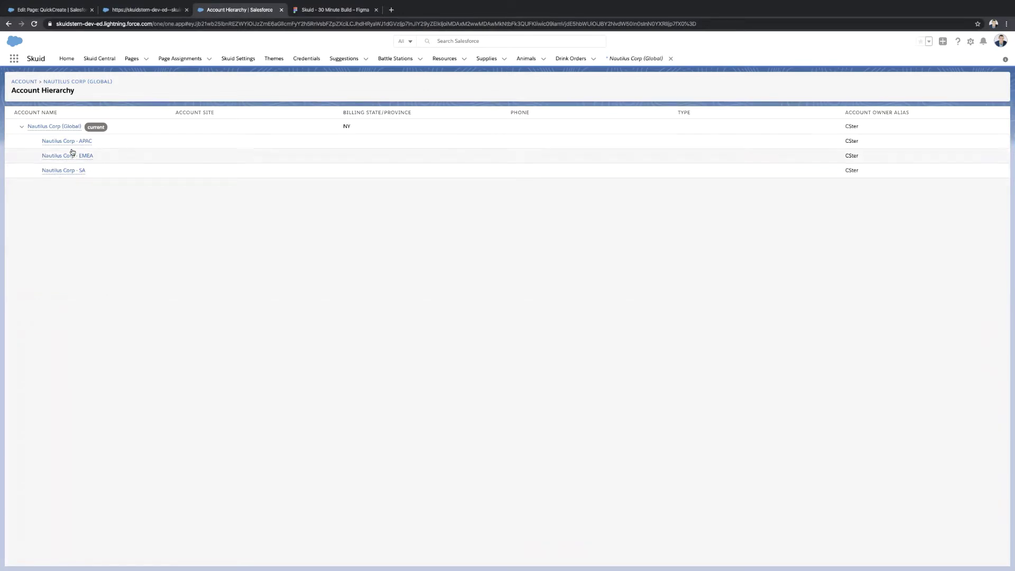
mouse_move(72, 144)
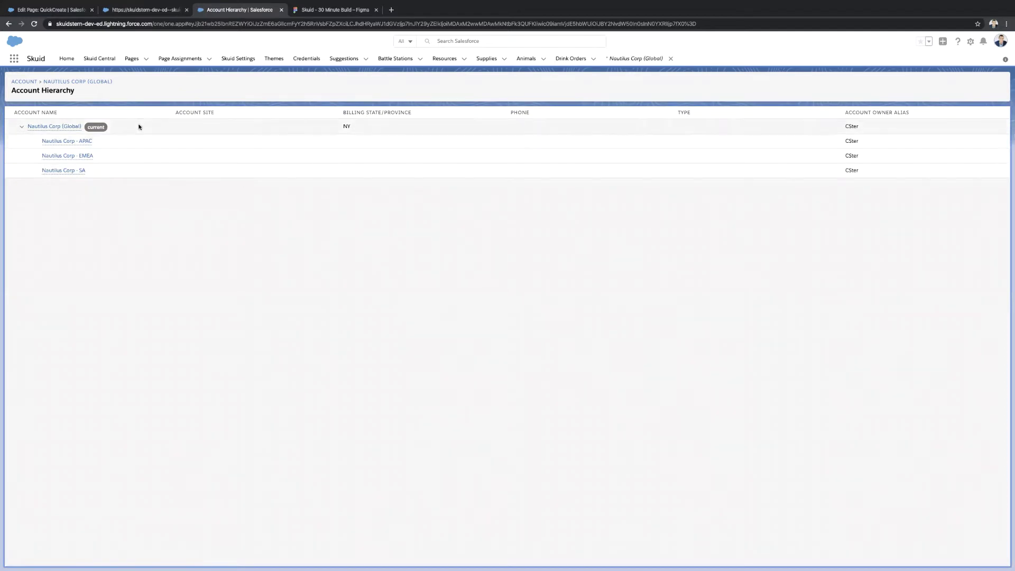
Go to Skuid Central's list of all pages and open the AccountHierarchy page for editing.
left_click(100, 59)
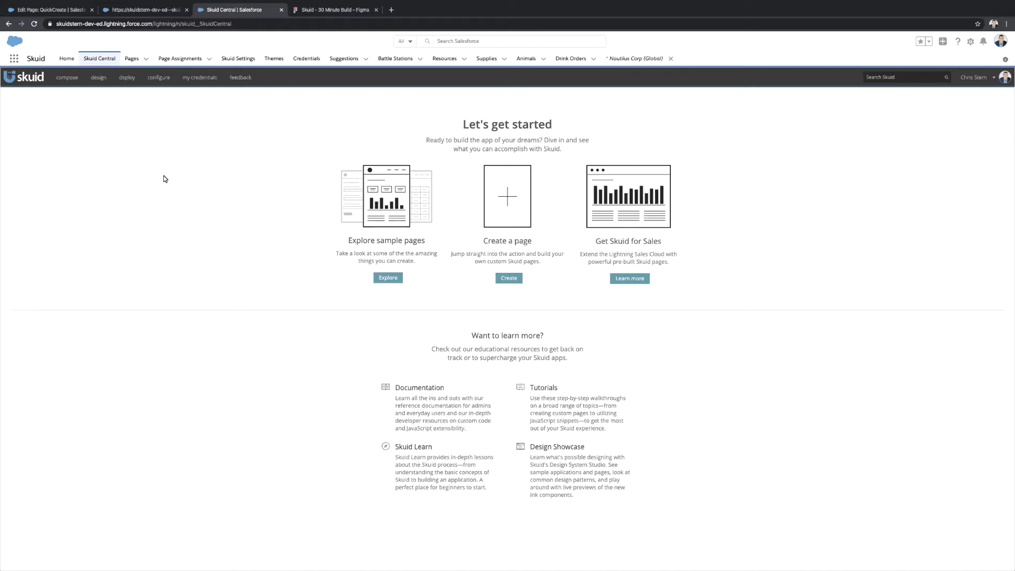
mouse_move(70, 80)
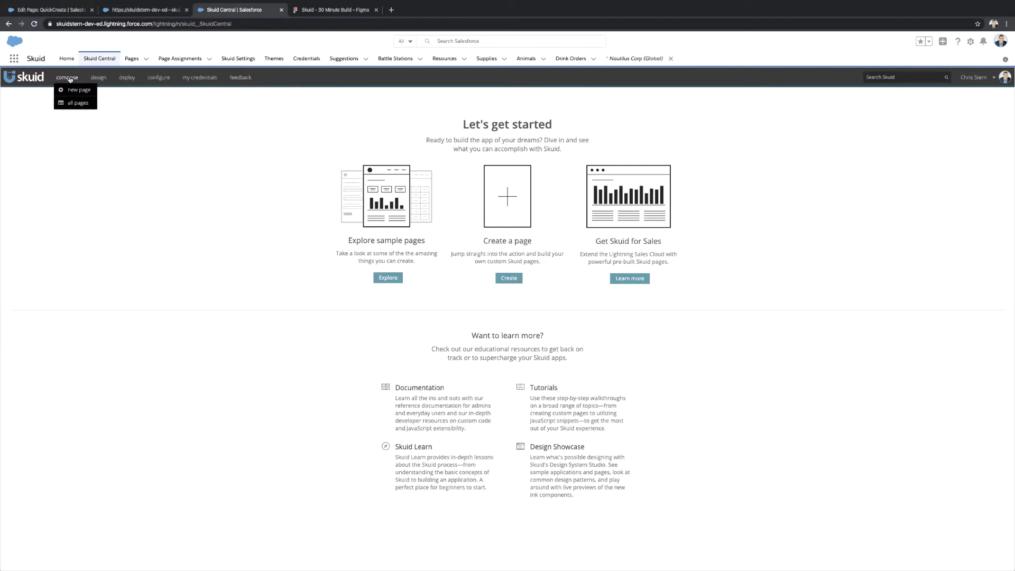
left_click(77, 103)
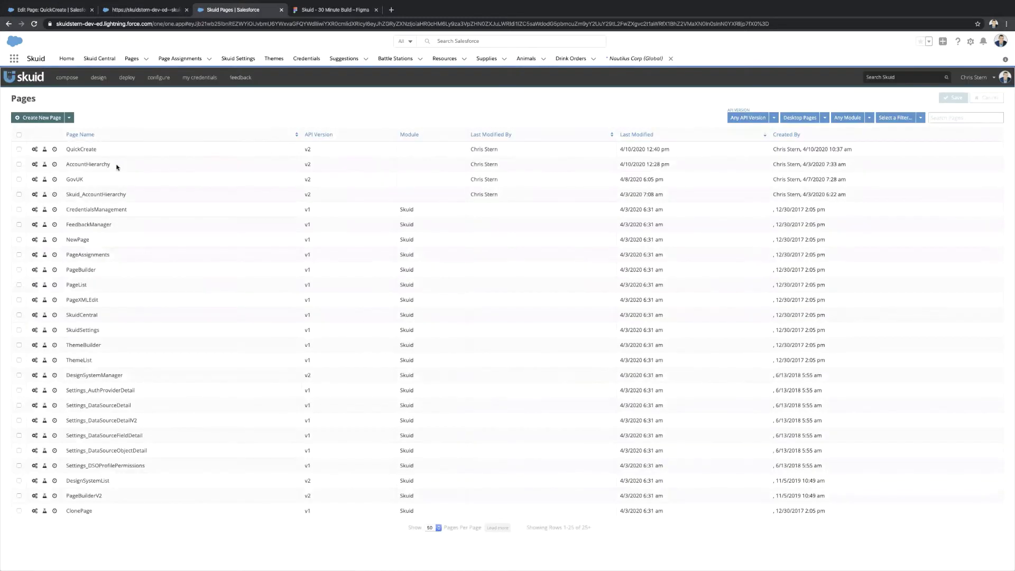
left_click(35, 165)
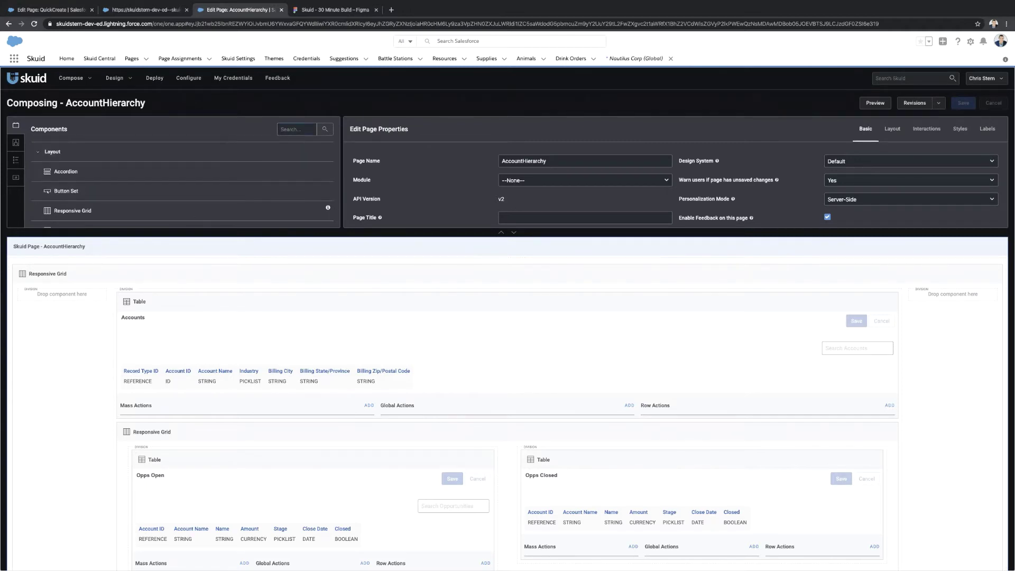
Add a Tab Set above the Responsive Grid on the AccountHierarchy page and give it a second tab.
type("tab")
left_click_drag(63, 171, 117, 263)
left_click(938, 273)
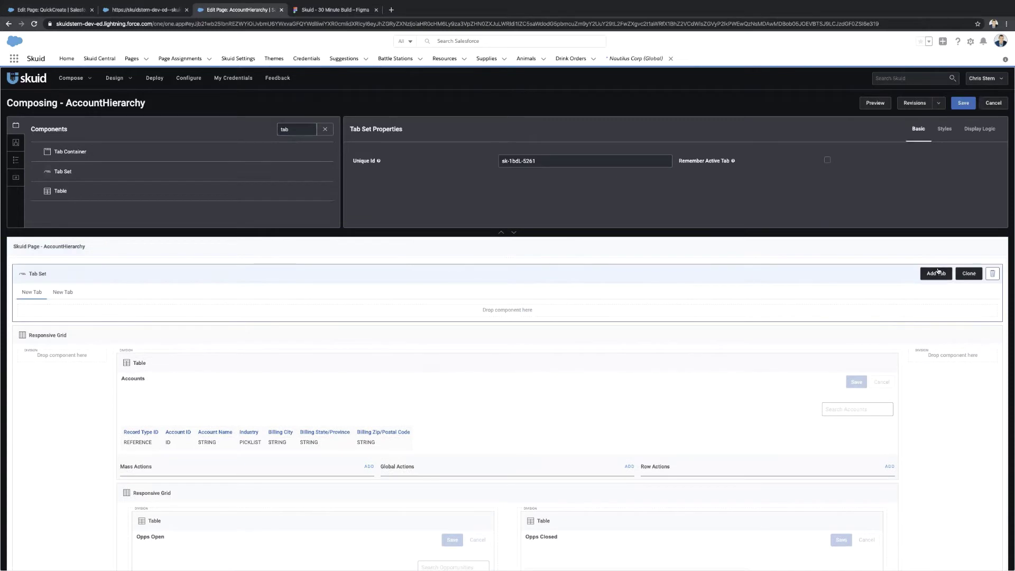
Label the second tab Data and move the existing Responsive Grid with its tables into it.
left_click(62, 294)
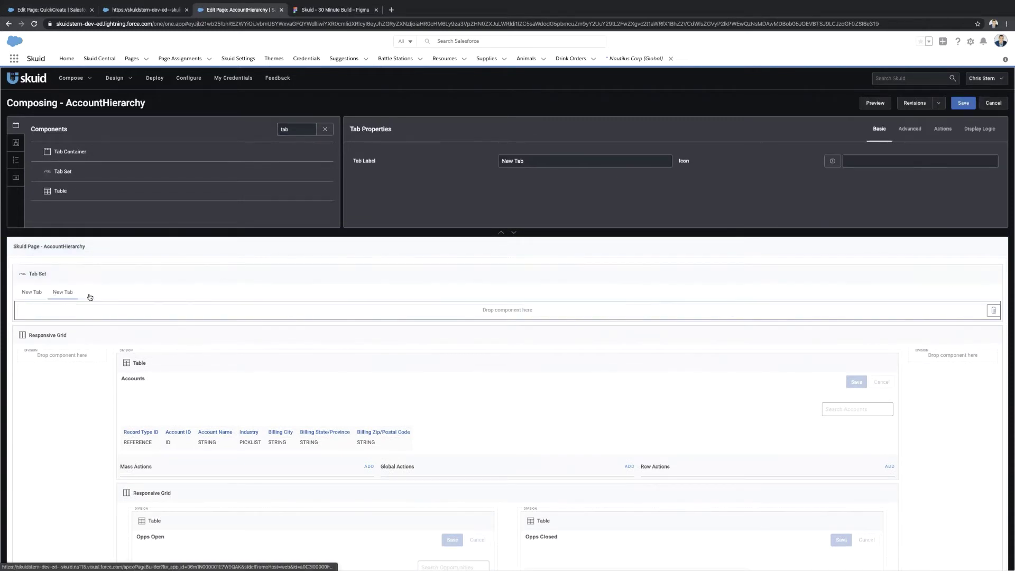
left_click_drag(542, 161, 500, 161)
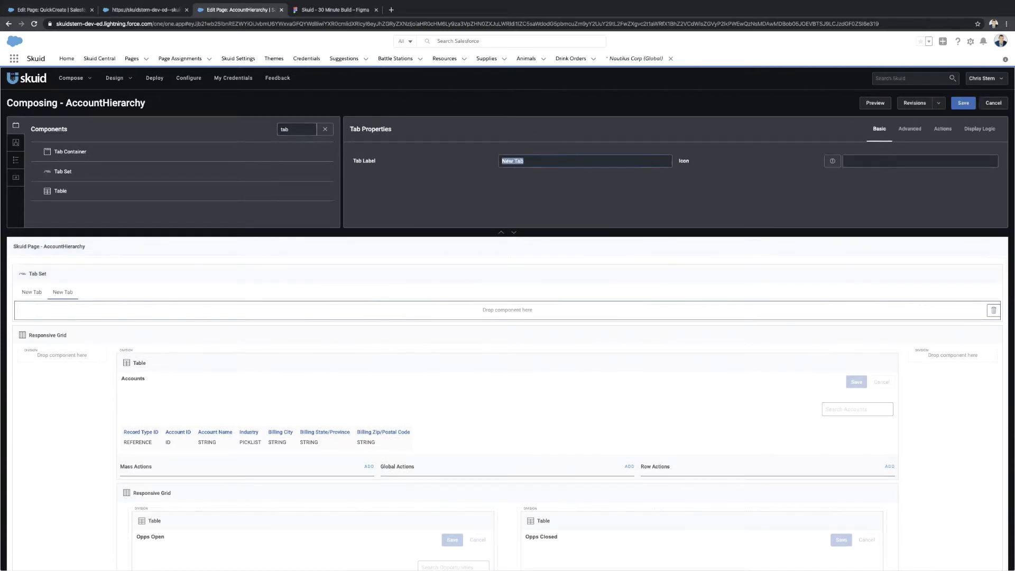
type("Data")
left_click_drag(136, 339, 136, 317)
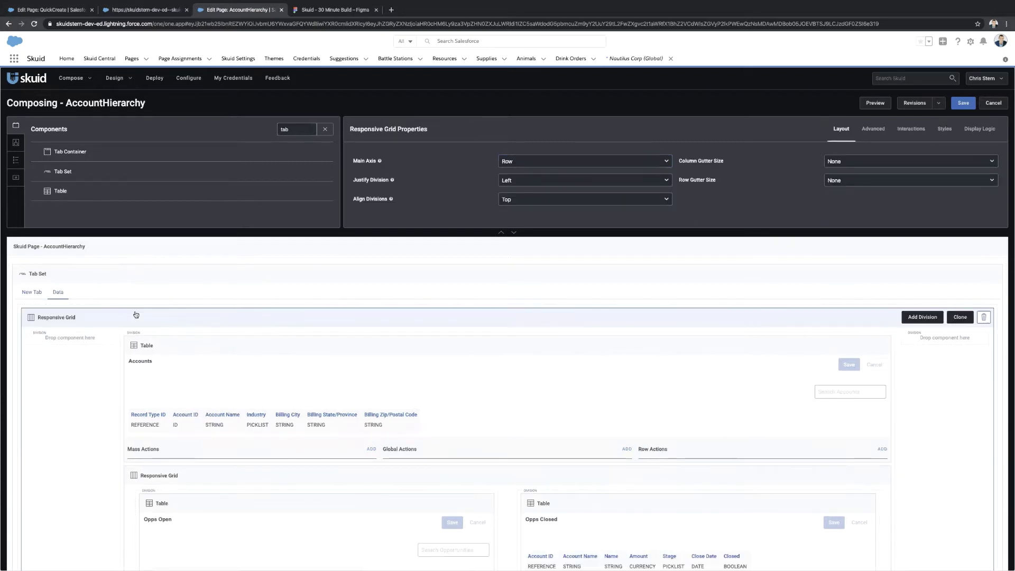
Return to the empty first tab, view the page's models, and switch to the Skuid - 30 Minute Build mockup in Figma.
left_click(32, 293)
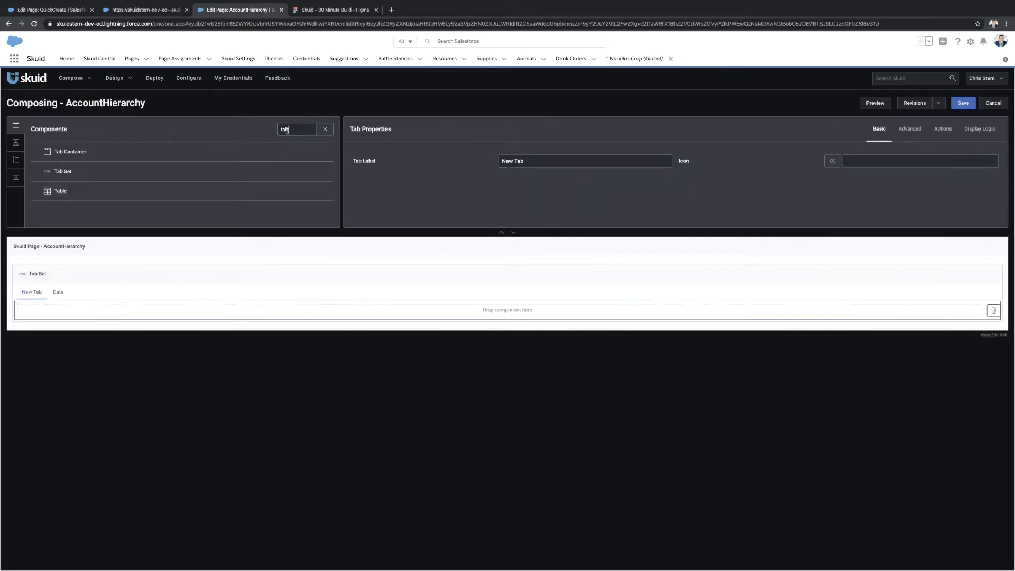
left_click(325, 129)
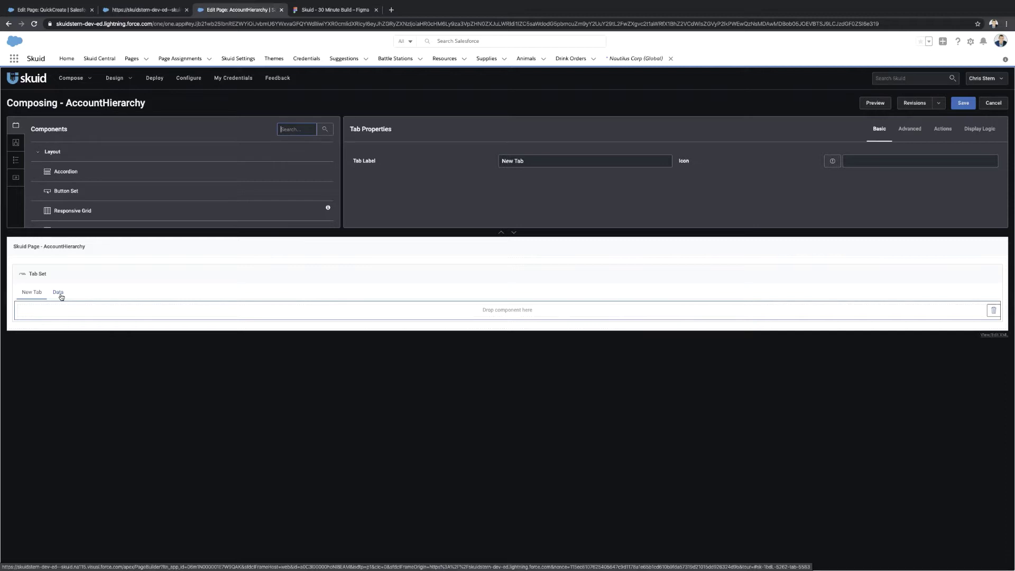
left_click(16, 143)
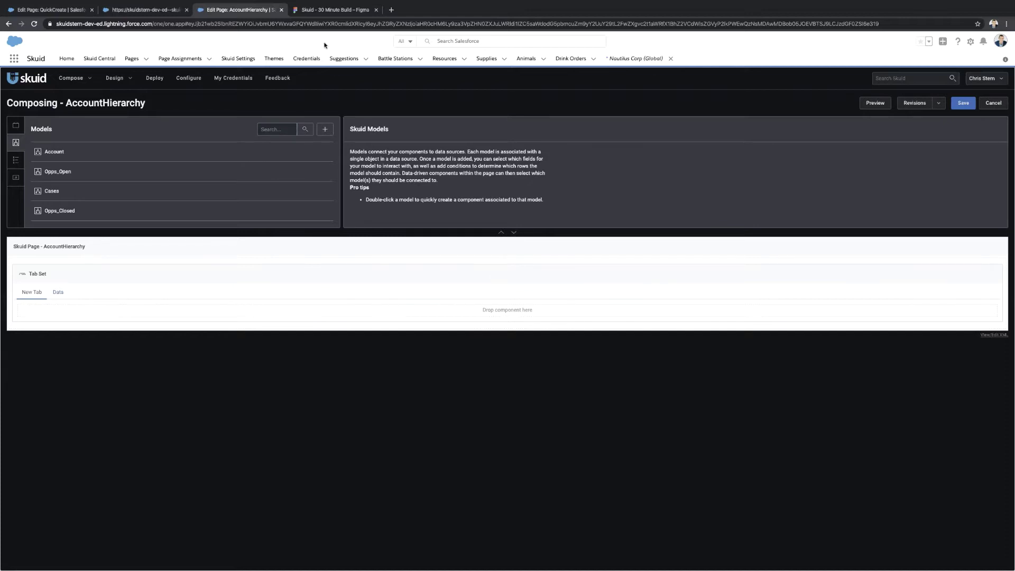
left_click(333, 10)
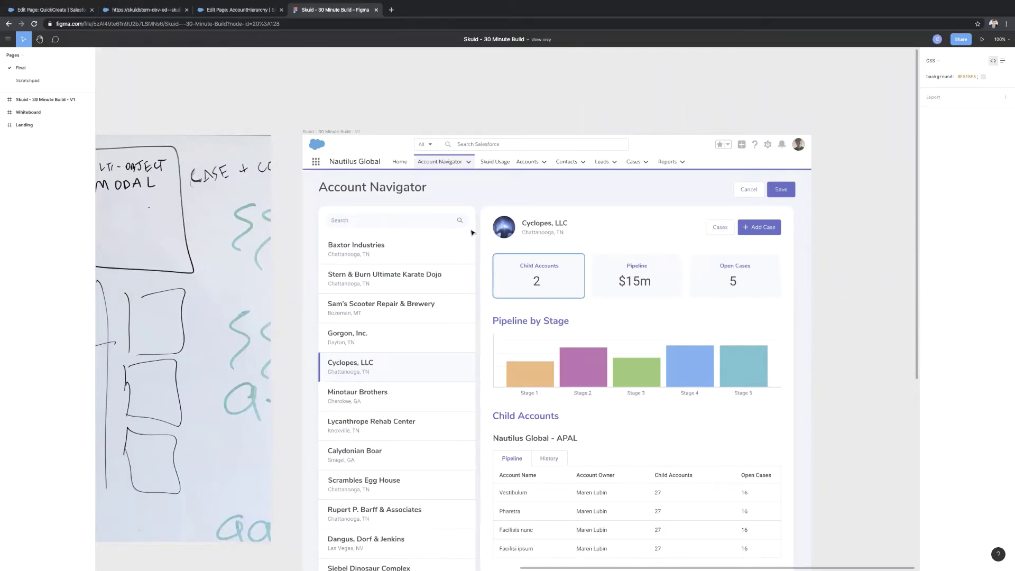
Return to the AccountHierarchy page in Skuid and rename the Account model AccountList.
left_click(233, 10)
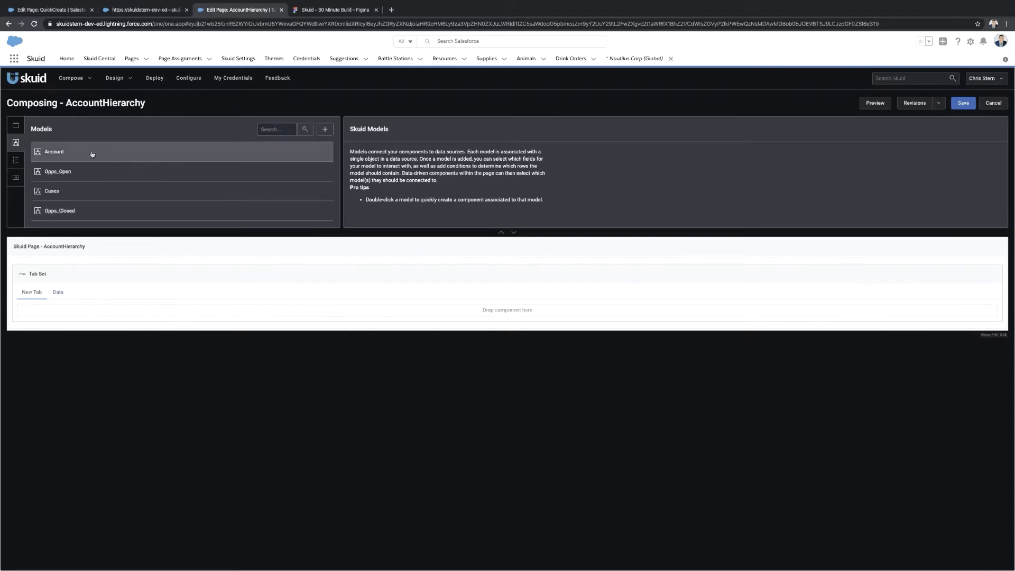
left_click(515, 232)
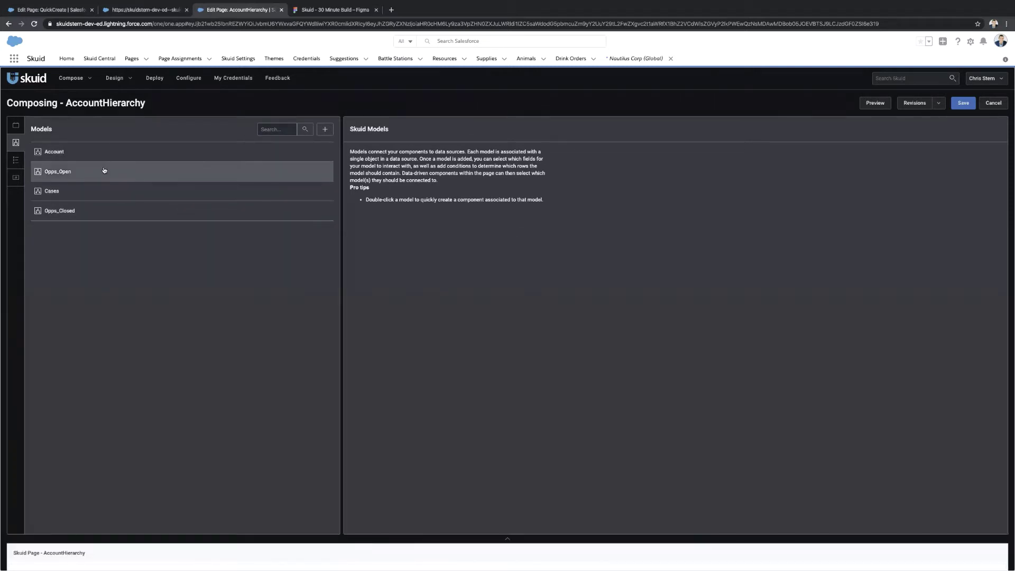
left_click(80, 156)
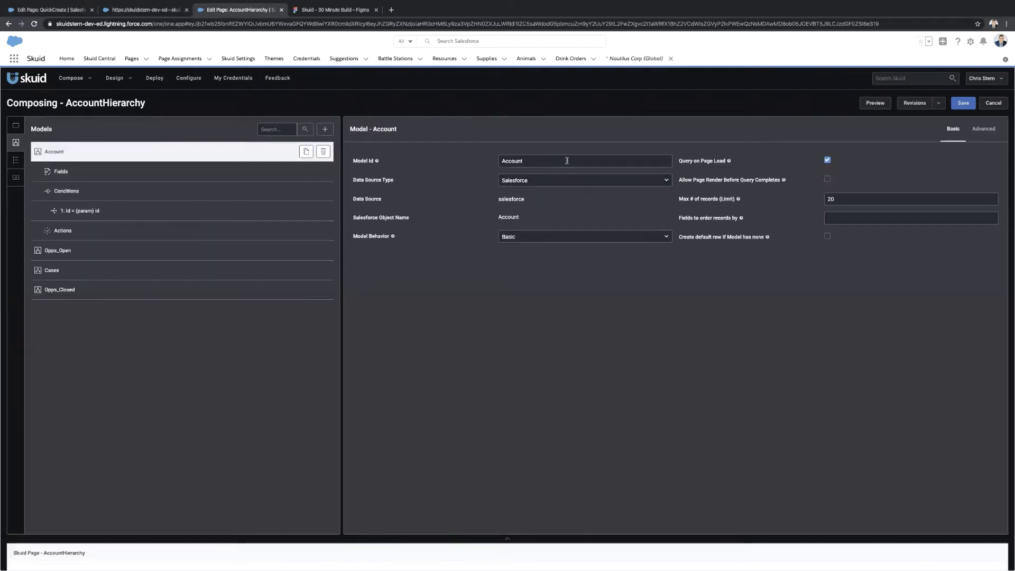
type("List")
key("Return")
Change the AccountList model's condition to filter on the Name field with the Contains operator.
left_click(214, 217)
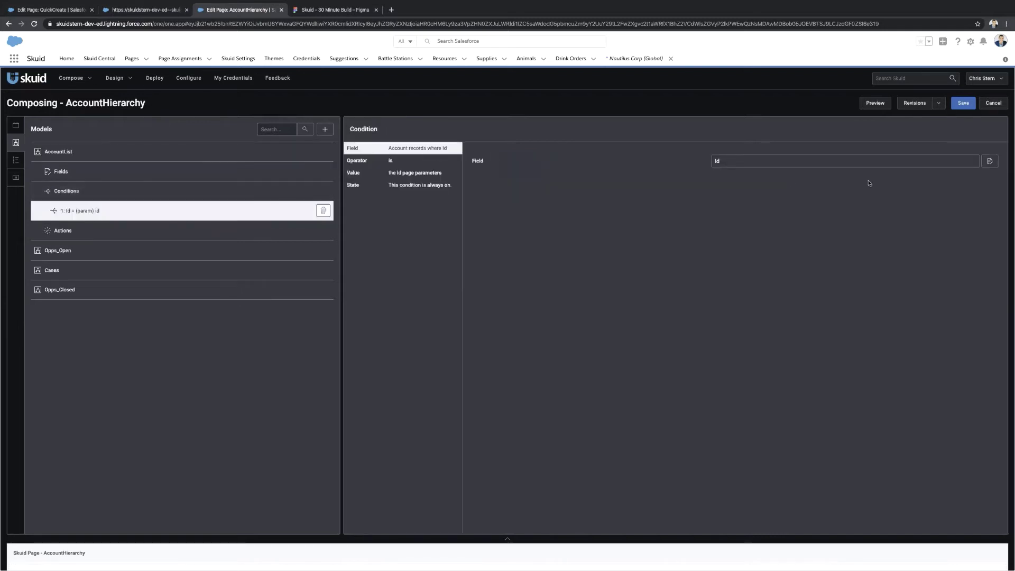
left_click(990, 161)
type("name")
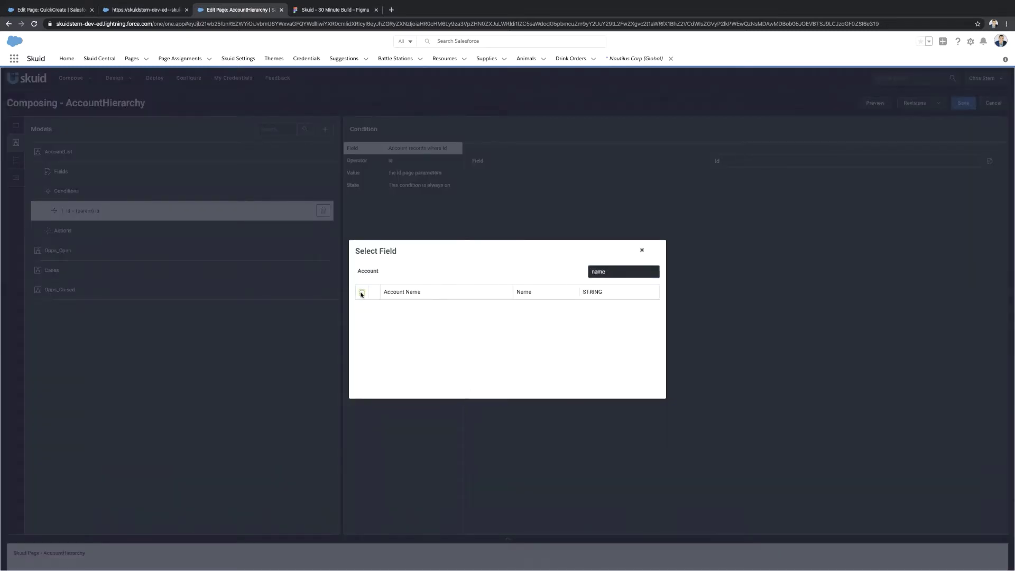
left_click(362, 294)
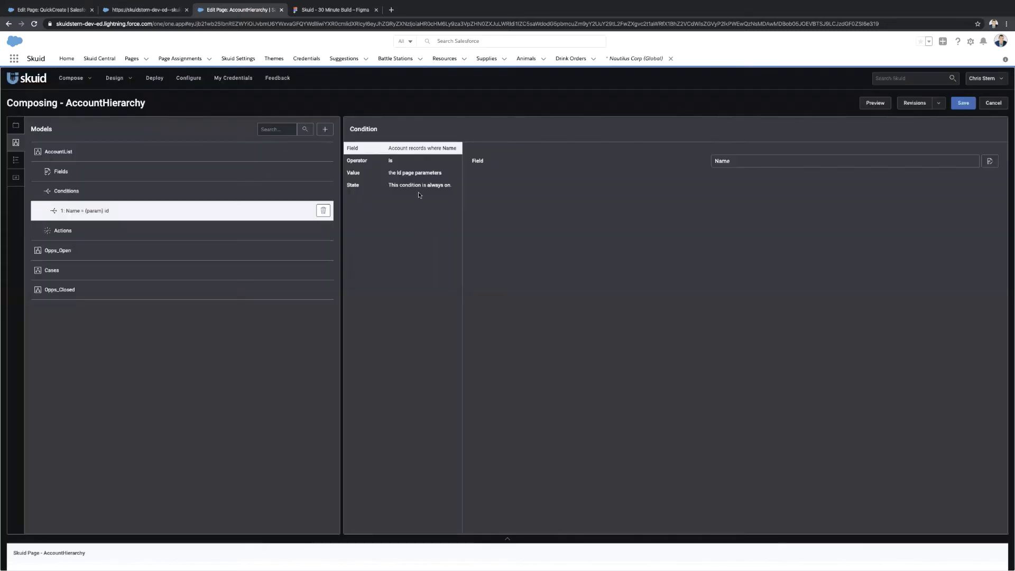
left_click(392, 161)
left_click(754, 159)
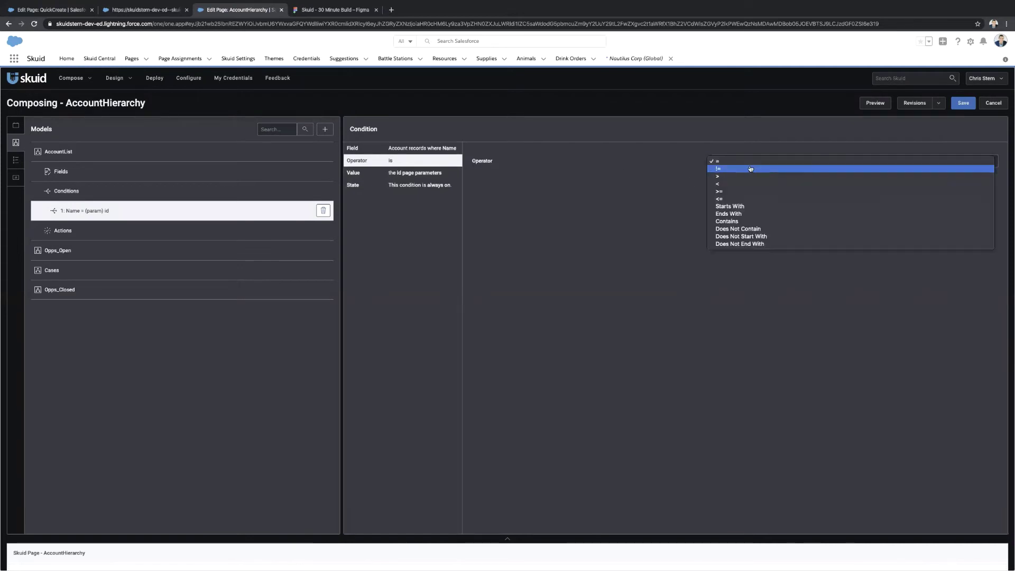
left_click(733, 221)
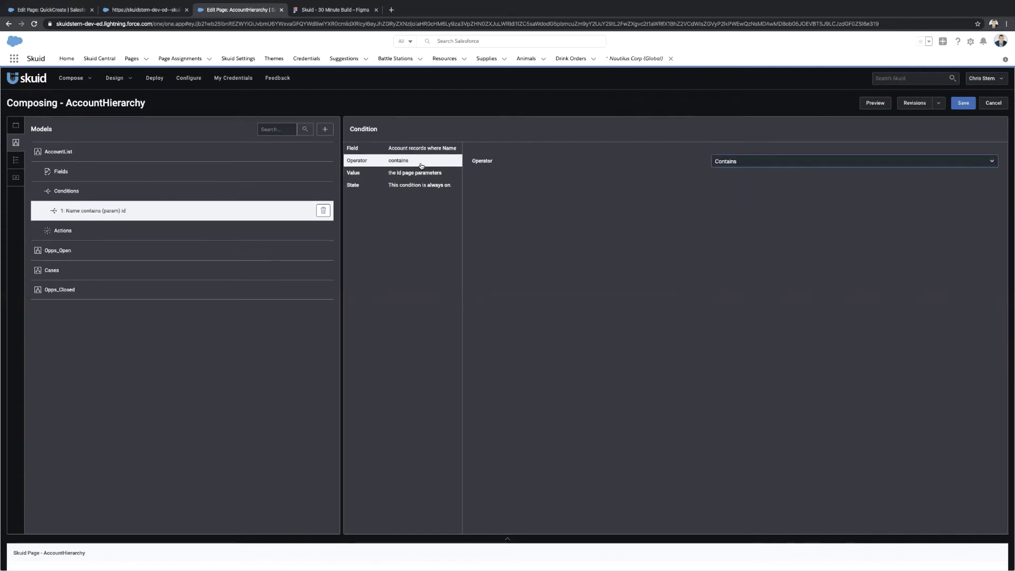
Set the Name condition to the single specified value Global and check it against the sample account names on the QuickCreate page.
left_click(418, 172)
left_click(741, 161)
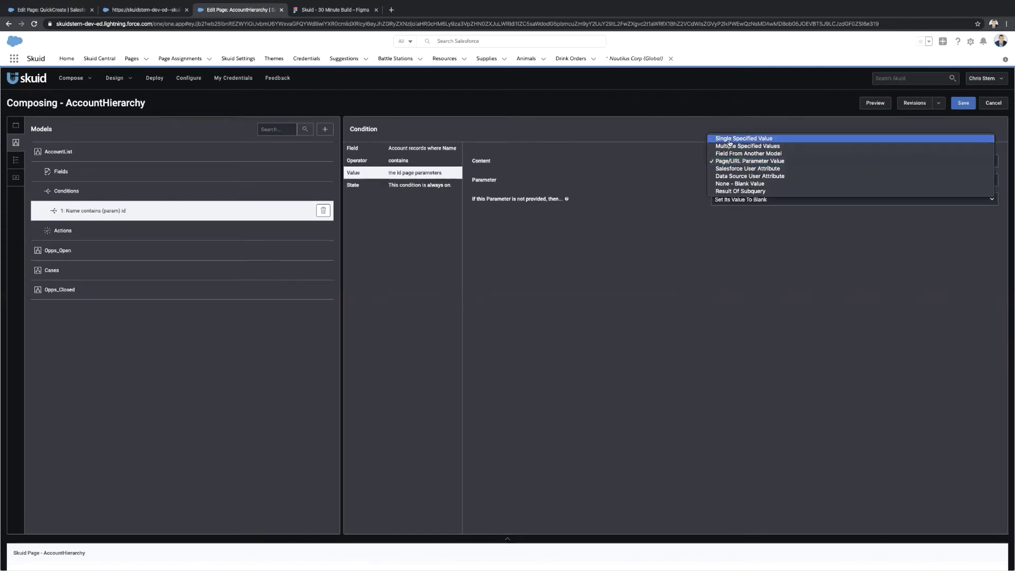
left_click(730, 139)
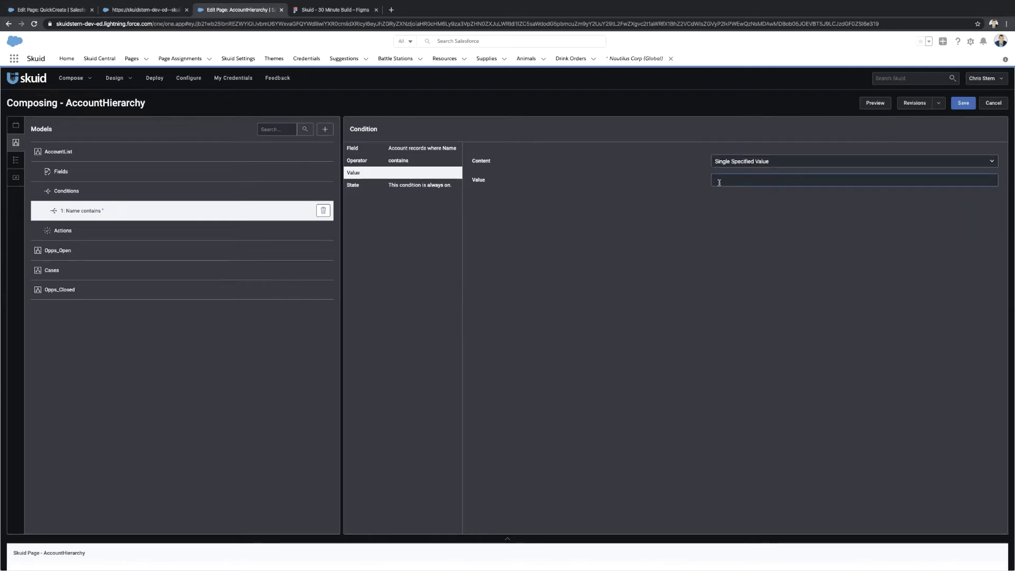
left_click(719, 183)
type("Global")
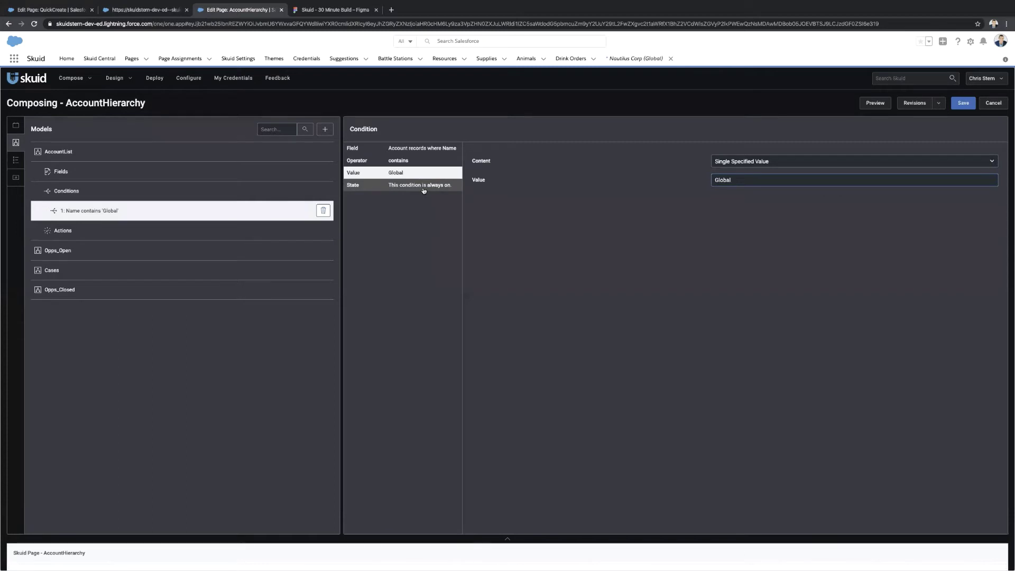
left_click(143, 9)
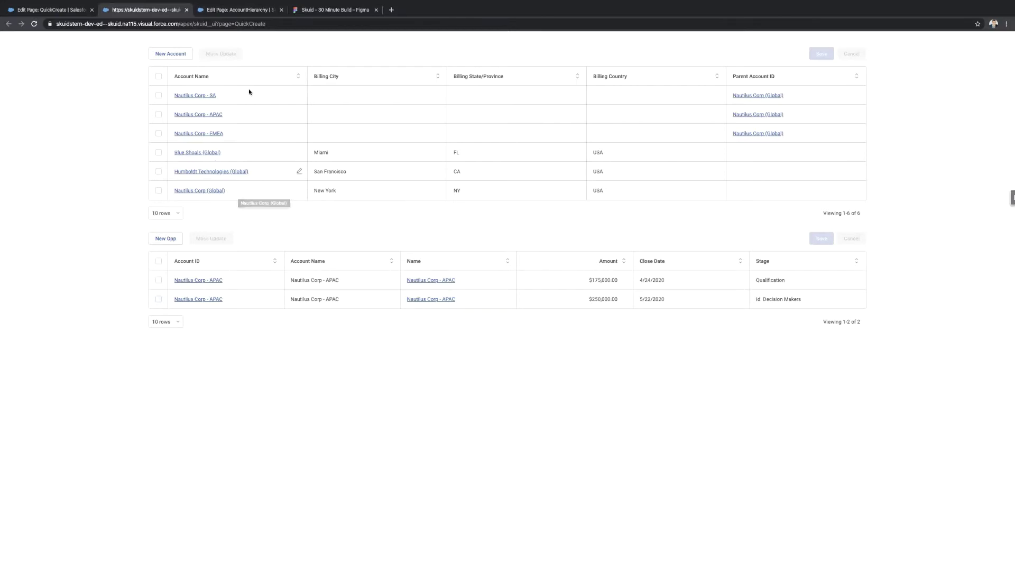
left_click(231, 10)
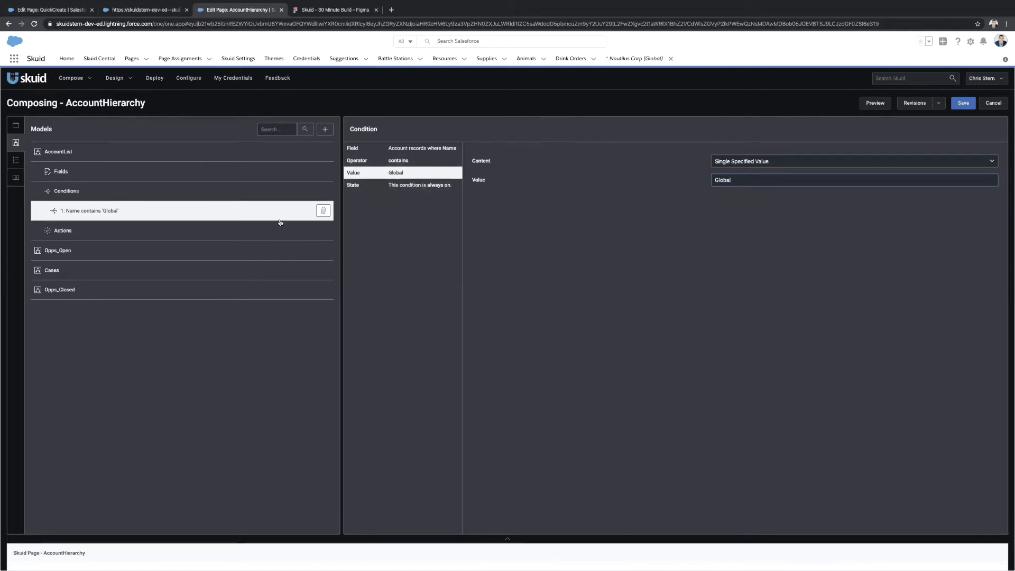
Duplicate the AccountList model, place the copy directly below the original, and rename it AccountViewer.
left_click(169, 153)
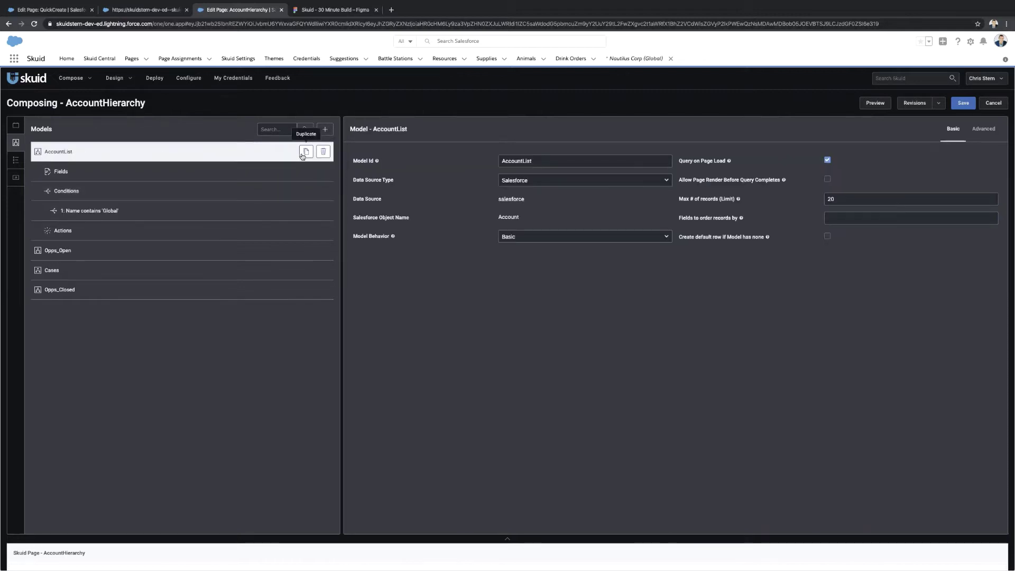
left_click(305, 153)
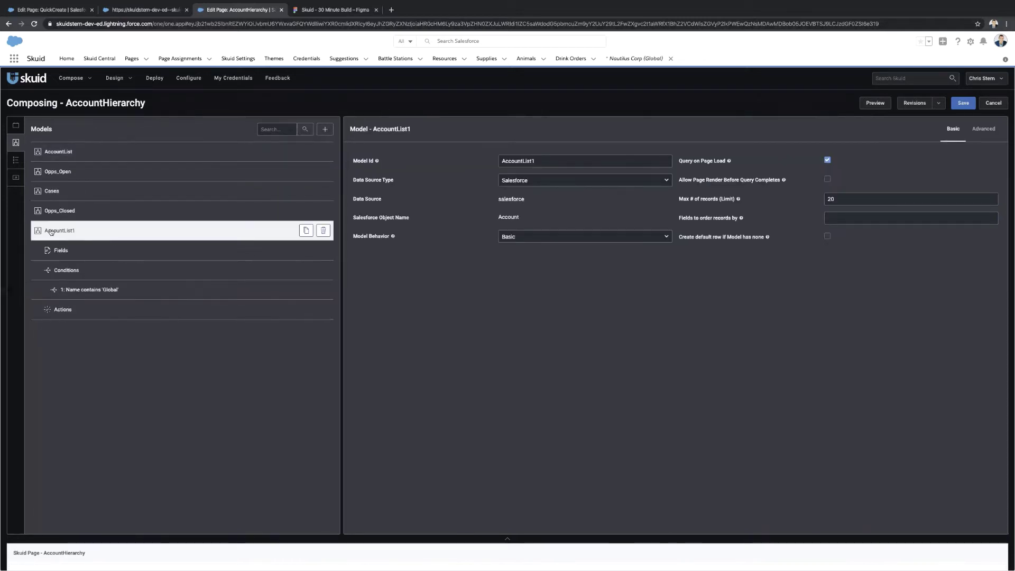
left_click_drag(51, 232, 57, 169)
left_click(58, 169)
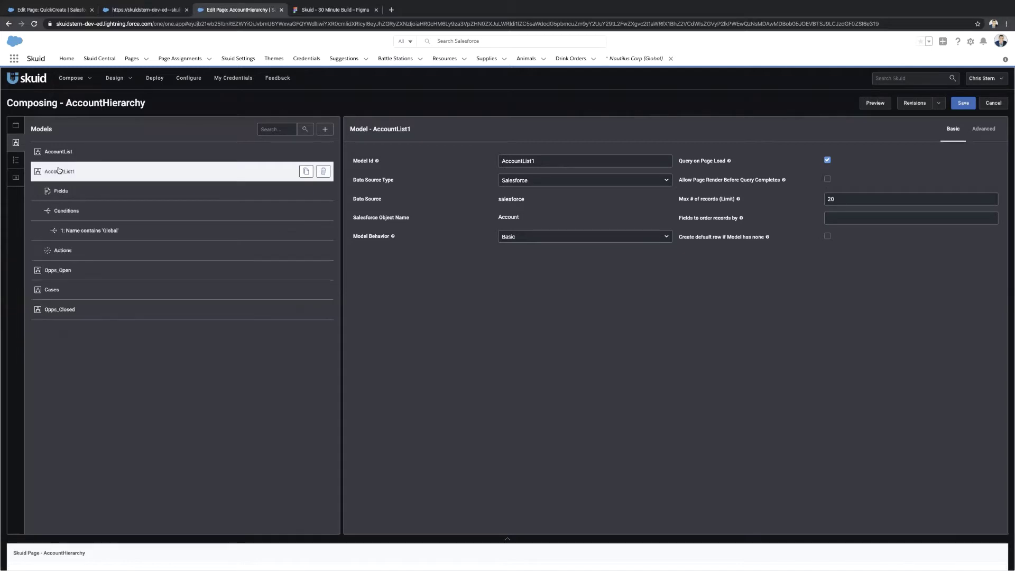
double_click(533, 160)
type("AccountViewer")
Consult the Figma mockup and change the AccountViewer condition to the Account ID field with the = operator.
left_click(143, 229)
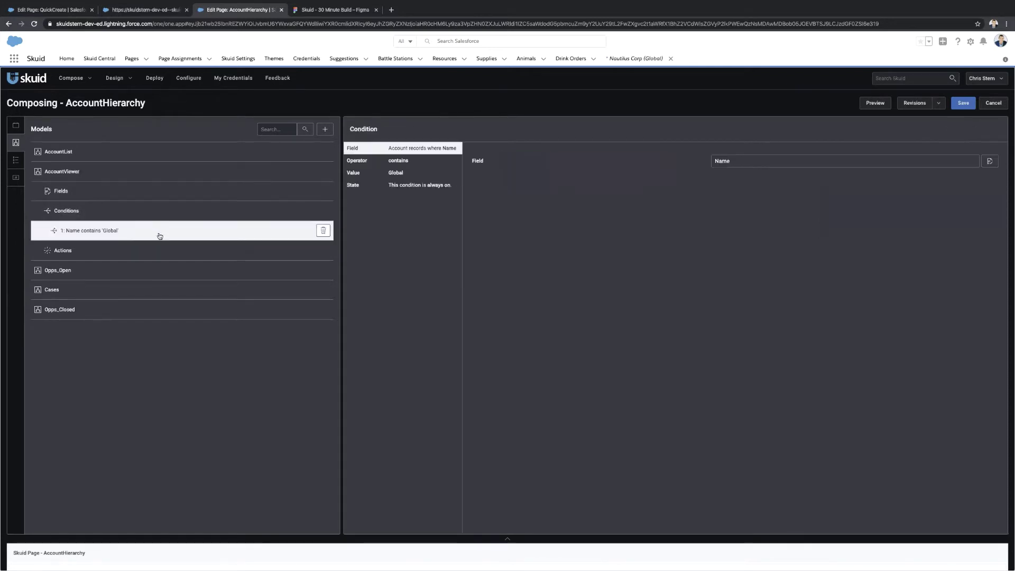
left_click(334, 11)
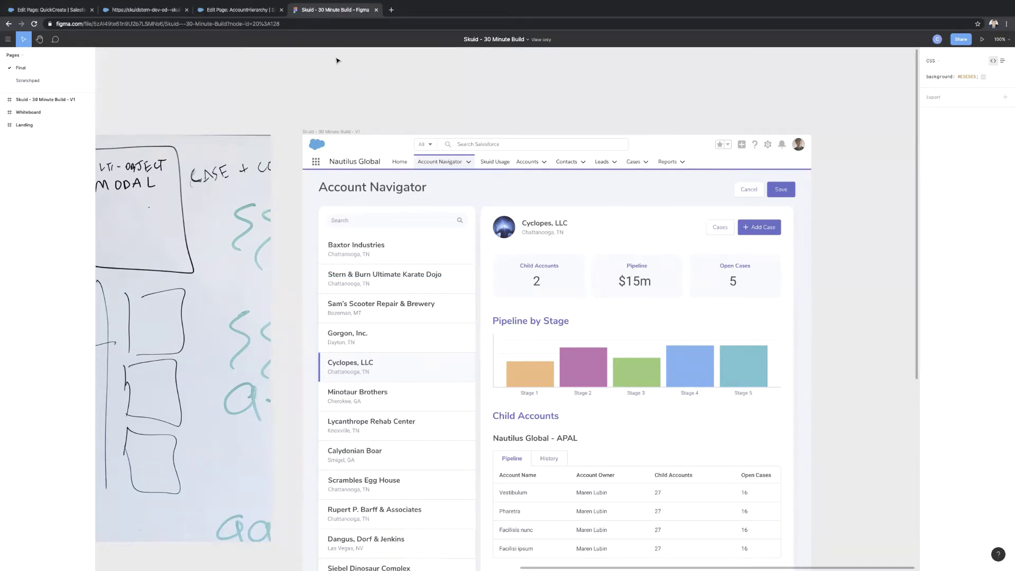
left_click(240, 16)
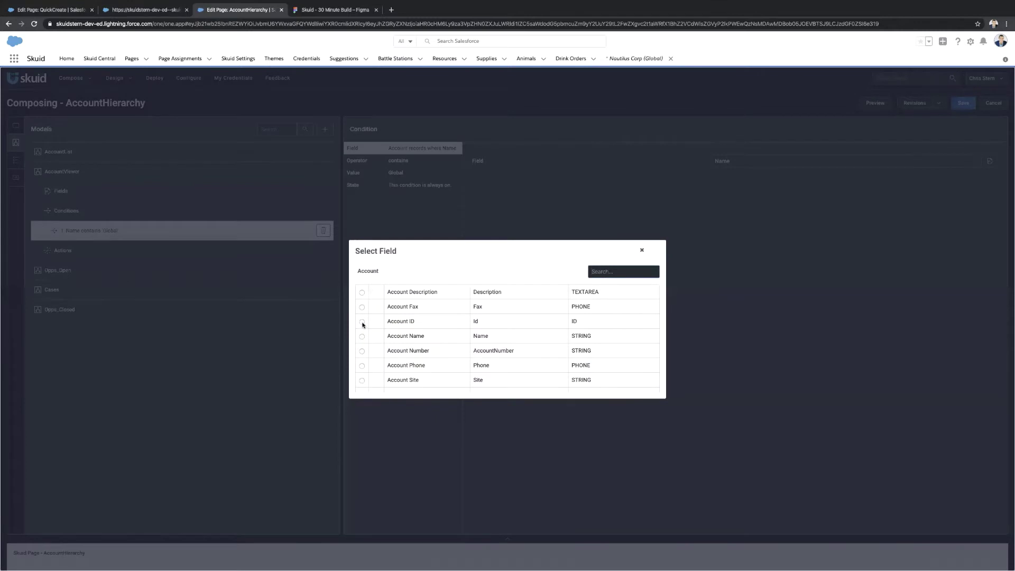
left_click(363, 322)
left_click(417, 162)
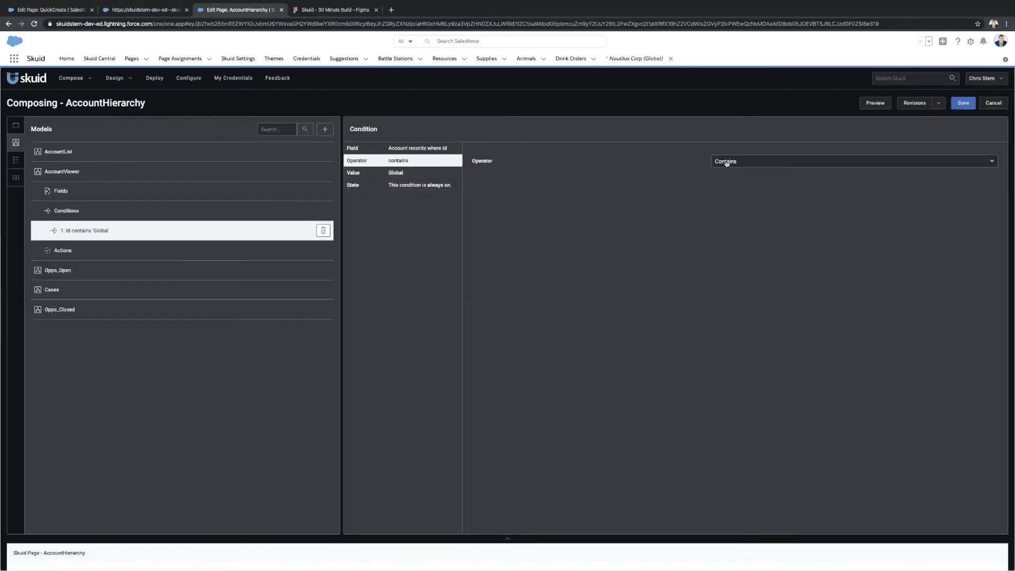
left_click(726, 162)
left_click(727, 172)
Make the AccountViewer condition take its value from another model, using AccountList as source model and Id as source field.
left_click(428, 173)
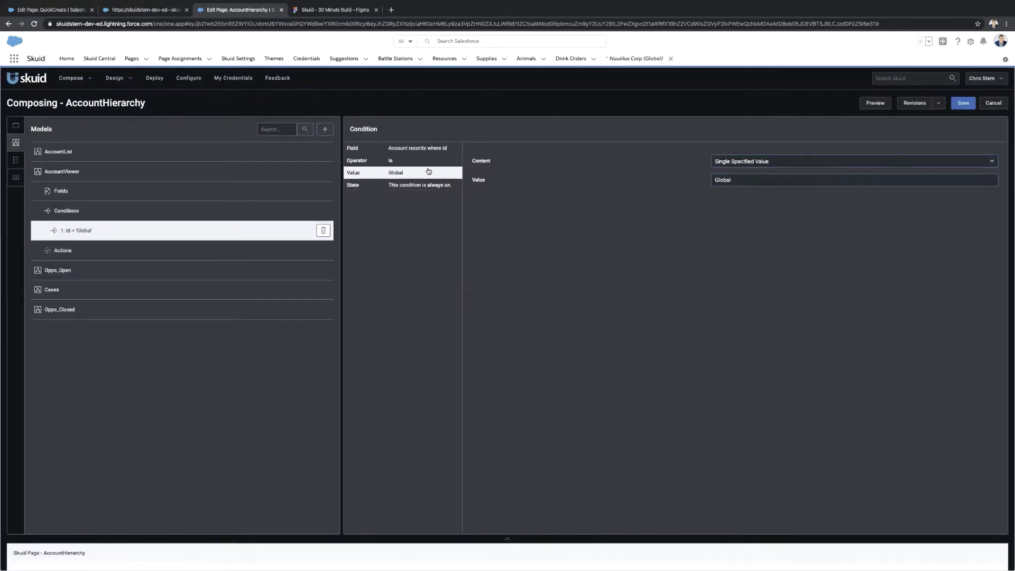
left_click(764, 167)
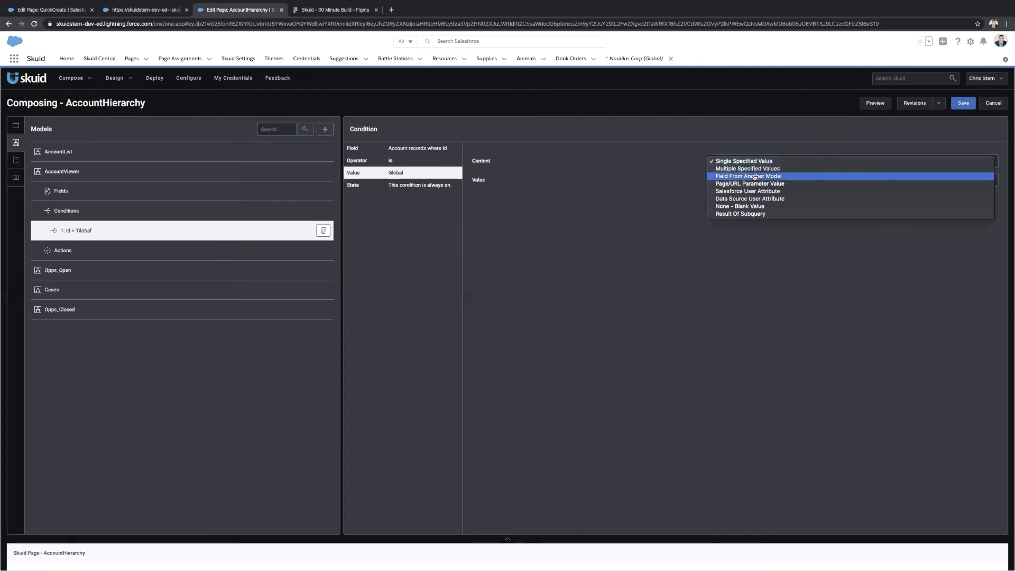
left_click(754, 176)
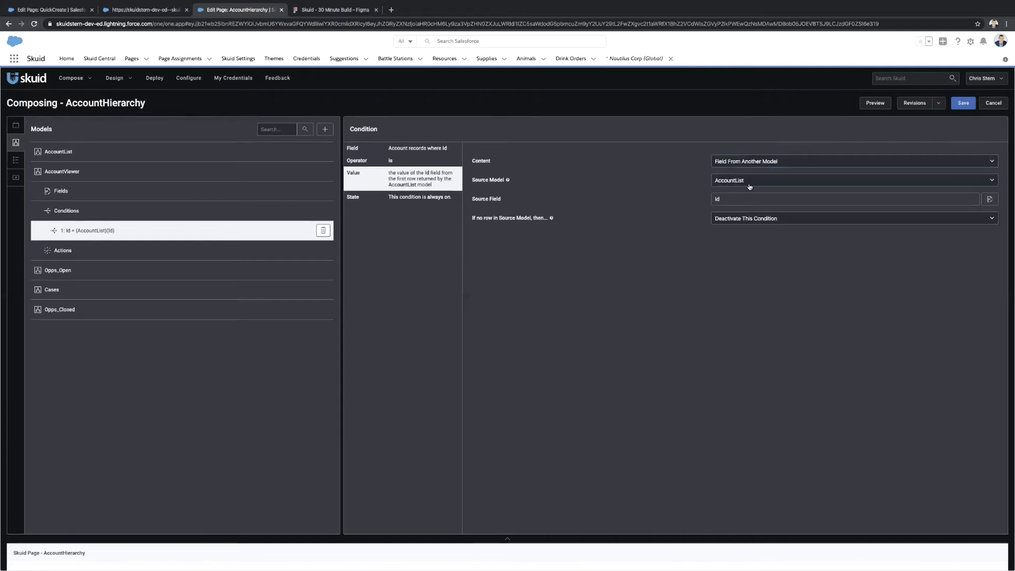
left_click(750, 186)
left_click(735, 203)
Set the AccountViewer condition's state to Filterable Default On and compare the setup with the Account Navigator mockup in Figma.
left_click(417, 199)
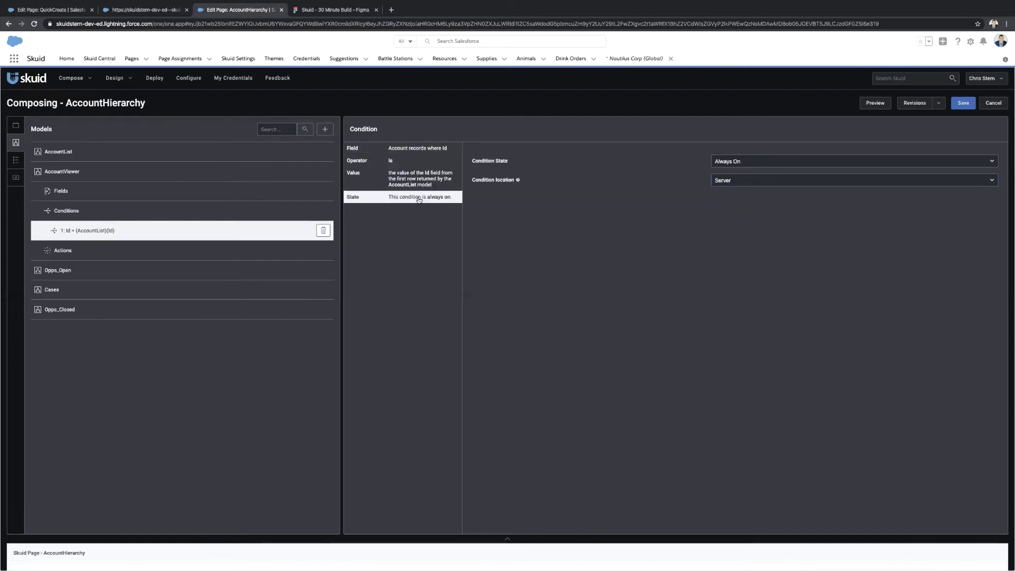
left_click(760, 161)
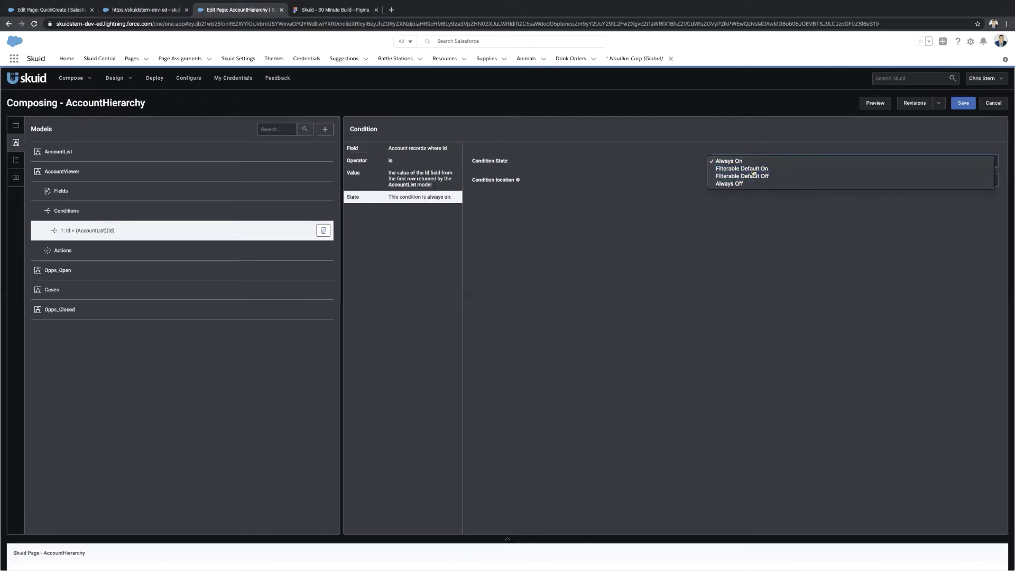
left_click(753, 169)
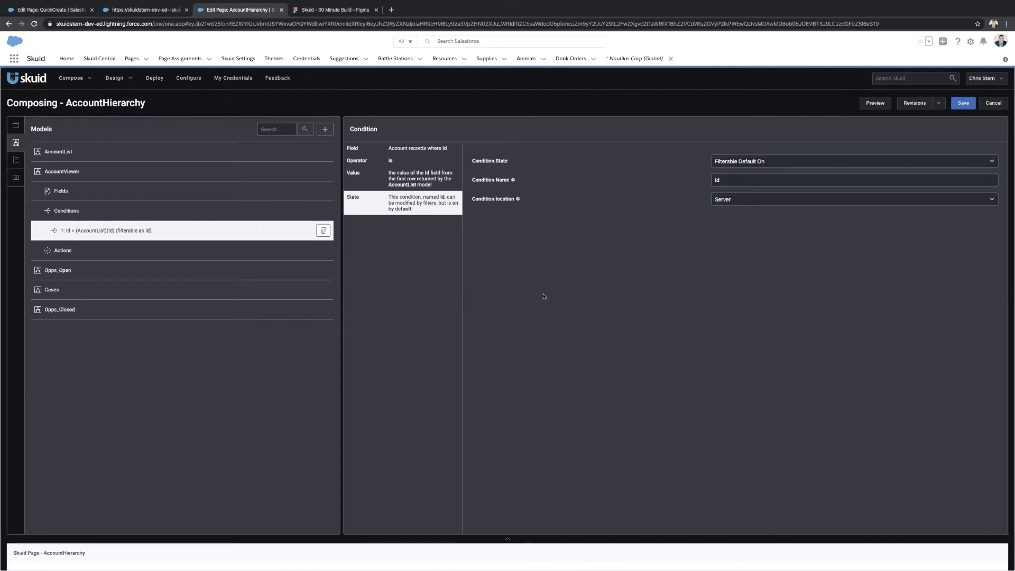
left_click(322, 12)
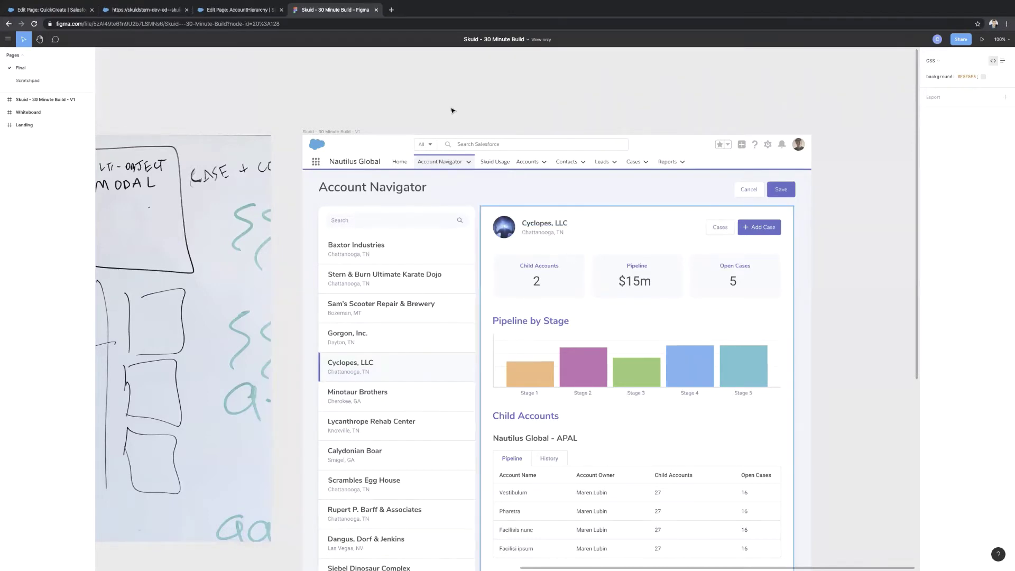
left_click(245, 11)
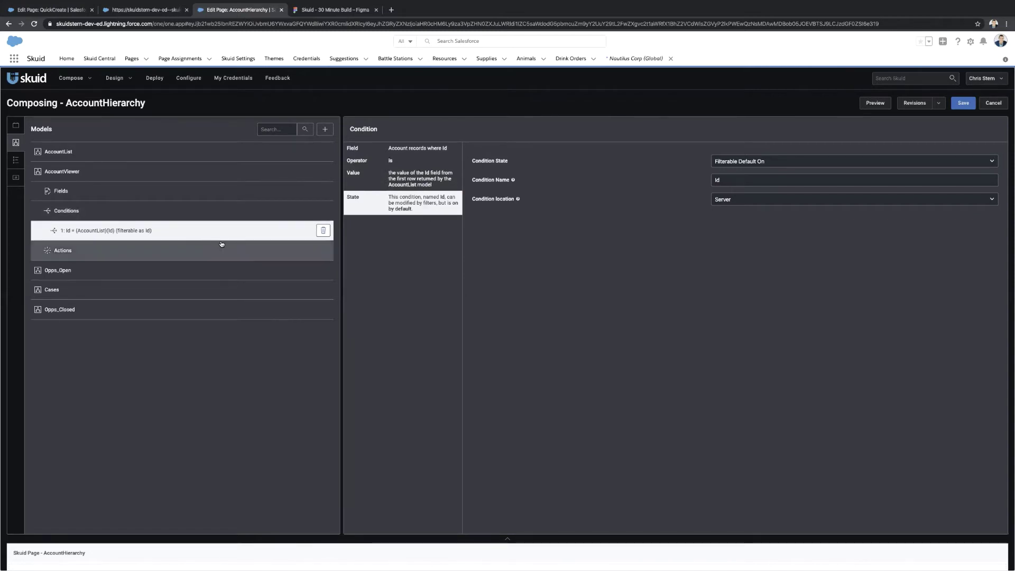
Add a Responsive Grid below the Tab Set and give it a second division.
left_click(505, 537)
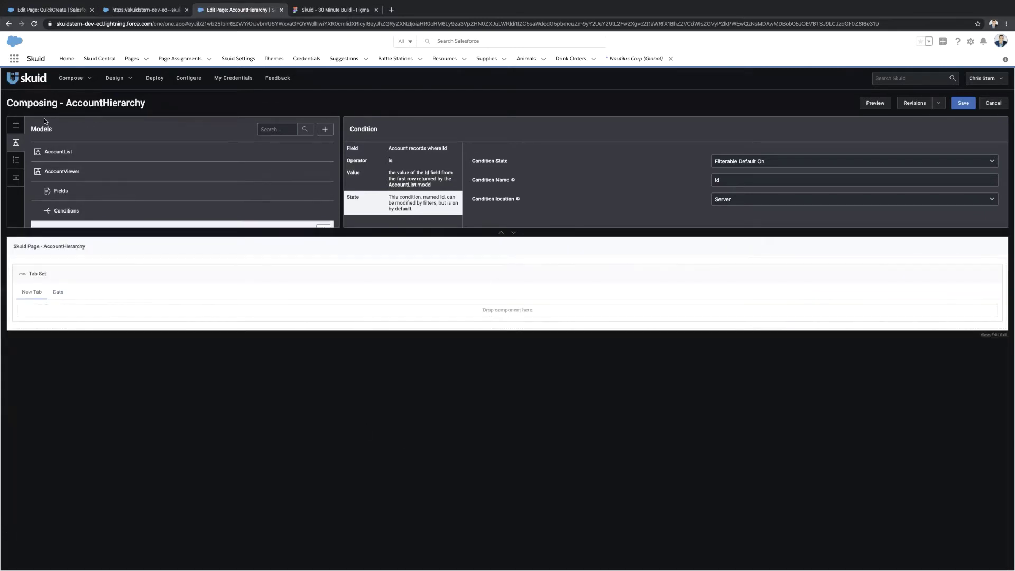
left_click(17, 127)
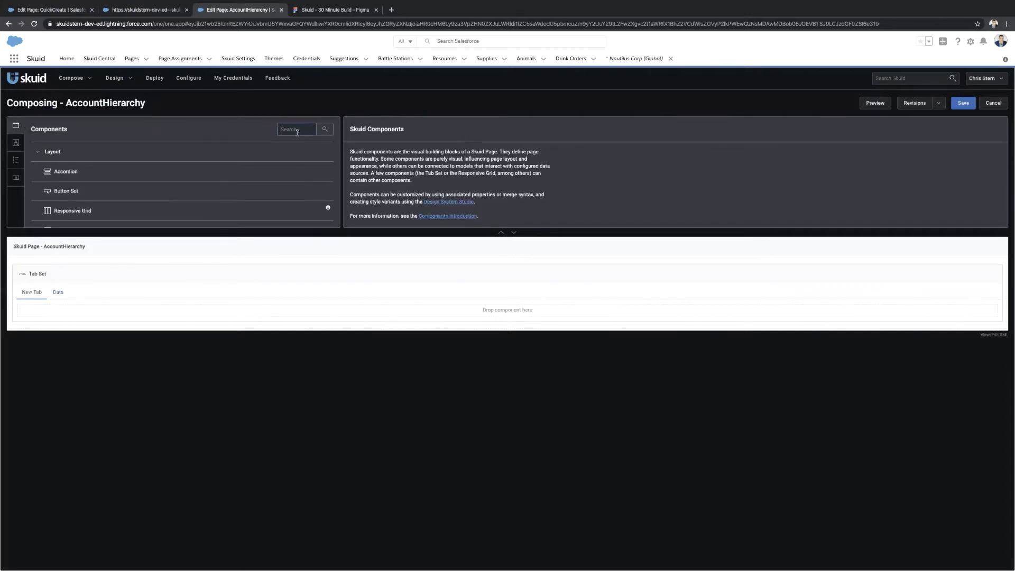
type("res")
left_click_drag(88, 152, 110, 320)
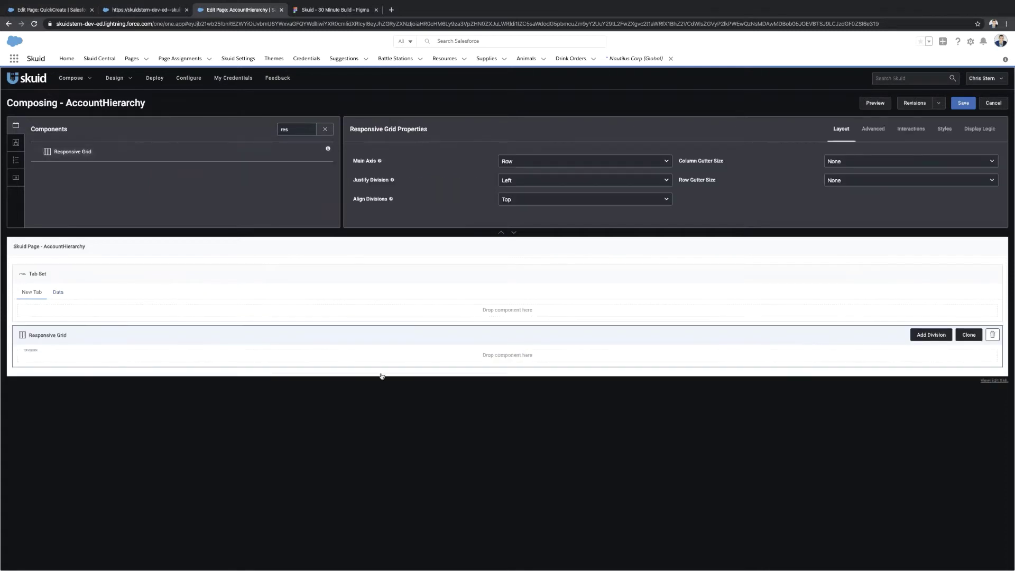
left_click(931, 335)
Consult the Figma mockup, and add a List component using the AccountList model to the Responsive Grid's first division.
left_click(335, 9)
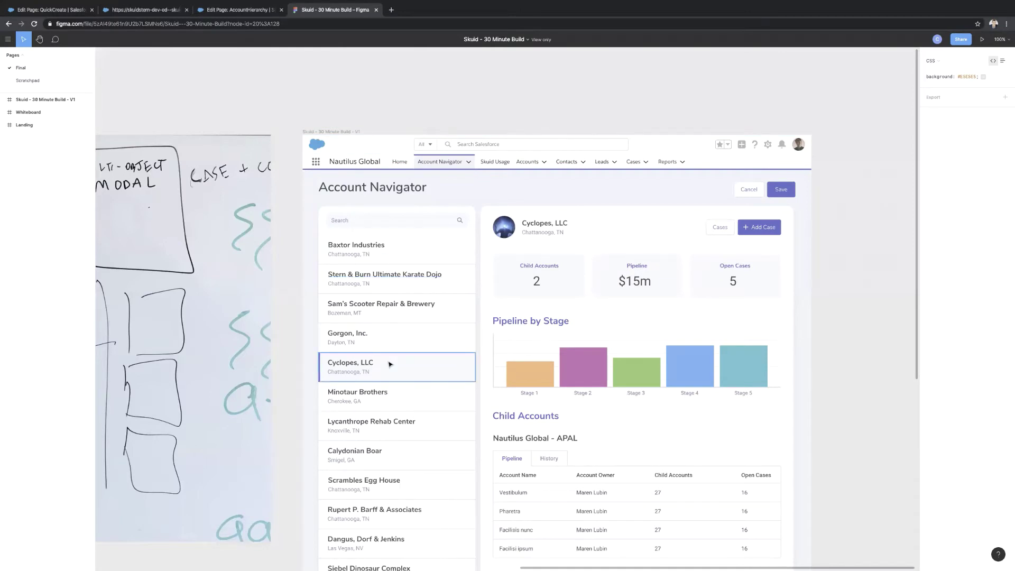
left_click(223, 10)
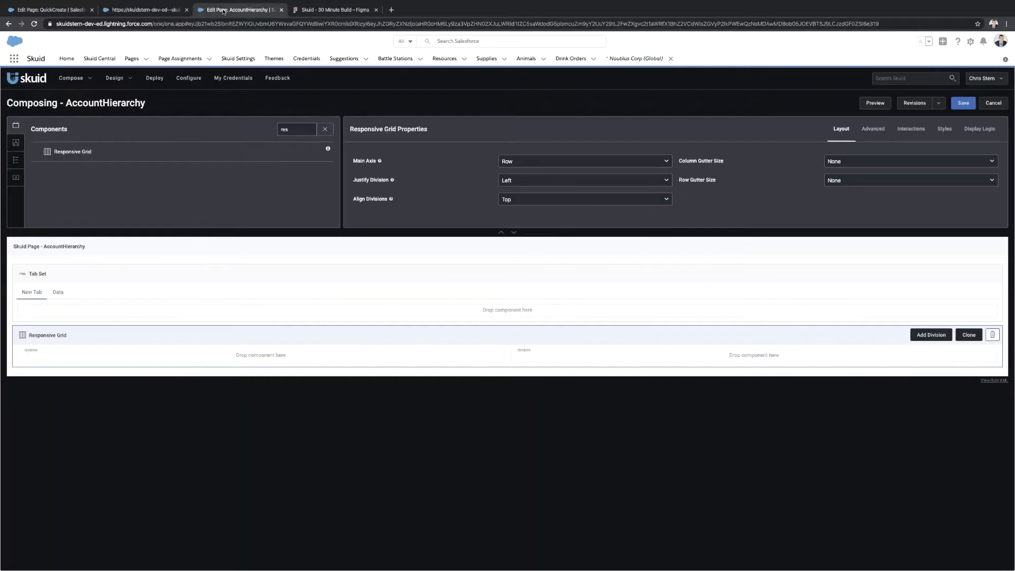
double_click(284, 130)
type("list")
left_click_drag(185, 149, 112, 353)
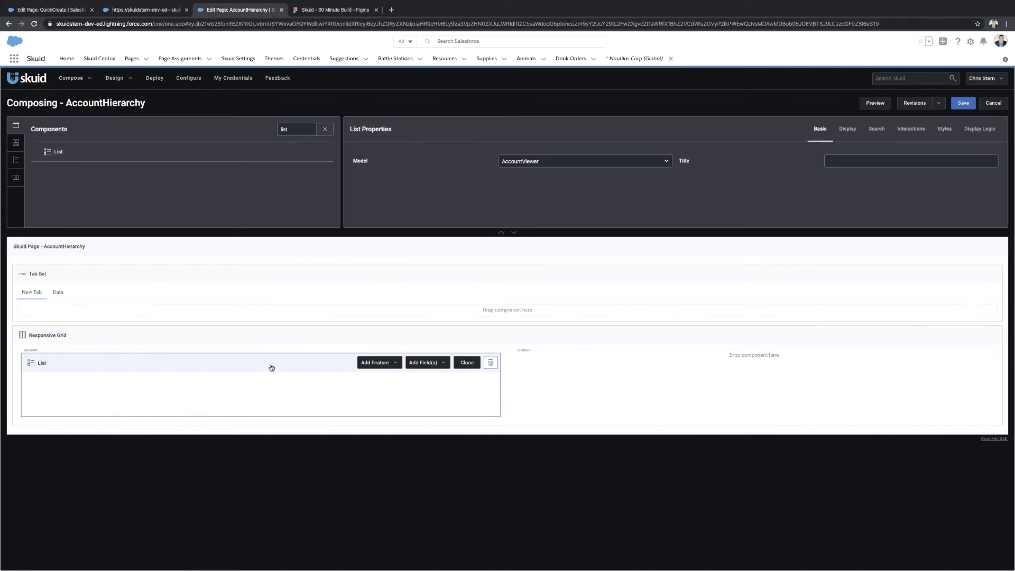
left_click(607, 161)
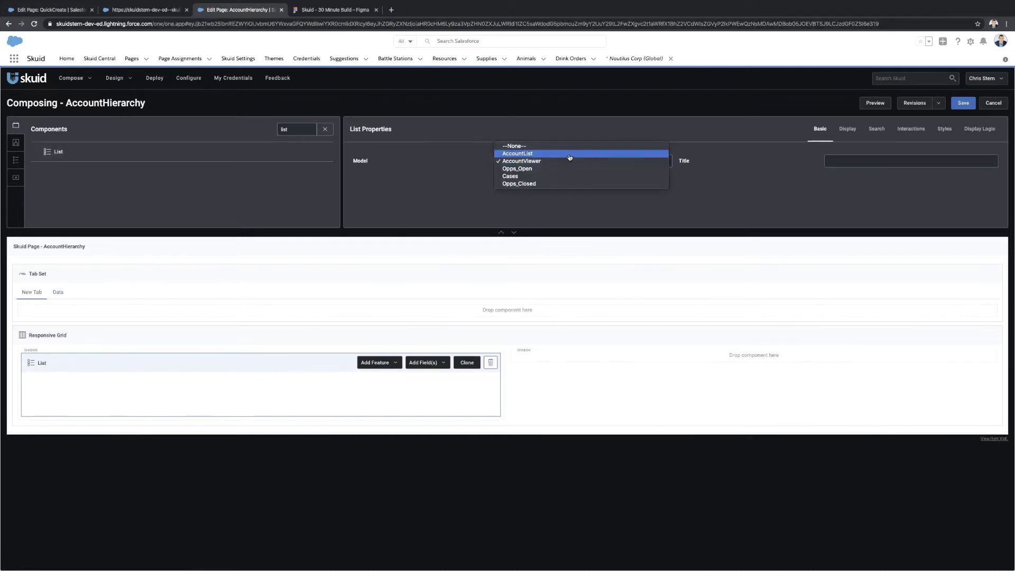
left_click(570, 154)
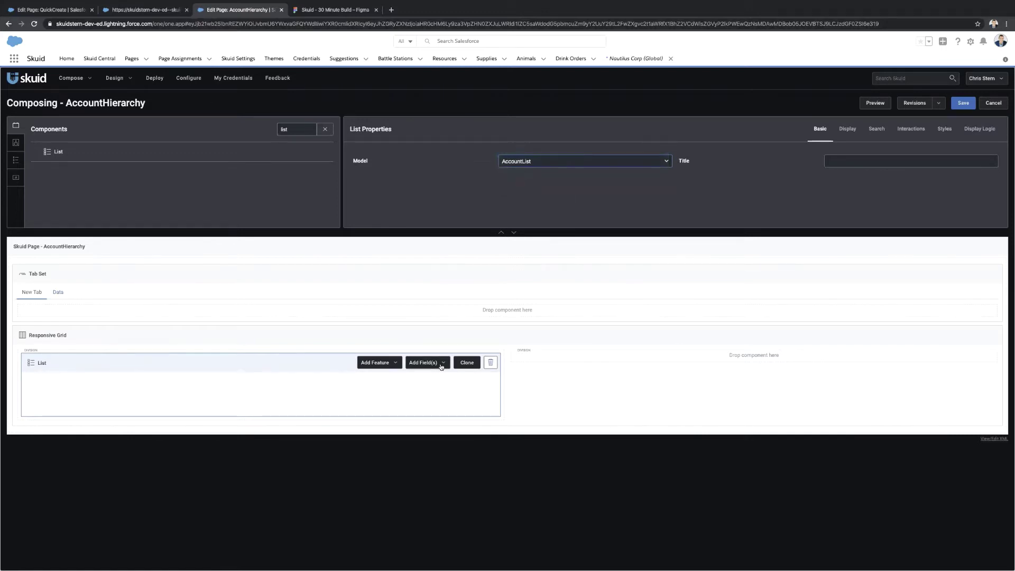
Add a template field to the account list and replace its placeholder text with the Account Name merge field {{Name}}.
left_click(441, 365)
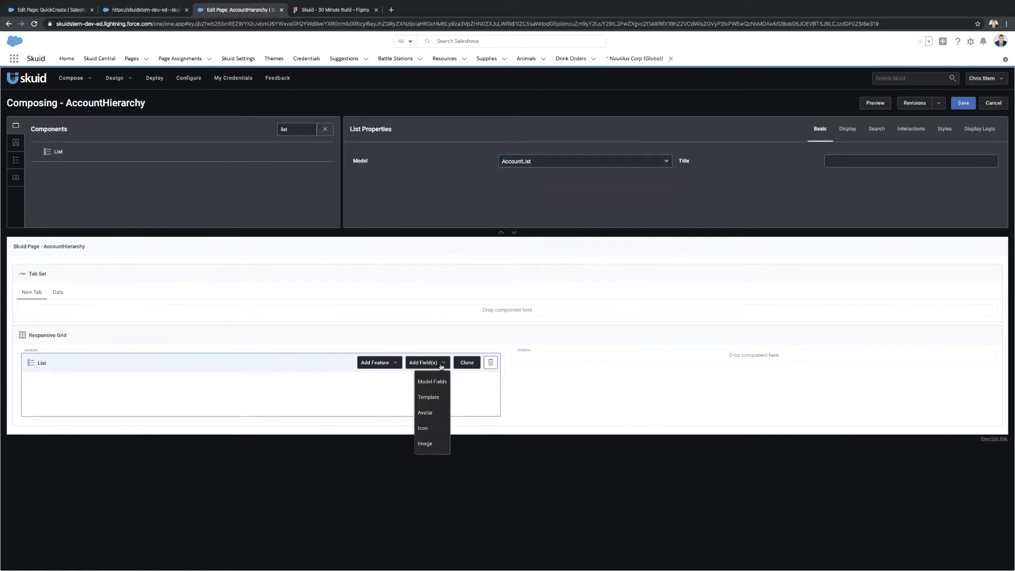
left_click(437, 400)
left_click(270, 431)
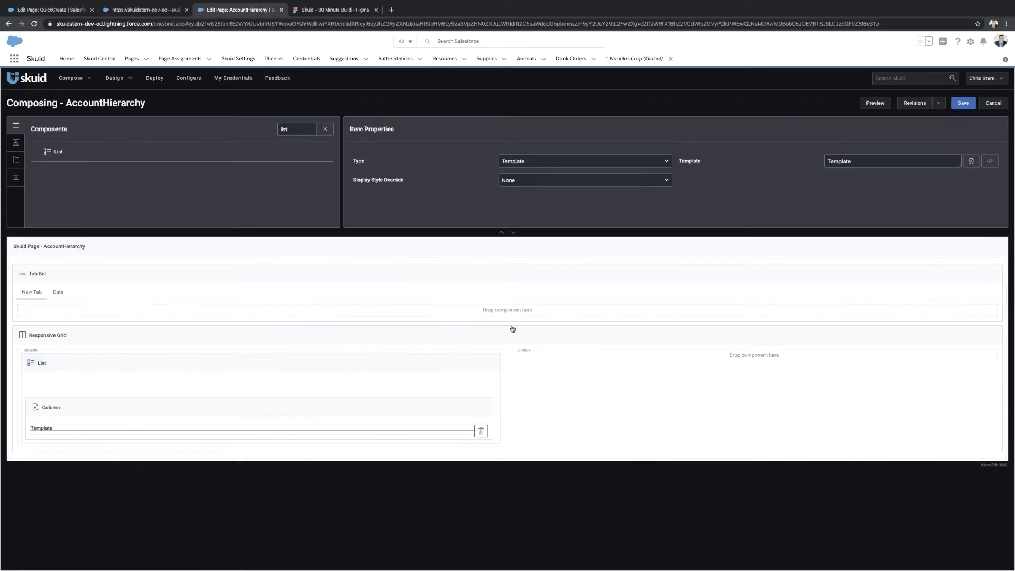
double_click(874, 164)
key("BackSpace")
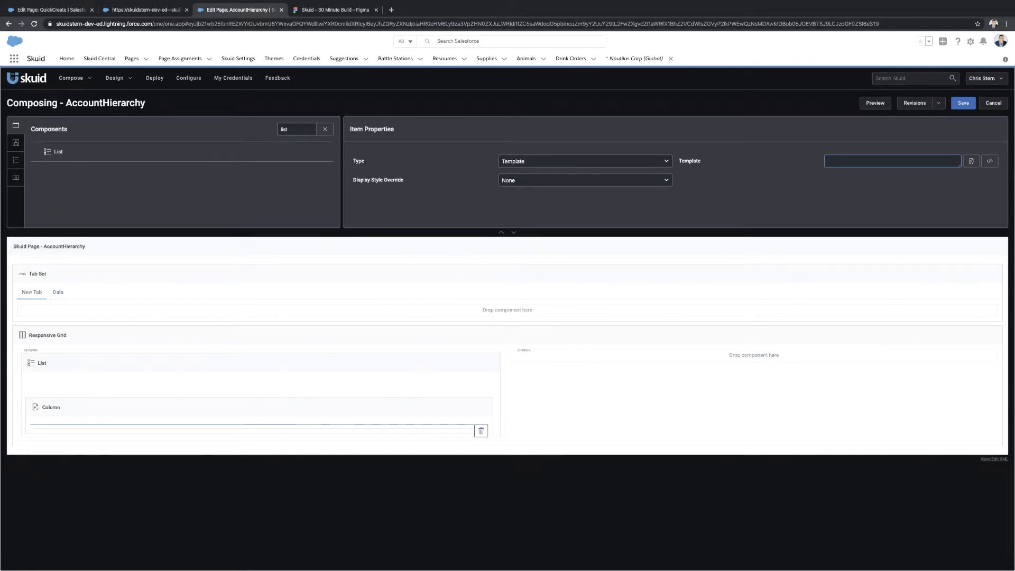
left_click(974, 163)
type("nam")
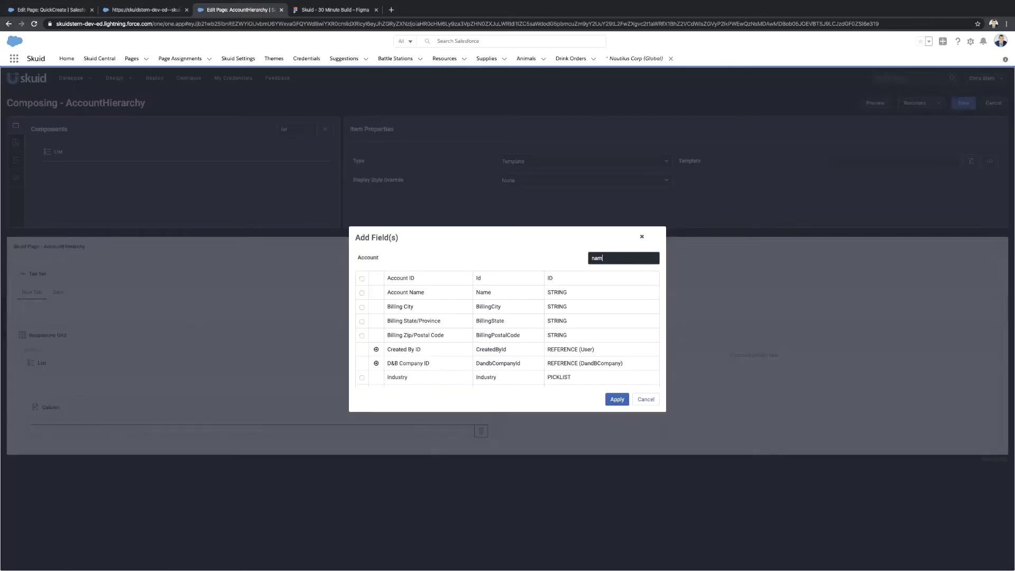
left_click(614, 400)
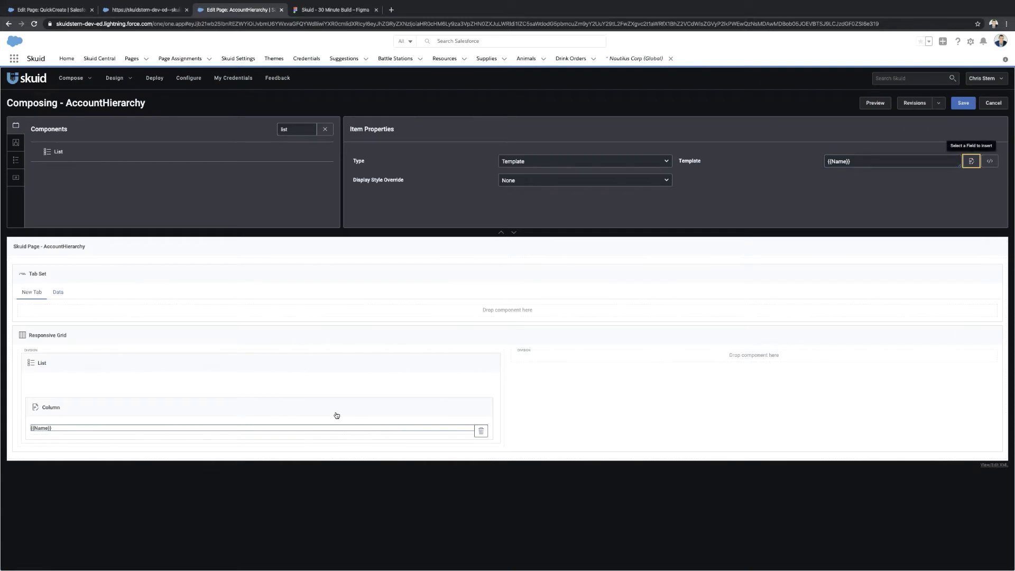
Change the name template to use triple braces, {{{Name}}}.
left_click(865, 162)
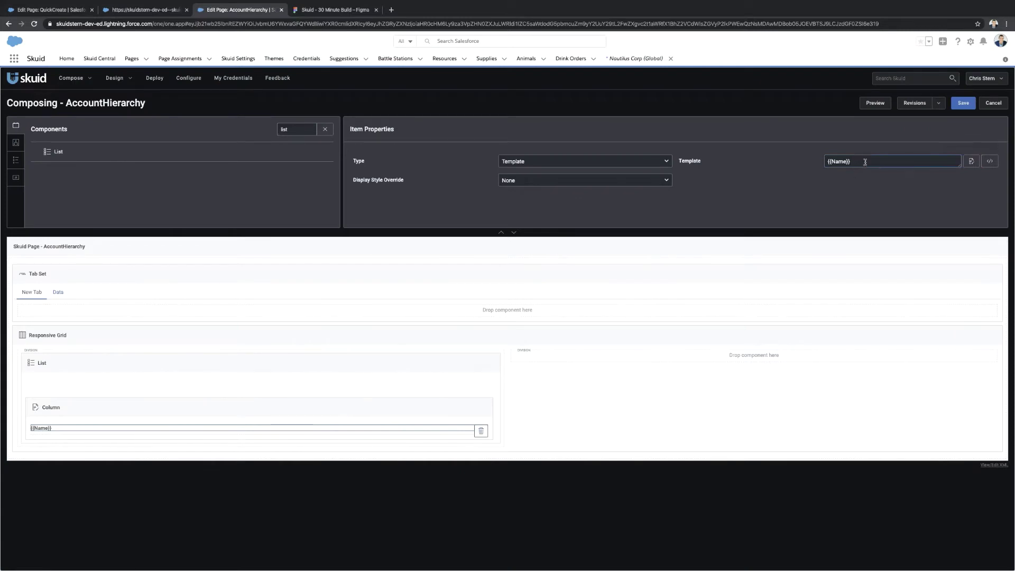
type("}")
type("{")
Add a second template field to the list's column and replace its placeholder with the Billing City merge field {{BillingCity}}.
left_click(405, 413)
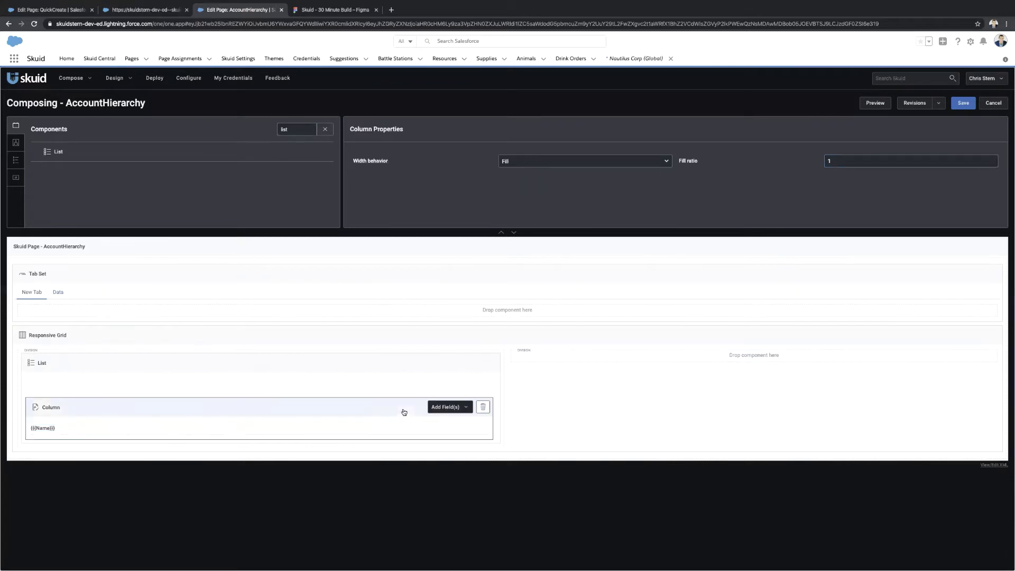
left_click(454, 411)
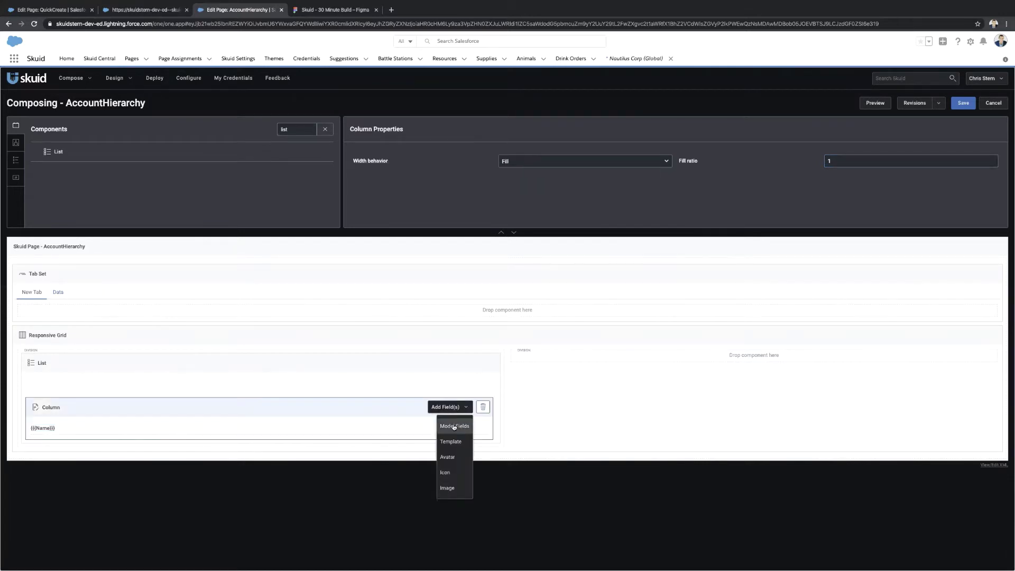
left_click(453, 441)
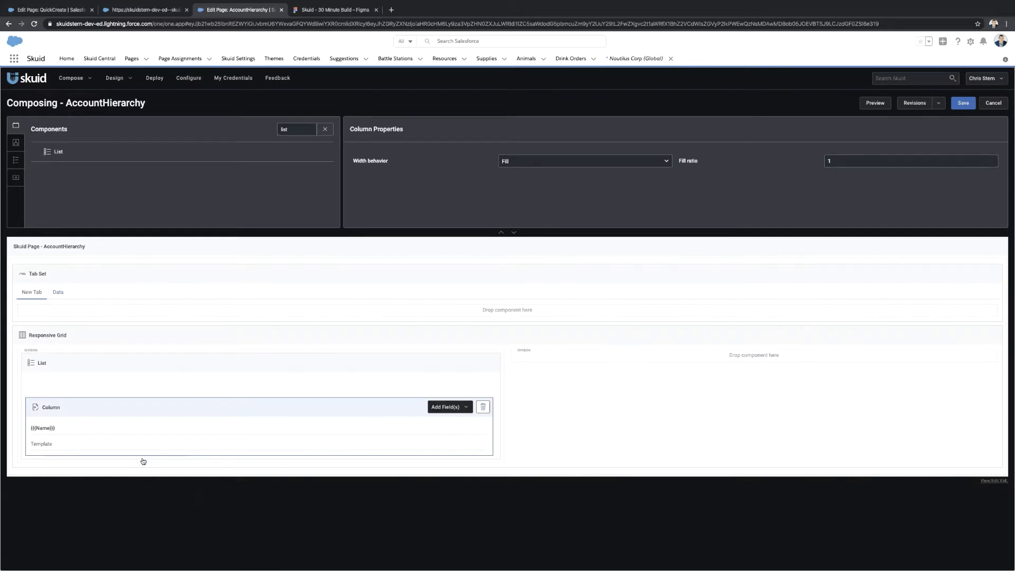
left_click(110, 447)
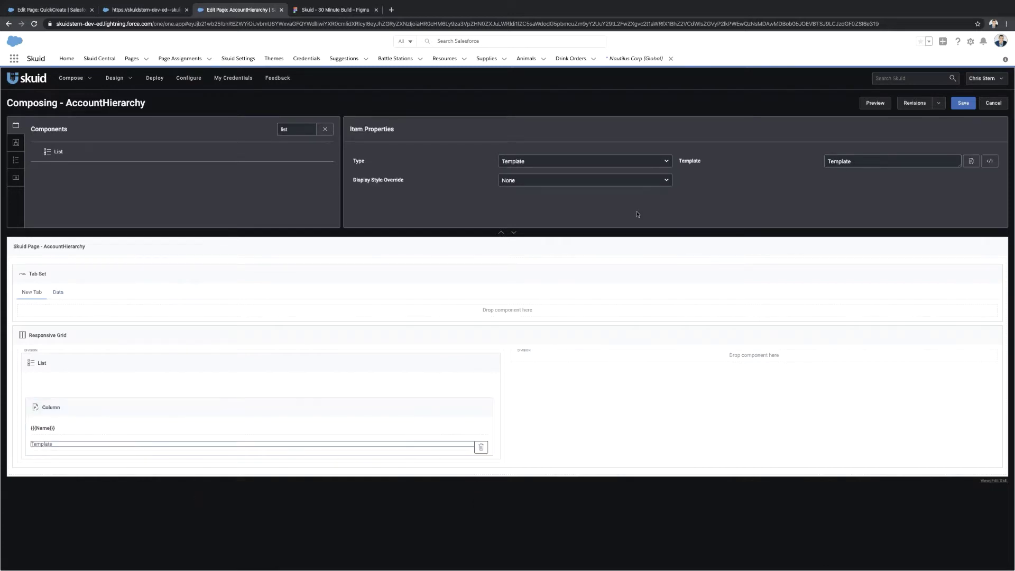
double_click(914, 162)
key("BackSpace")
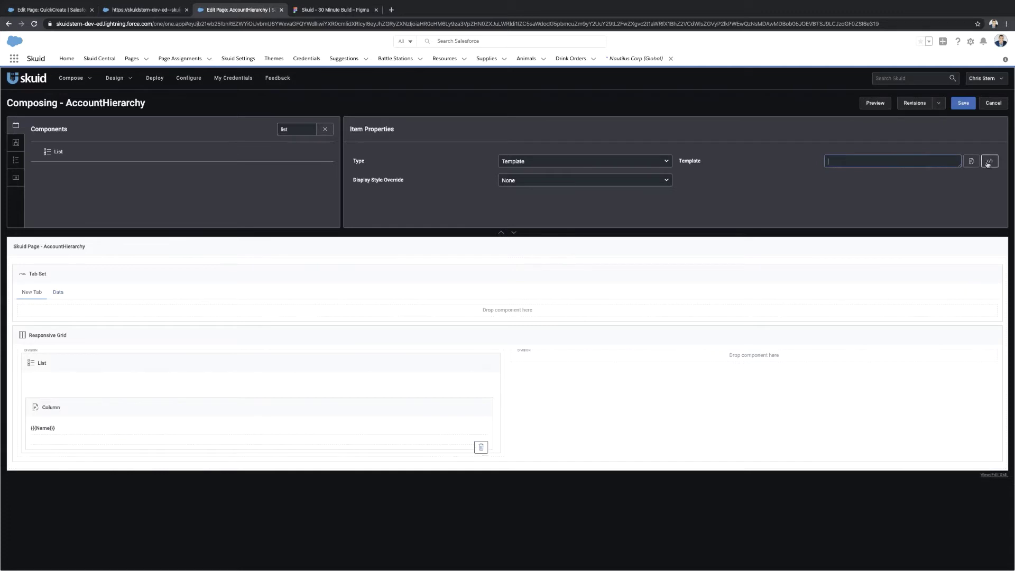
left_click(971, 162)
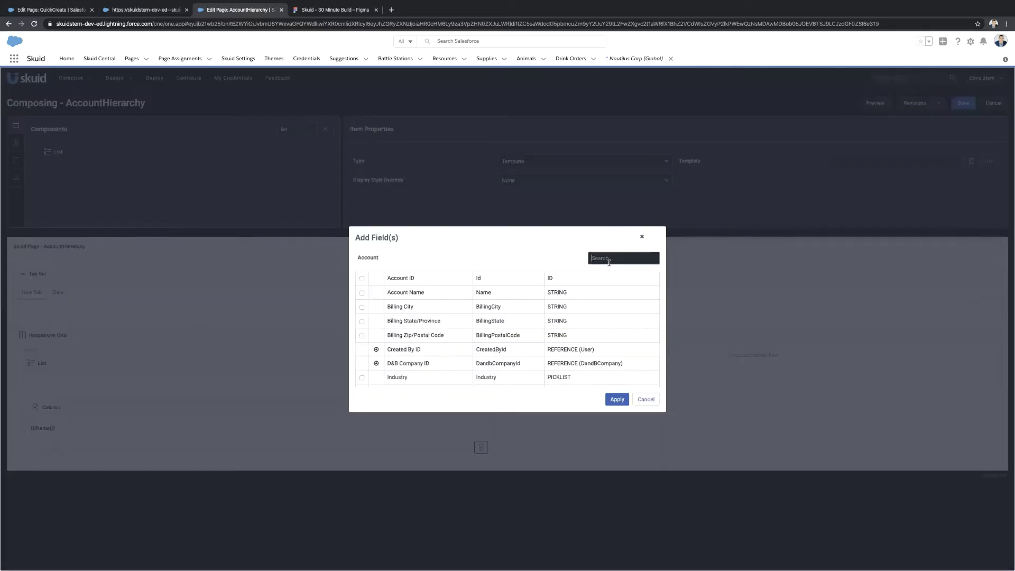
type("billing")
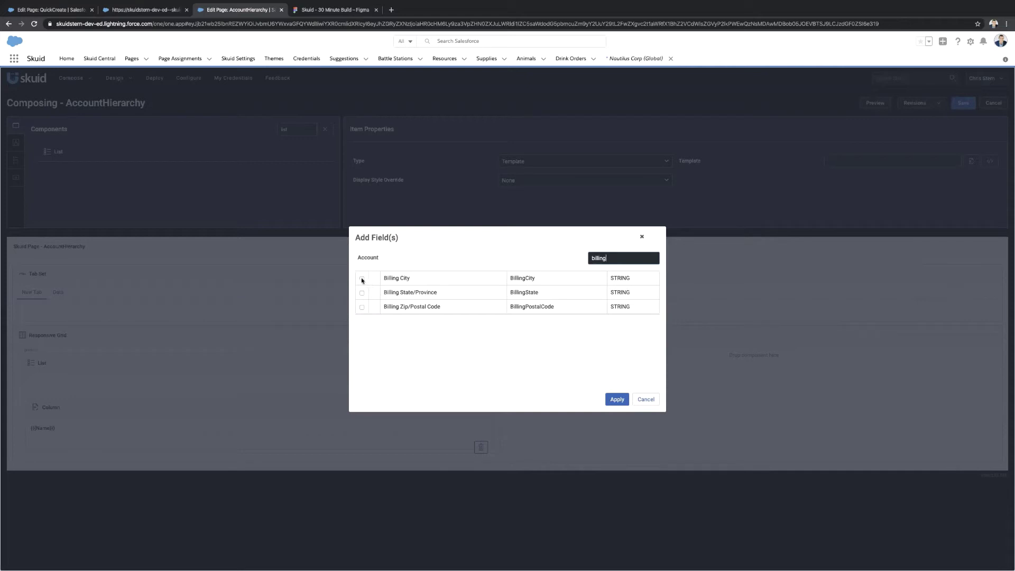
left_click(362, 280)
left_click(618, 399)
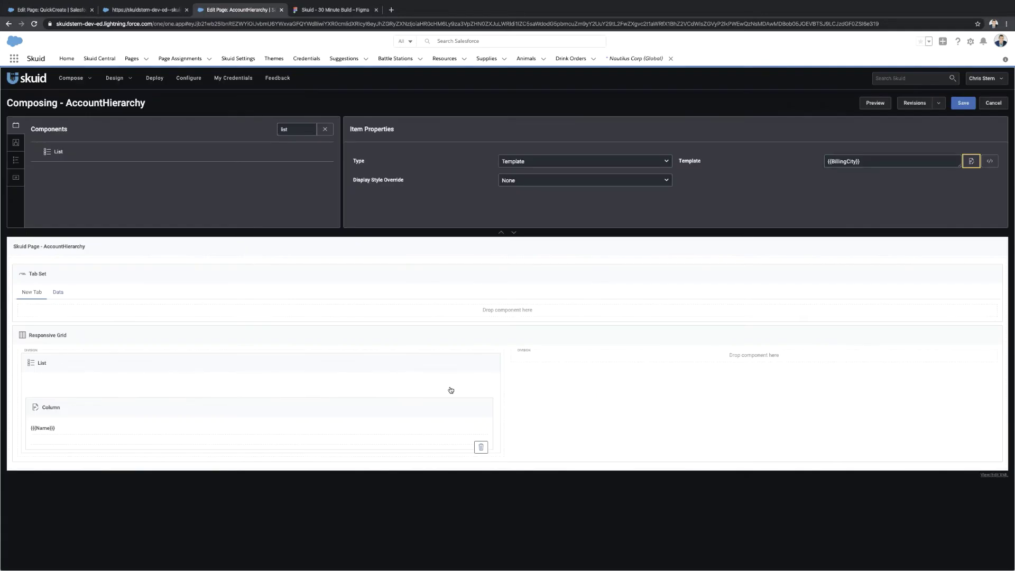
Add the Billing Country field to the AccountList model.
left_click(16, 143)
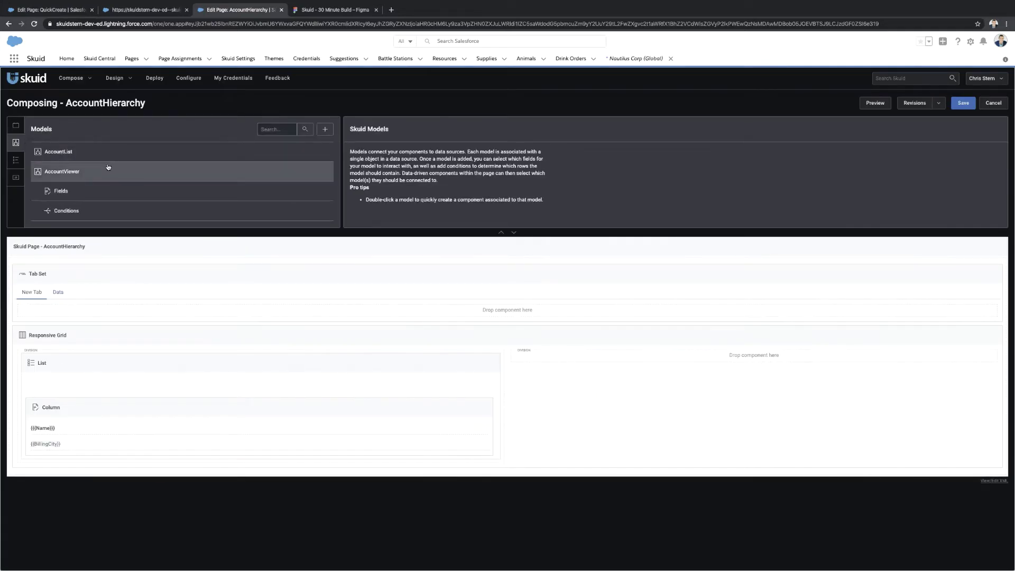
left_click(108, 160)
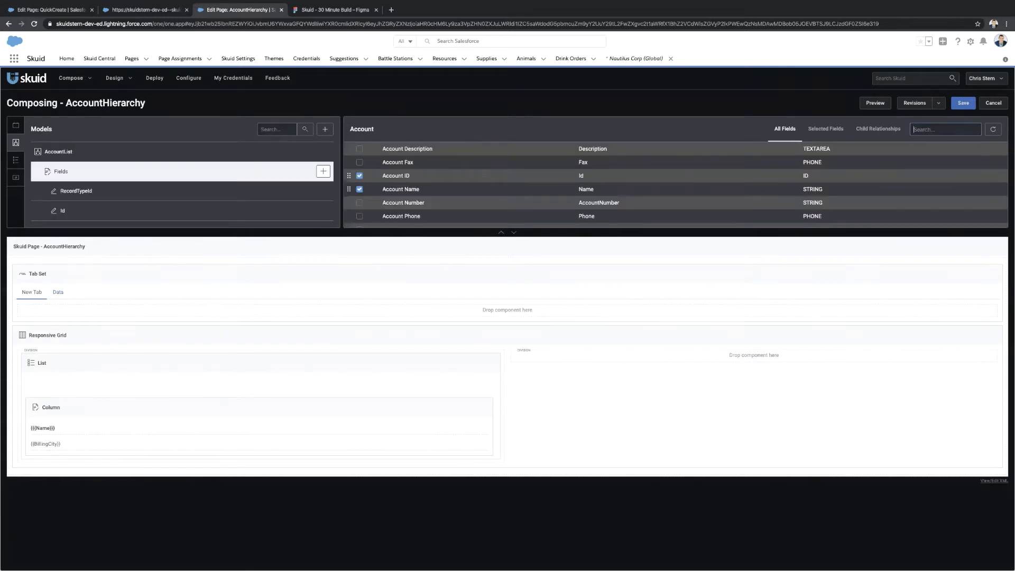
type("country")
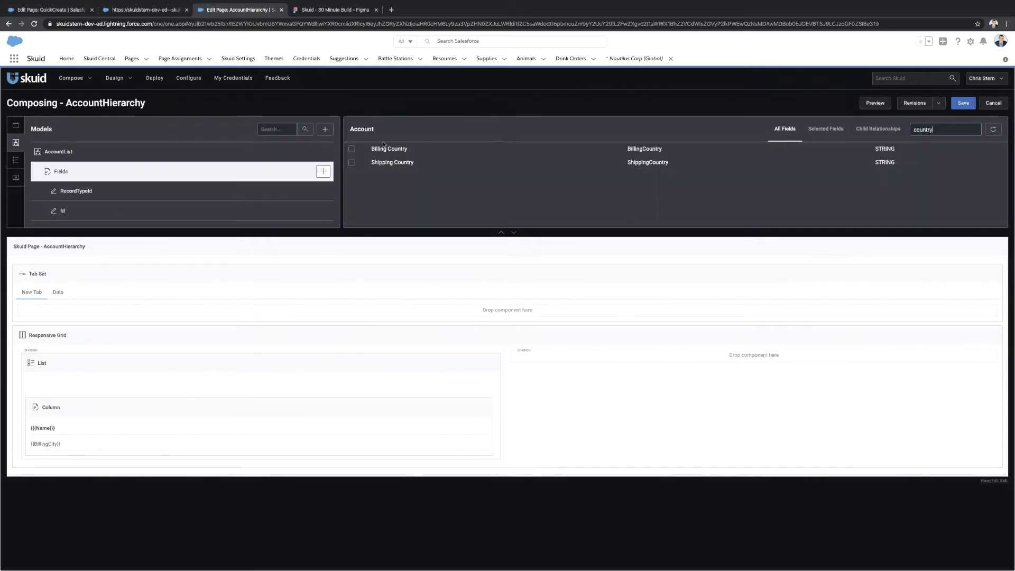
left_click(350, 149)
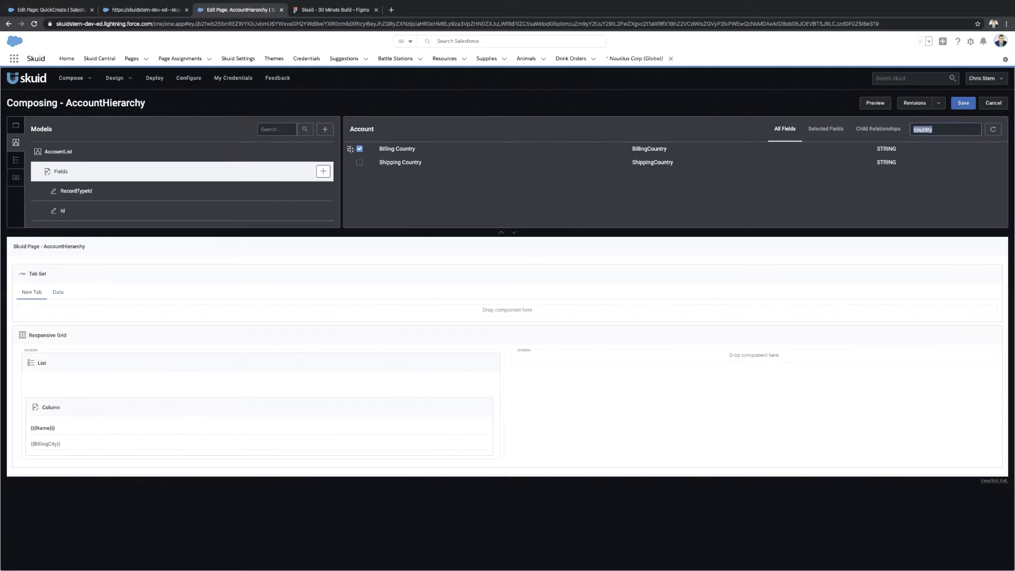
Insert the Billing Country merge field after {{BillingCity}} in the list's second template.
left_click(205, 446)
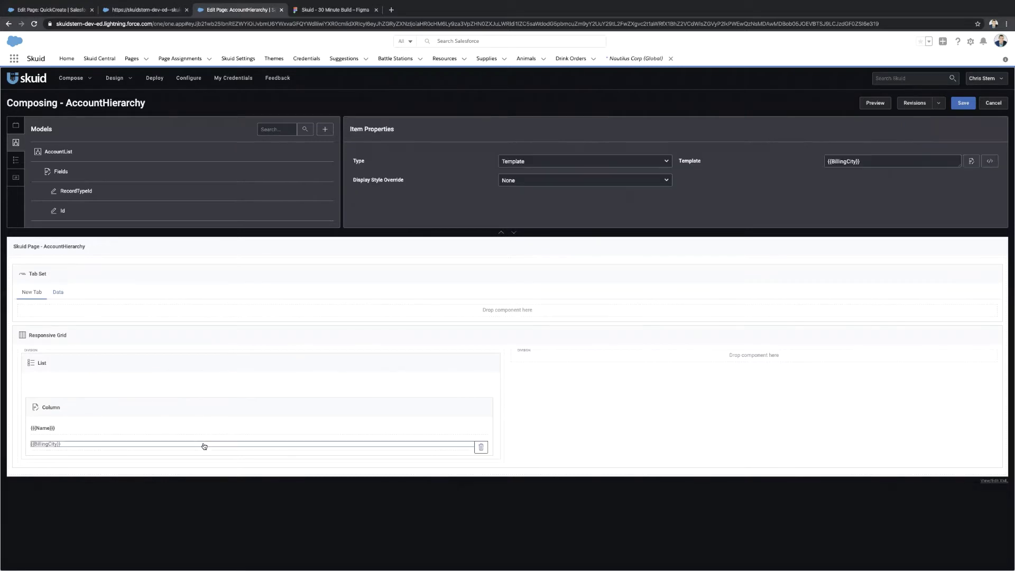
left_click(971, 162)
type("count")
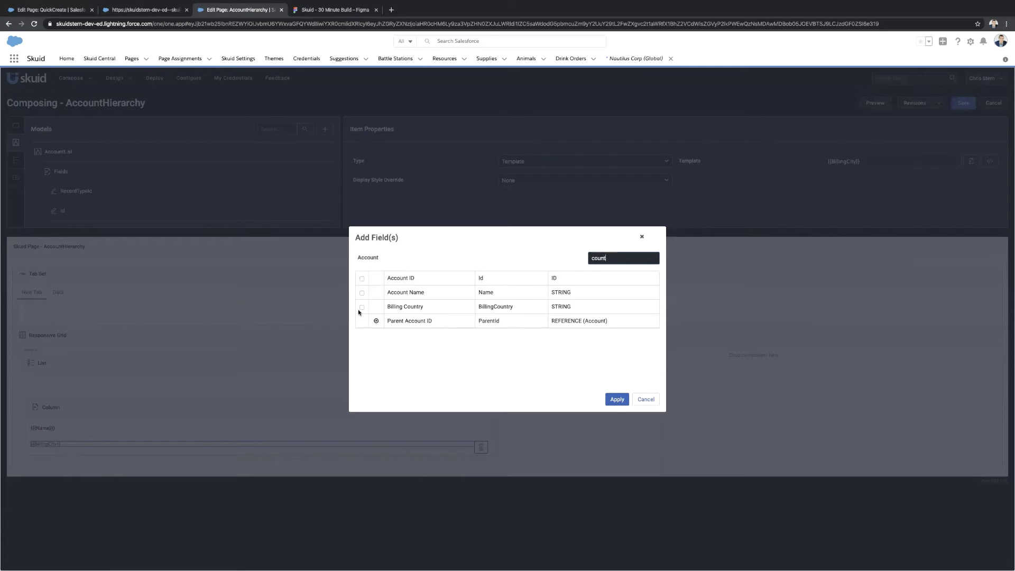
left_click(362, 307)
left_click(618, 400)
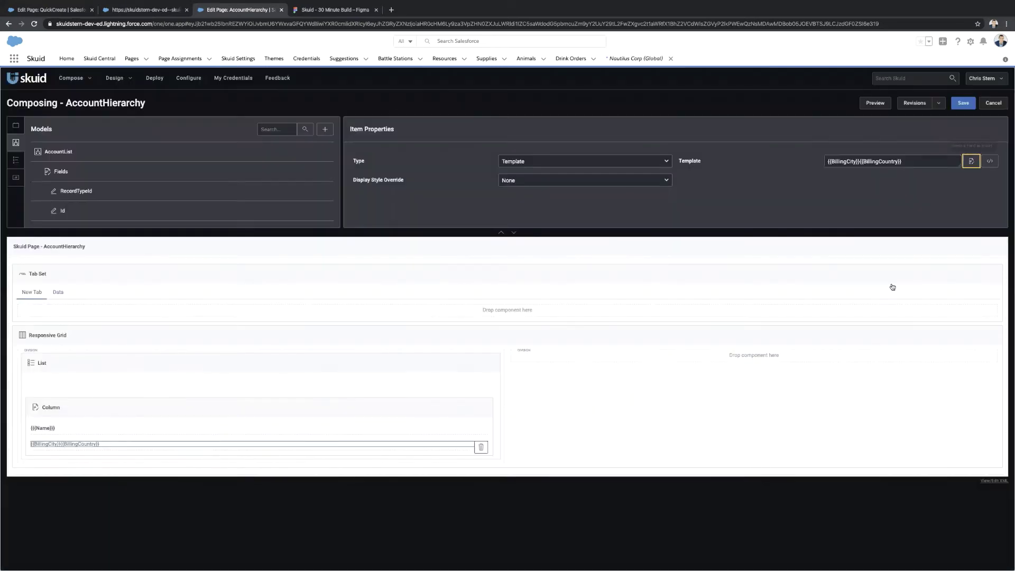
Edit the template's inline code to separate the city and country with a space, {{BillingCity}} {{BillingCountry}}, and save the page.
left_click(991, 162)
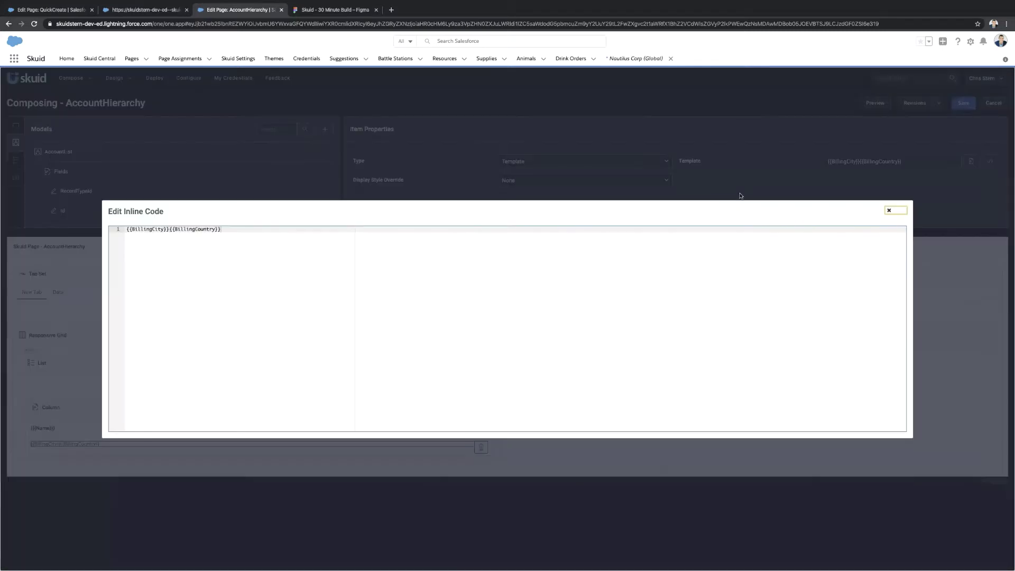
left_click(169, 228)
type("-")
key("BackSpace")
key("BackSpace")
key("BackSpace")
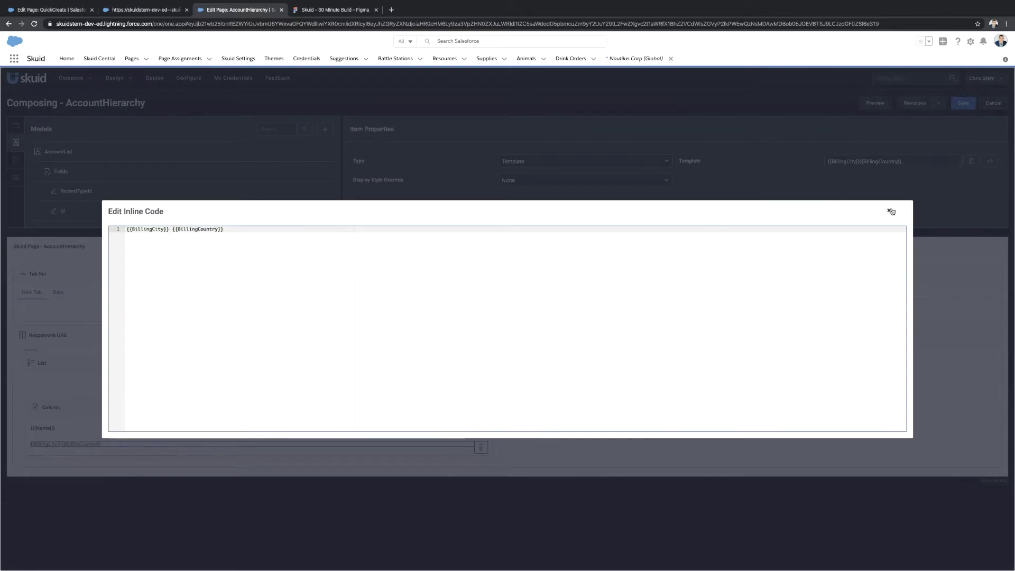
left_click(890, 213)
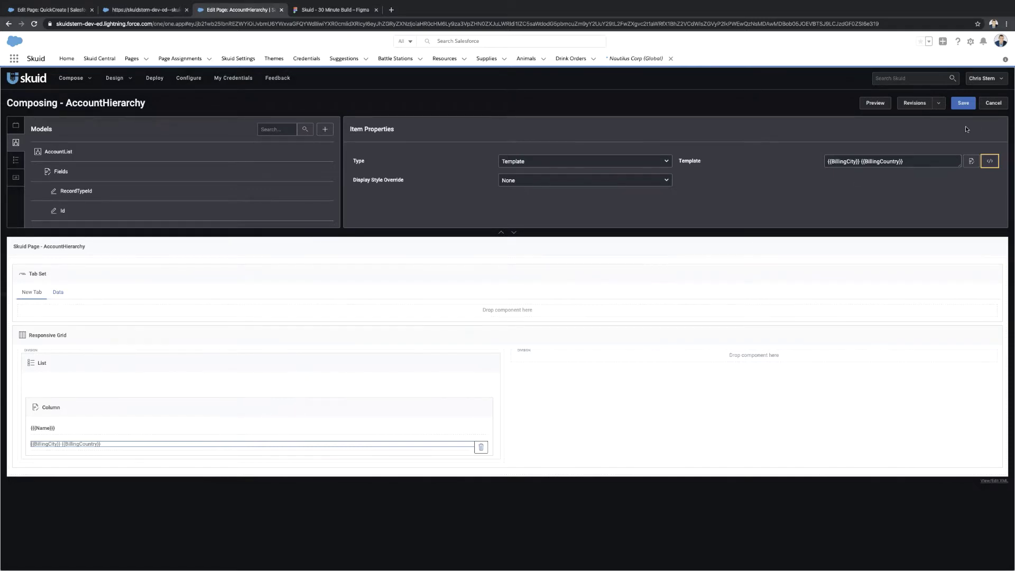
left_click(967, 109)
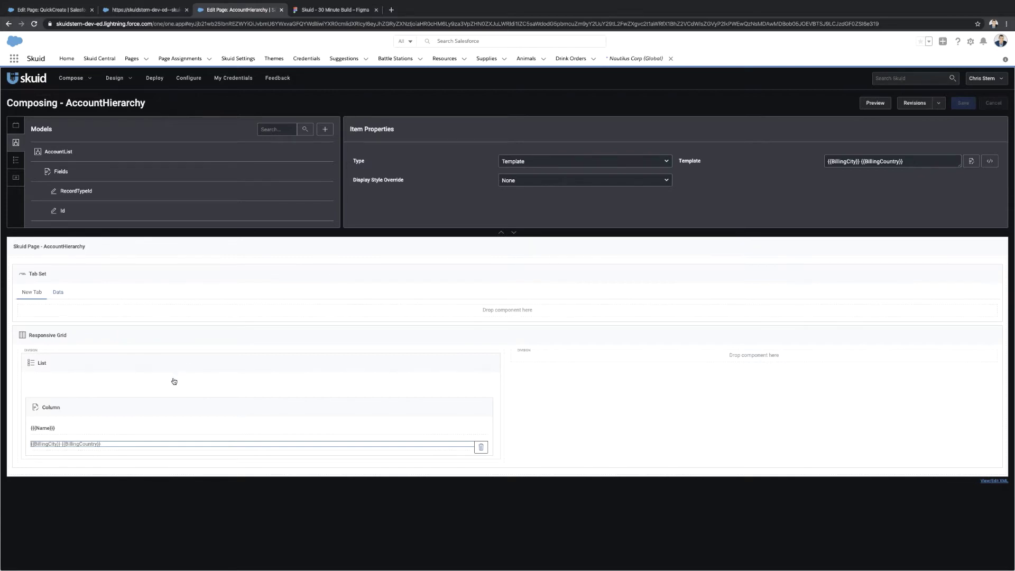
Add the Child Accounts child relationship to the AccountList model's fields and select the account list's column.
left_click(83, 158)
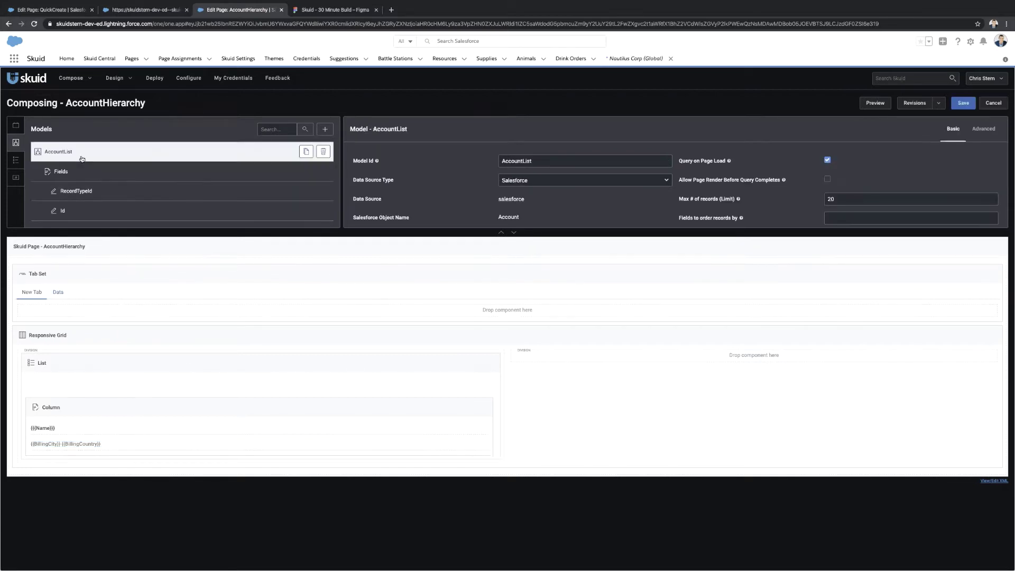
left_click(167, 176)
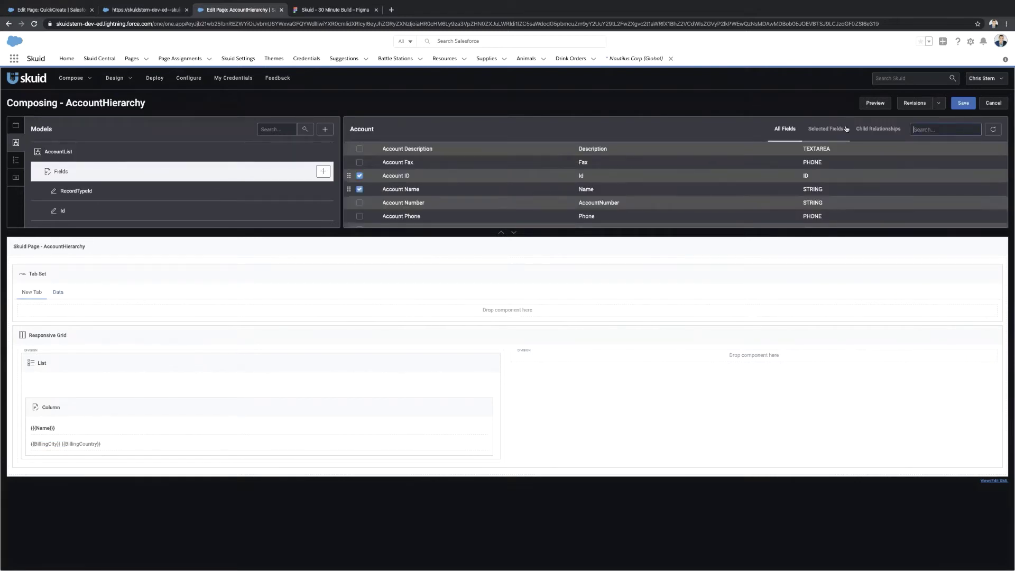
left_click(874, 131)
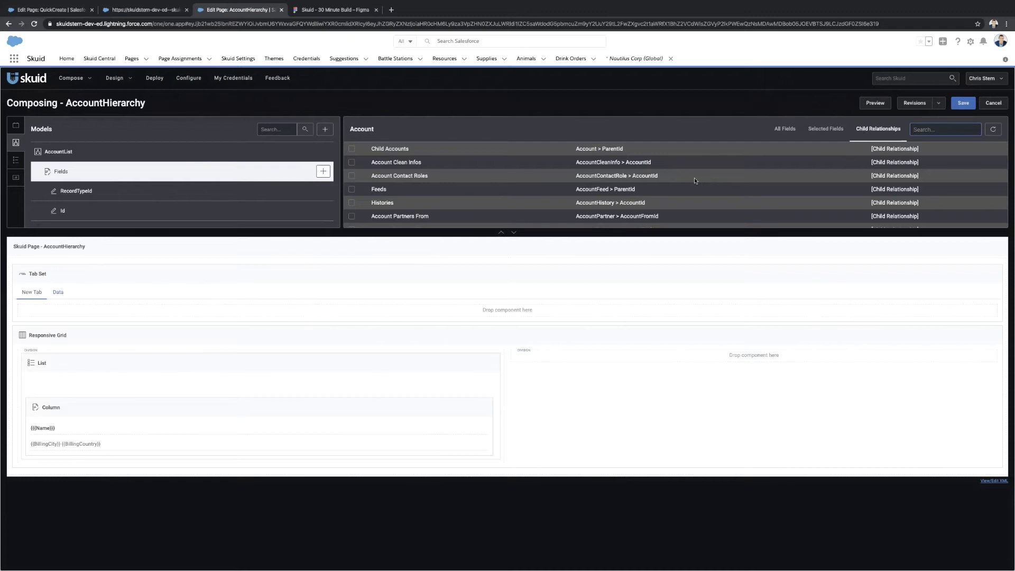
left_click(354, 151)
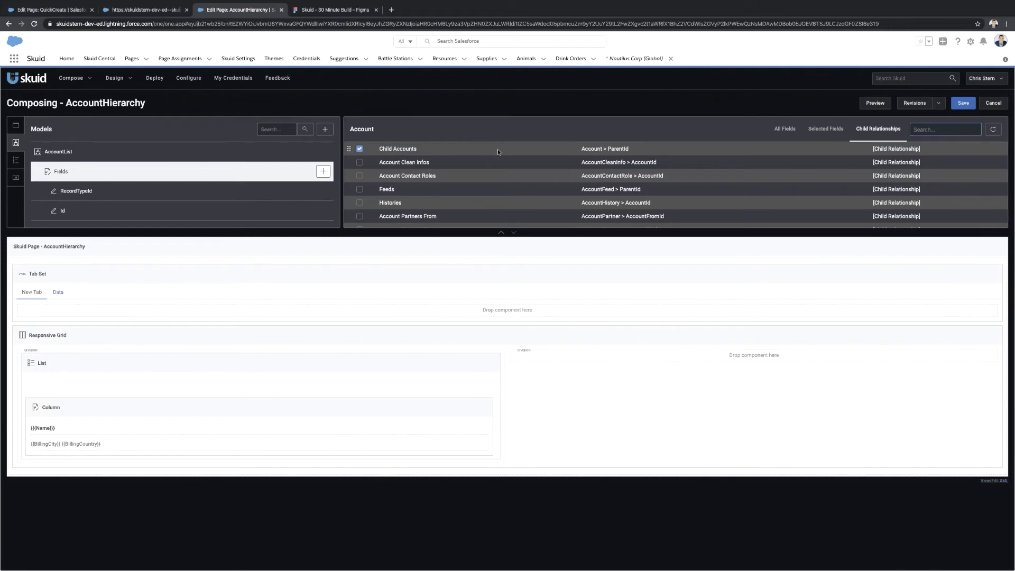
left_click(177, 419)
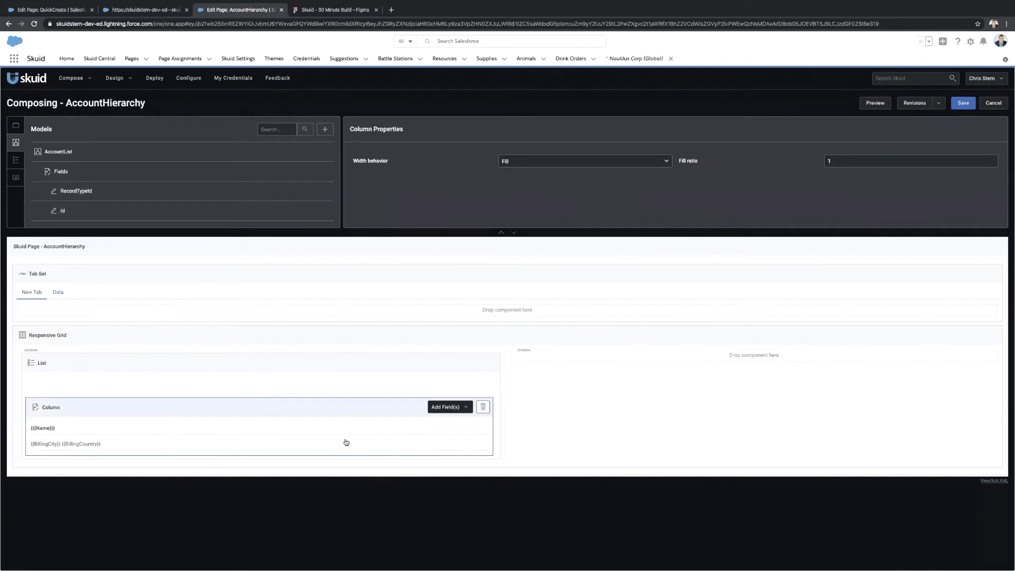
Add a template item reading {{ChildAccounts.records.length}} Child Accounts to the account list's column and save the page.
left_click(449, 408)
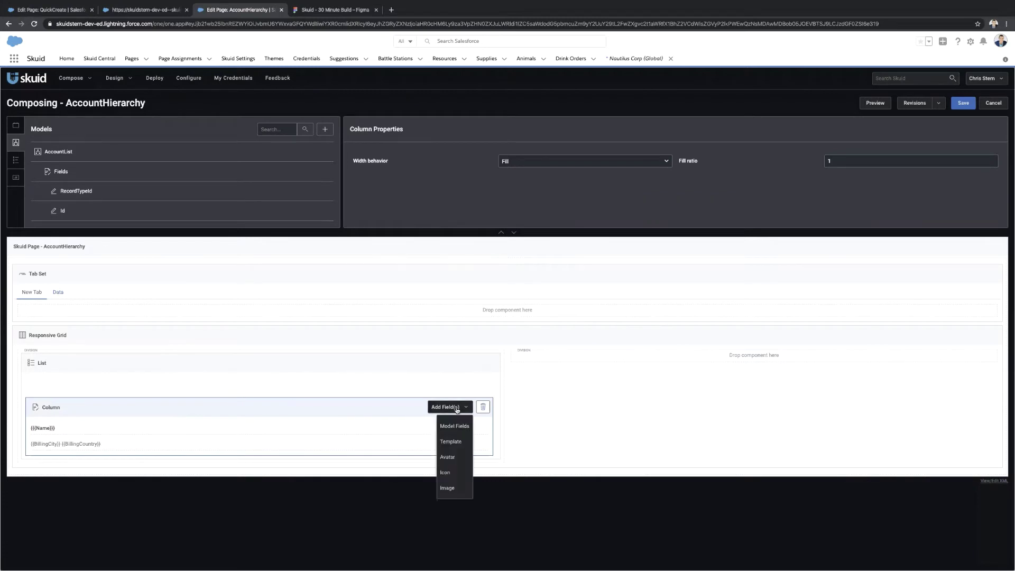
left_click(447, 445)
left_click(57, 459)
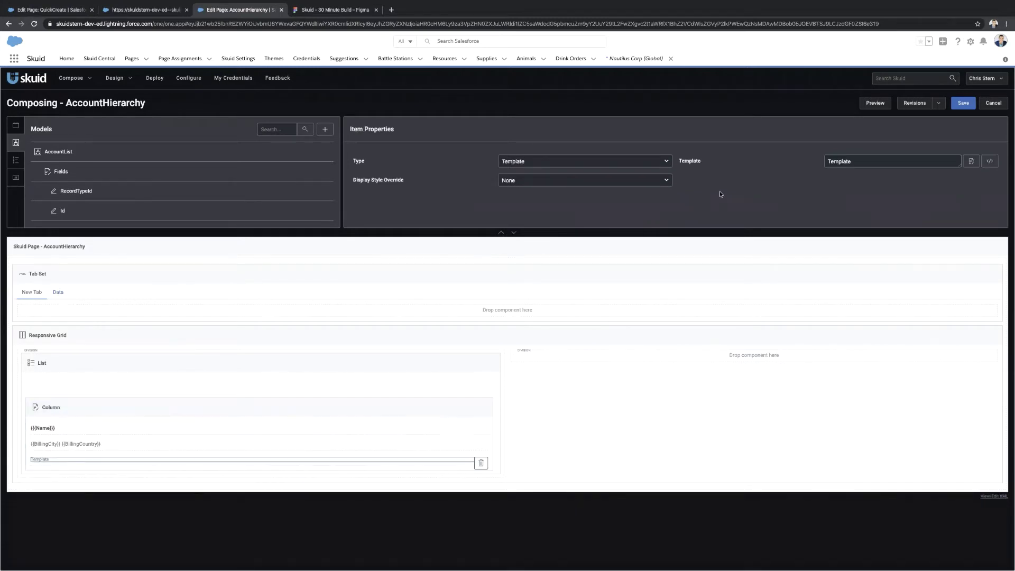
double_click(855, 159)
key("BackSpace")
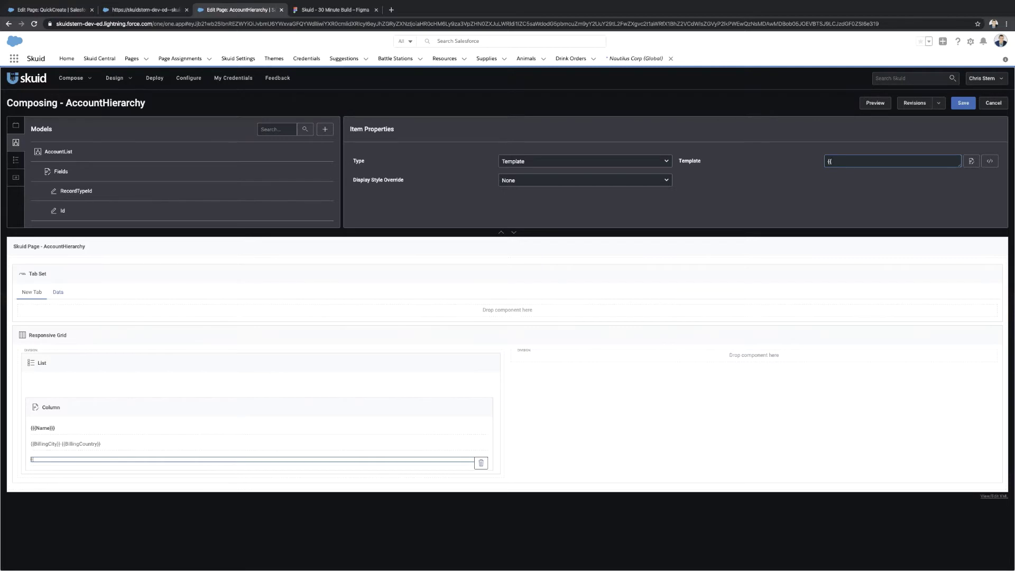
type("ChildAccounts.records.length}} Child Accounts")
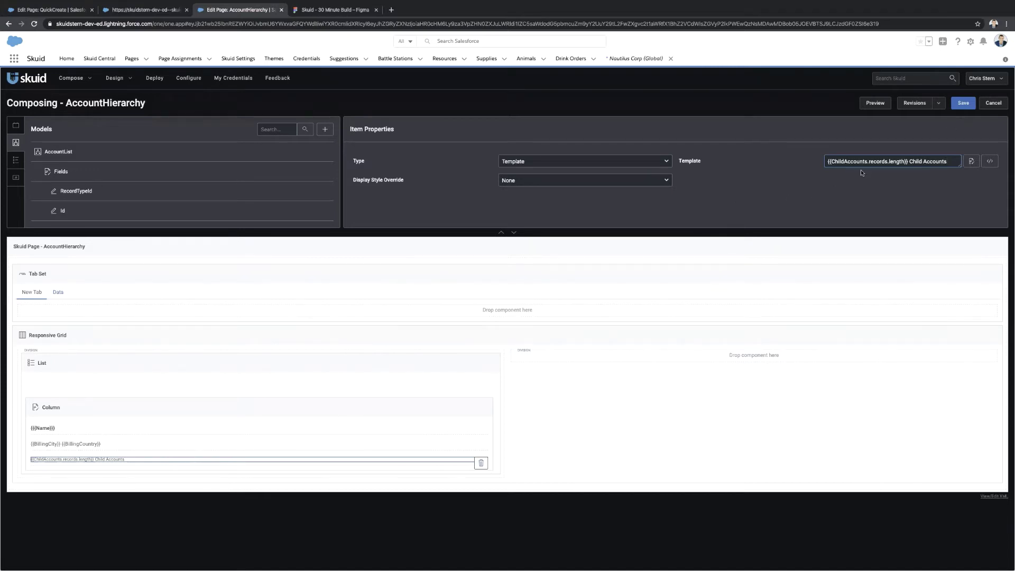
left_click(156, 179)
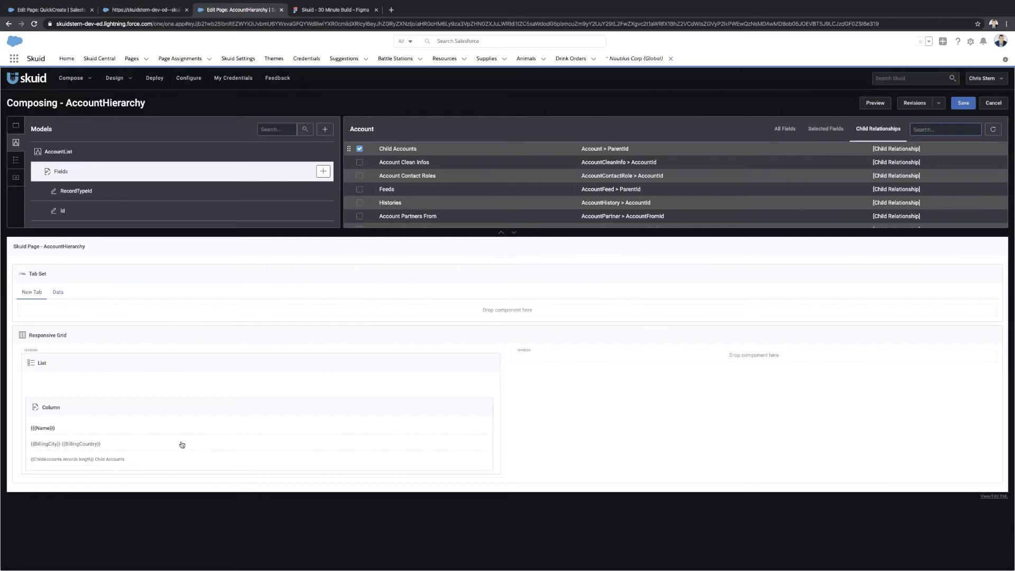
left_click(963, 104)
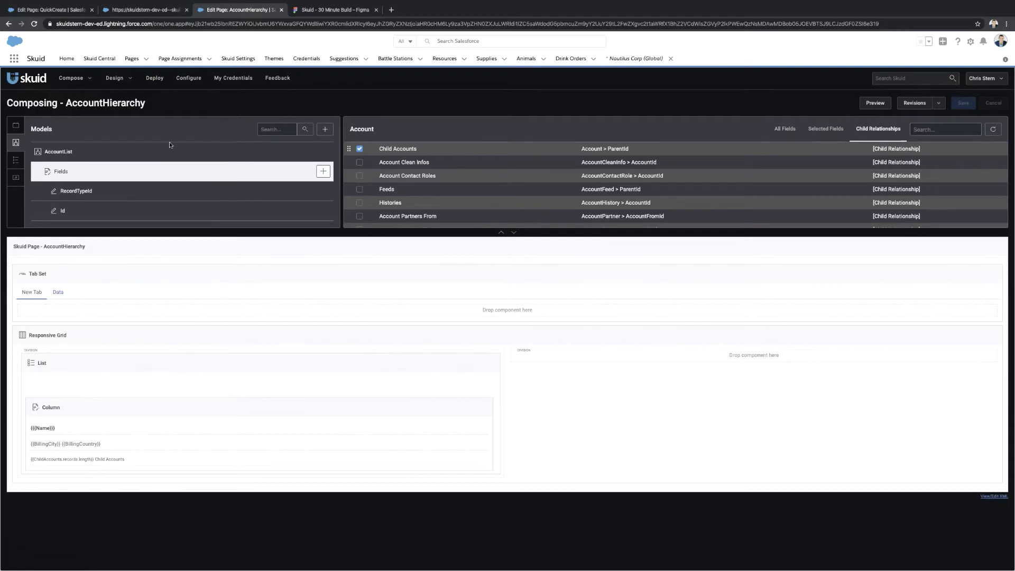
left_click(16, 126)
type("ta")
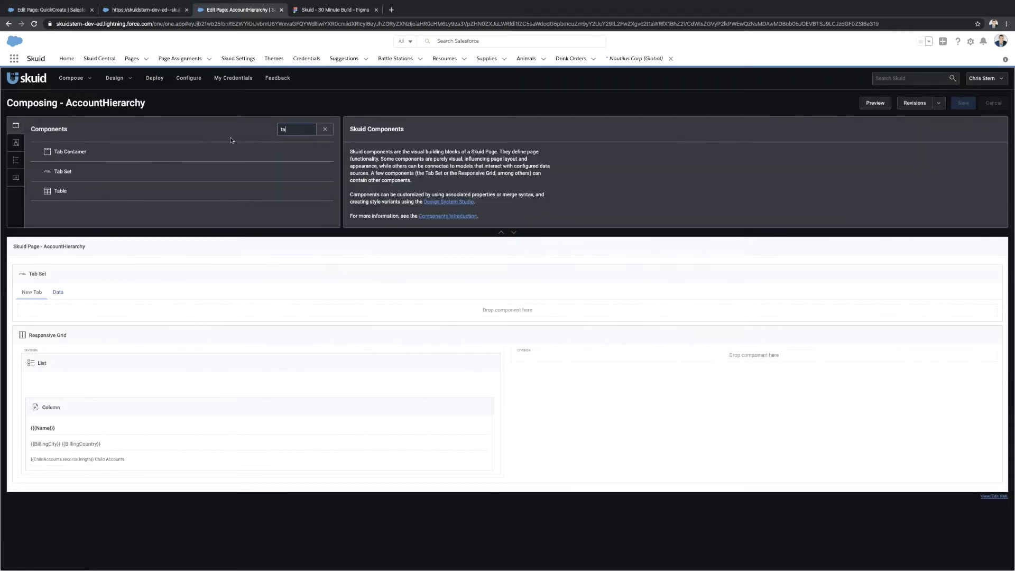
type("b")
left_click_drag(65, 191, 550, 355)
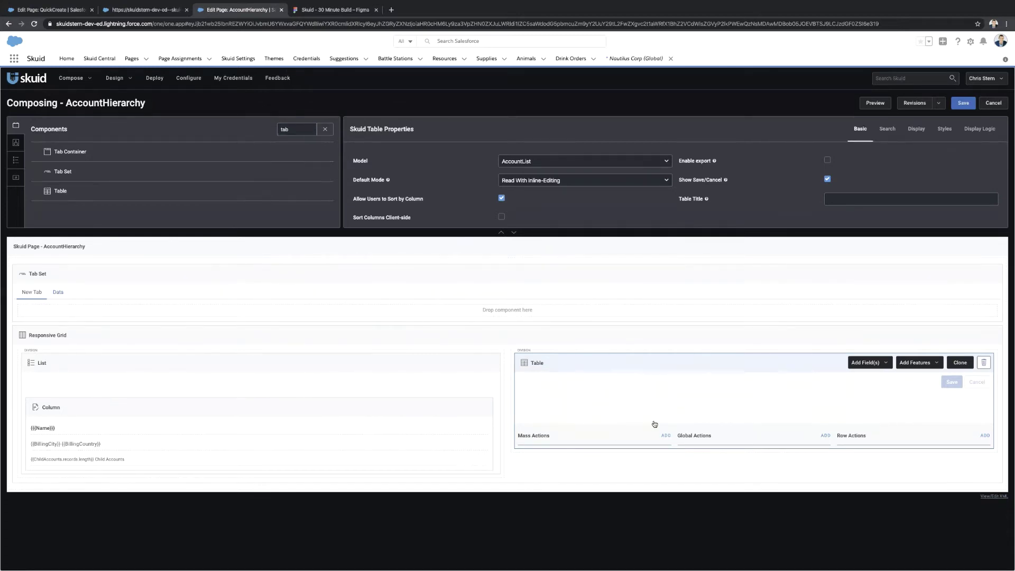
left_click(547, 162)
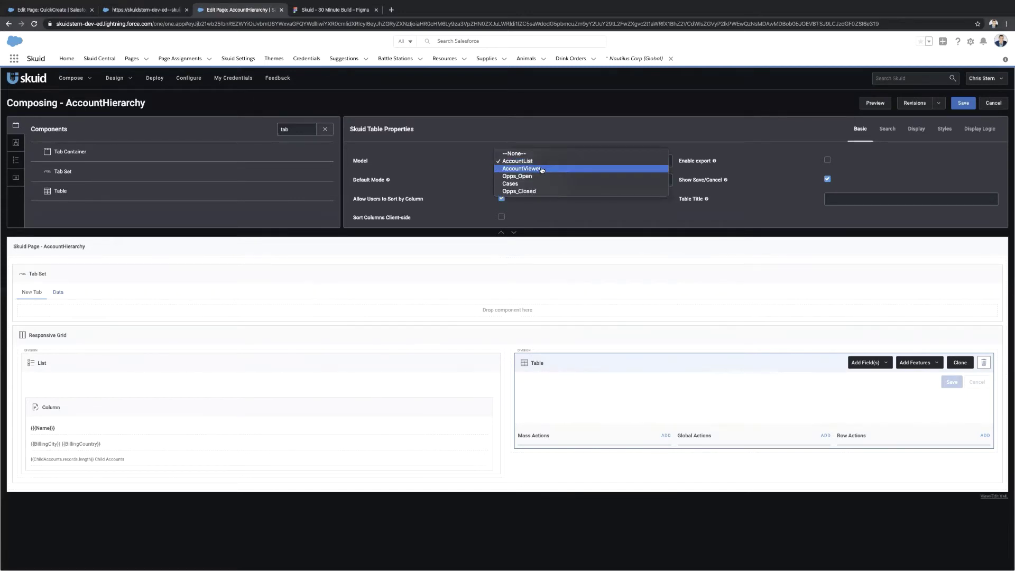
left_click(542, 169)
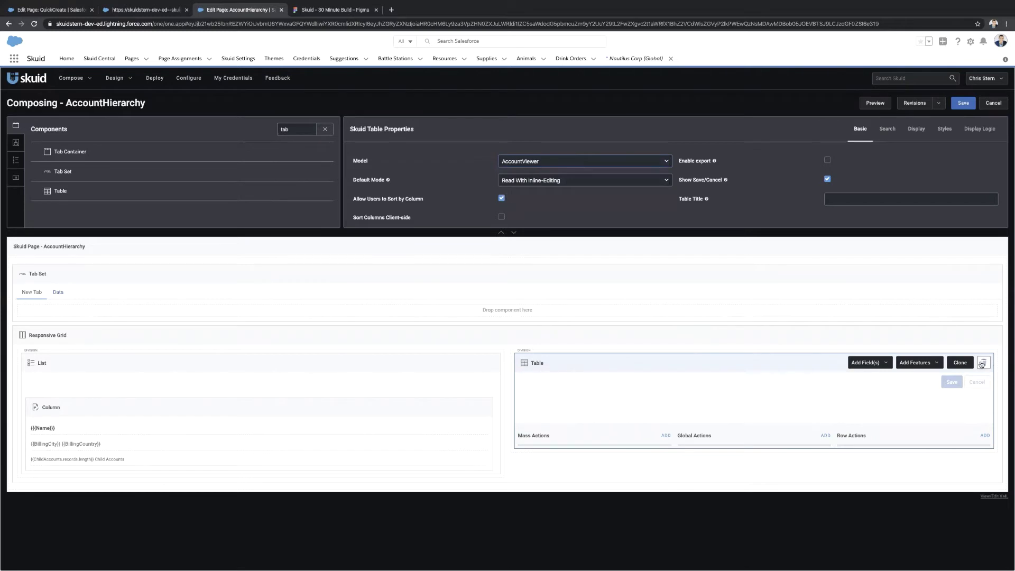
left_click(983, 363)
Create a table component from the AccountViewer model, move it into the grid's empty second column, and save the page.
left_click(16, 142)
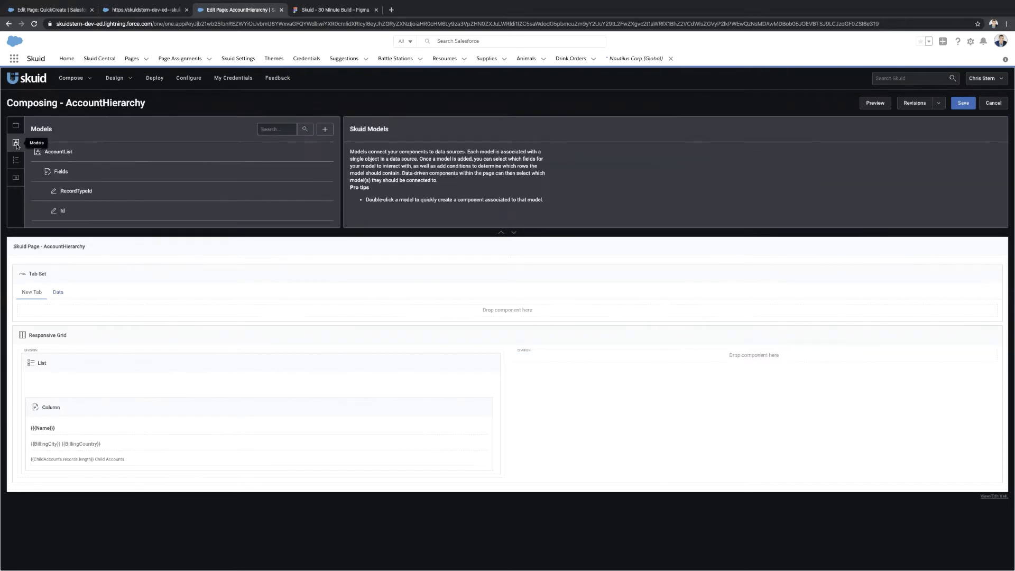
scroll(112, 174, "down", 10)
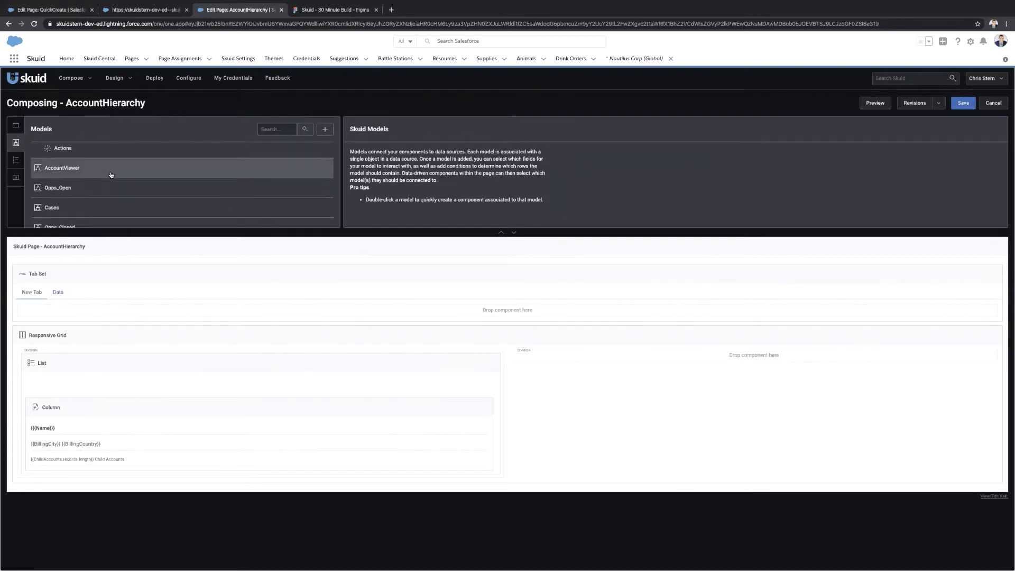
left_click(57, 169)
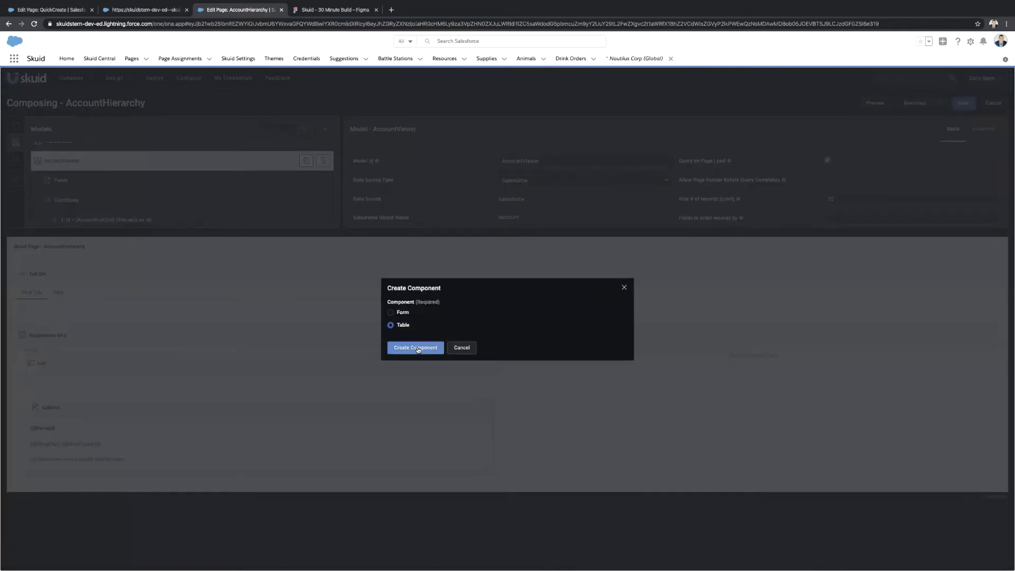
left_click(417, 348)
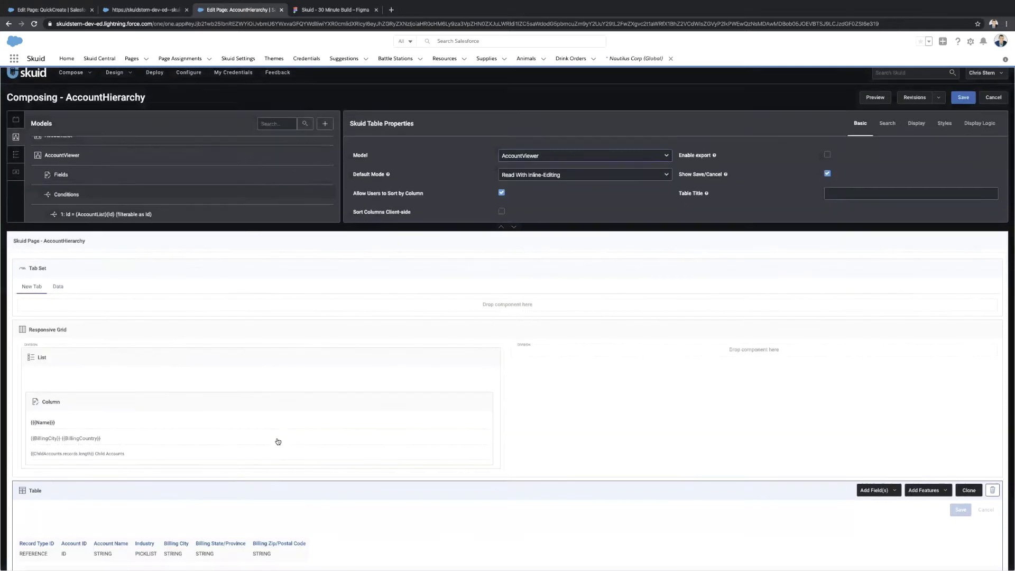
left_click_drag(120, 479, 621, 345)
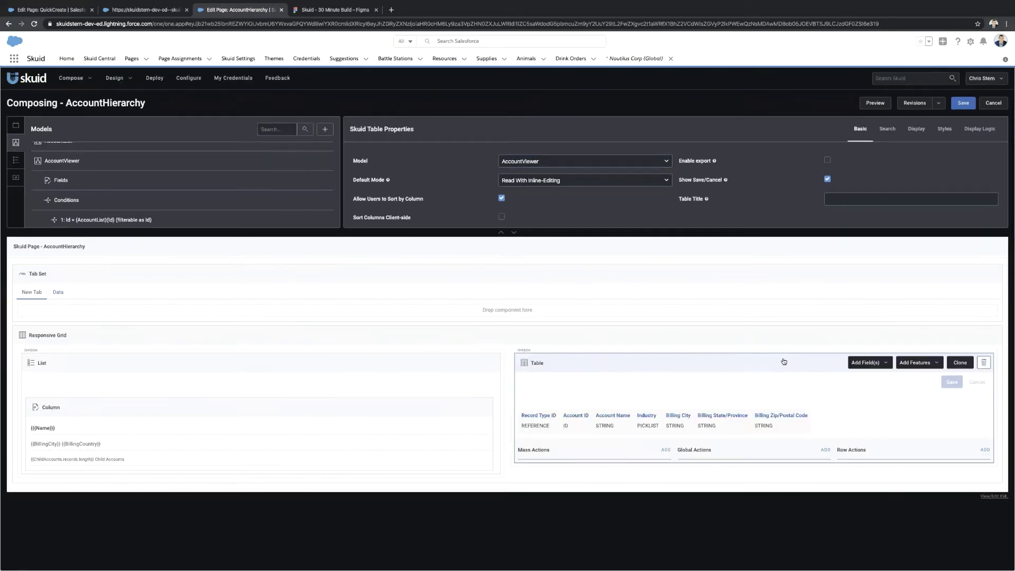
key("ctrl+s")
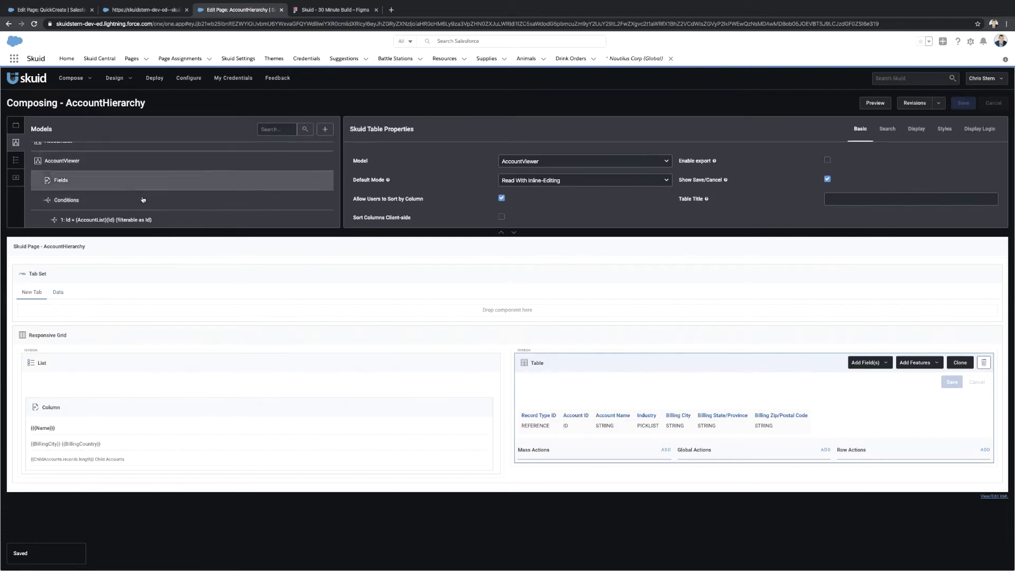
Review the AccountViewer condition, then preview the page and compare its list and table with the accounts on the QuickCreate page.
left_click(147, 220)
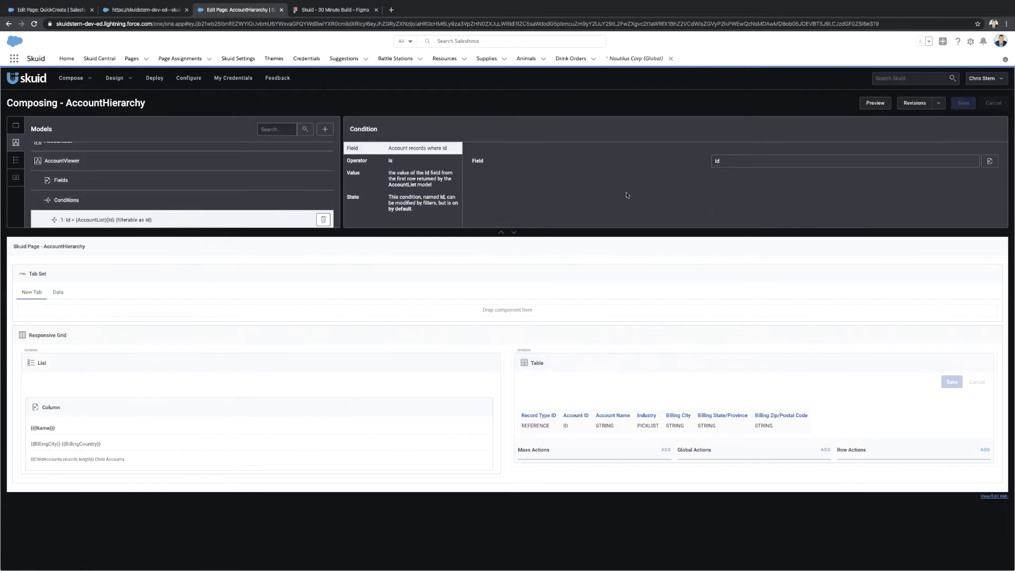
left_click(876, 104)
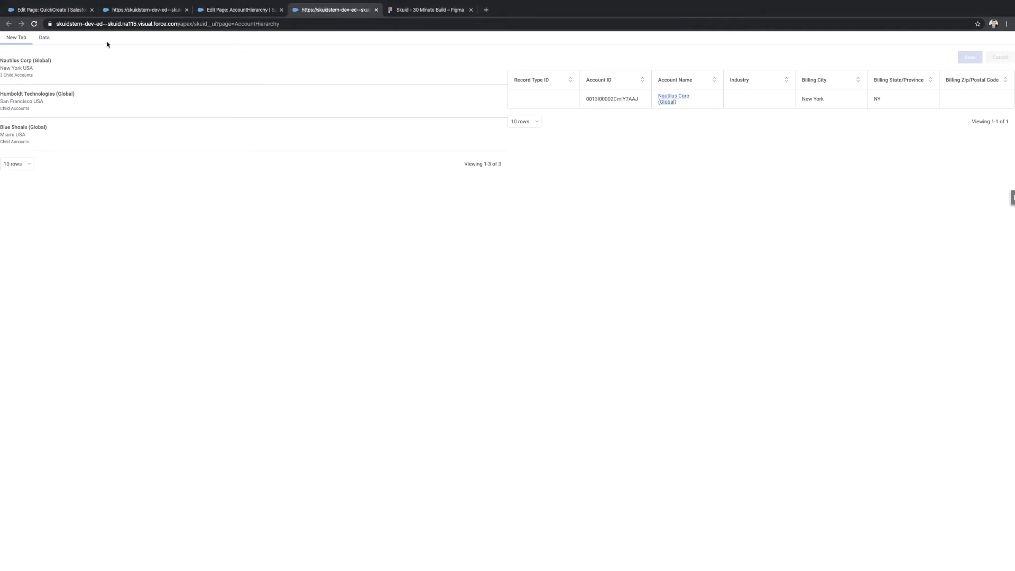
left_click(152, 10)
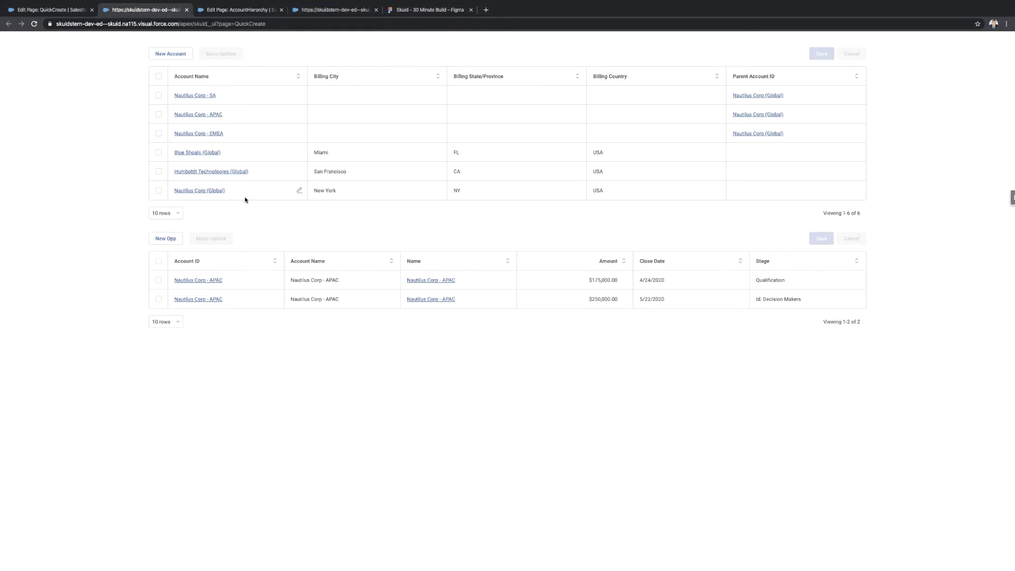
left_click(348, 11)
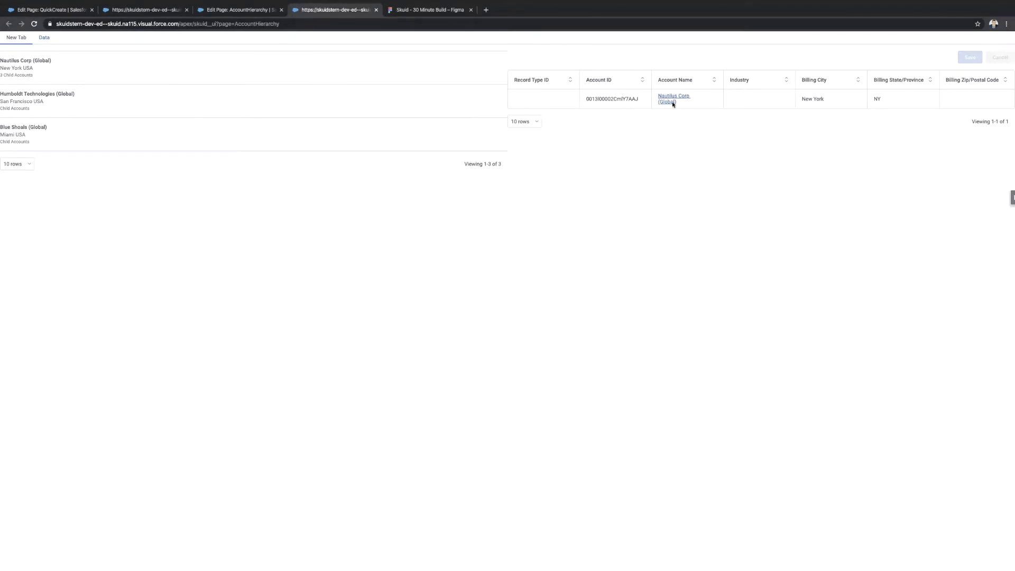
key("ctrl+shift+Tab")
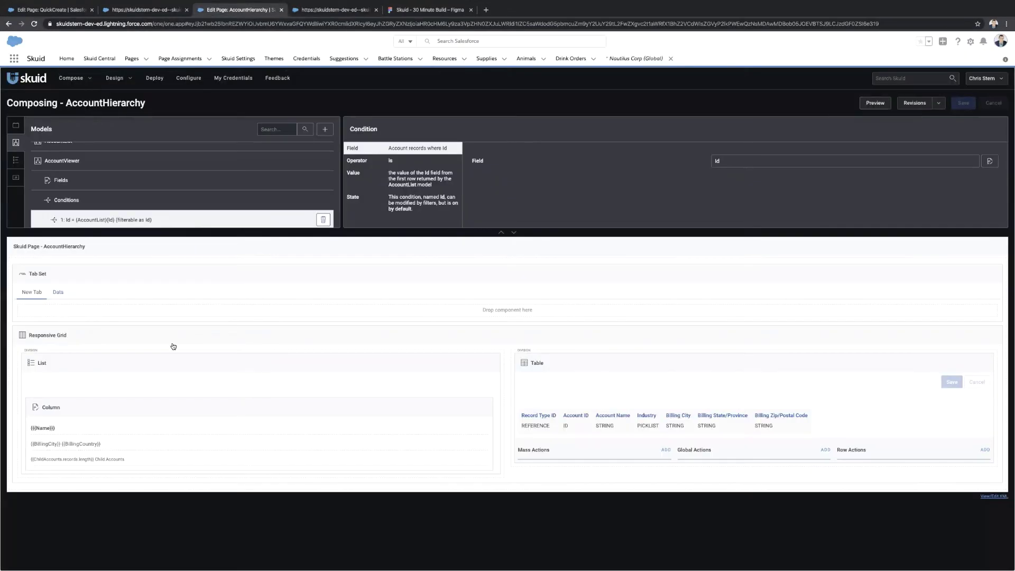
Add a click interaction to the account list with the action type Activate & Set Value Of Model Condition.
left_click(160, 364)
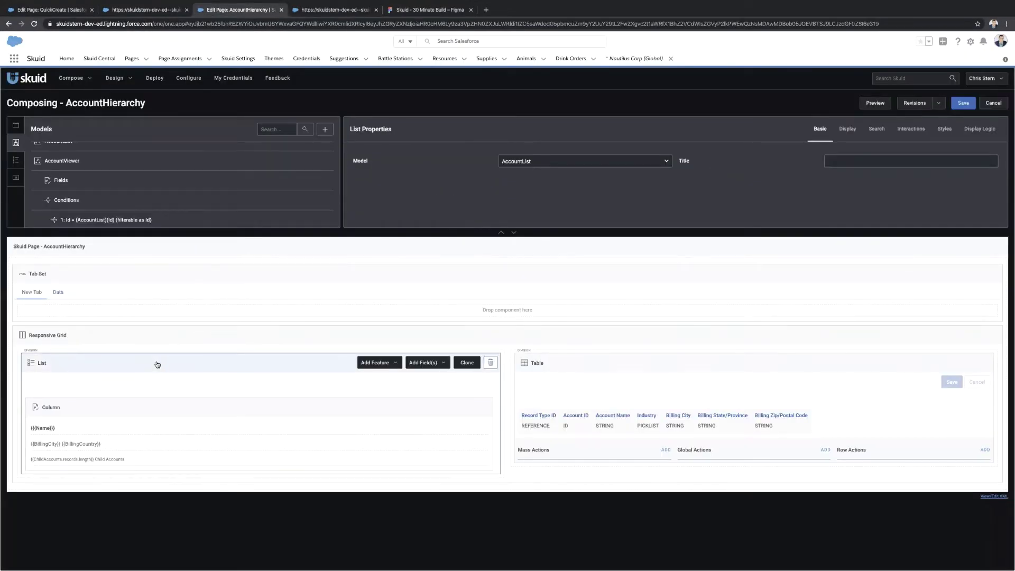
left_click(911, 129)
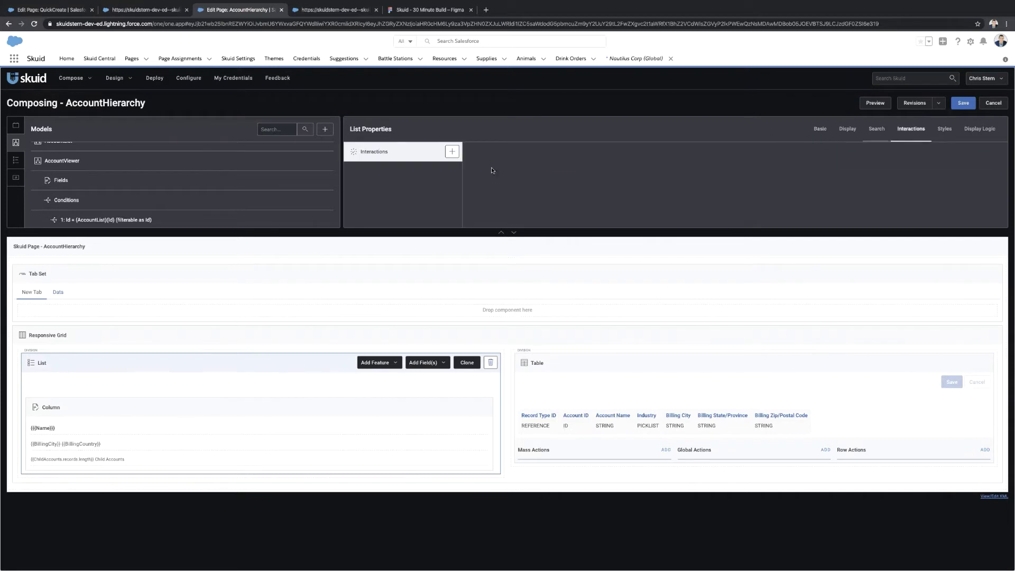
left_click(452, 151)
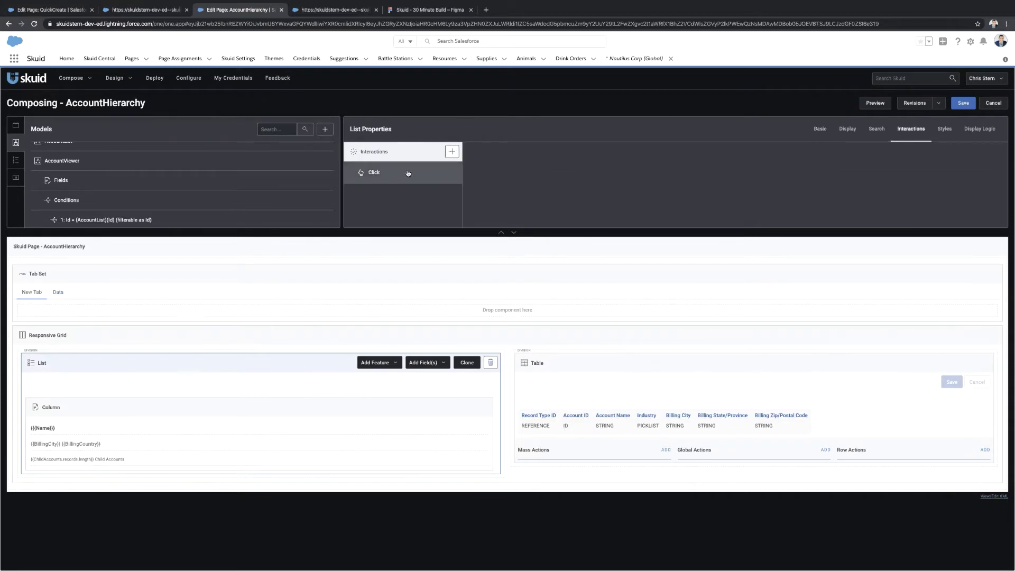
left_click(410, 173)
left_click(435, 171)
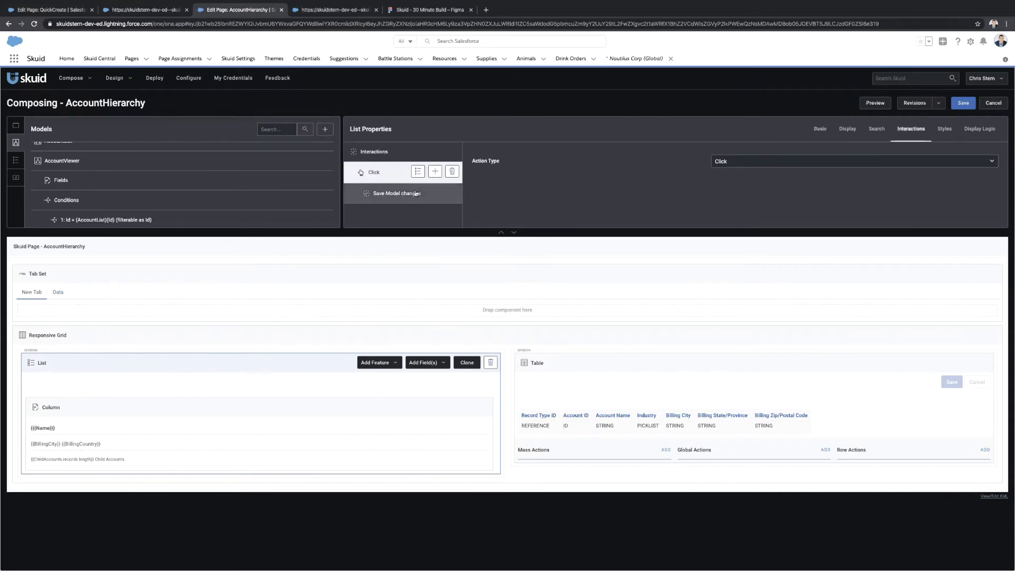
left_click(415, 191)
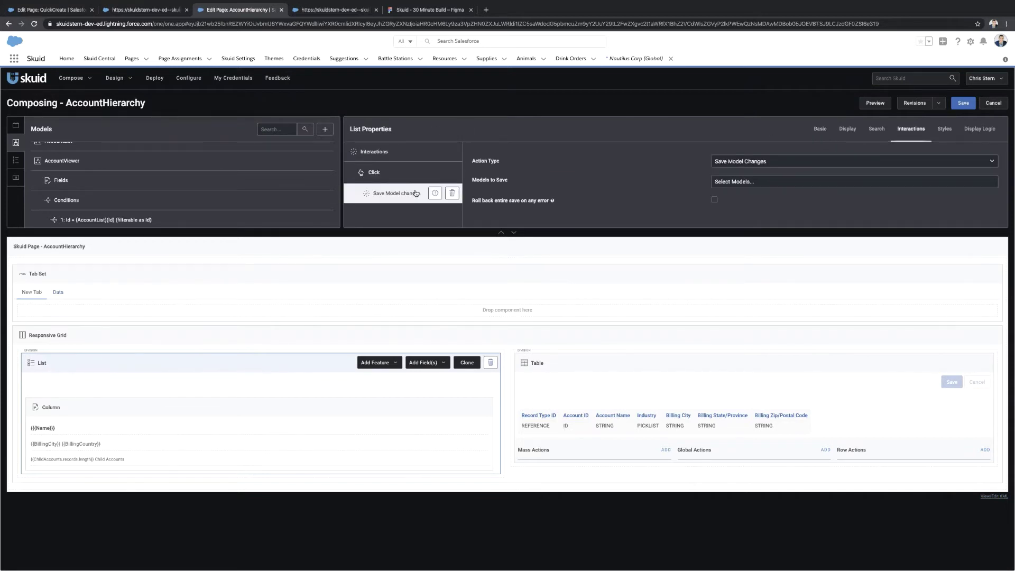
left_click(758, 162)
key("a")
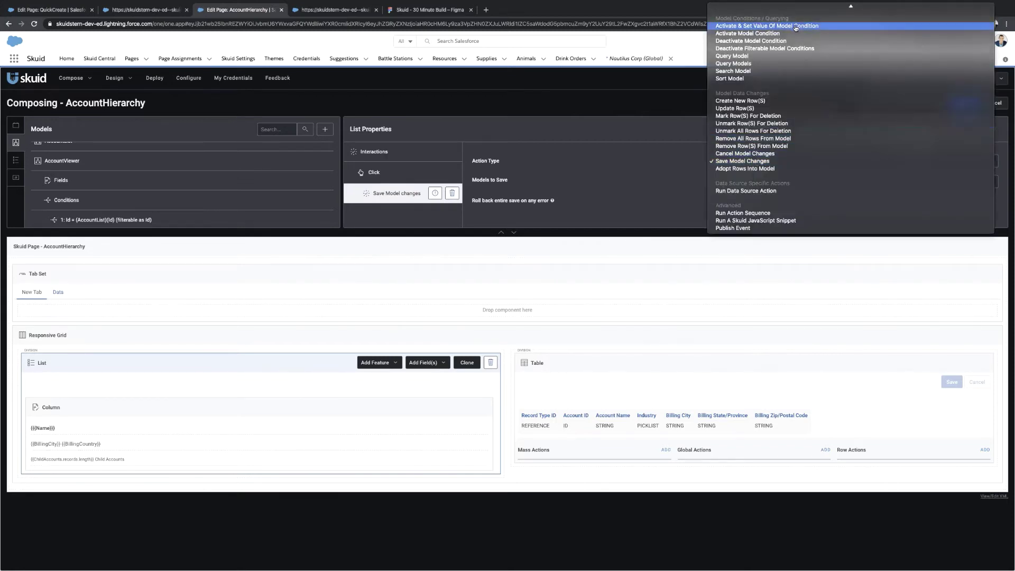
key("Return")
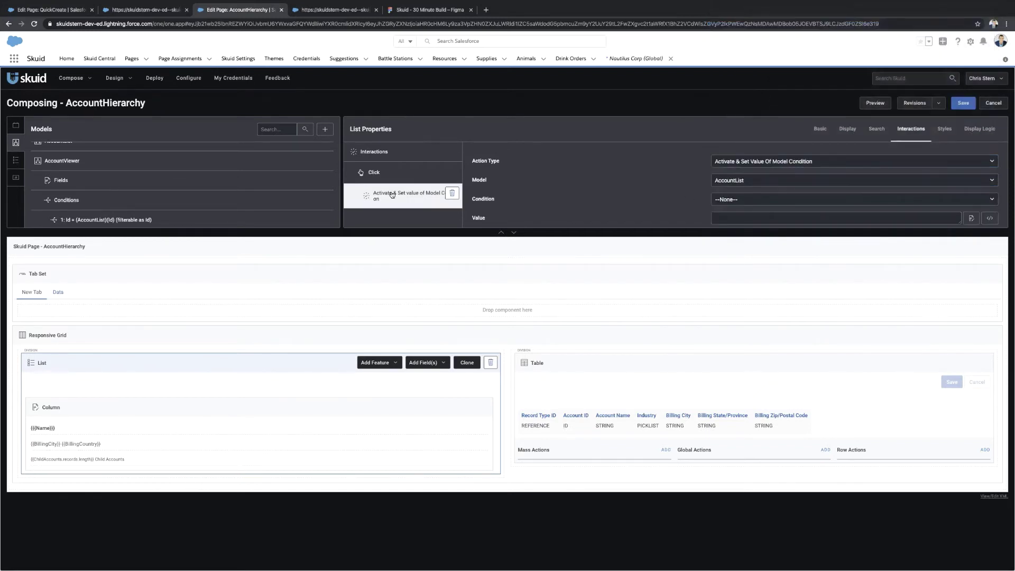
Target the action at the AccountViewer model's Id condition and open the field picker for its value.
scroll(227, 174, "up", 1)
scroll(230, 174, "down", 3)
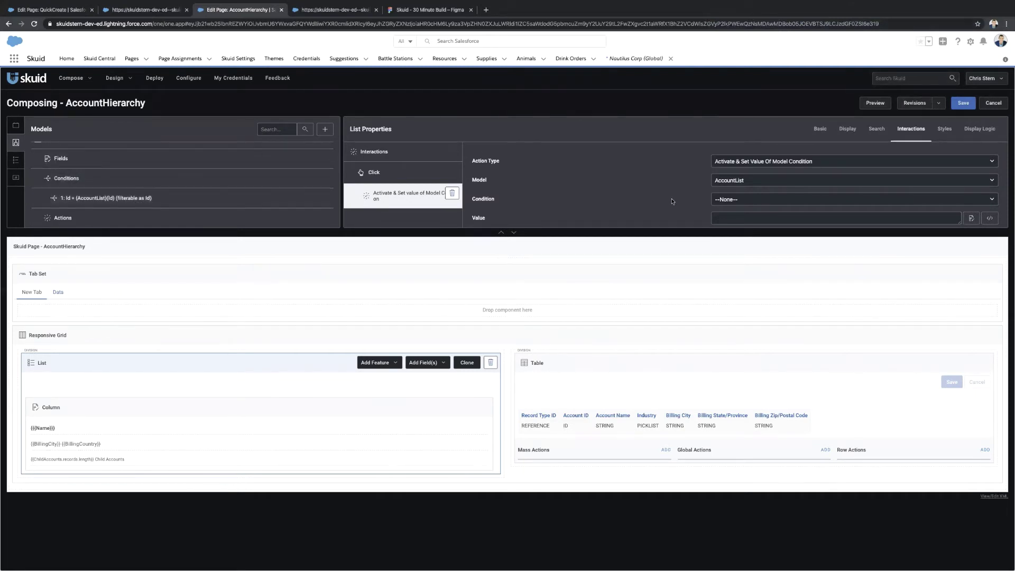
left_click(753, 184)
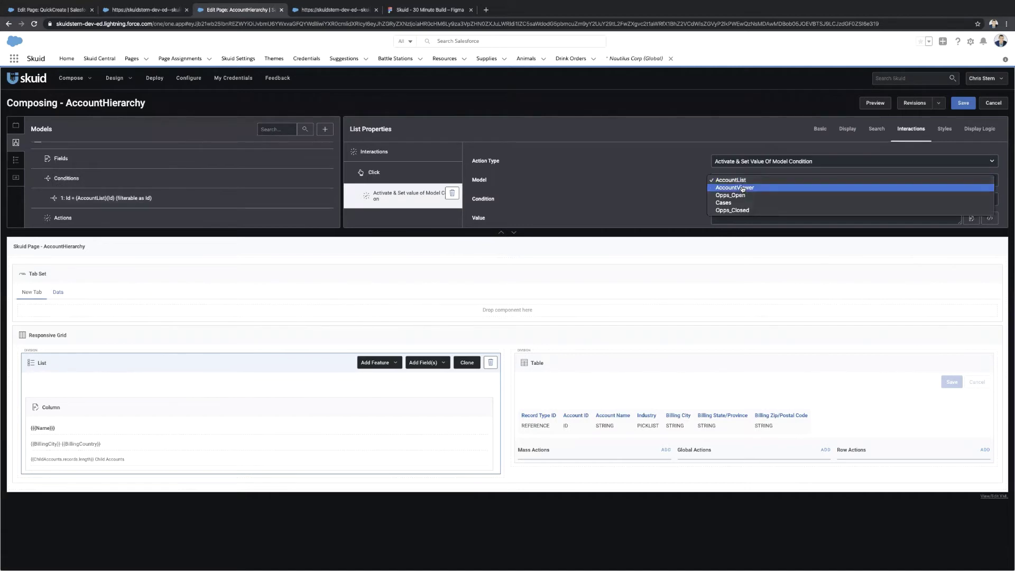
left_click(746, 189)
left_click(740, 199)
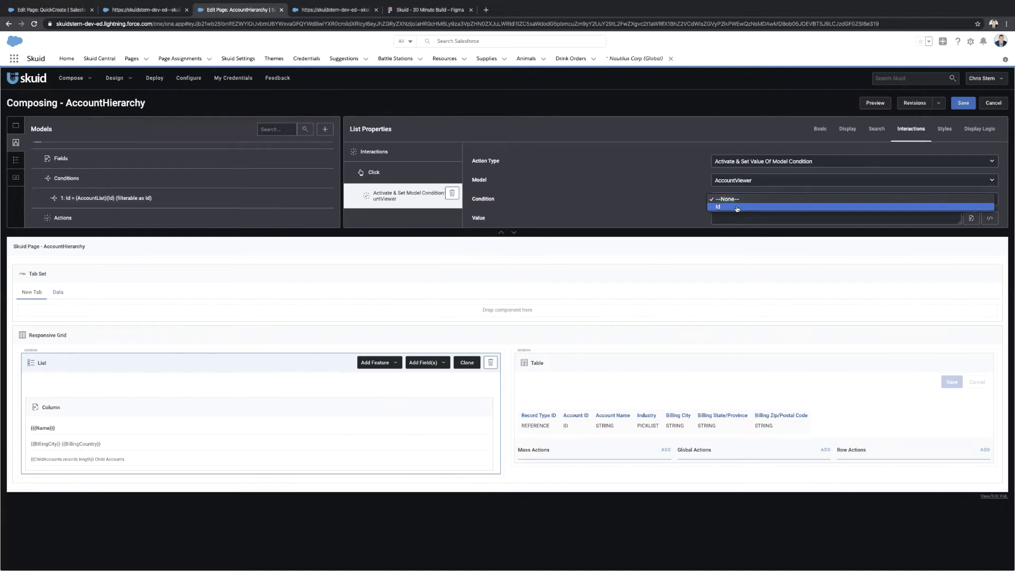
left_click(741, 208)
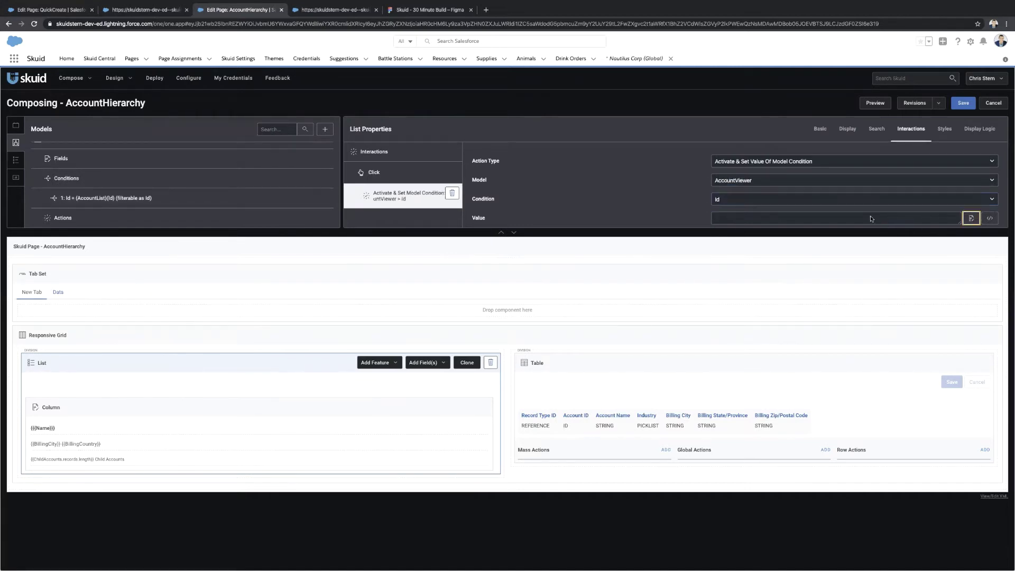
left_click(971, 218)
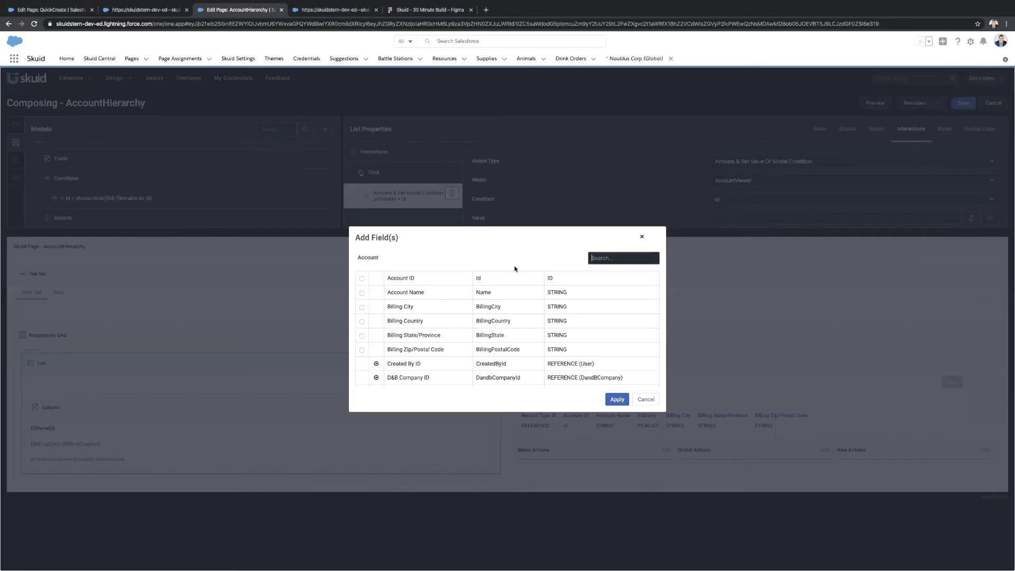
Set the value of the list's model condition action to the Account ID field, and check the Figma mockup and the page preview.
left_click(362, 279)
left_click(617, 399)
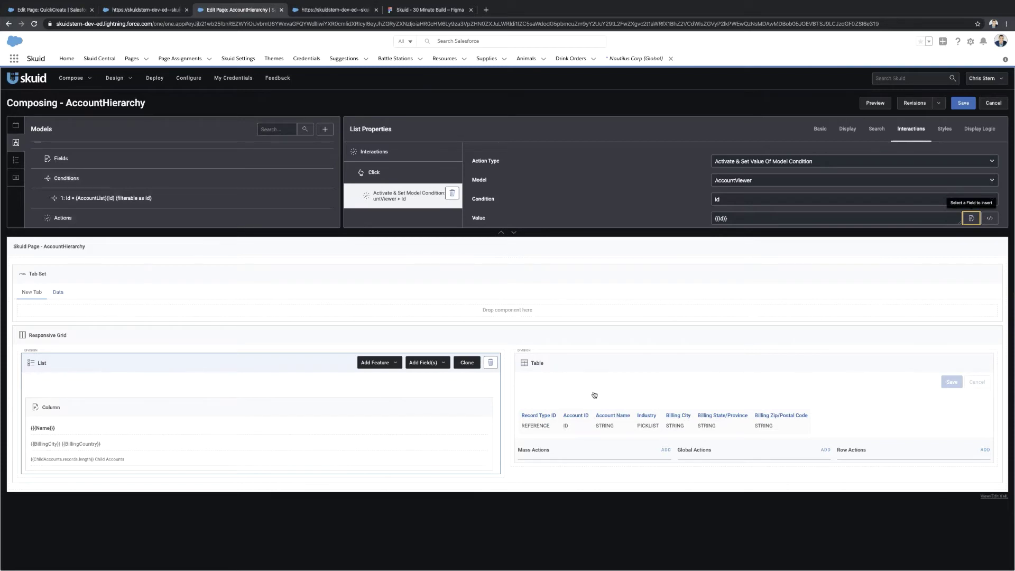
left_click(430, 10)
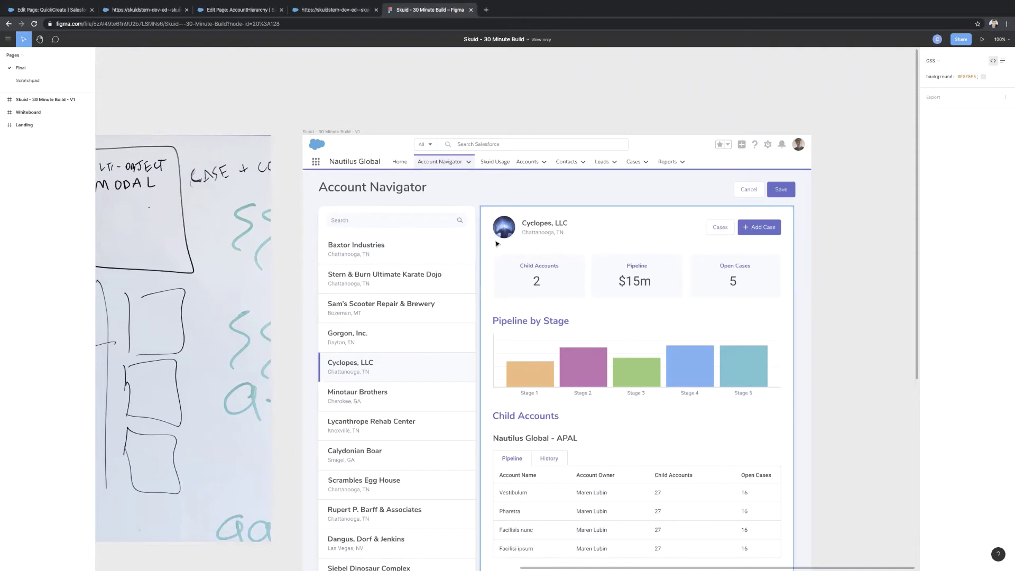
left_click(340, 8)
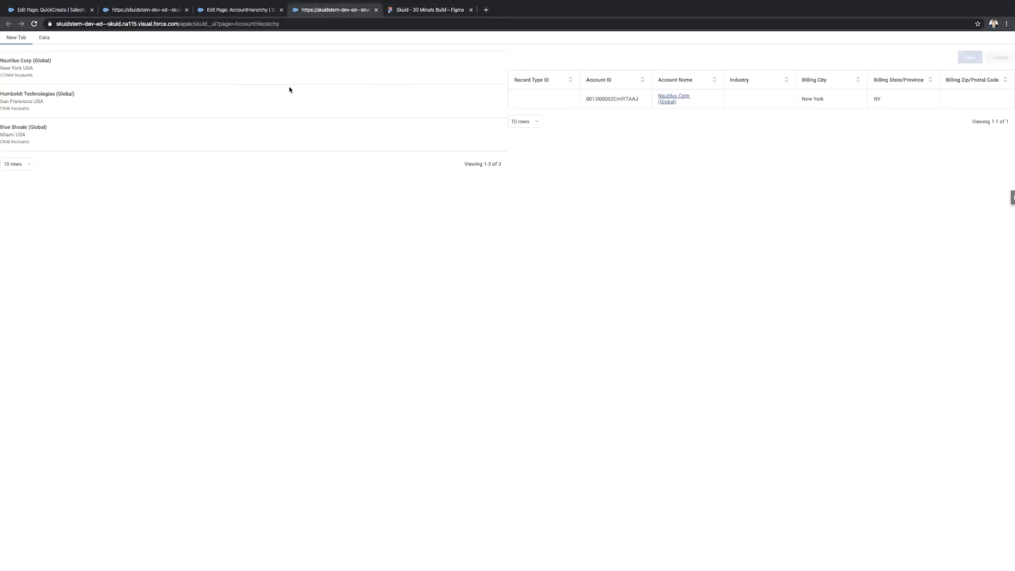
left_click(241, 10)
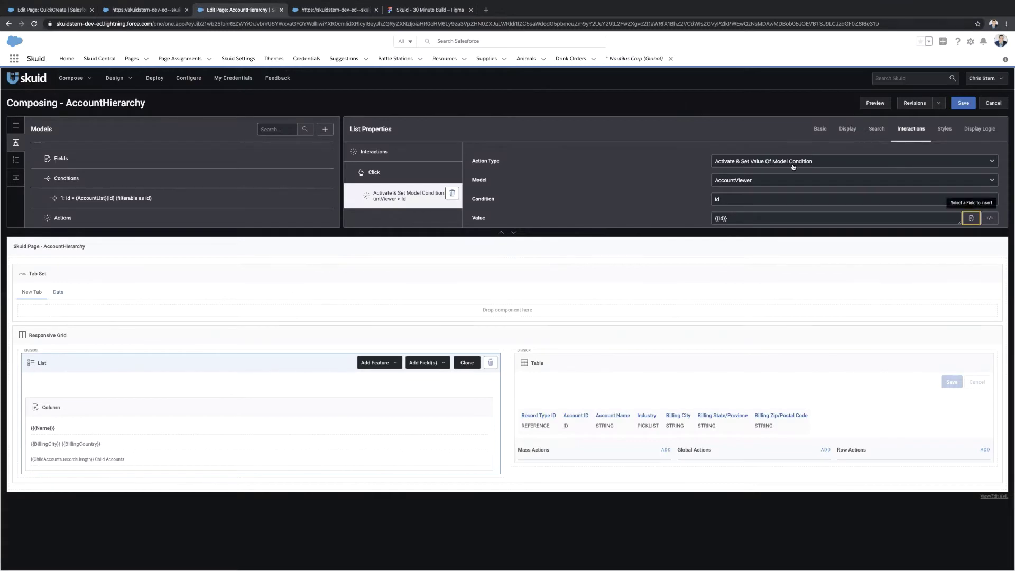
Add a Query Model action for AccountViewer to the list's click interaction and save the page.
left_click(411, 177)
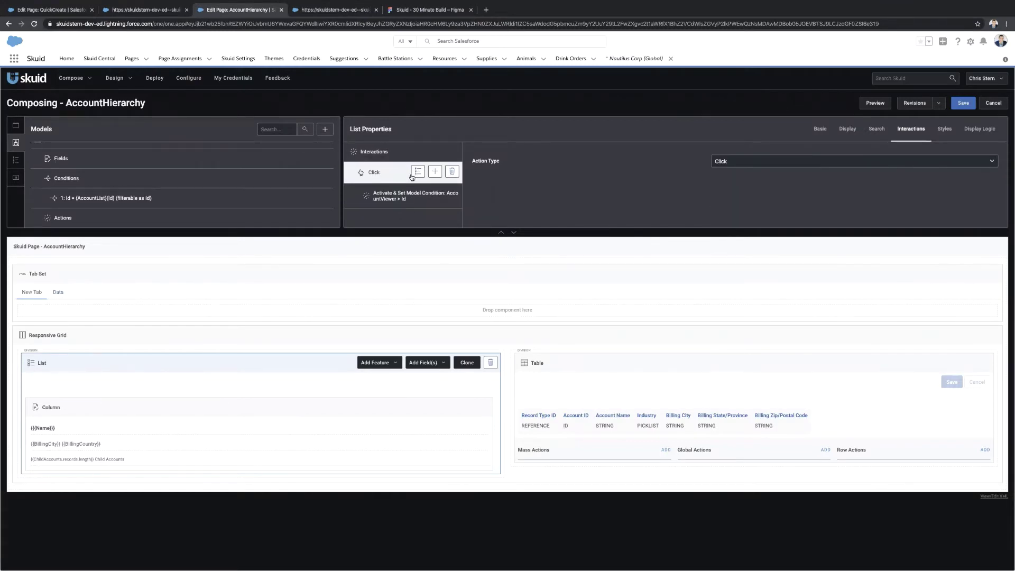
left_click(435, 174)
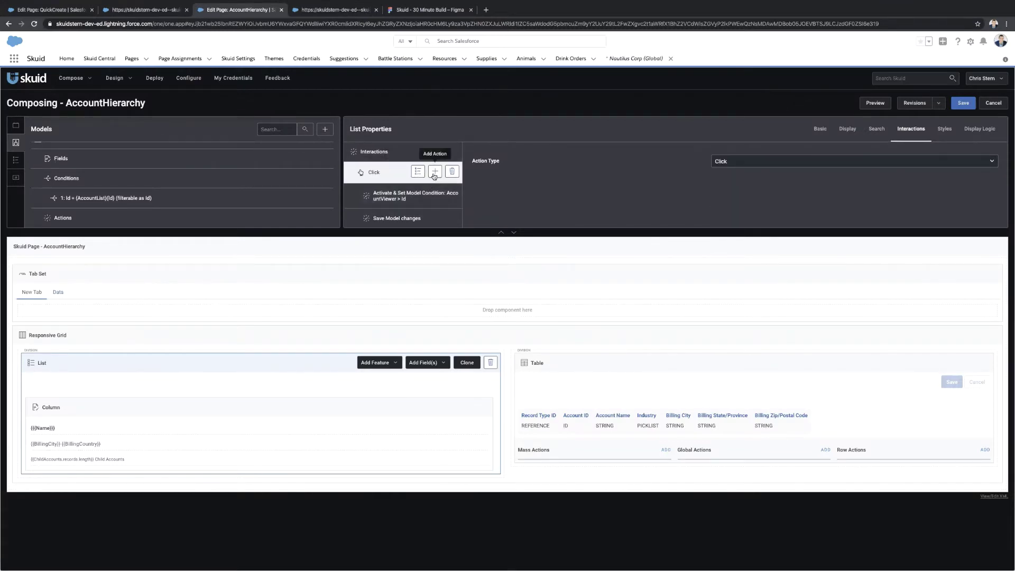
left_click(402, 219)
left_click(775, 162)
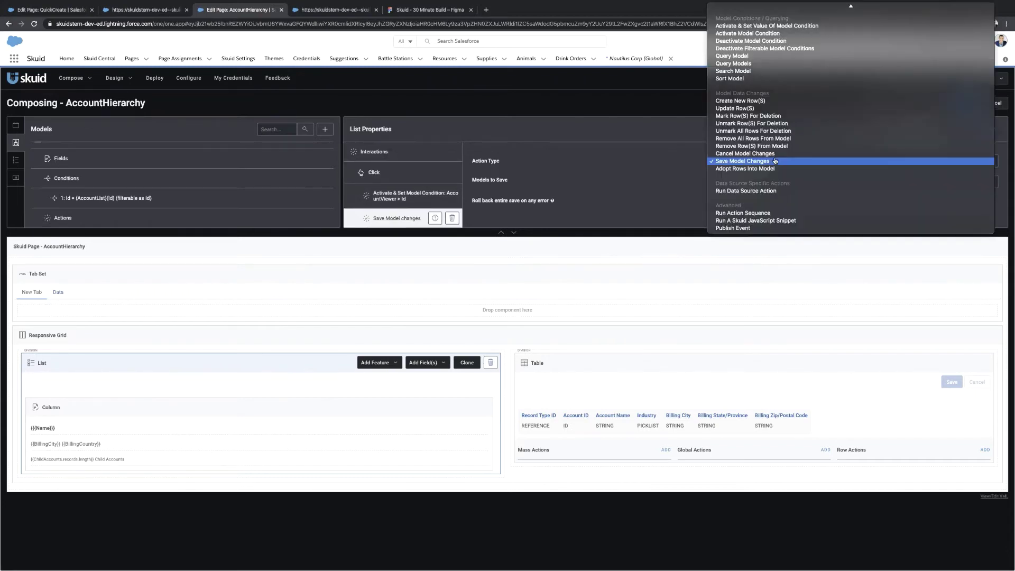
key("q")
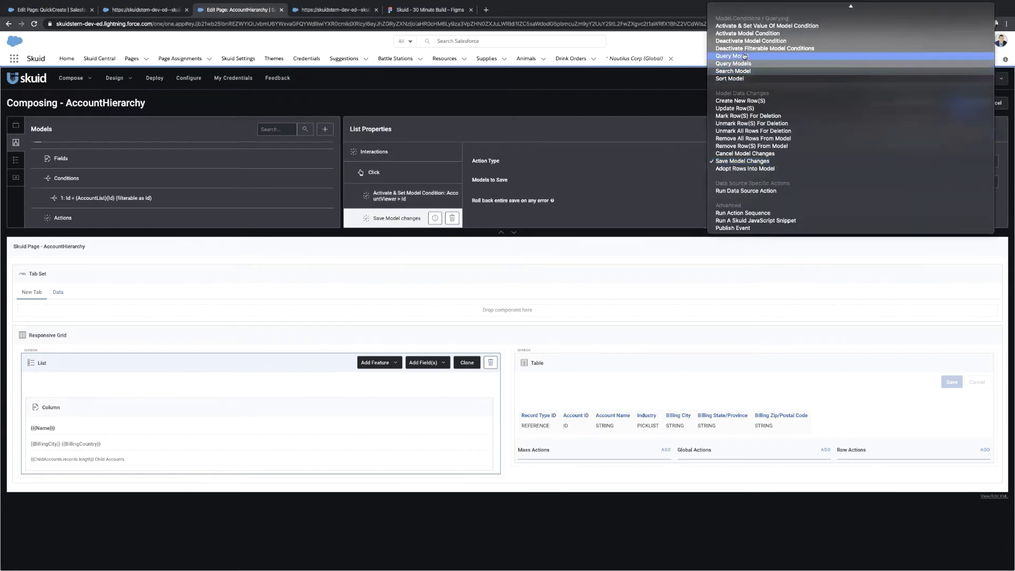
key("Return")
left_click(735, 180)
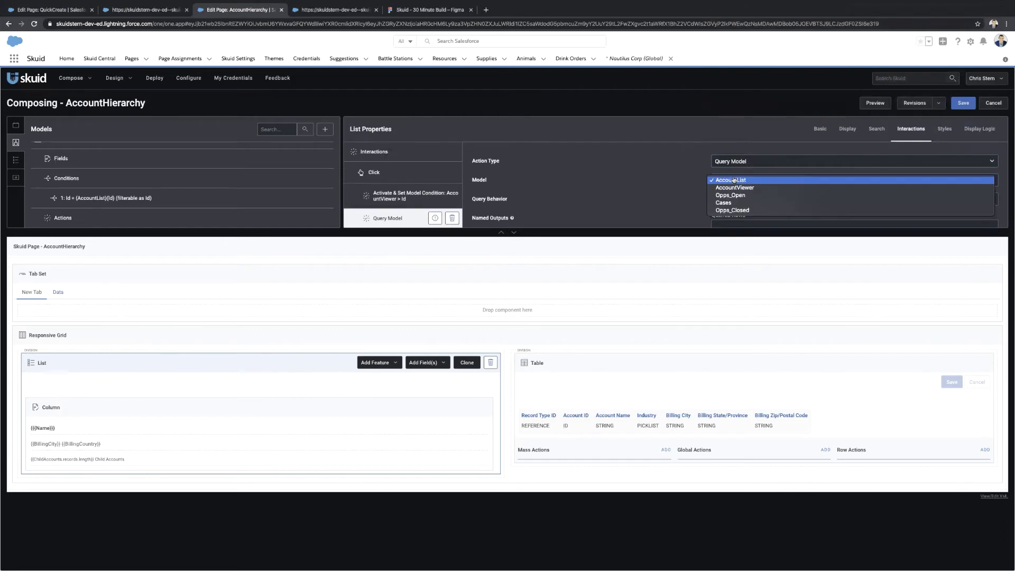
left_click(735, 188)
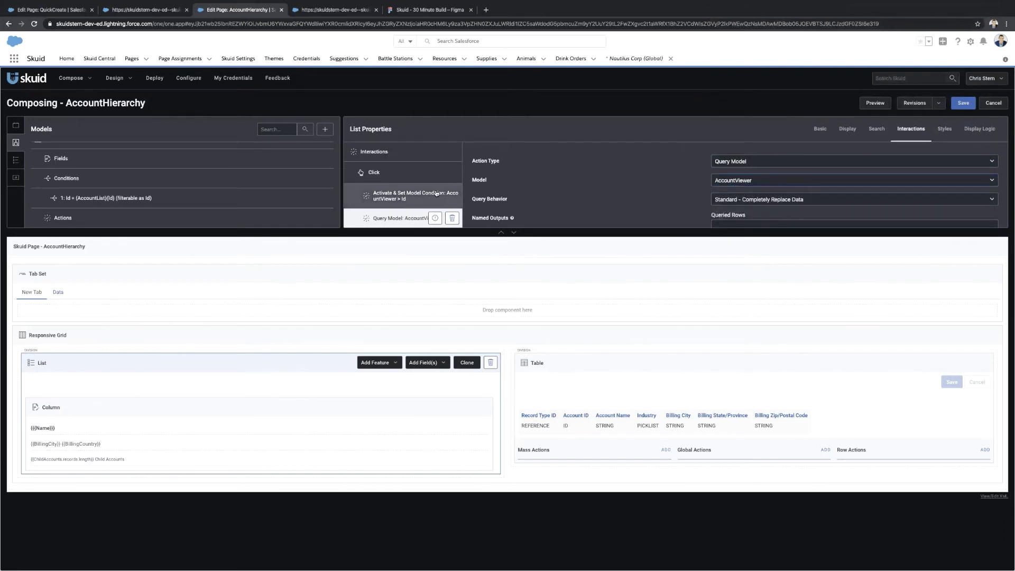
left_click(963, 103)
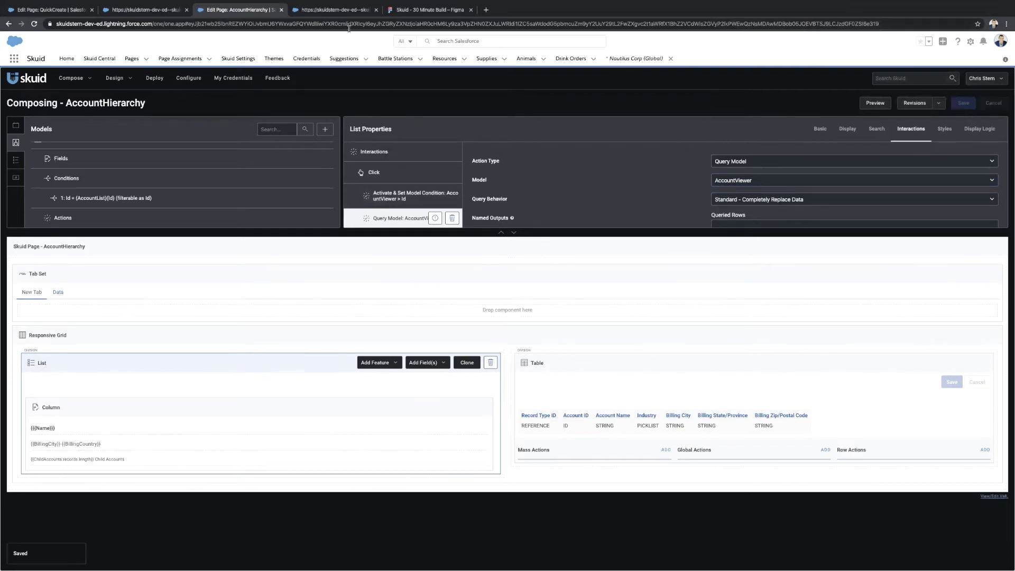
Reload the page preview, test the list with Humboldt Technologies, Blue Shoals and Nautilus Corp, and compare with the Figma mockup.
key("ctrl+Tab")
key("ctrl+r")
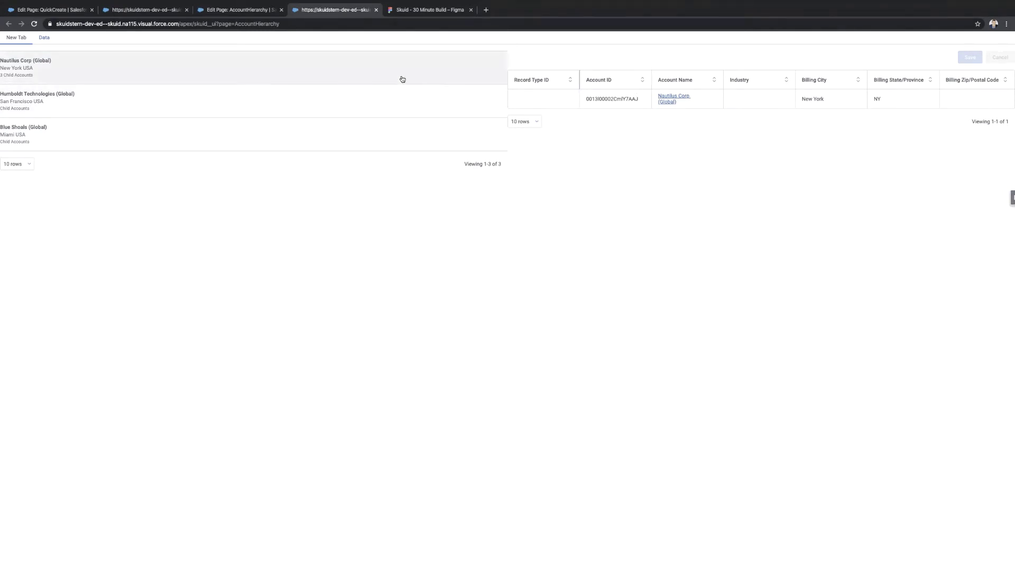
left_click(301, 105)
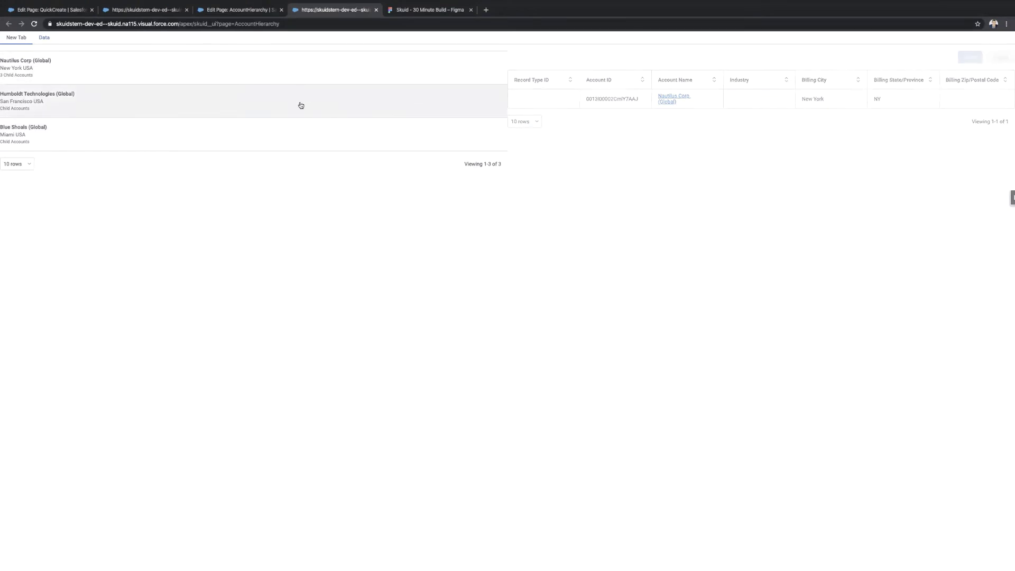
left_click(298, 133)
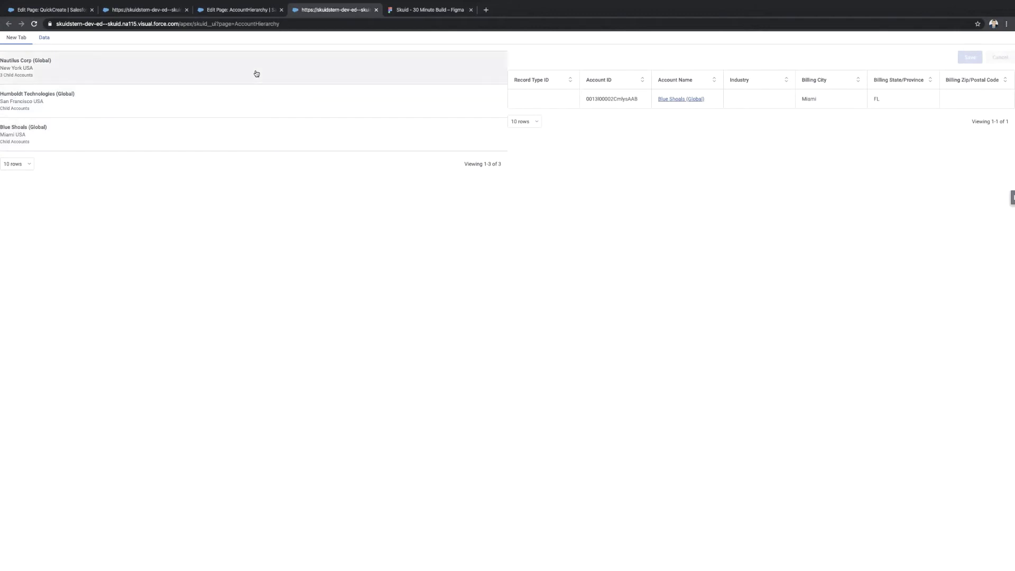
left_click(252, 67)
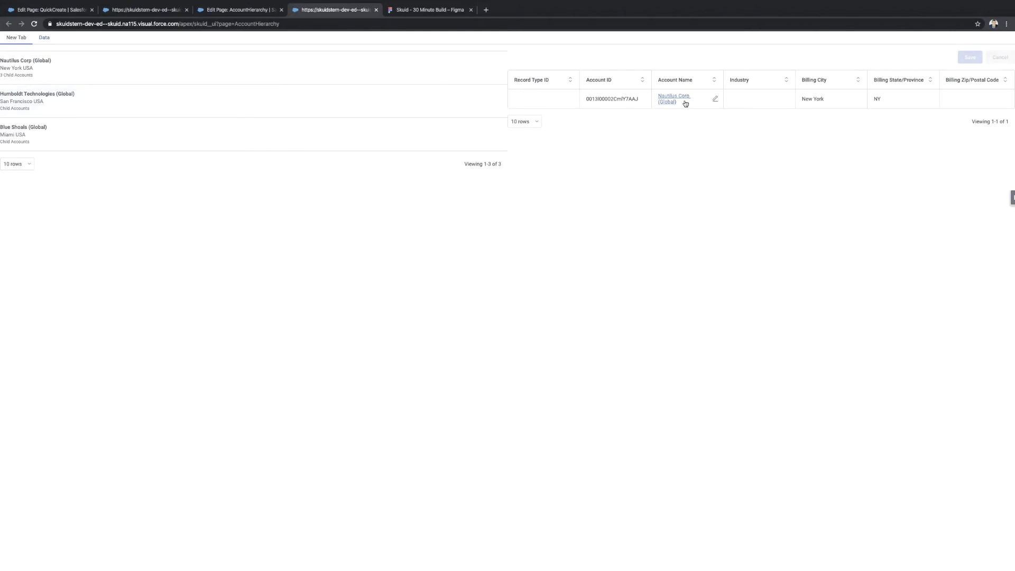
left_click(431, 9)
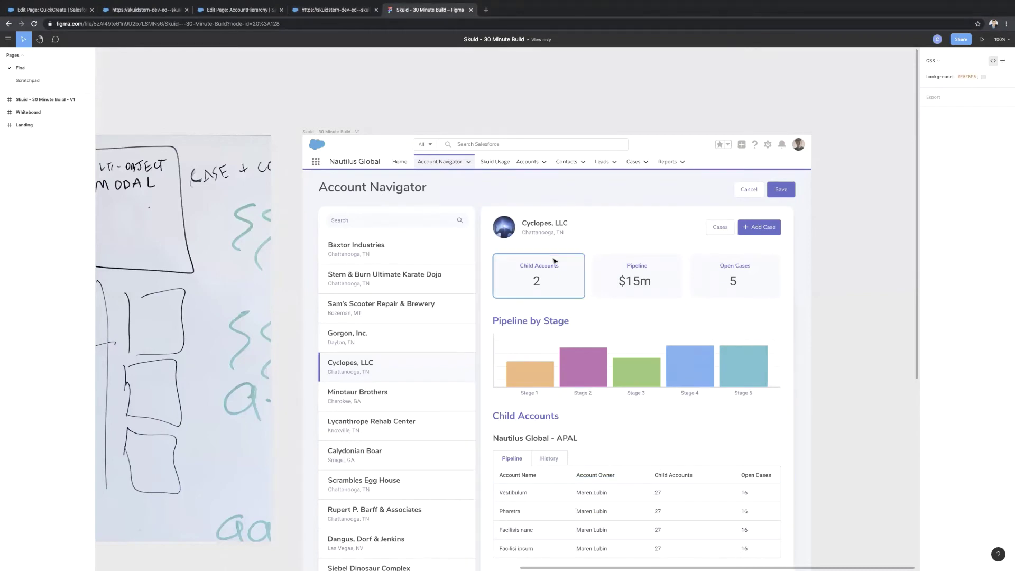
Back in the page composer, duplicate the AccountViewer model and place the copy directly below the original.
left_click(234, 12)
left_click(514, 232)
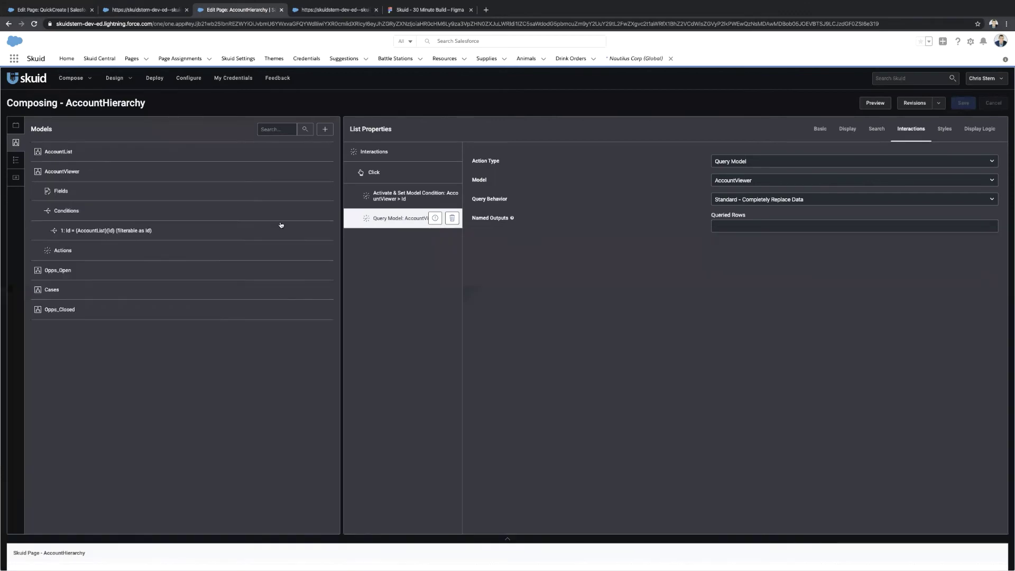
left_click(168, 177)
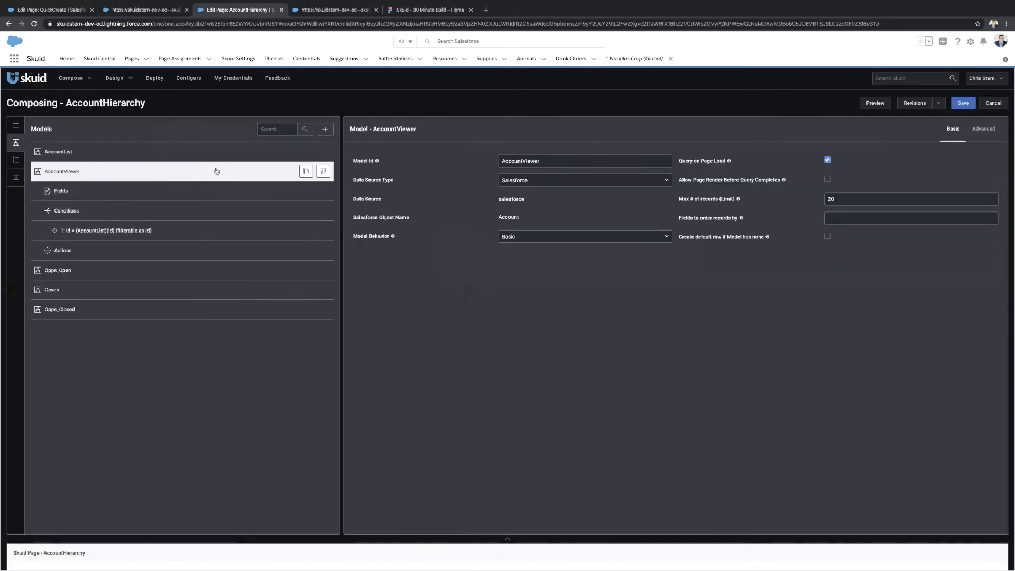
left_click(306, 172)
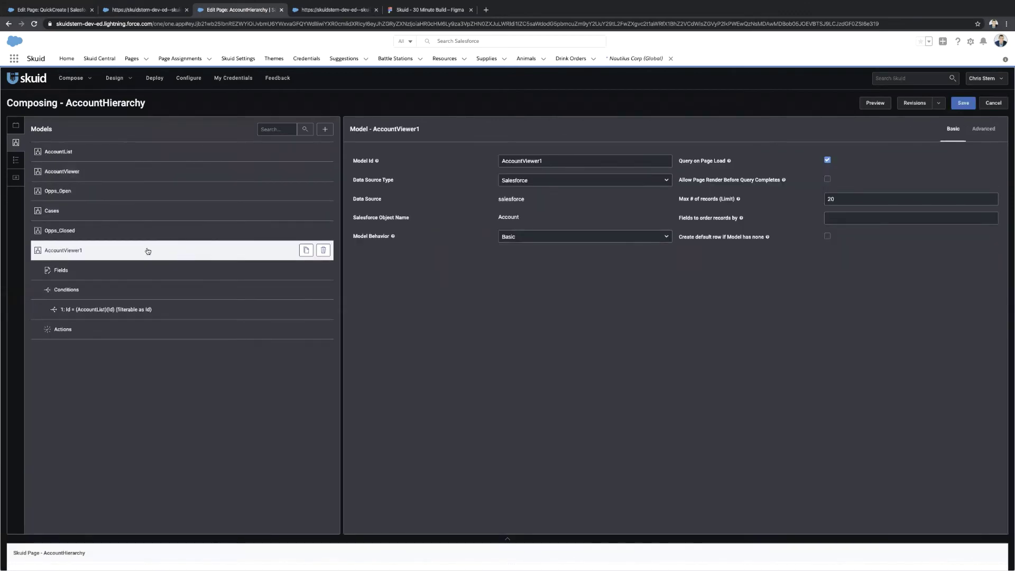
left_click_drag(64, 252, 62, 189)
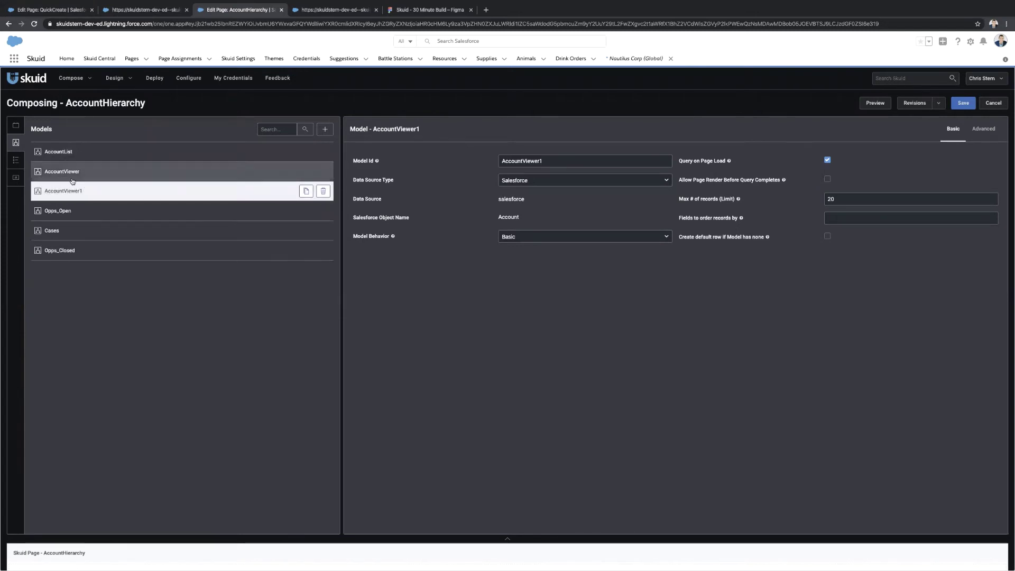
Rename the duplicated model as ChildAccounts.
left_click(79, 192)
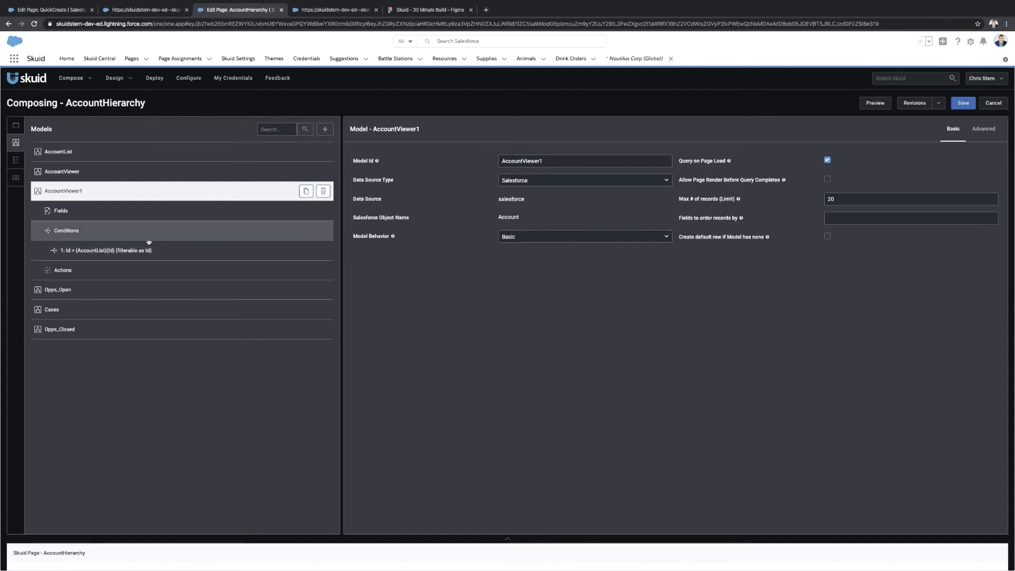
double_click(512, 162)
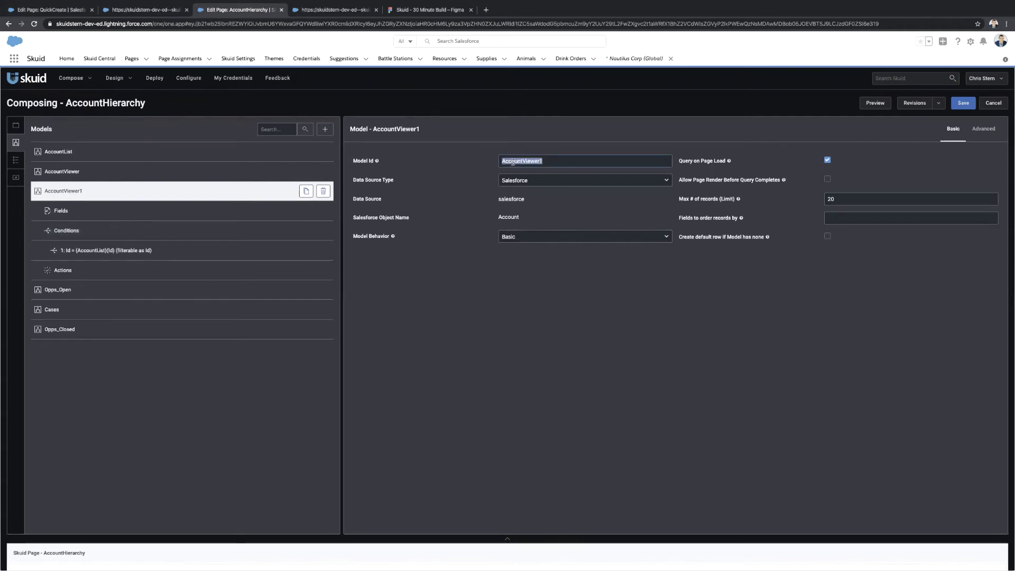
type("ChildAccount")
key("Return")
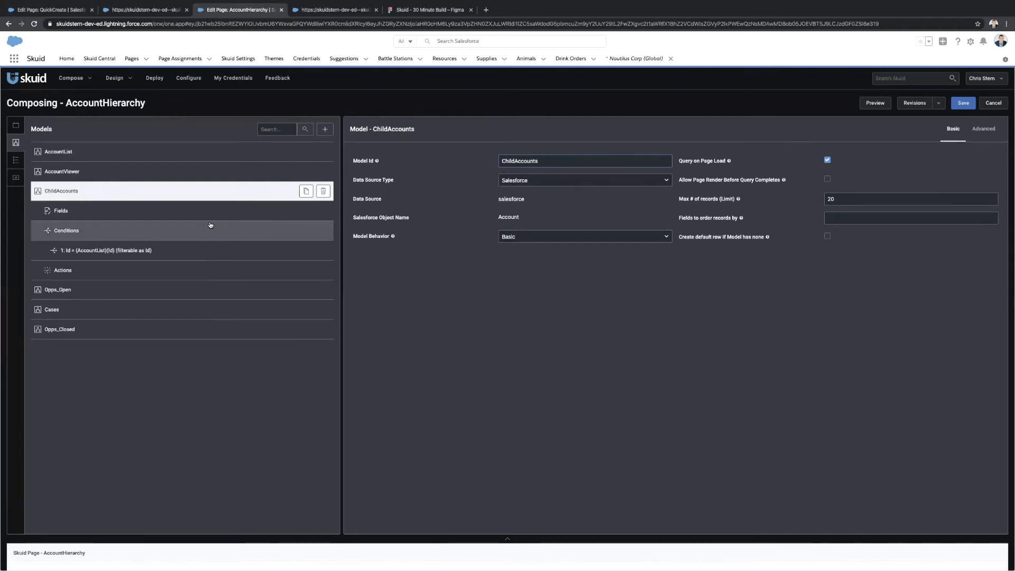
Change the field of the ChildAccounts model's condition to ParentId.
left_click(183, 250)
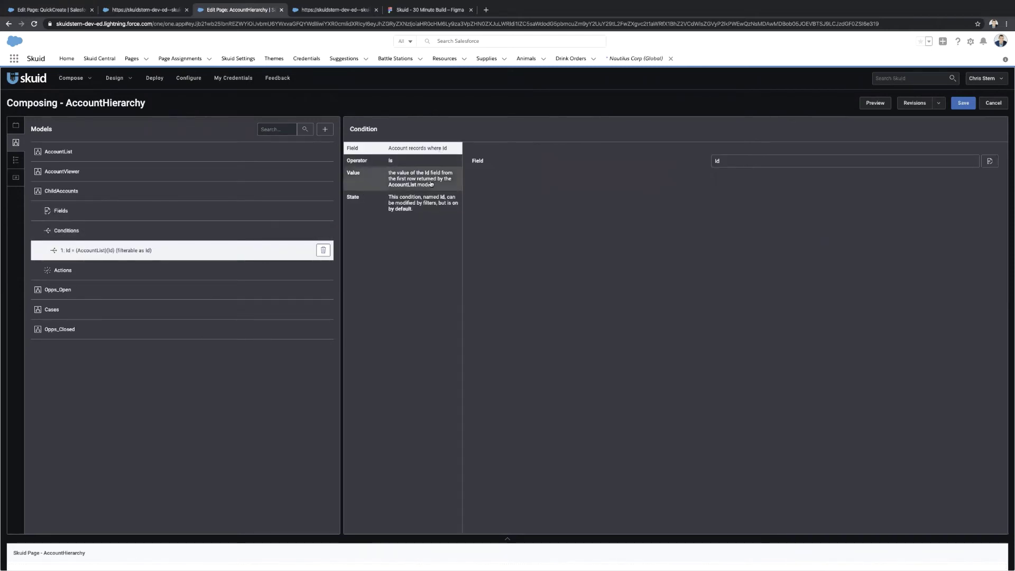
left_click(990, 160)
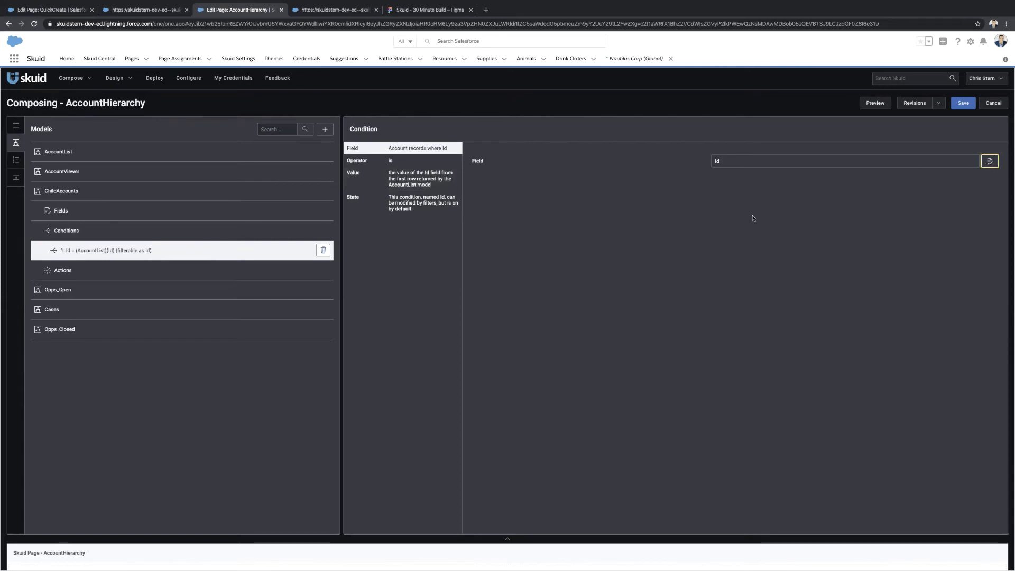
type("par")
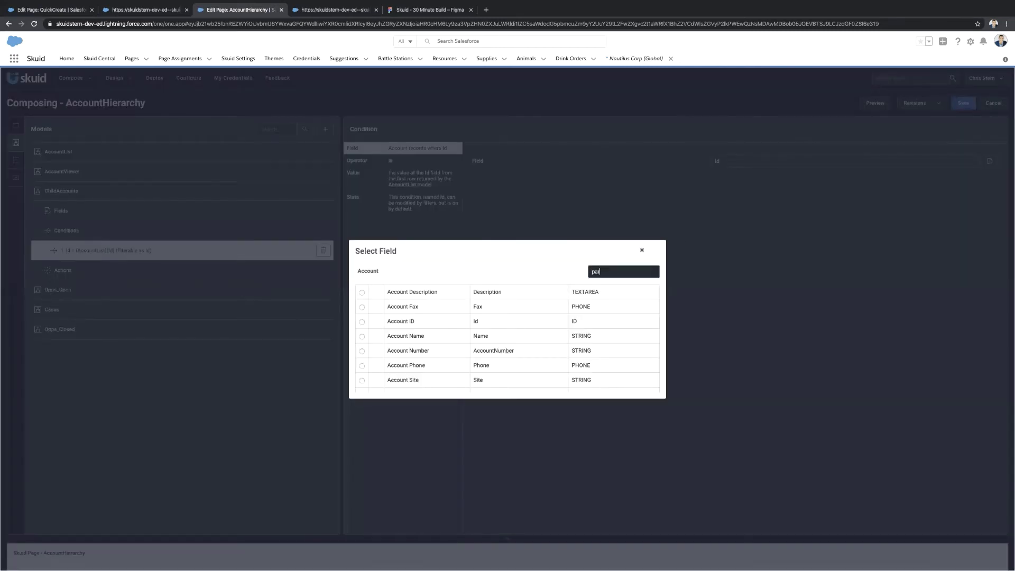
left_click(362, 294)
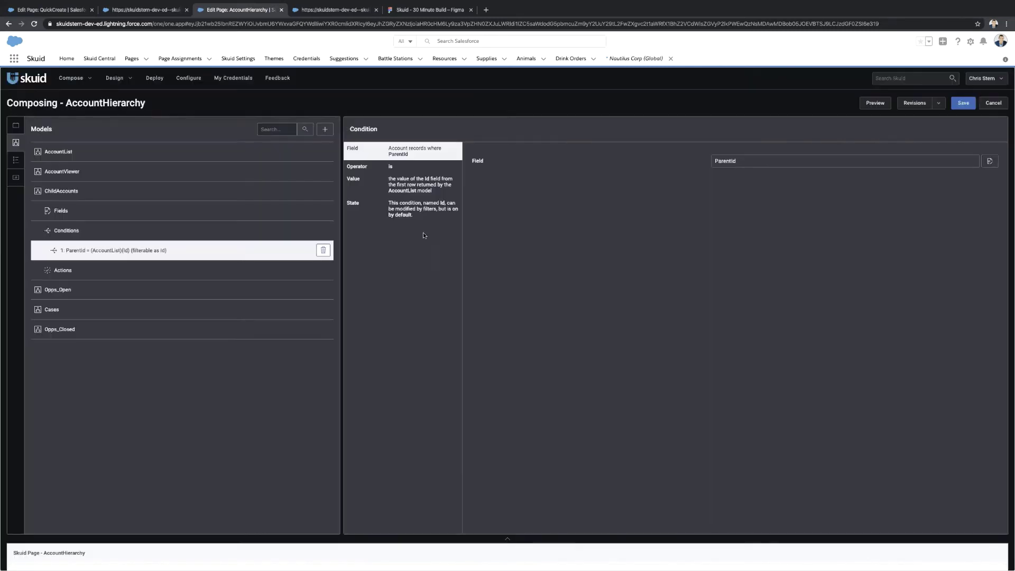
Set the ParentId condition's source model to AccountViewer, review the preview and the condition's state, and save the page.
left_click(428, 181)
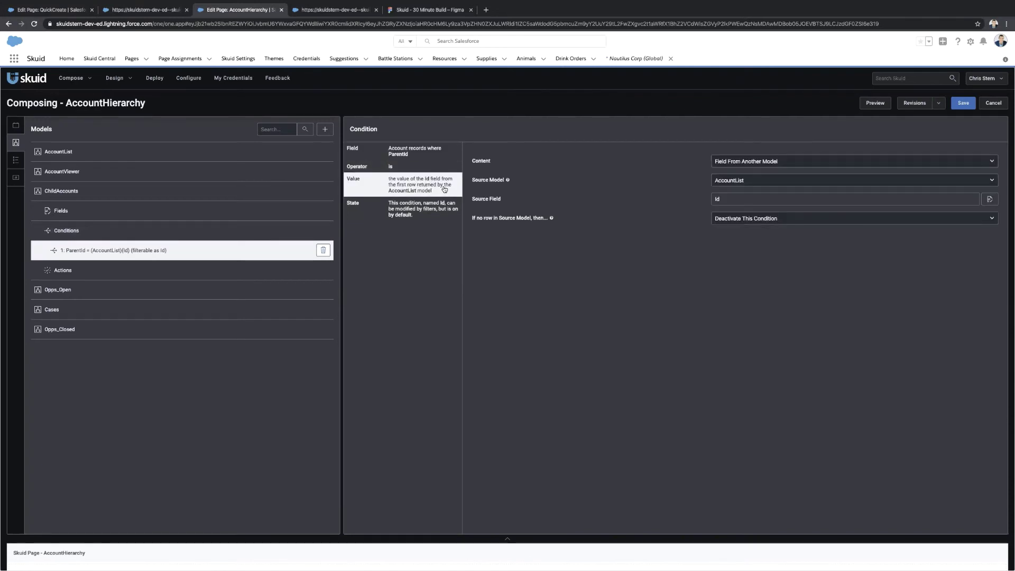
left_click(760, 181)
left_click(756, 189)
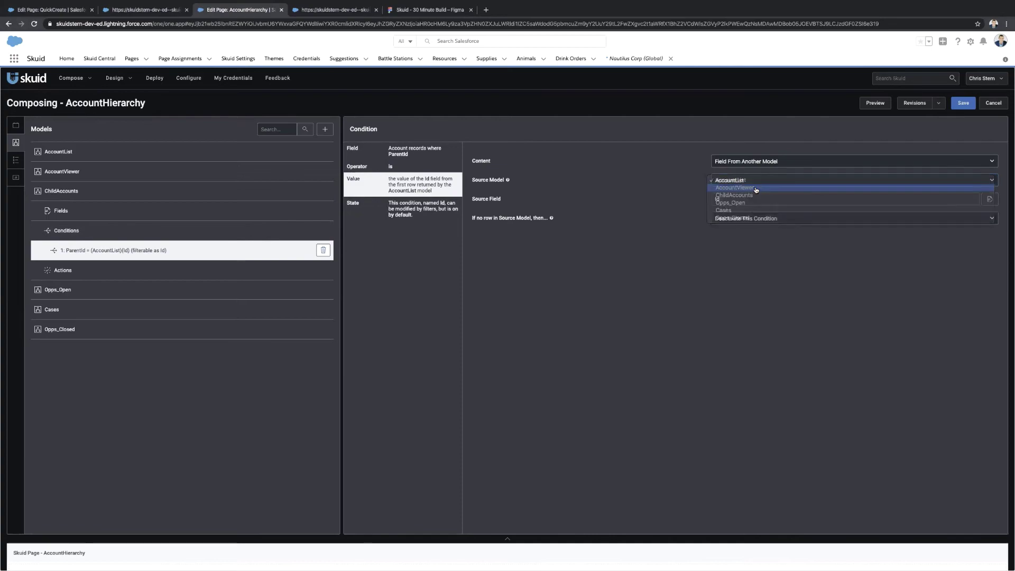
left_click(343, 10)
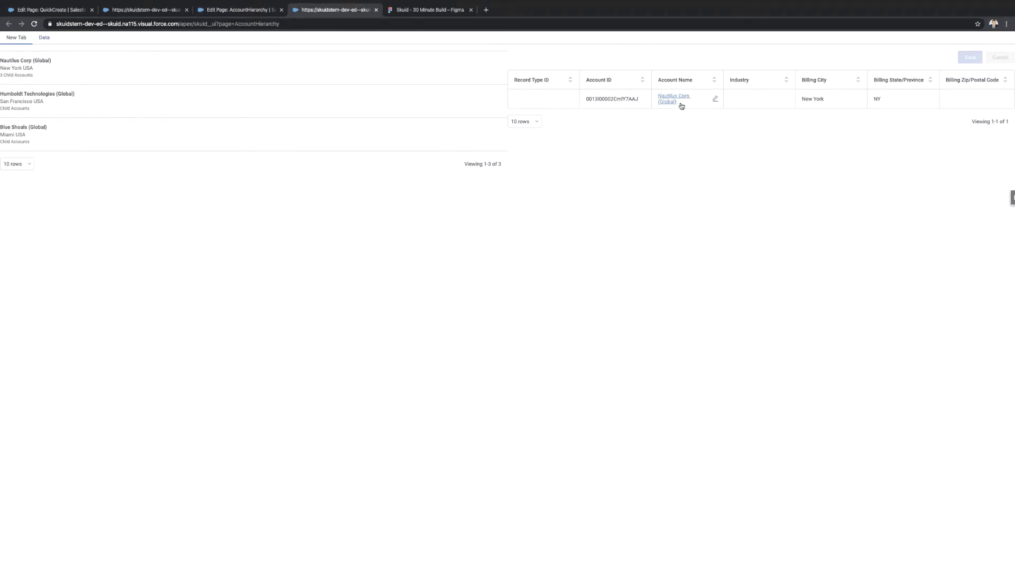
left_click(253, 14)
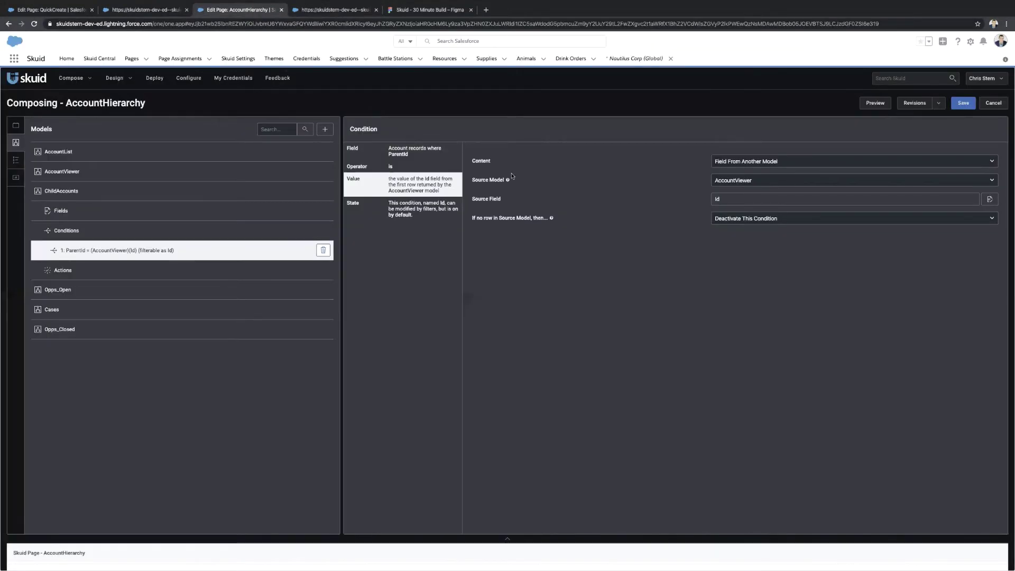
left_click(429, 209)
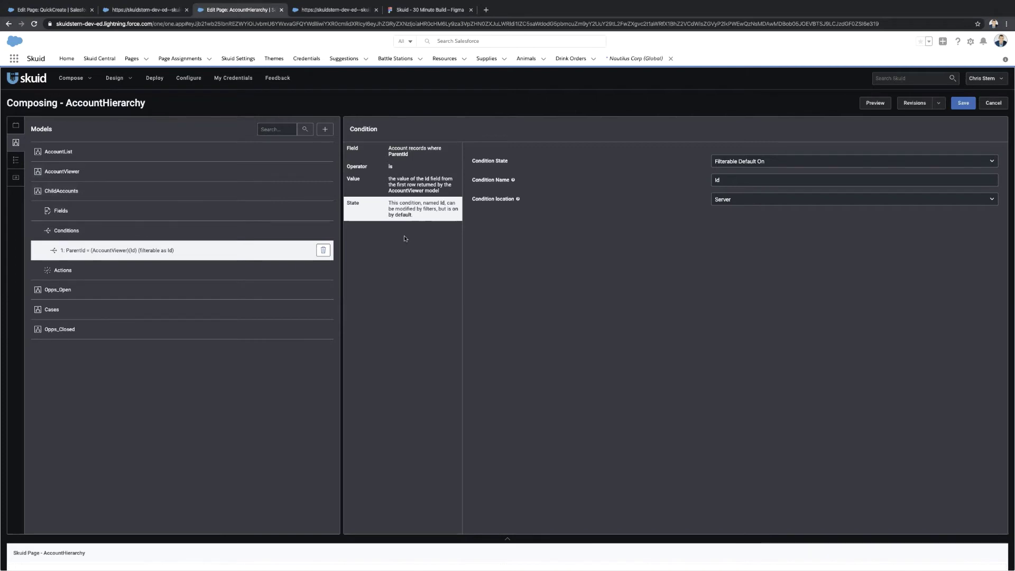
left_click(964, 103)
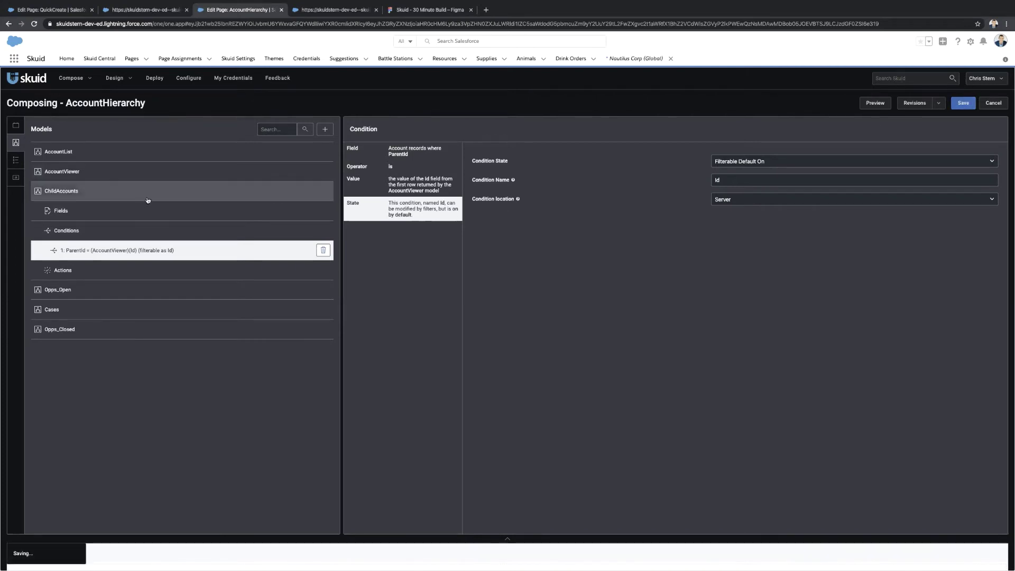
Add a table on the ChildAccounts model and place it below the existing table in the responsive grid's second division.
left_click(508, 540)
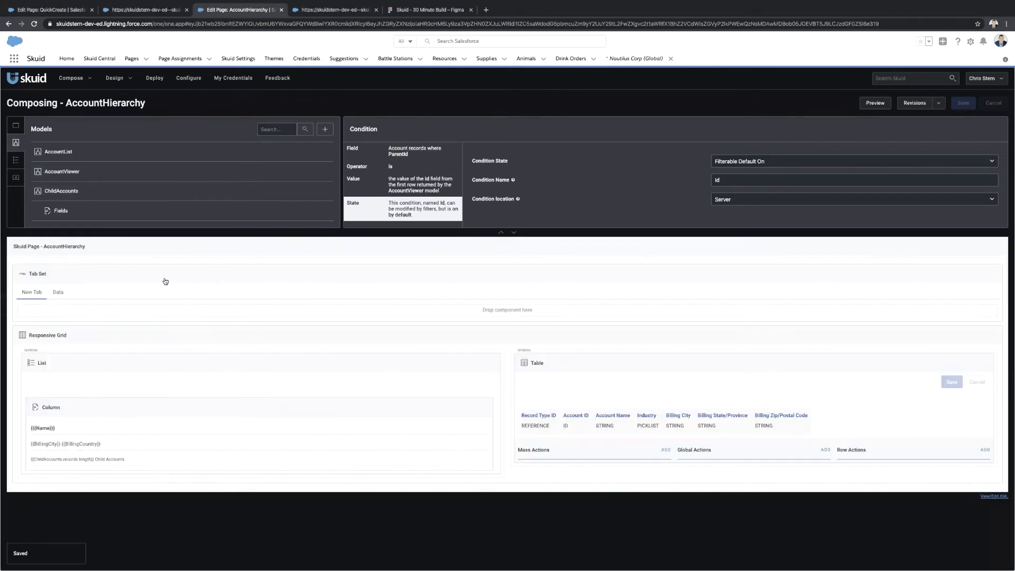
left_click_drag(71, 190, 413, 309)
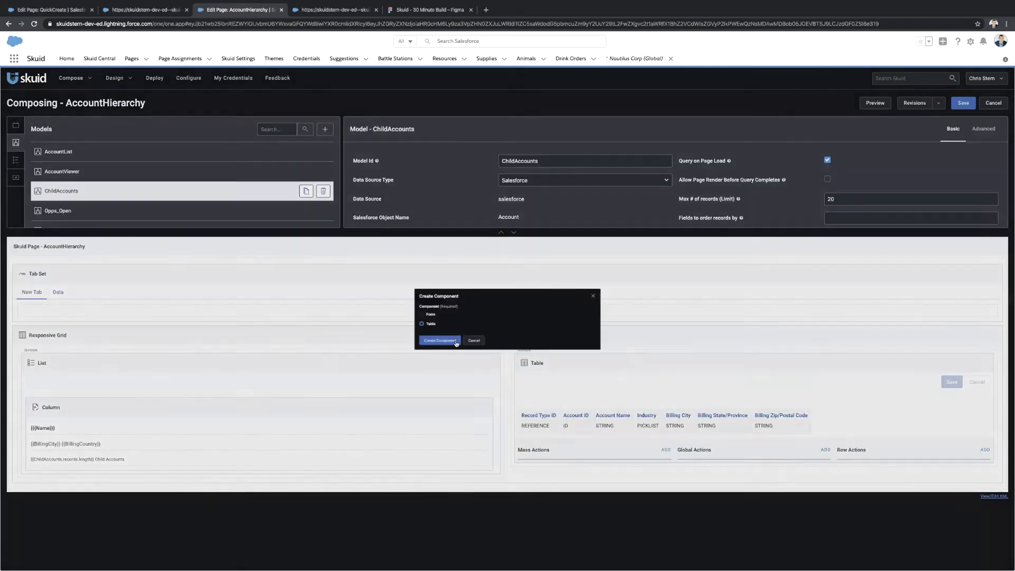
left_click(408, 350)
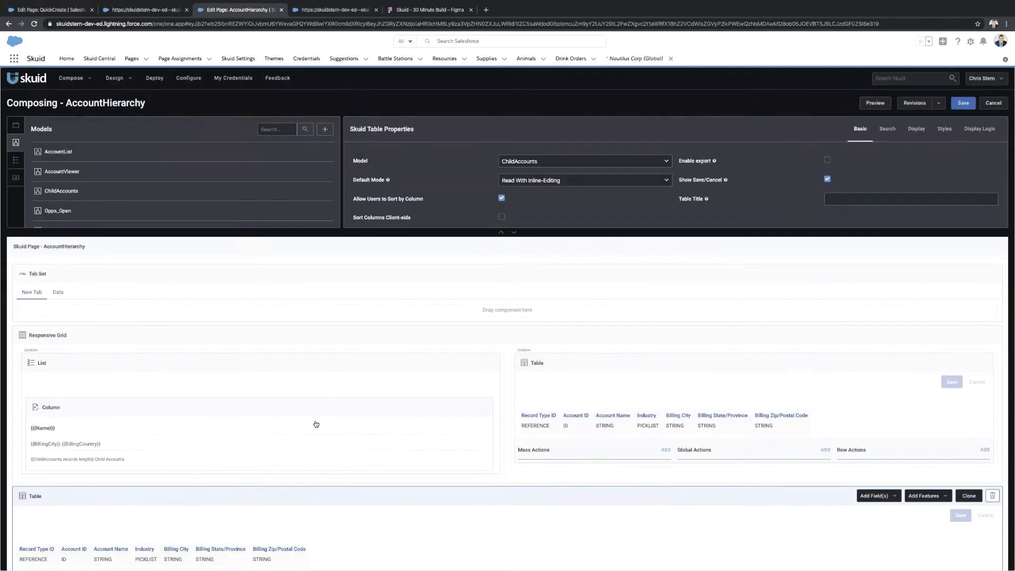
scroll(312, 423, "down", 3)
left_click_drag(86, 414, 553, 387)
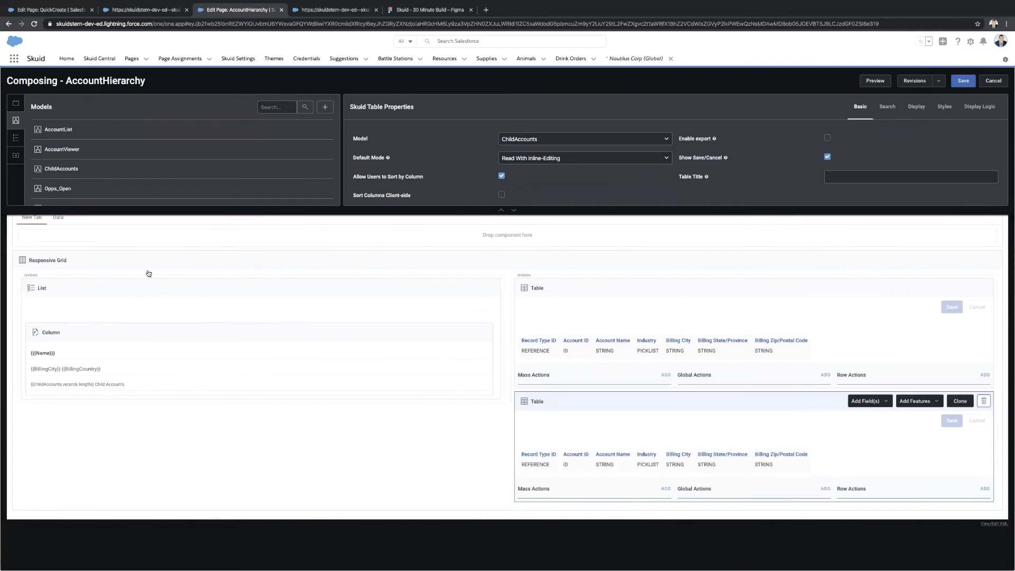
Add a Query Models action at the end of the account list's click interaction.
left_click(148, 294)
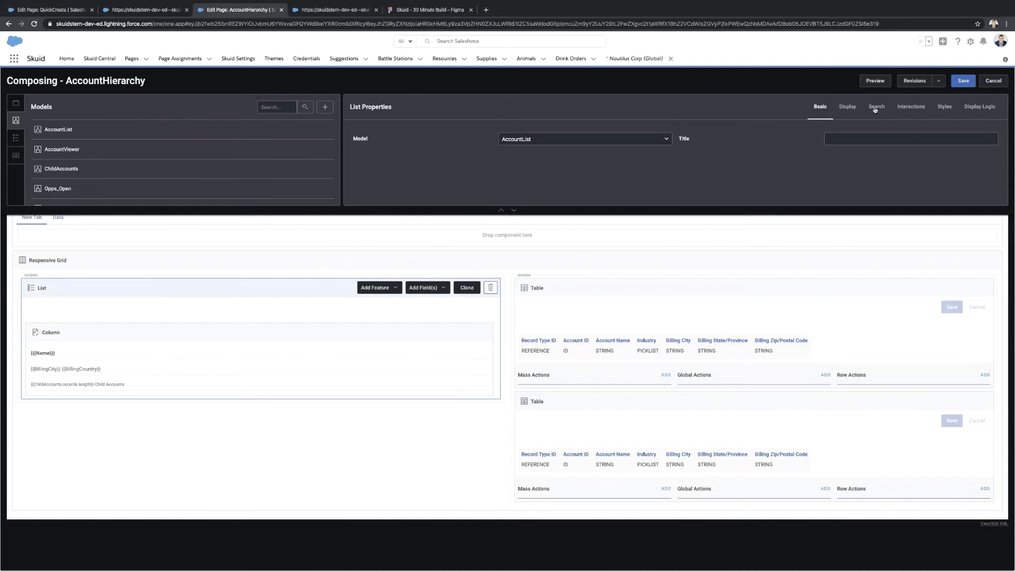
left_click(910, 107)
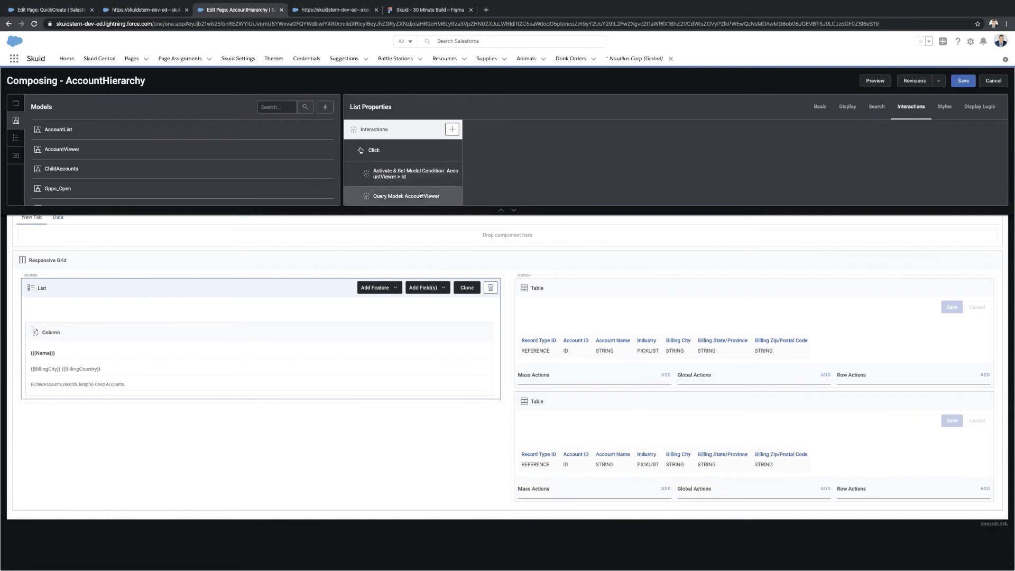
left_click(420, 154)
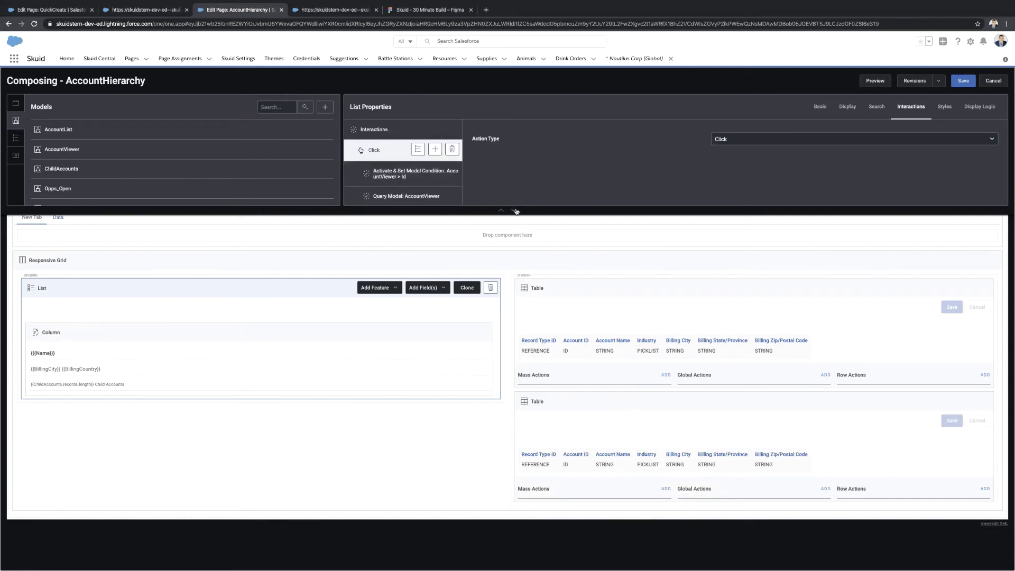
left_click(516, 211)
left_click(435, 150)
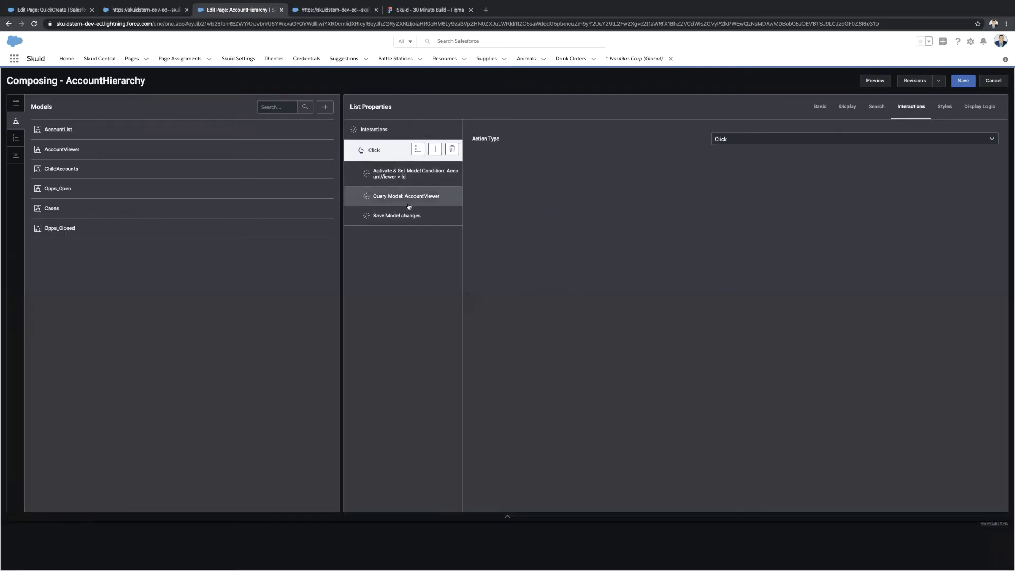
left_click(407, 216)
left_click(754, 141)
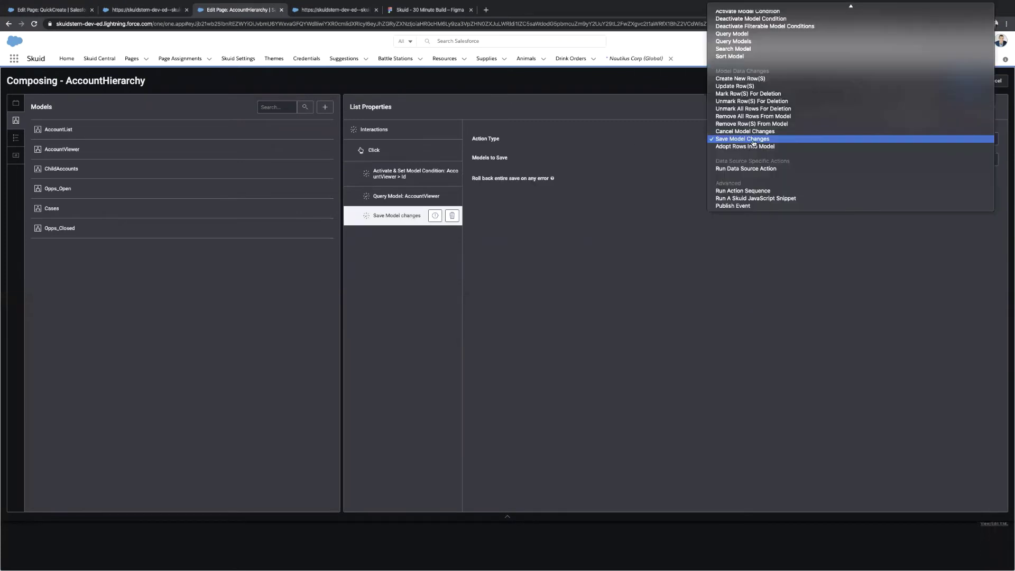
key("q")
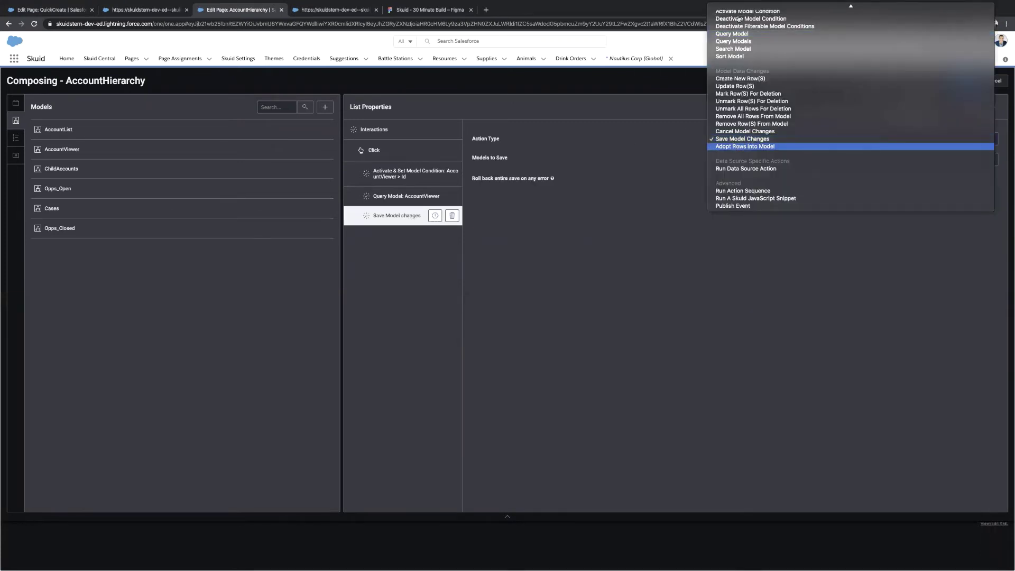
left_click(464, 159)
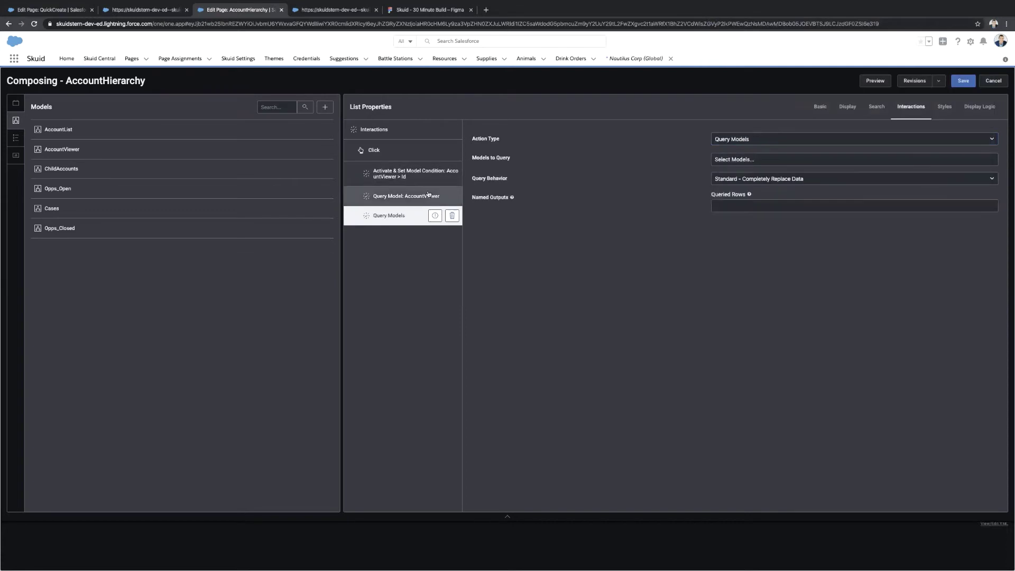
Set the new query action to query the ChildAccounts model, and save the page.
left_click(762, 159)
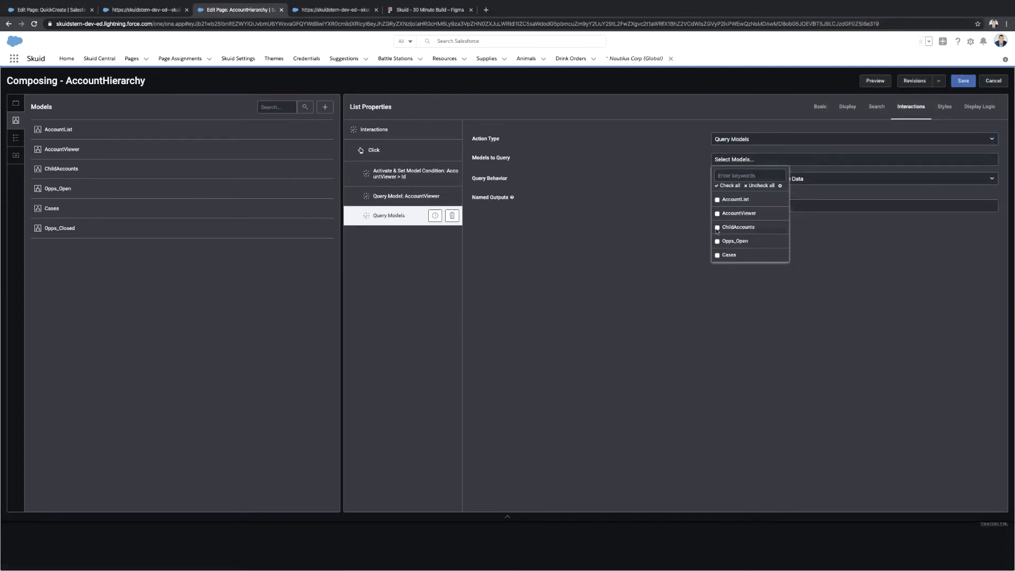
left_click(717, 229)
left_click(662, 259)
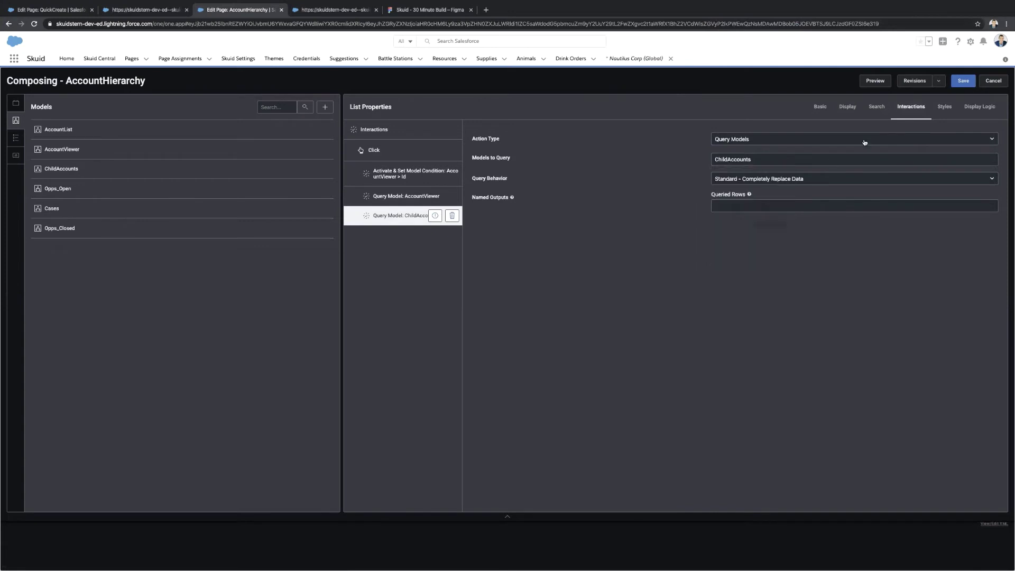
left_click(967, 81)
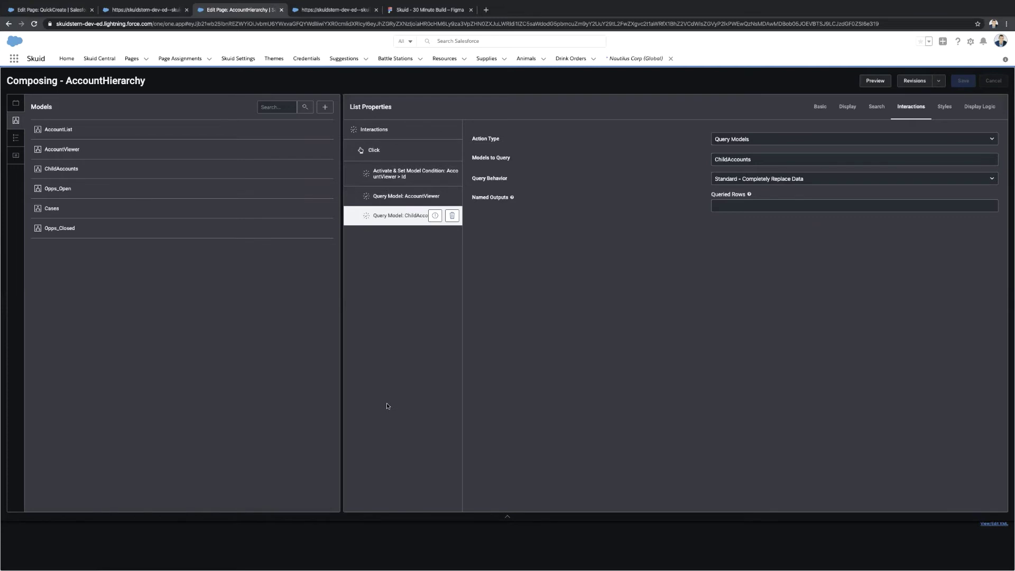
left_click(507, 517)
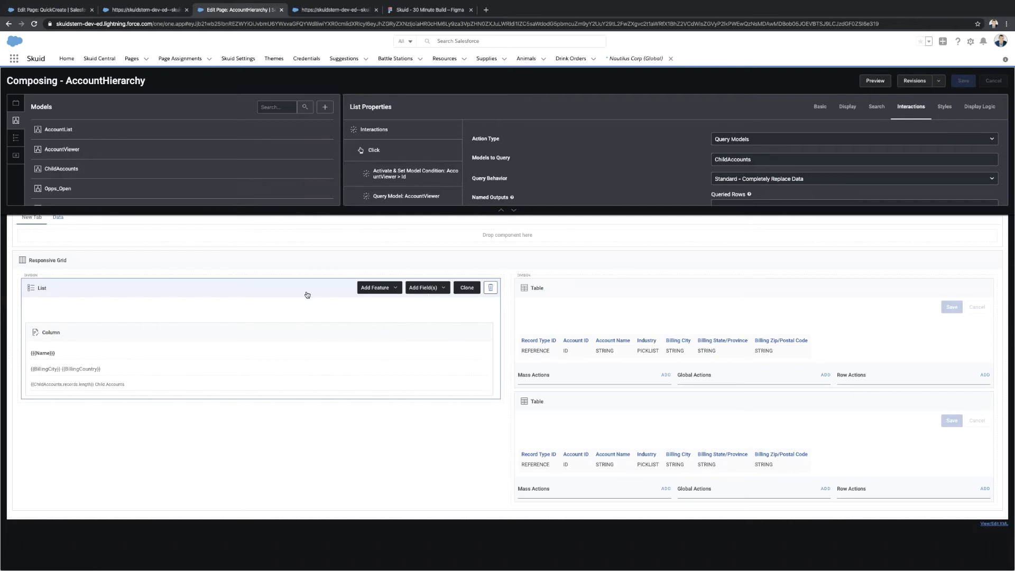
Reload the AccountHierarchy preview and select each listed account to check its details and child accounts tables.
left_click(336, 10)
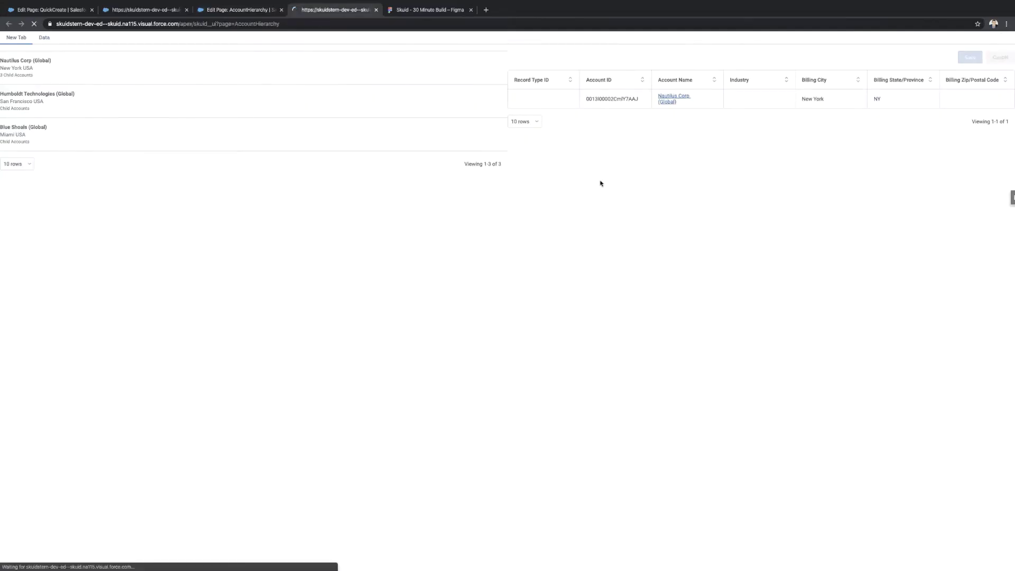
left_click(668, 102)
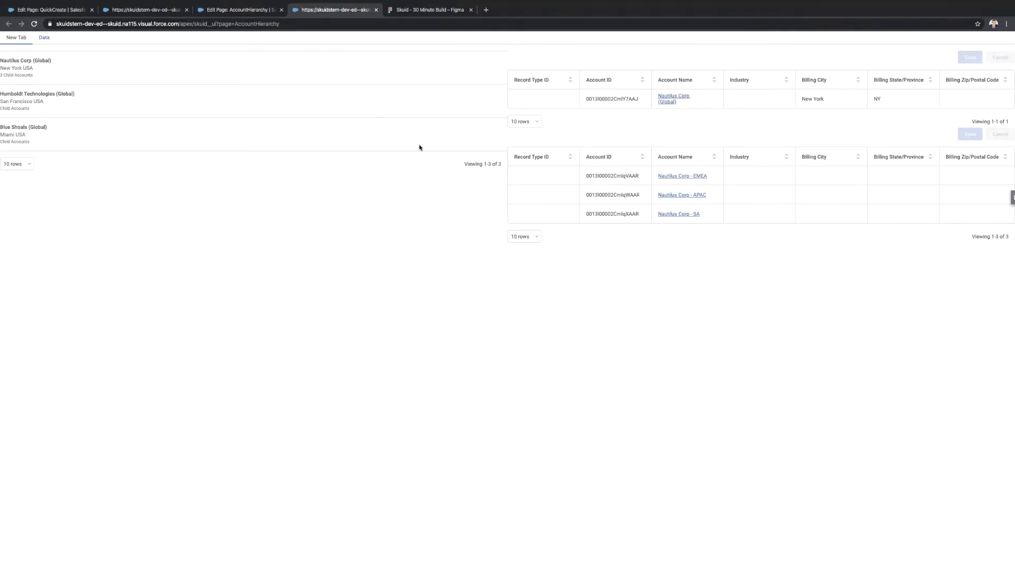
left_click(304, 105)
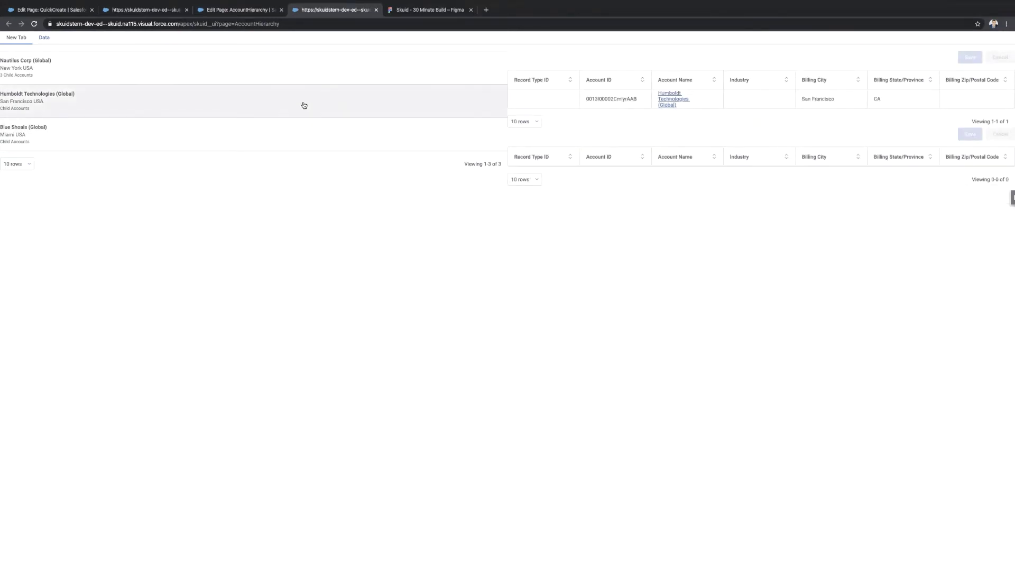
left_click(293, 134)
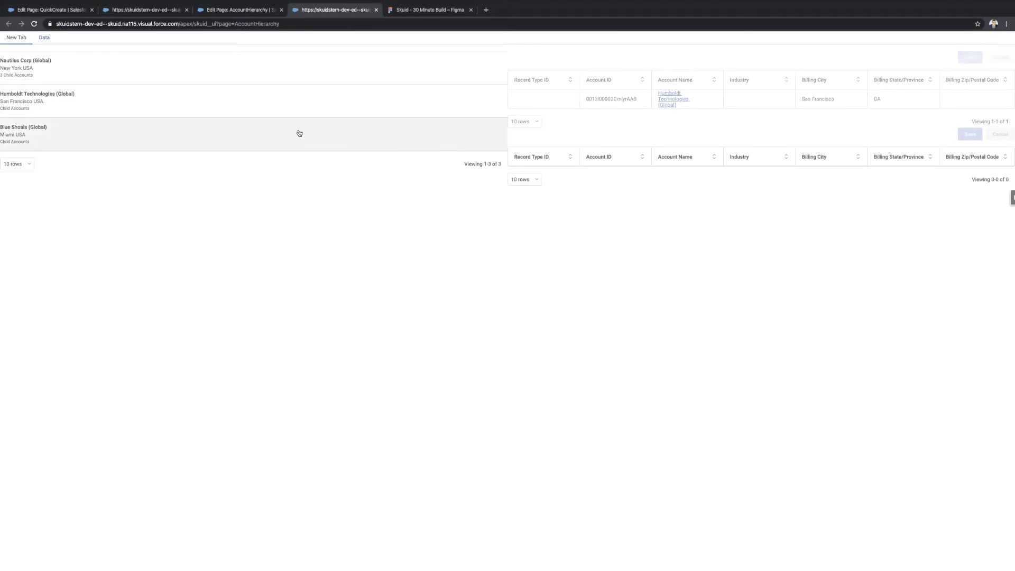
left_click(328, 79)
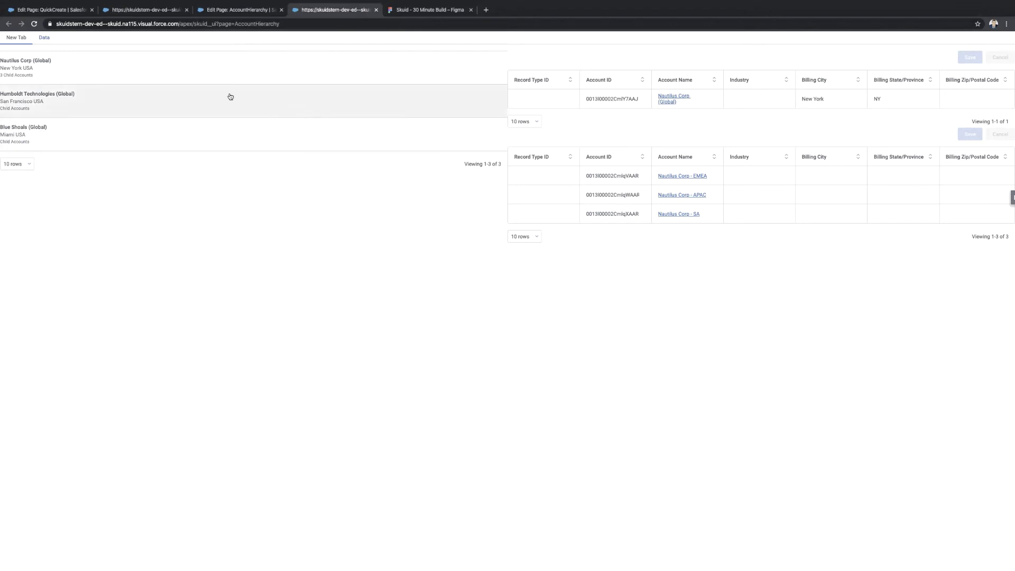
In the QuickCreate preview, create the account Humboldt - NA with Humboldt Technologies (Global) as its parent, and save it.
left_click(159, 10)
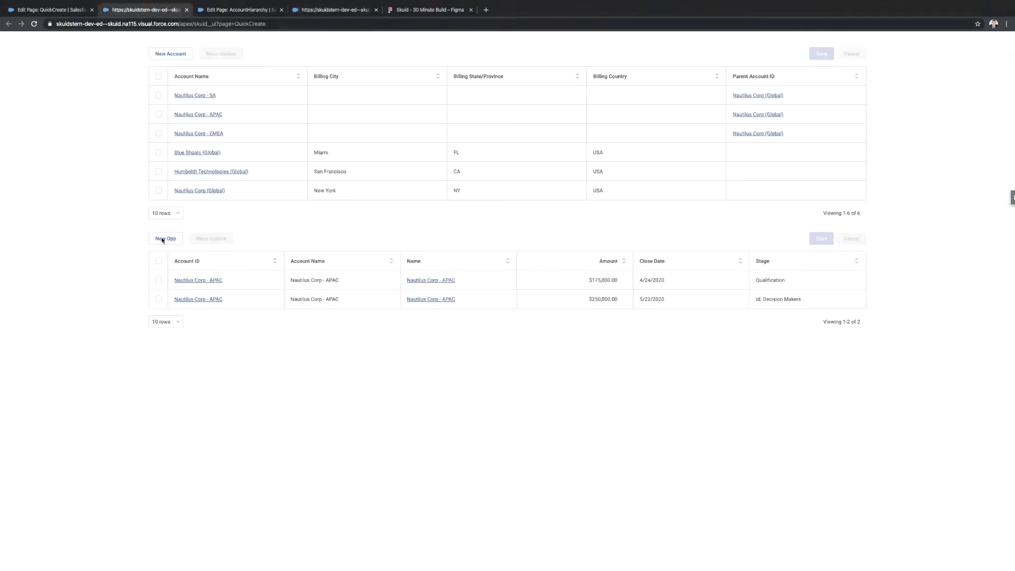
left_click(176, 55)
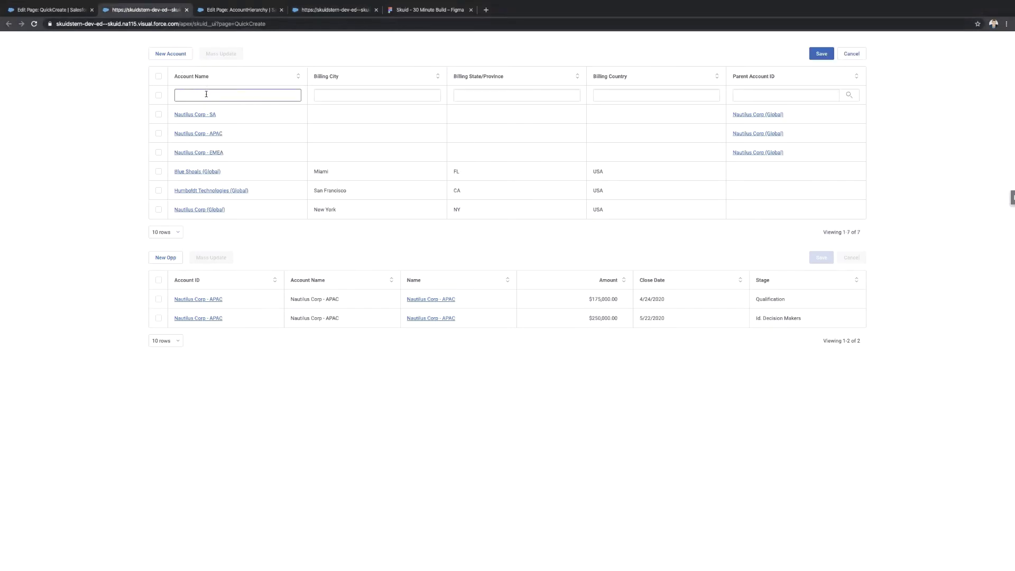
type("Humboldt - NA")
left_click(752, 97)
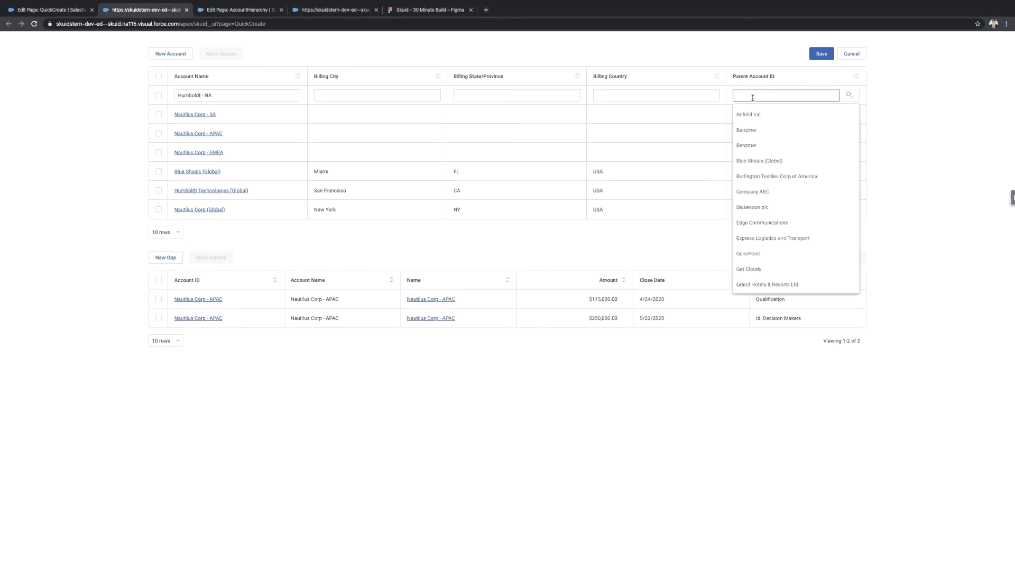
type("humb")
left_click(773, 115)
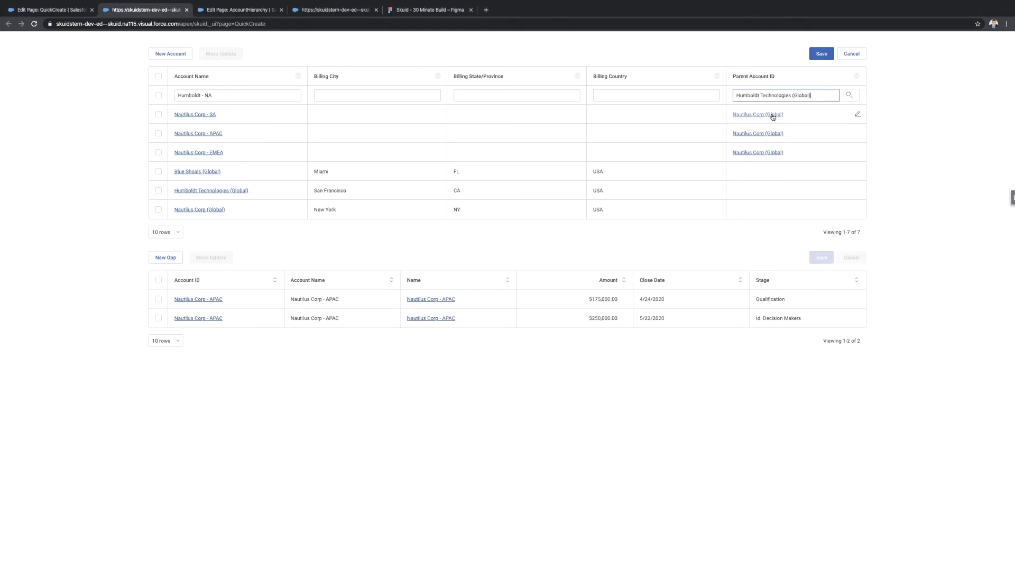
left_click(819, 57)
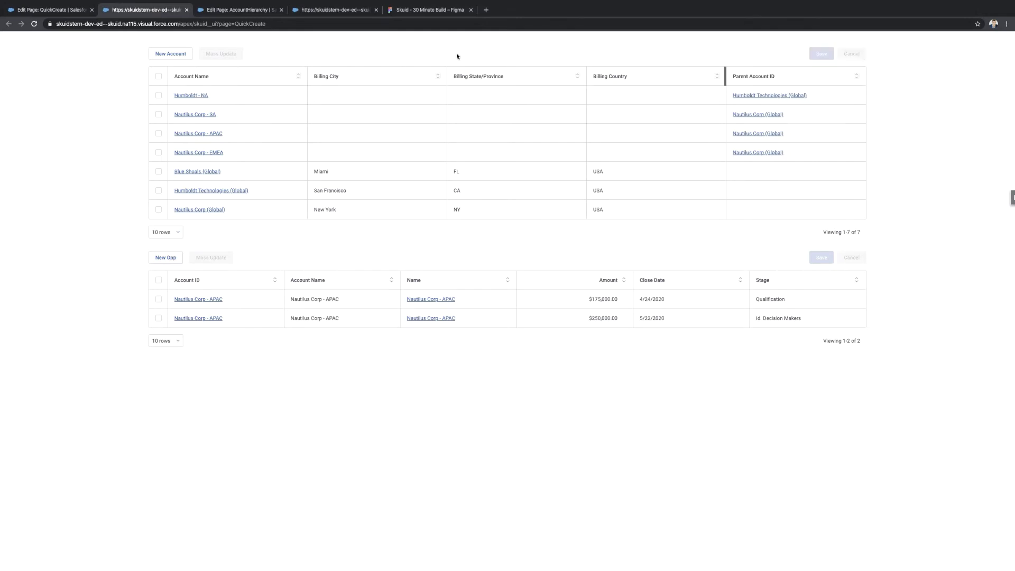
Reload the AccountHierarchy preview and select Humboldt Technologies (Global) to check its child accounts.
left_click(333, 9)
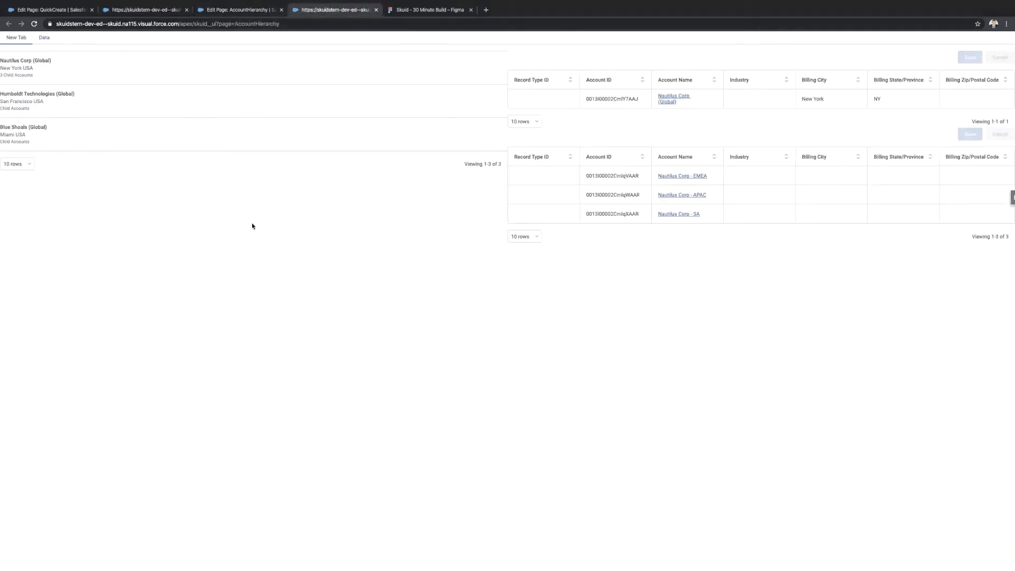
key("super+r")
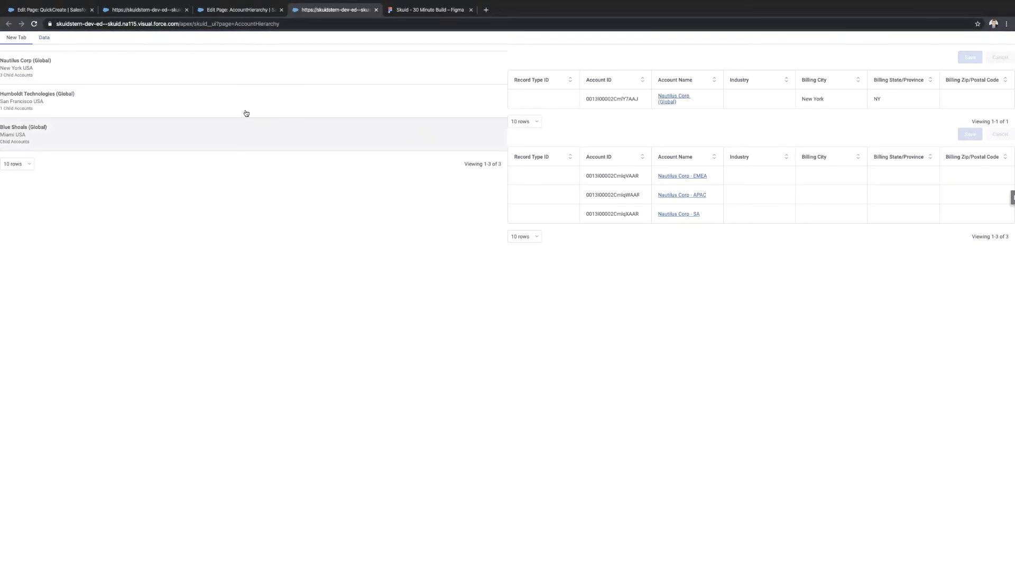
left_click(322, 107)
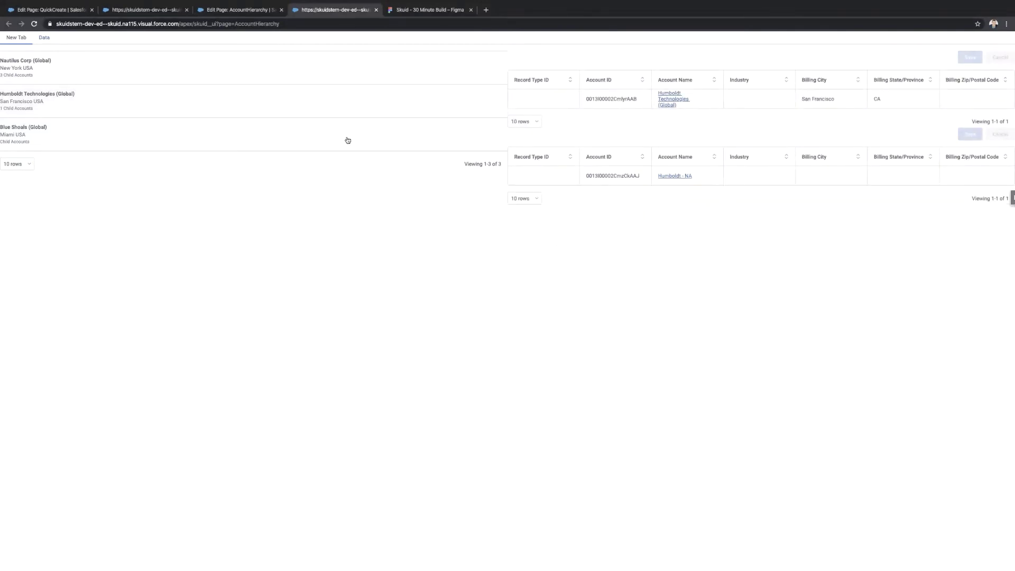
Review the account header layout in the Figma mockup, and return to the AccountHierarchy page composer.
left_click(238, 10)
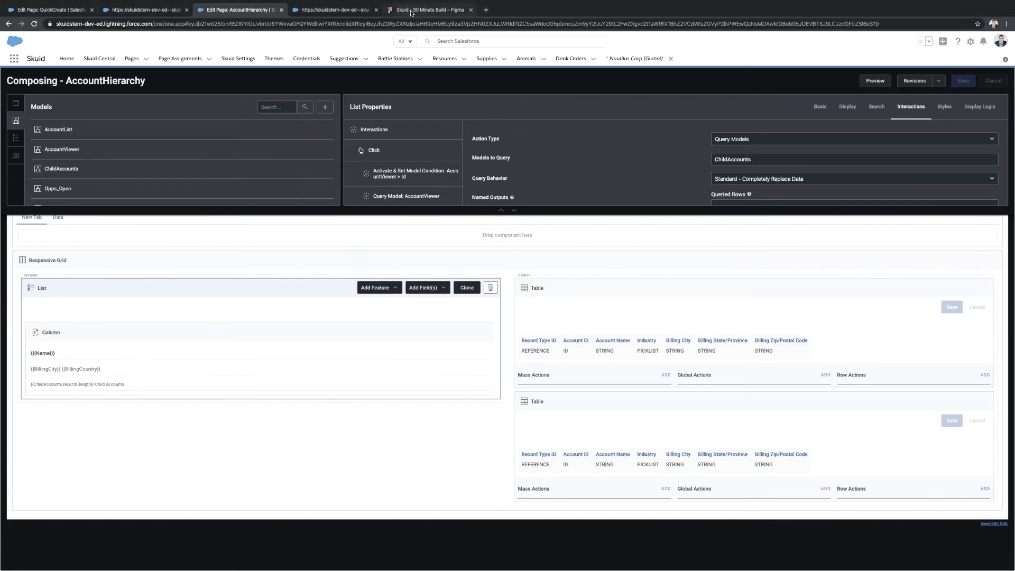
left_click(430, 9)
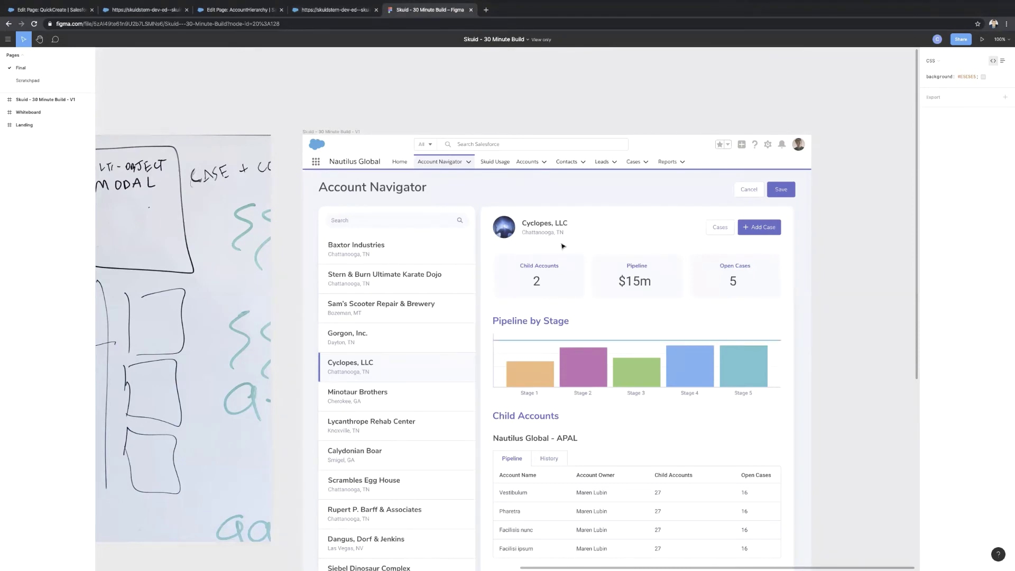
left_click(225, 9)
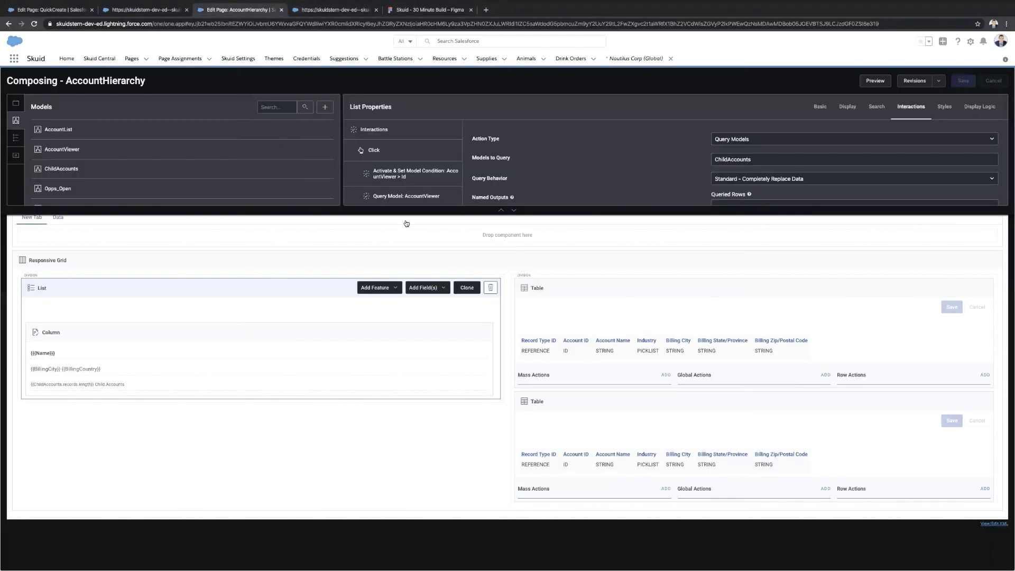
Add a two-division Responsive Grid above the tables in the outer grid's second division, and compare the layout with the Figma mockup.
left_click(16, 103)
type("re")
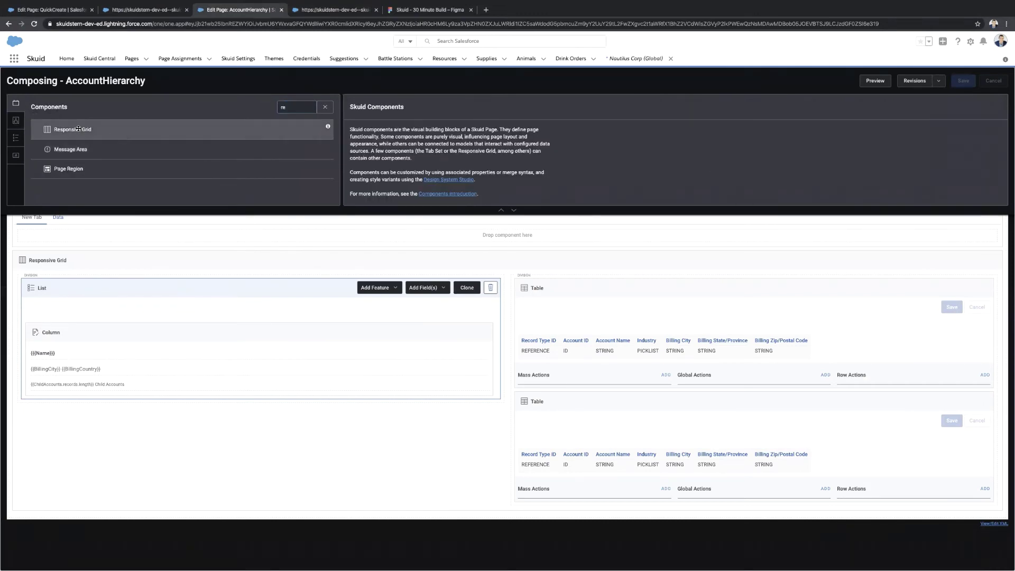
left_click_drag(78, 129, 557, 276)
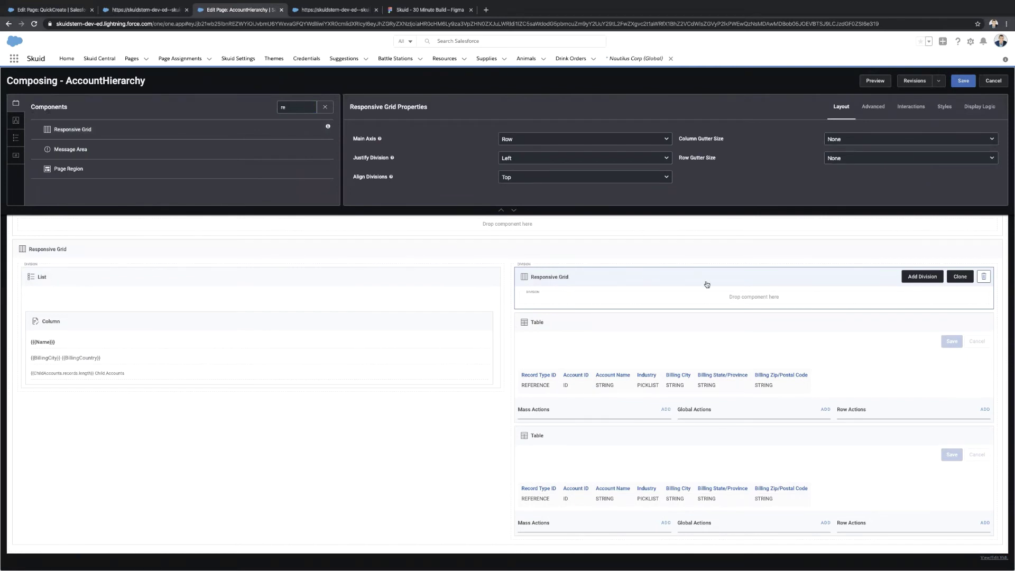
left_click(929, 278)
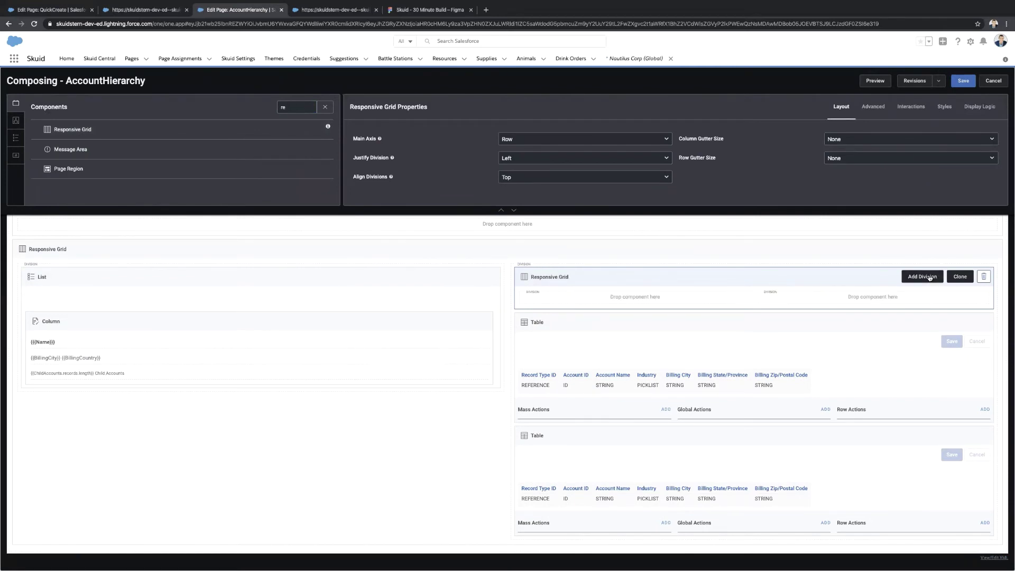
left_click(411, 13)
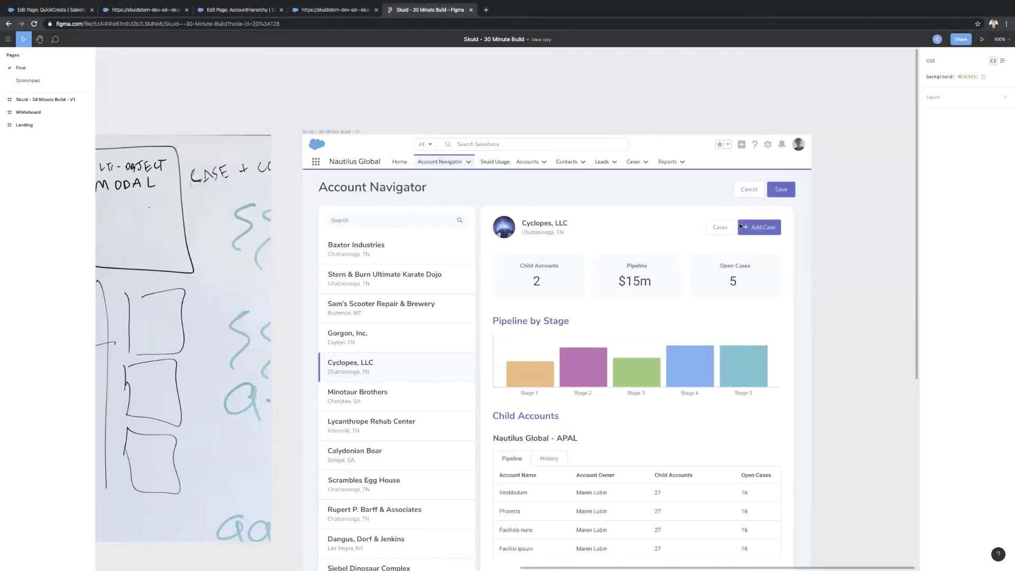
Back in the AccountHierarchy composer, add a Text component to the header grid's first division, based on the AccountViewer model.
left_click(232, 14)
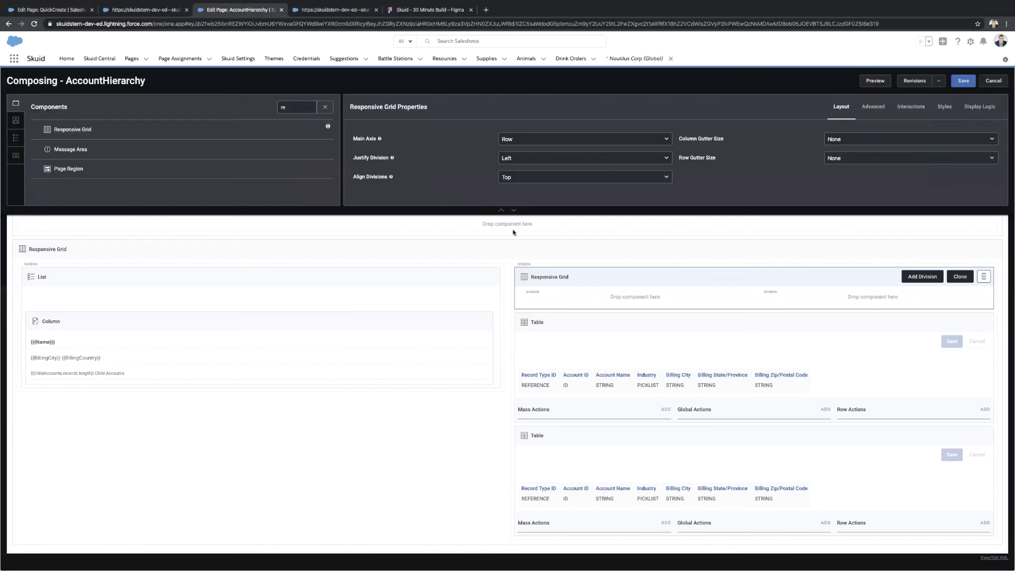
double_click(295, 106)
type("te")
left_click_drag(97, 148, 551, 291)
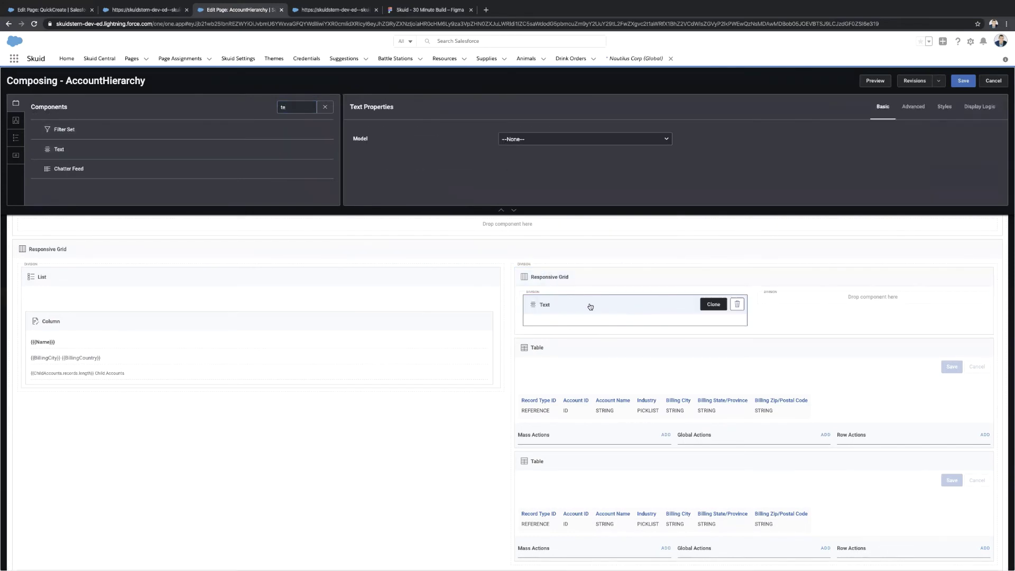
left_click(613, 141)
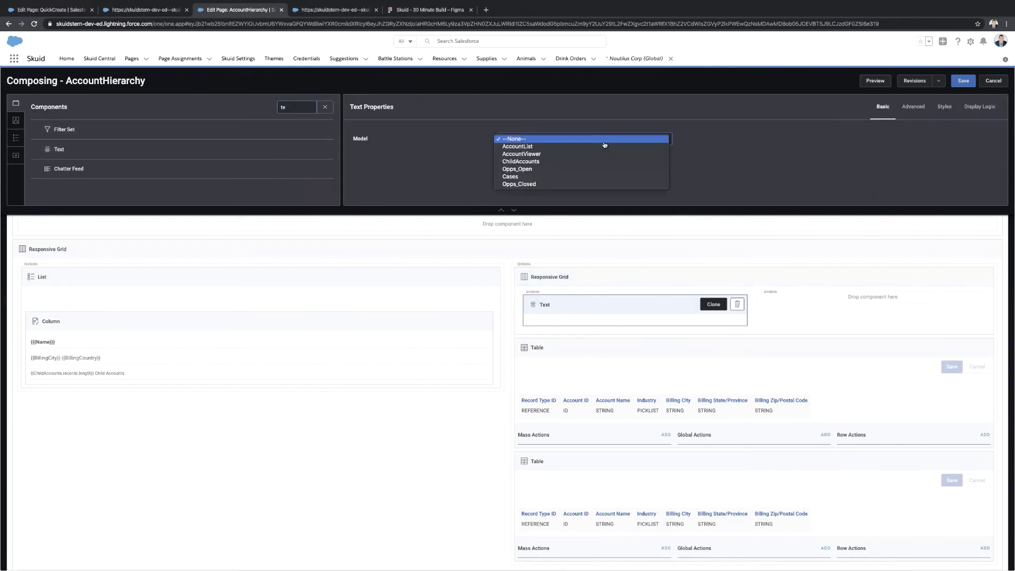
left_click(582, 154)
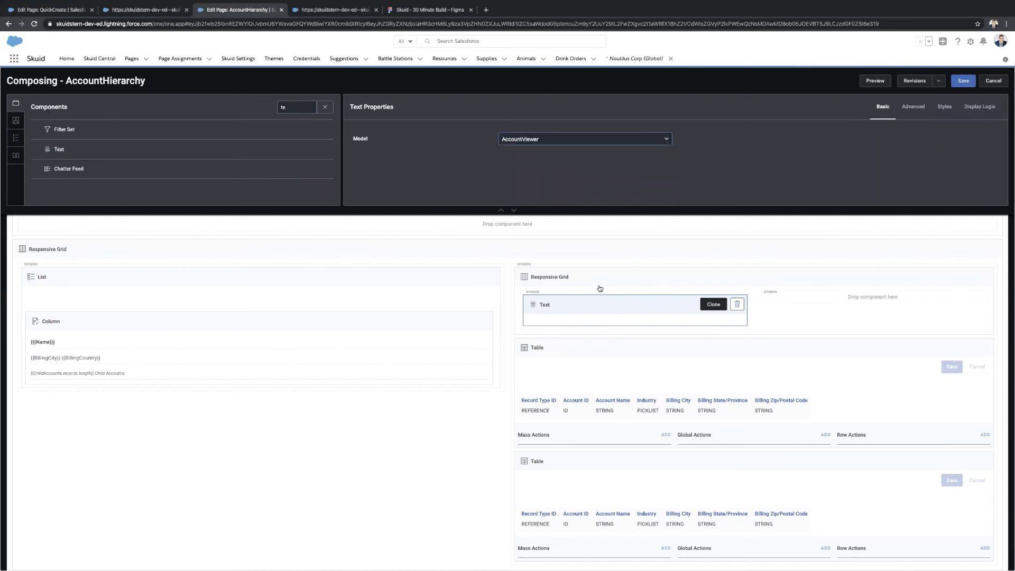
Insert the Account Name field into the header text and give it triple braces, as {{{Name}}}.
left_click(590, 320)
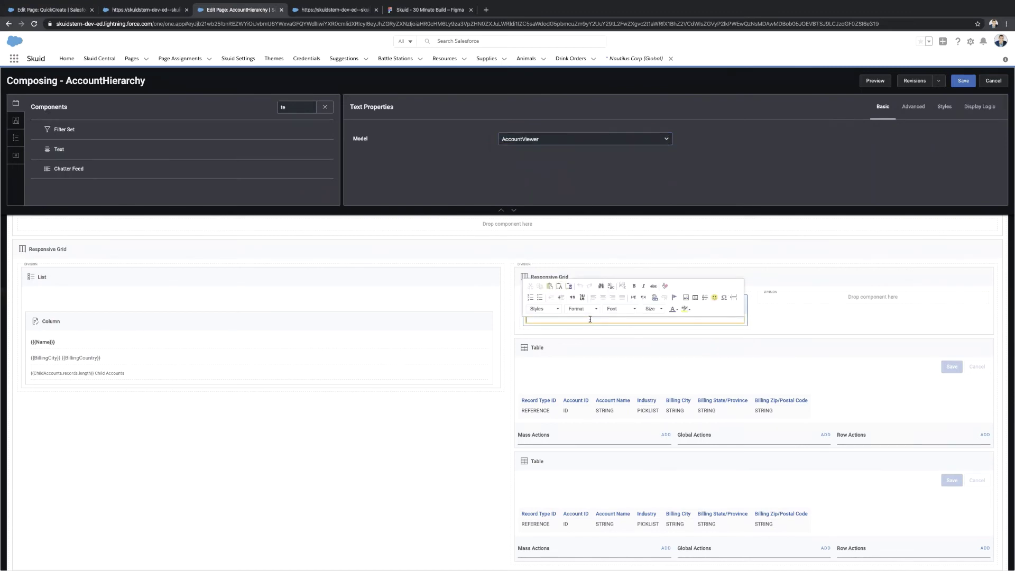
left_click(751, 280)
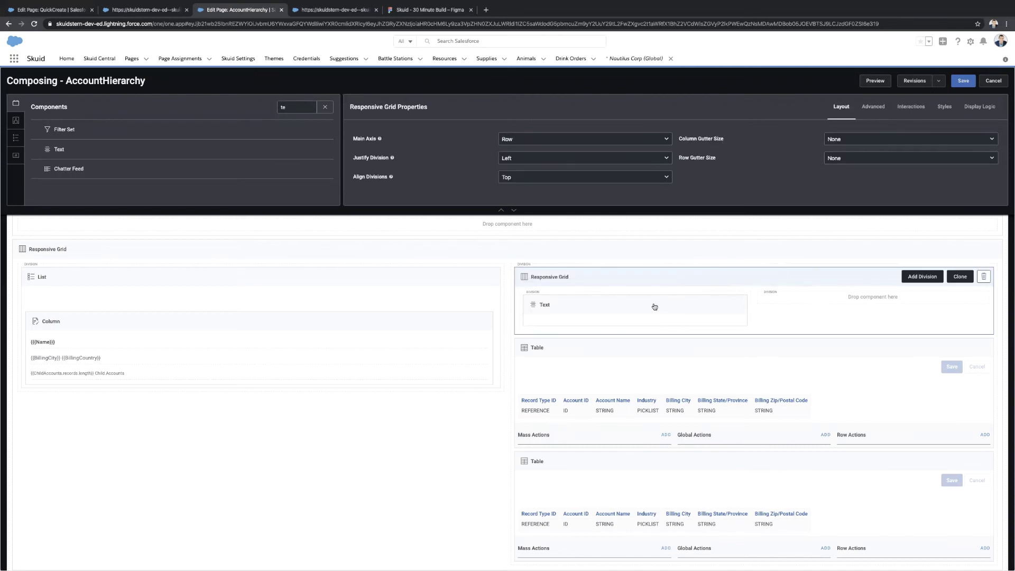
left_click(655, 307)
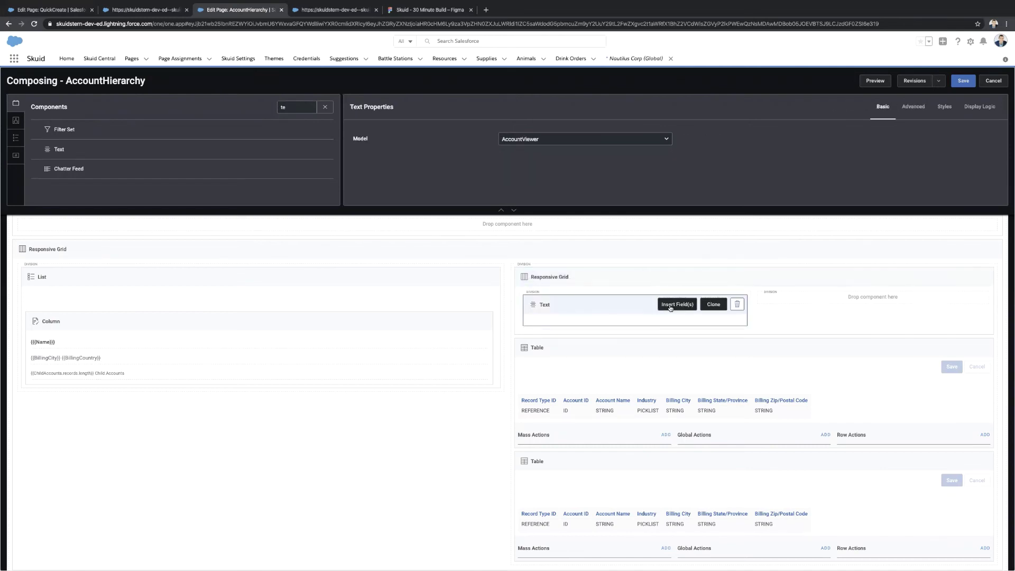
left_click(672, 305)
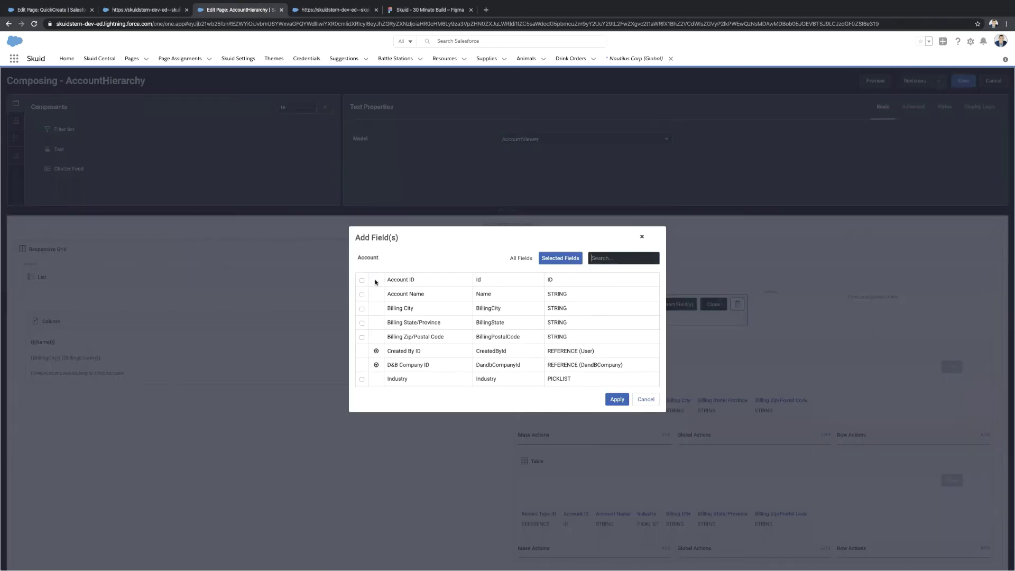
left_click(363, 295)
left_click(624, 404)
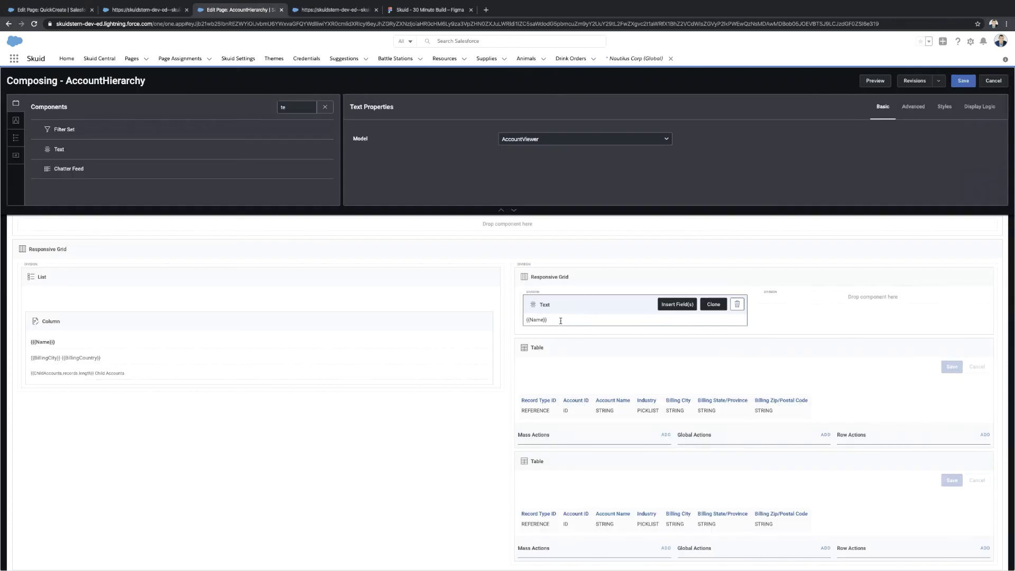
left_click(561, 321)
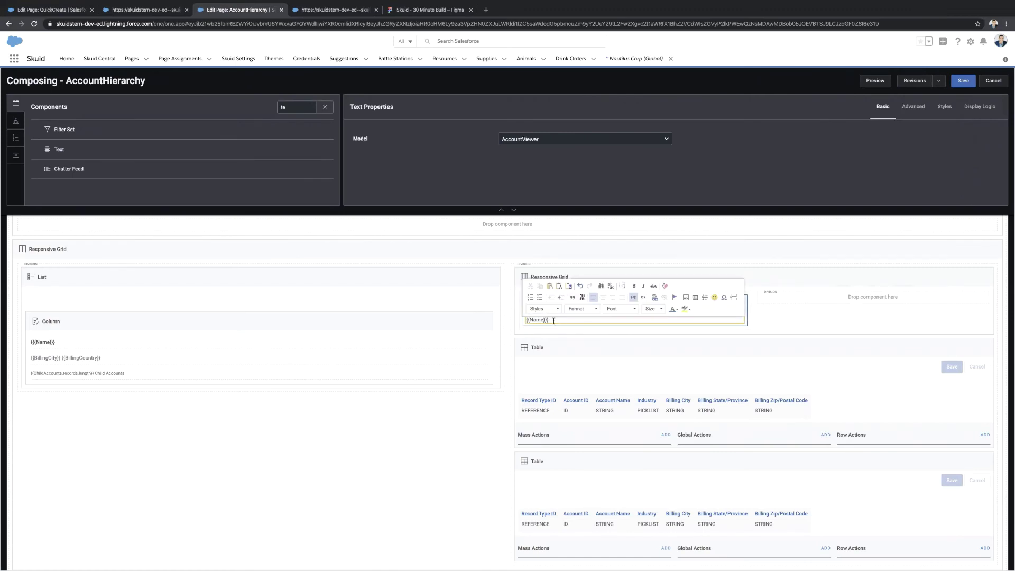
left_click(527, 321)
type("{")
left_click(622, 274)
left_click(612, 304)
Clone the account name Text component below the original and clear the copy's content.
left_click(713, 305)
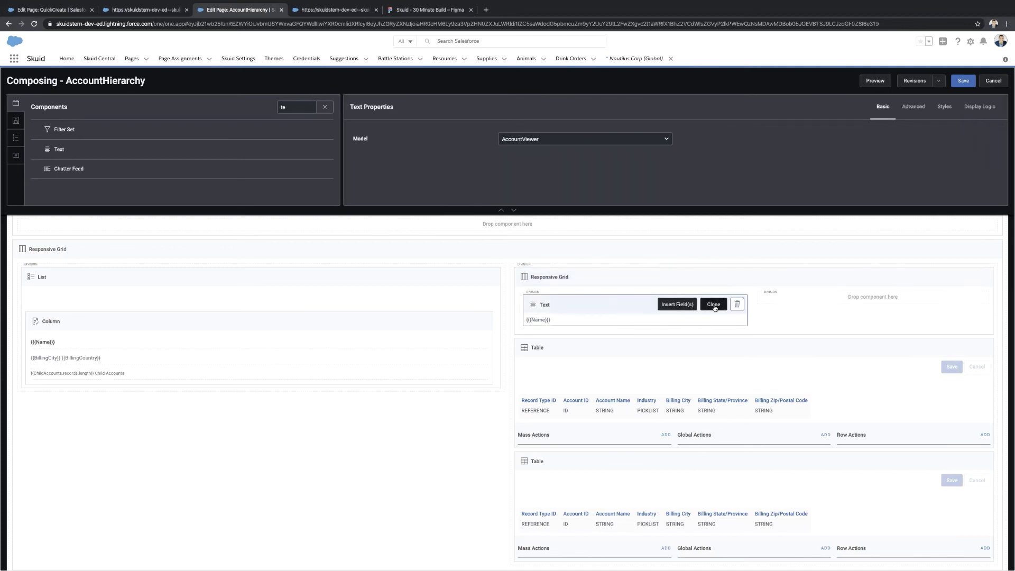
left_click(560, 354)
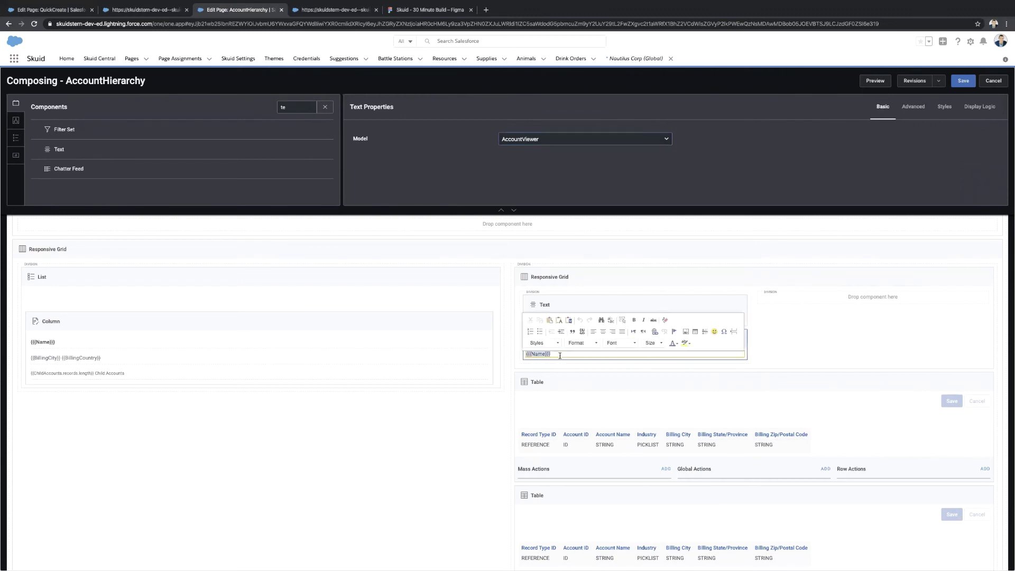
key("BackSpace")
left_click(633, 305)
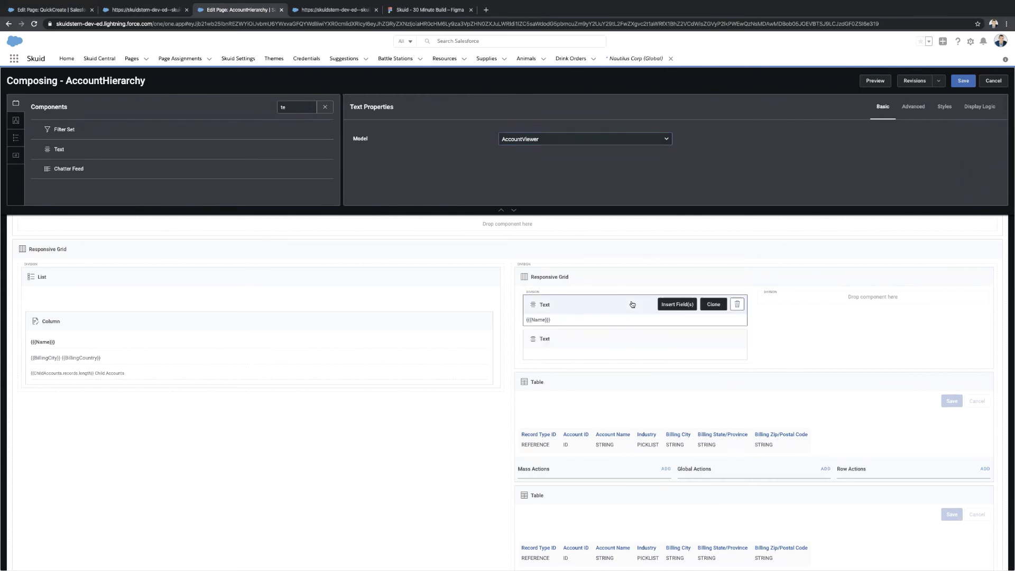
Insert the BillingCity and BillingState fields into the empty cloned text, separated by a comma and a space.
left_click(620, 348)
left_click(661, 350)
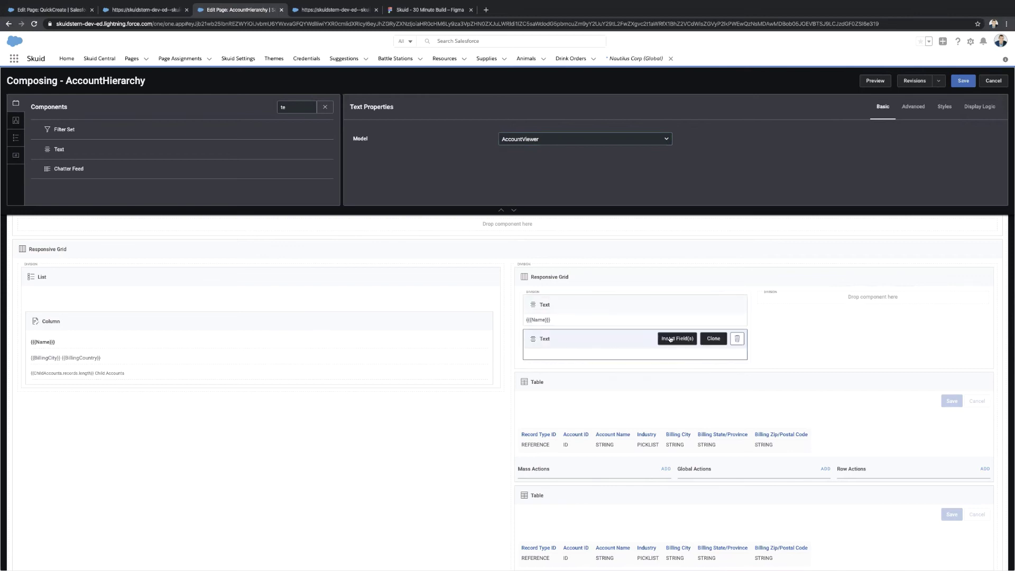
left_click(680, 339)
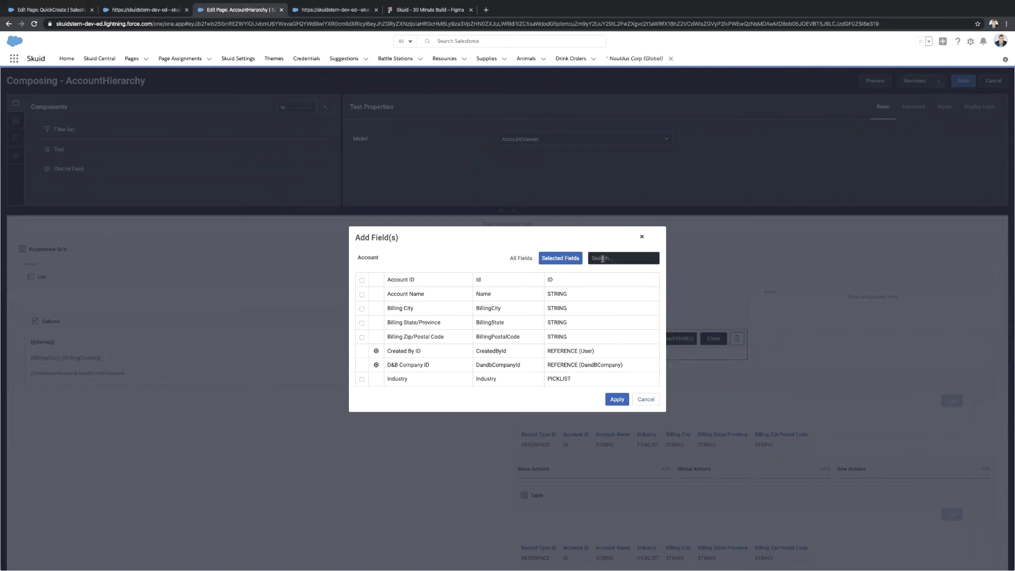
type("billing")
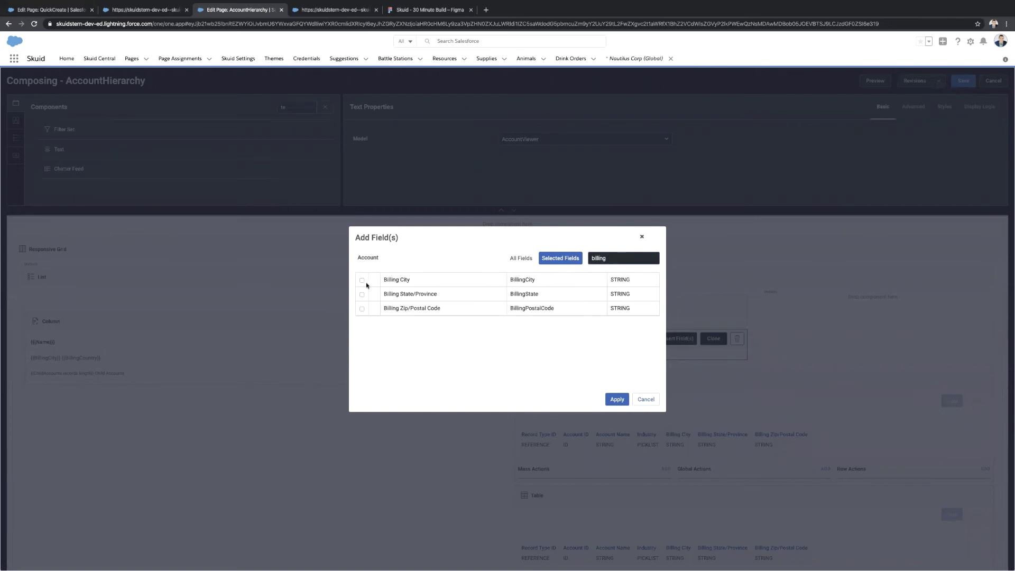
left_click(362, 281)
left_click(616, 400)
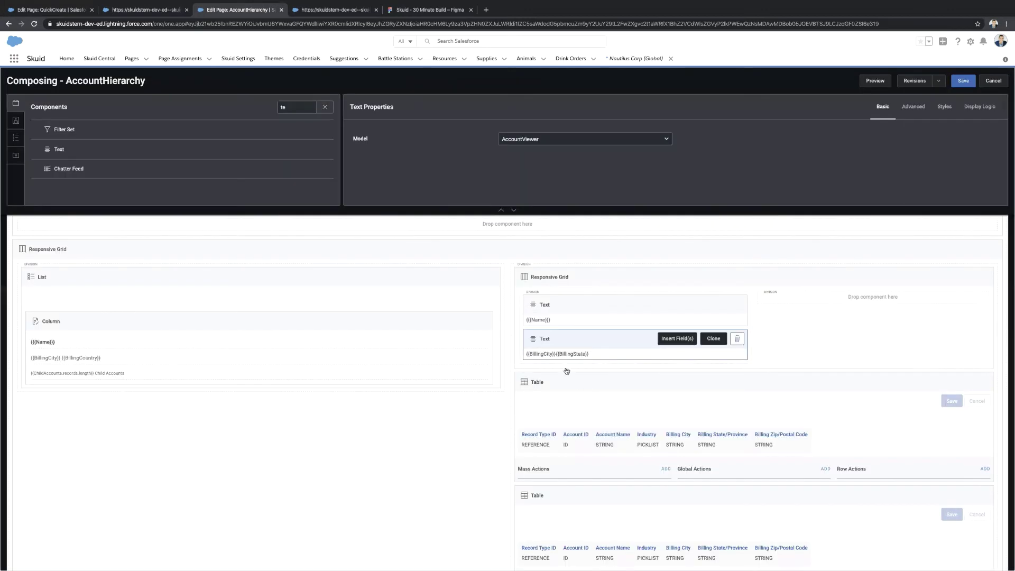
left_click(555, 352)
type(",")
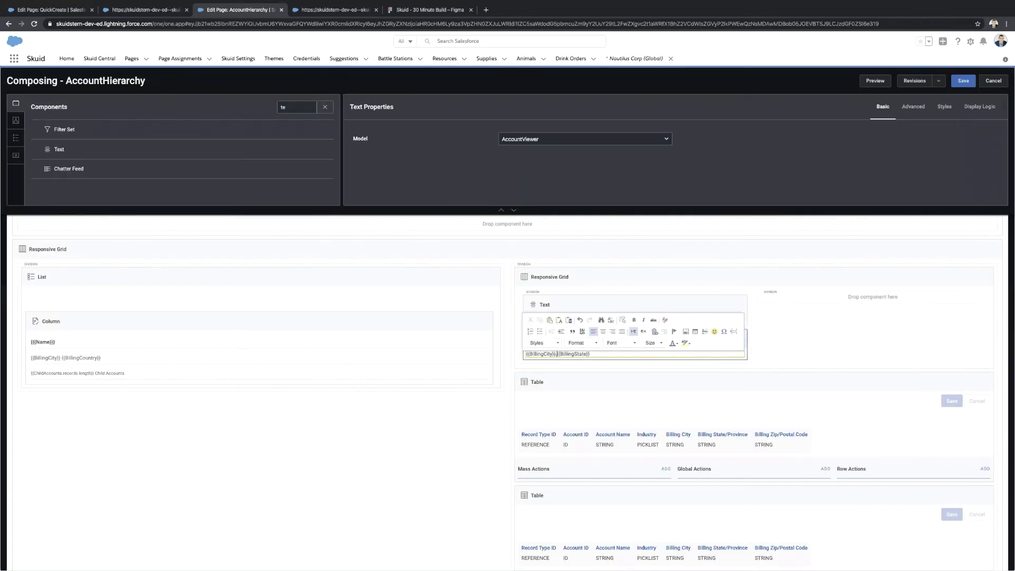
left_click(617, 281)
left_click(601, 343)
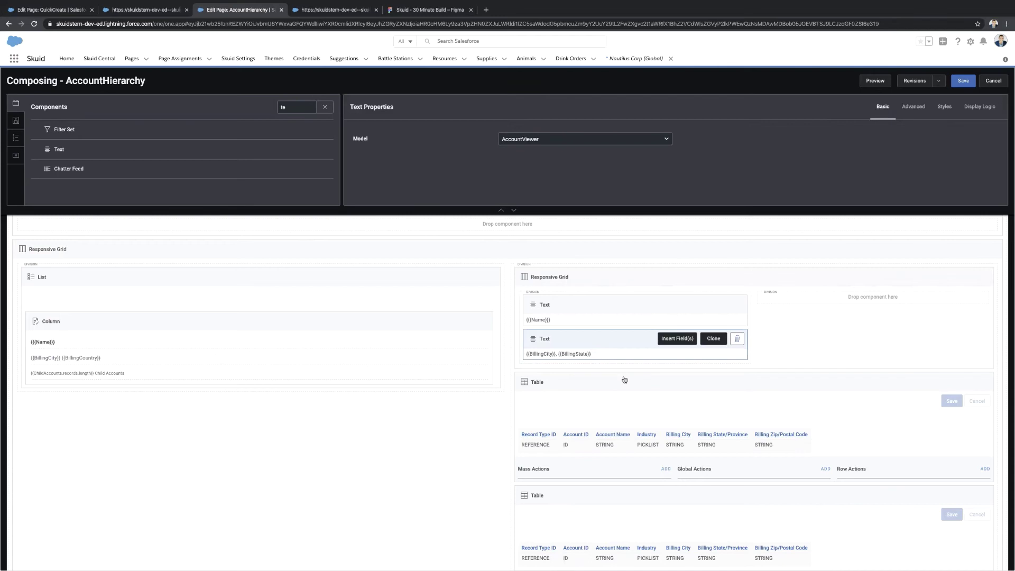
Save the page, reload the AccountHierarchy preview, and select Humboldt Technologies (Global) to check the header text.
left_click(964, 80)
left_click(325, 11)
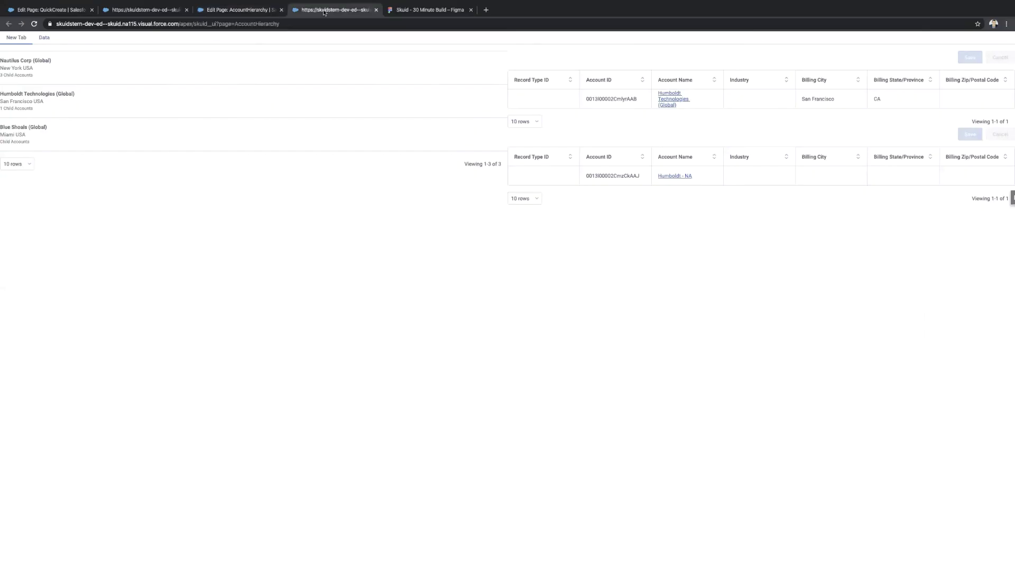
key("ctrl+r")
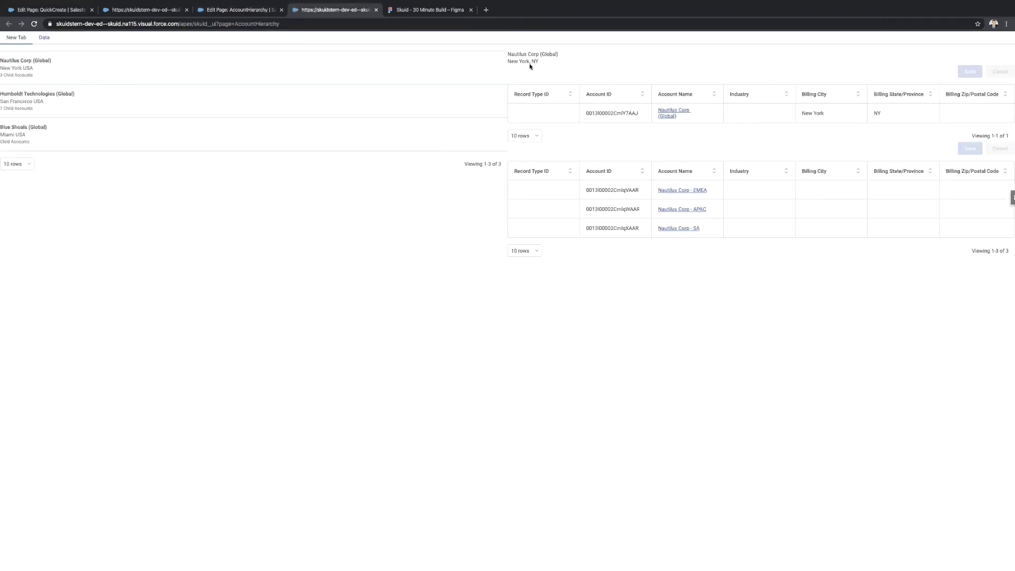
left_click(221, 109)
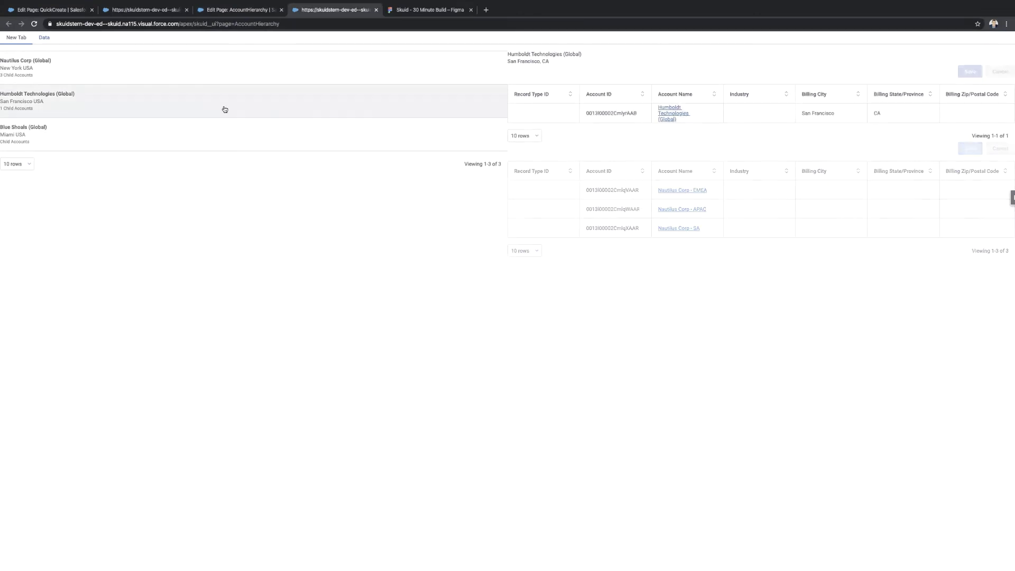
Check the metric cards in the Figma mockup, and add a three-division Responsive Grid between the header grid and the first table.
left_click(241, 9)
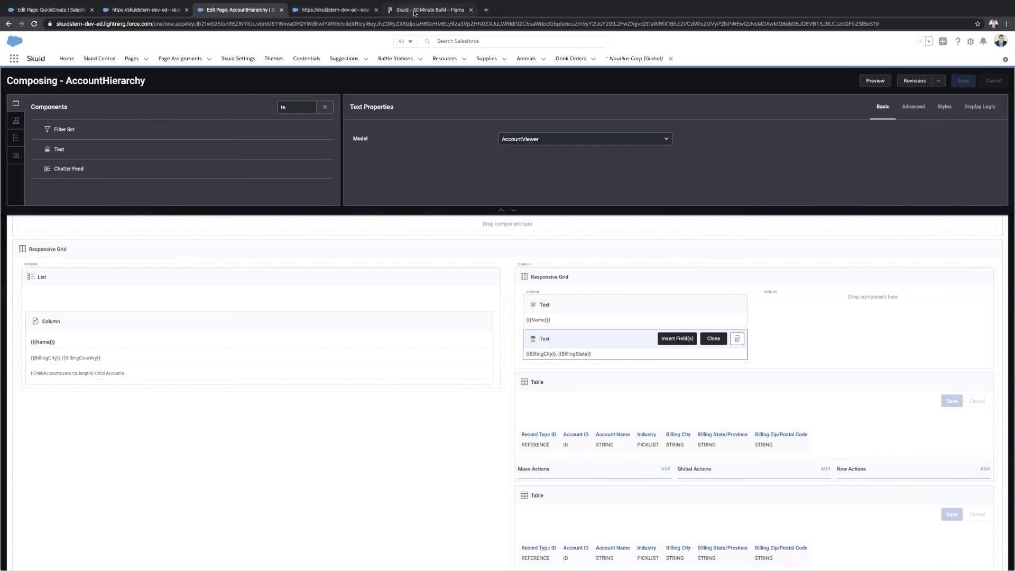
left_click(430, 10)
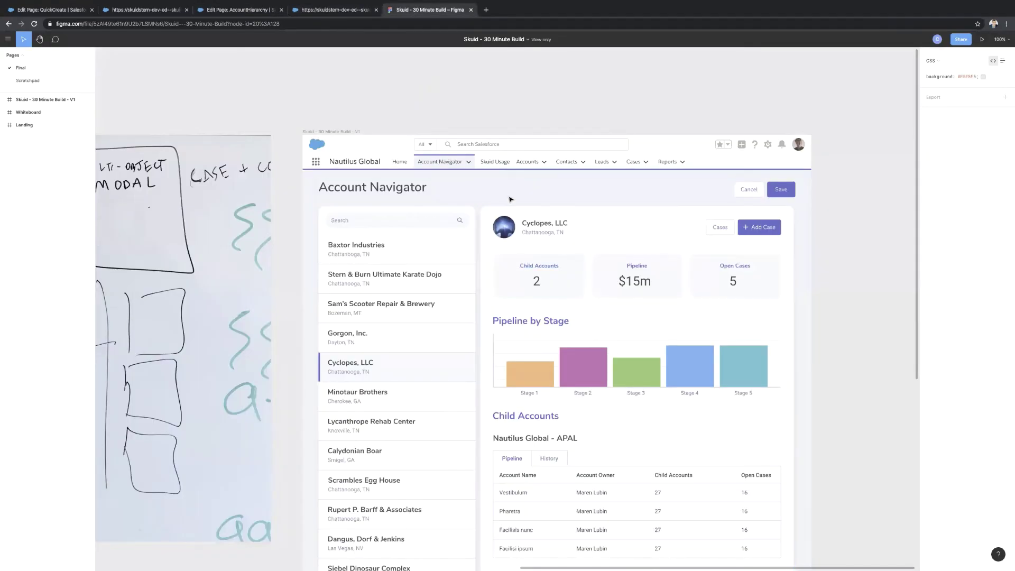
left_click(252, 12)
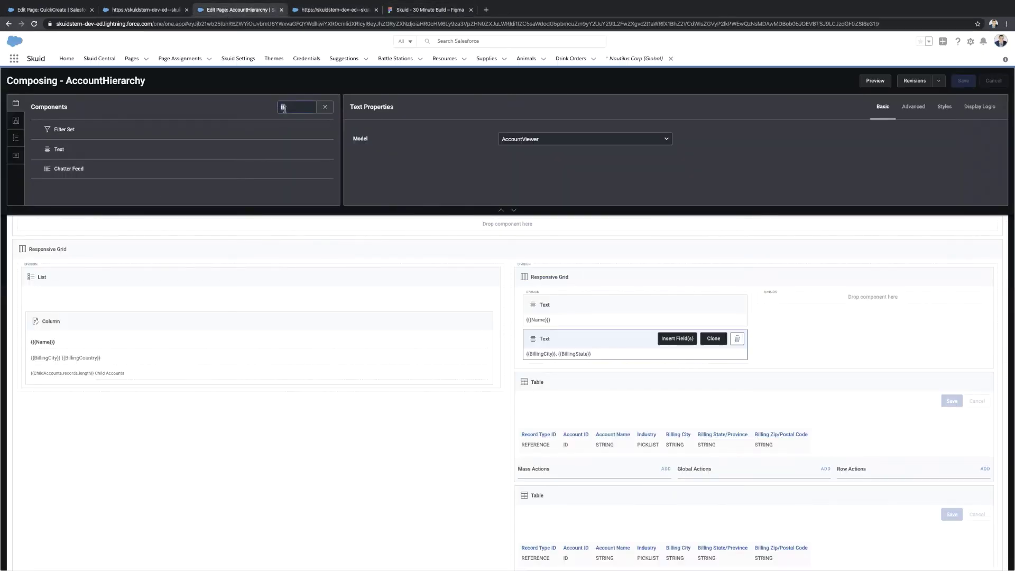
type("re")
left_click_drag(69, 129, 545, 366)
left_click(923, 382)
left_click(923, 382)
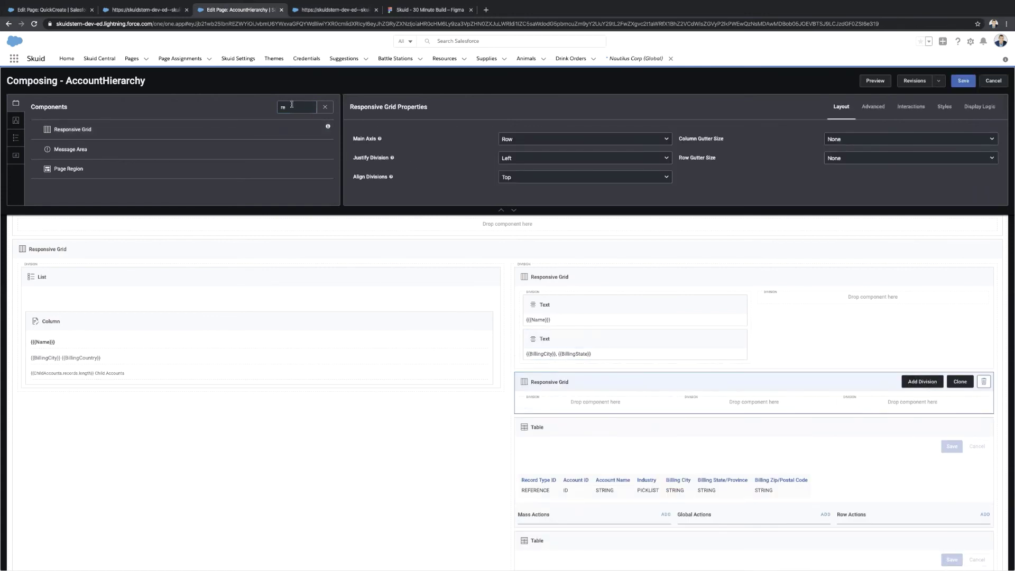
Add a Wrapper to the new grid's first division, and compare it with the Child Accounts card in the Figma mockup.
key("BackSpace")
key("BackSpace")
type("wr")
left_click_drag(98, 129, 564, 396)
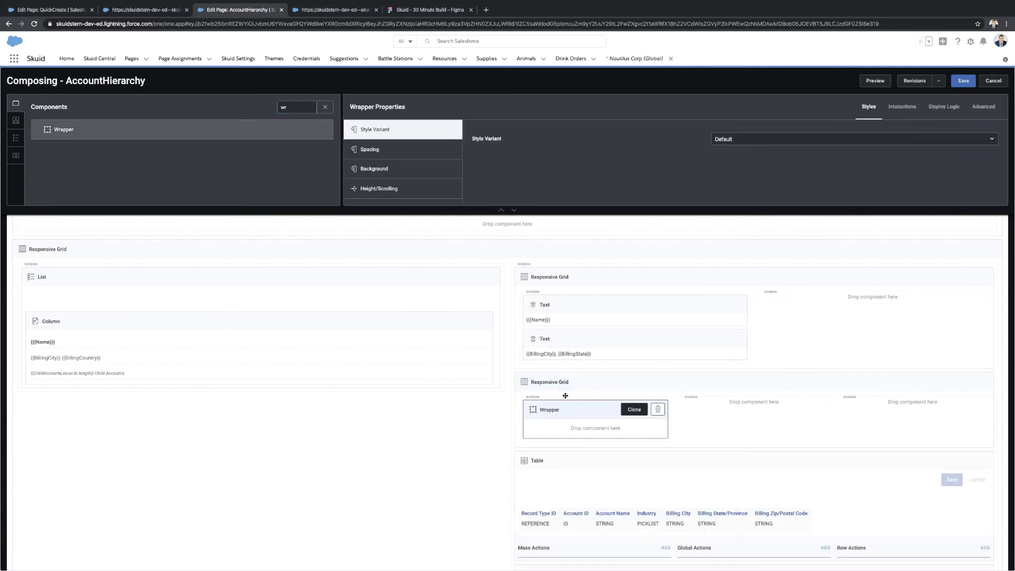
left_click(437, 9)
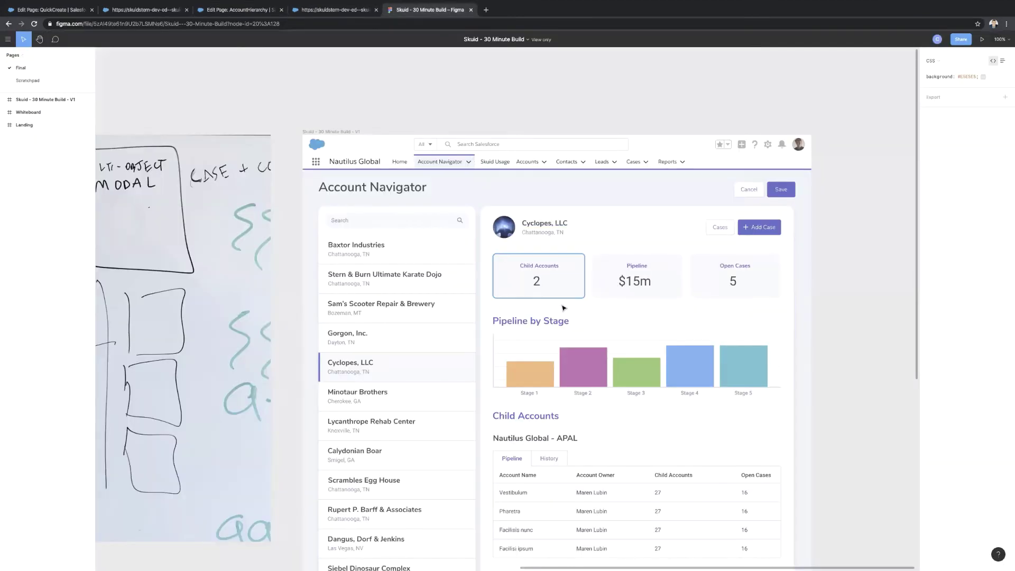
left_click(241, 11)
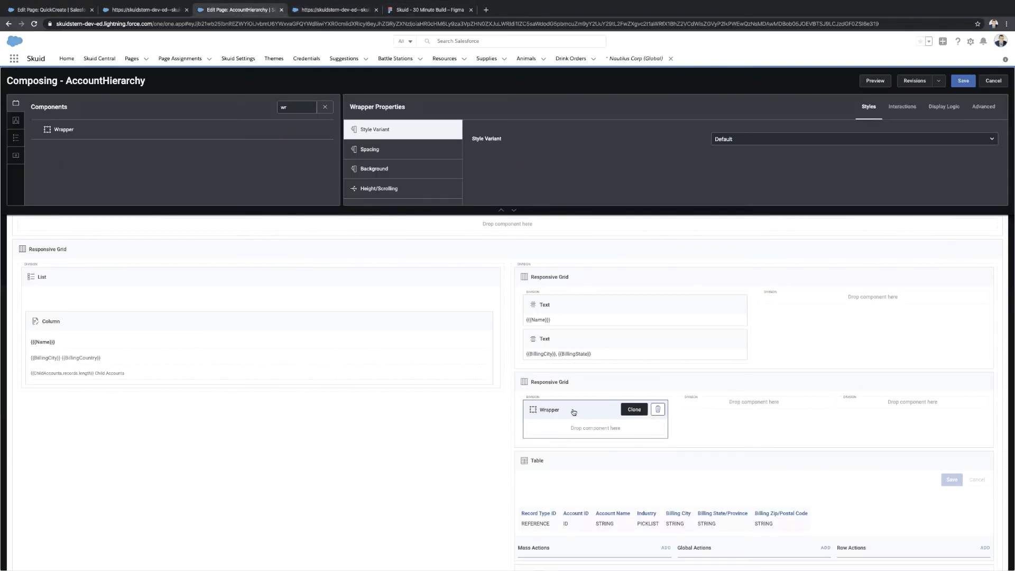
Add a Text component inside the wrapper reading "Child Accounts" and center its text.
key("BackSpace")
key("BackSpace")
type("te")
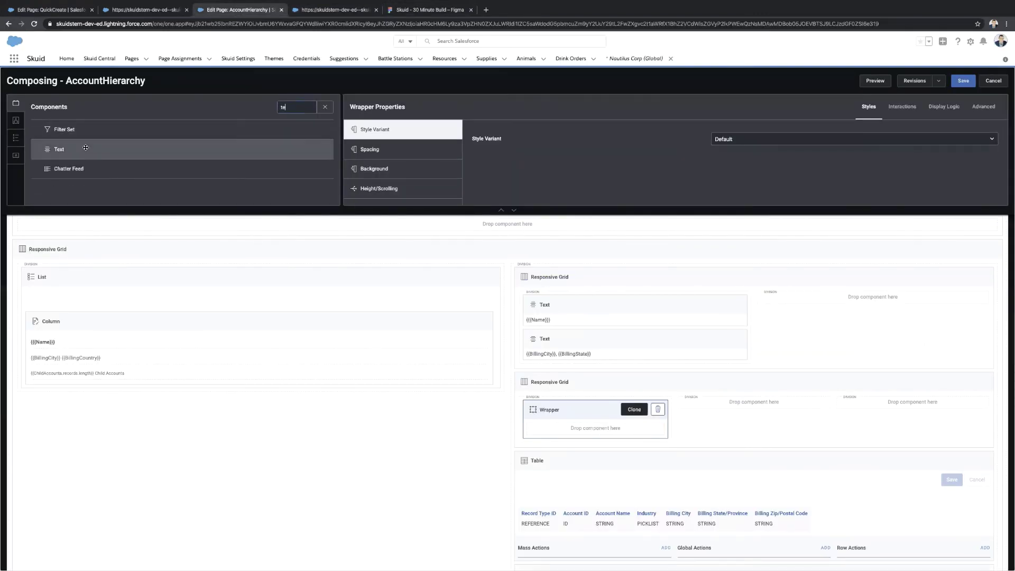
left_click_drag(81, 147, 570, 427)
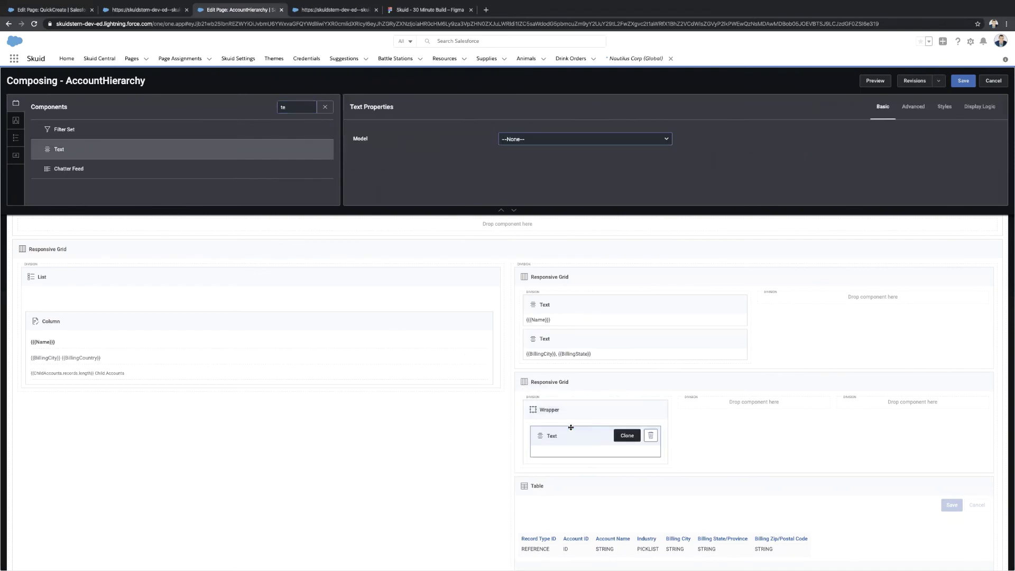
left_click(574, 450)
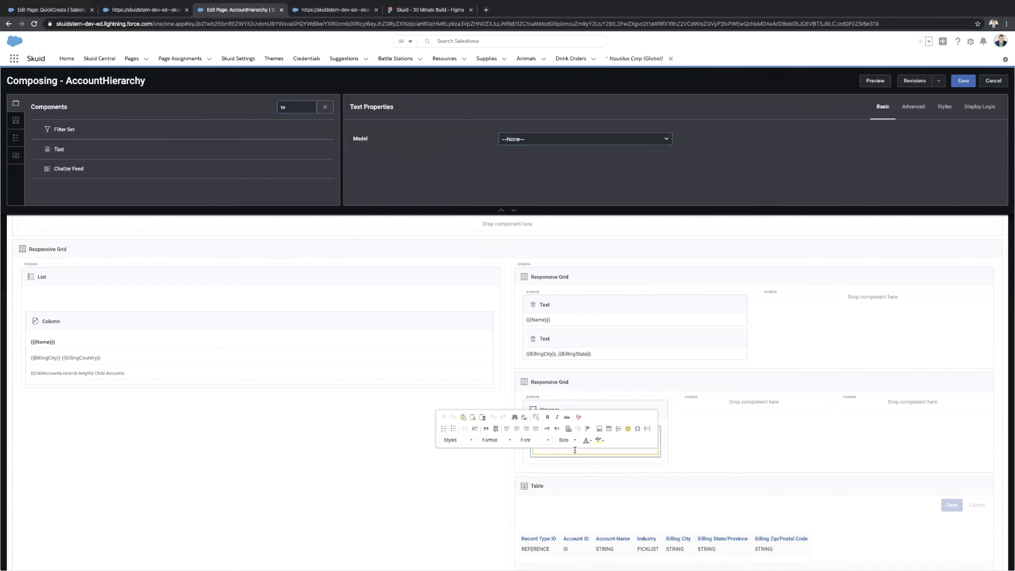
type("Child Accounts")
triple_click(581, 451)
left_click(521, 429)
Clone the Child Accounts wrapper twice, placing the copies in the grid's second and third divisions.
left_click(584, 408)
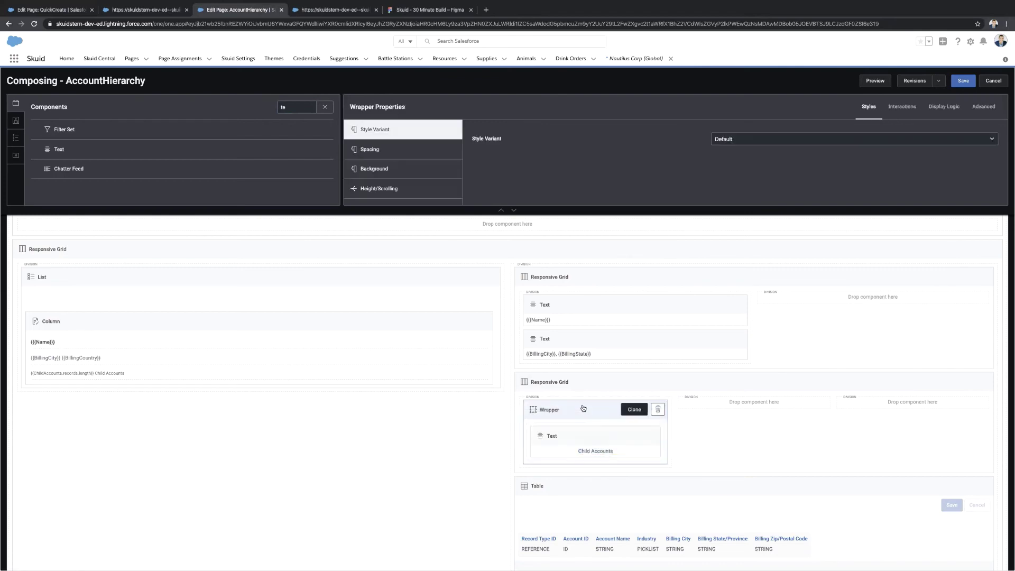
left_click(630, 411)
left_click_drag(550, 476, 721, 412)
left_click(792, 413)
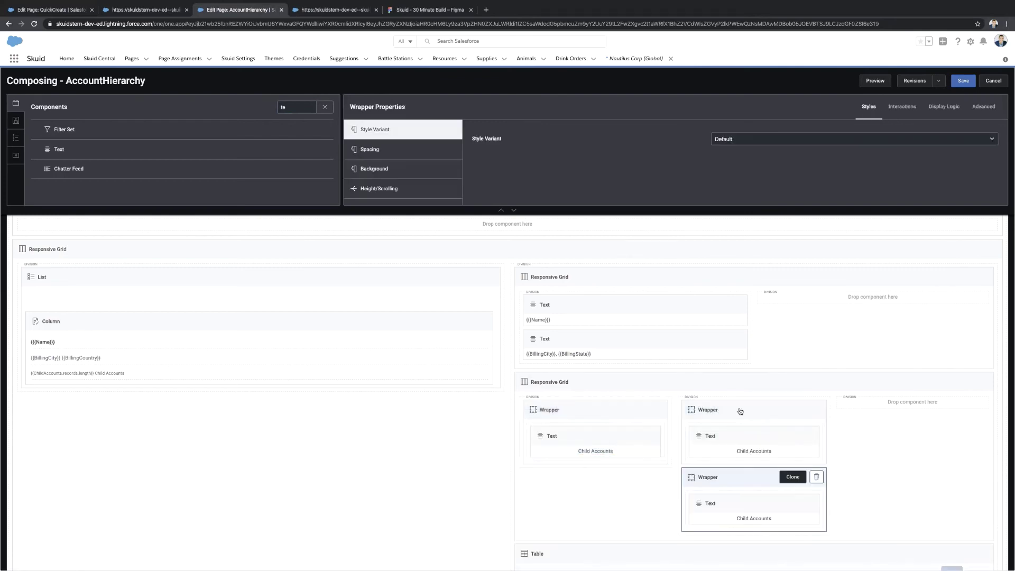
left_click_drag(870, 407, 875, 399)
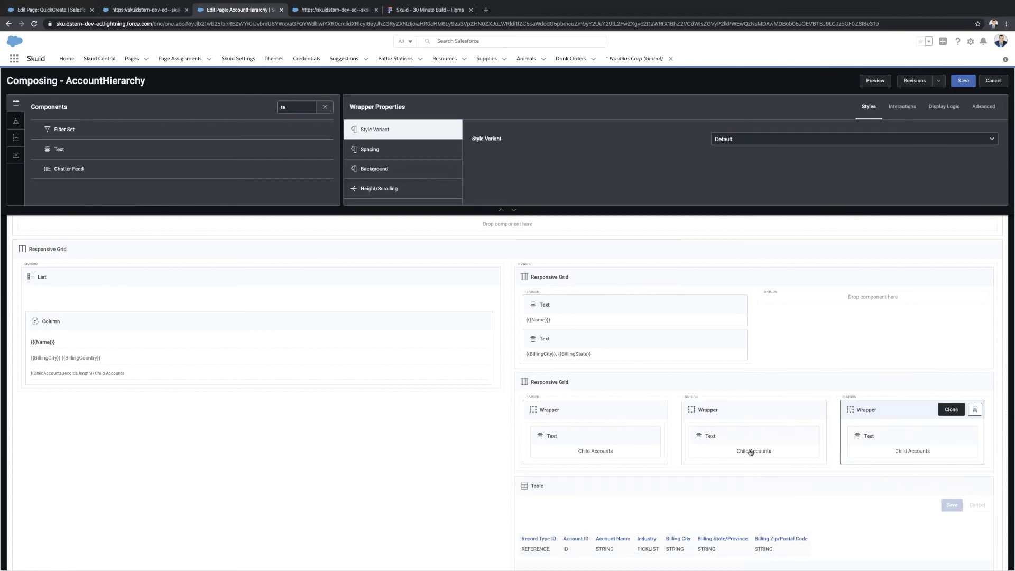
Replace the text in the second metric card's wrapper with "Pipeline".
left_click(750, 450)
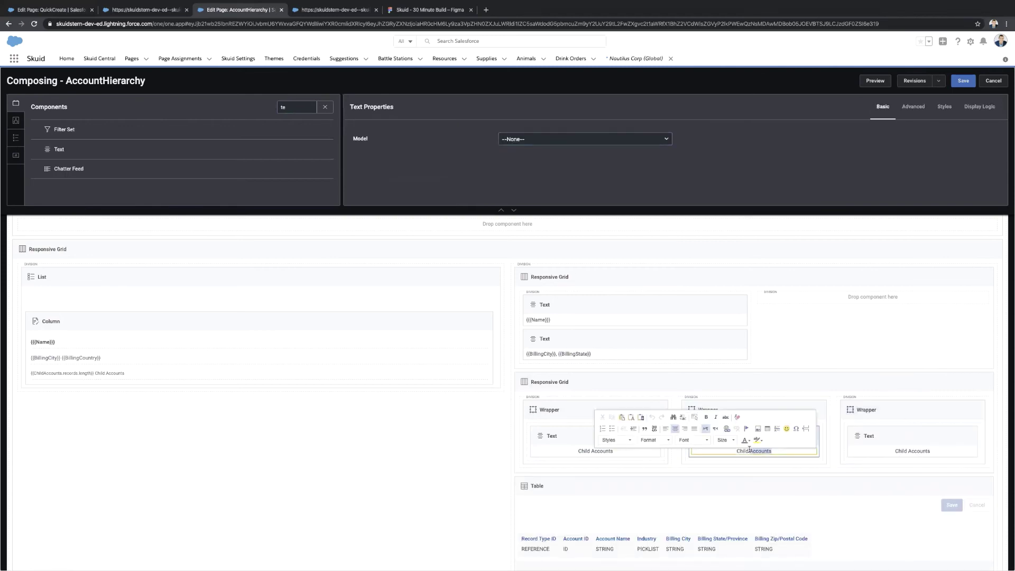
key("BackSpace")
key("BackSpace")
key("BackSpace")
key("BackSpace")
key("BackSpace")
key("BackSpace")
key("BackSpace")
key("BackSpace")
key("BackSpace")
key("BackSpace")
type("Pipeline")
Change the third metric card's text to "Open Cases", save the page and check the cards in the page preview.
left_click(919, 451)
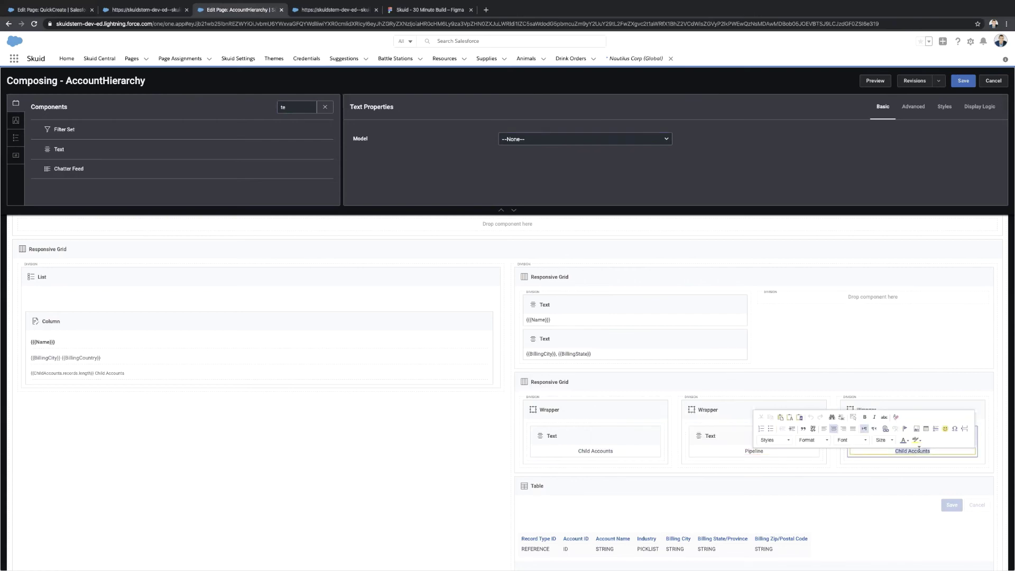
key("ctrl+a")
type("Open Cases")
left_click(602, 387)
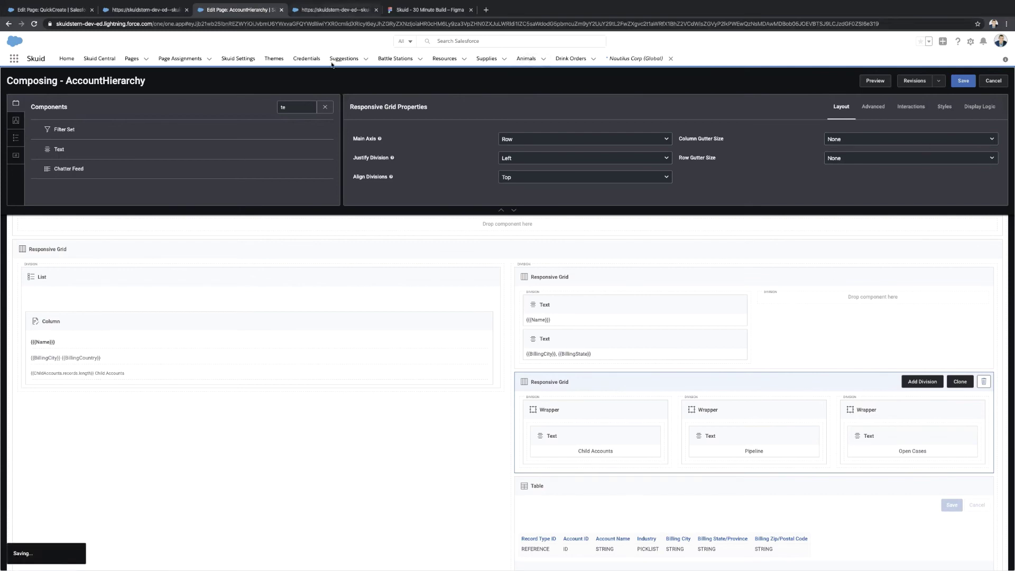
left_click(339, 11)
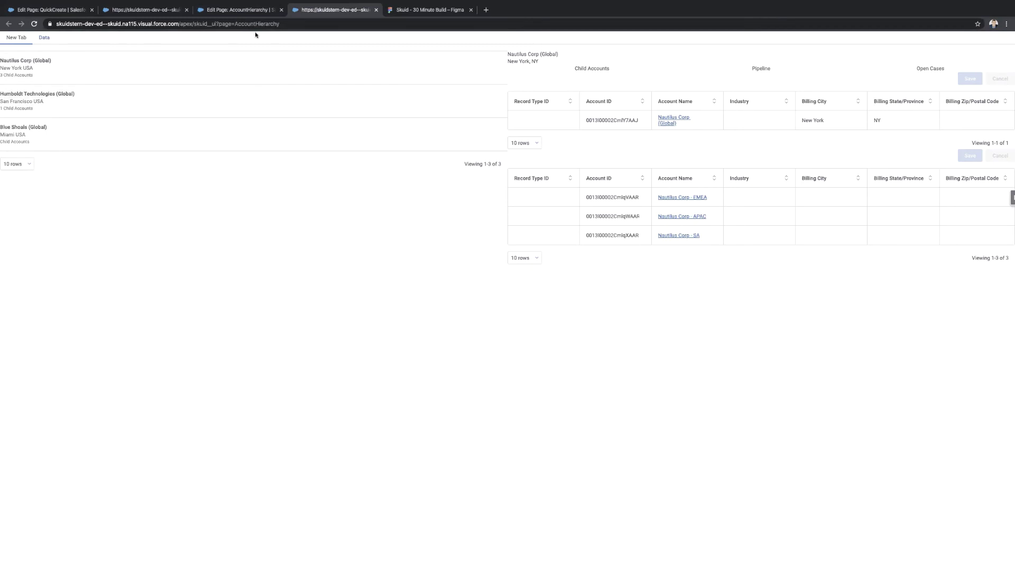
left_click(238, 16)
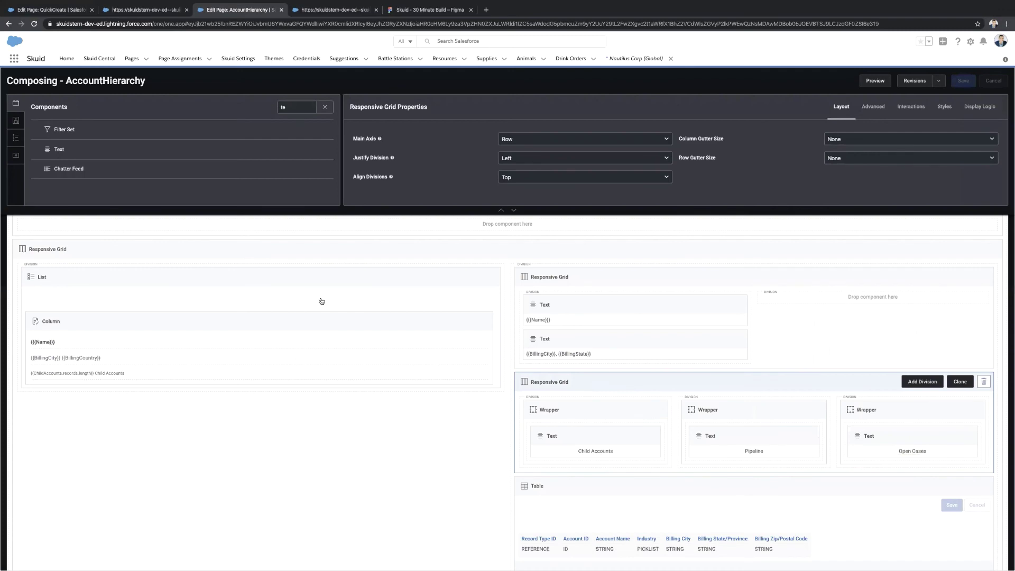
Add a Wrapper between the tab set and the main Responsive Grid, and move that grid into it.
scroll(322, 301, "up", 2)
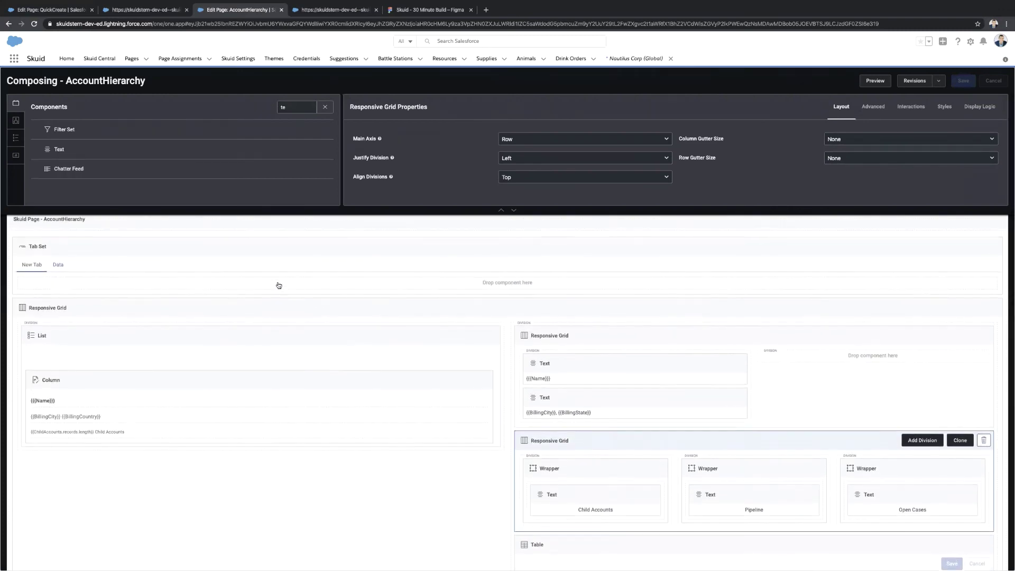
scroll(279, 286, "up", 1)
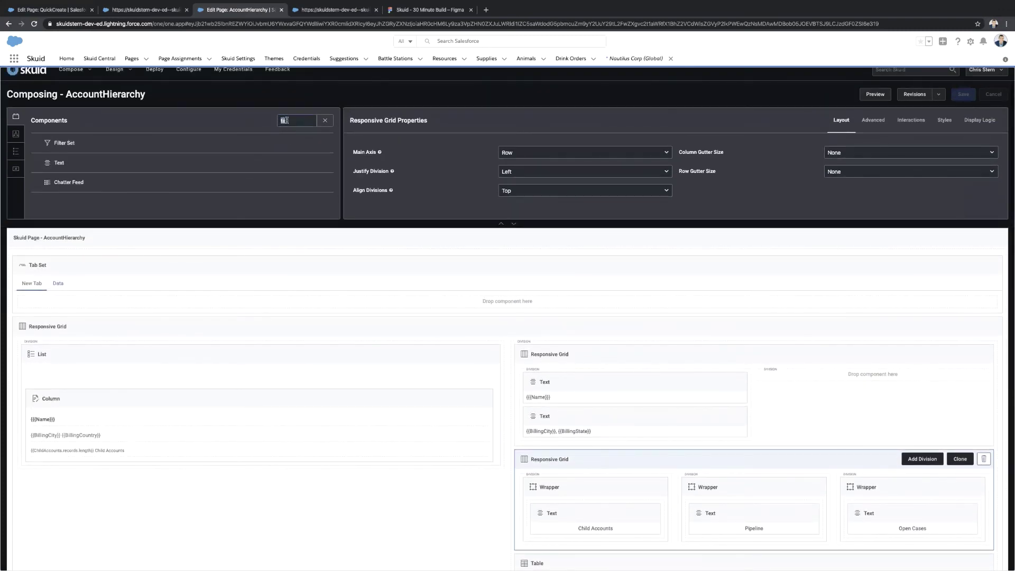
left_click(284, 120)
type("wr")
left_click_drag(63, 143, 111, 321)
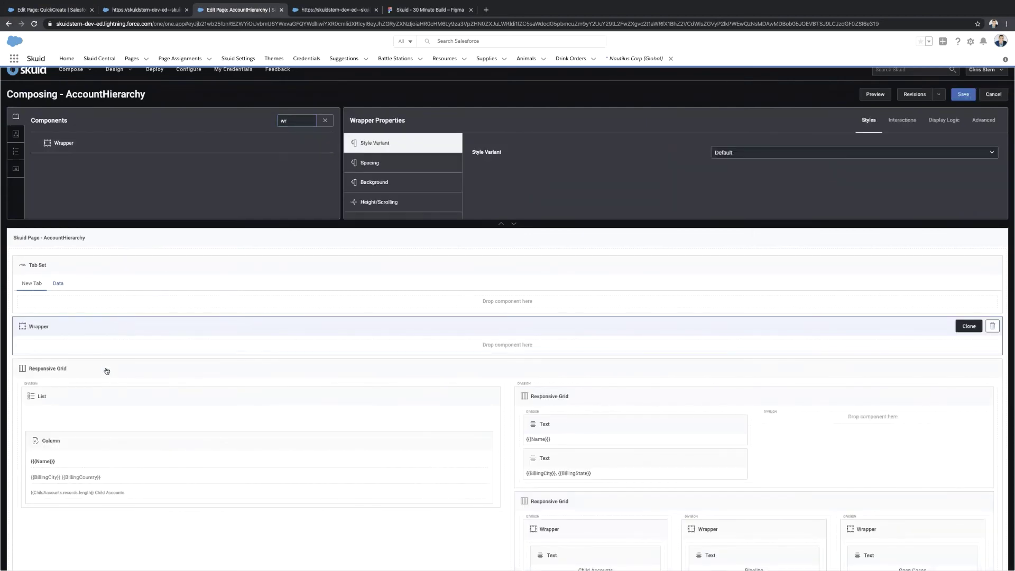
left_click_drag(106, 370, 156, 337)
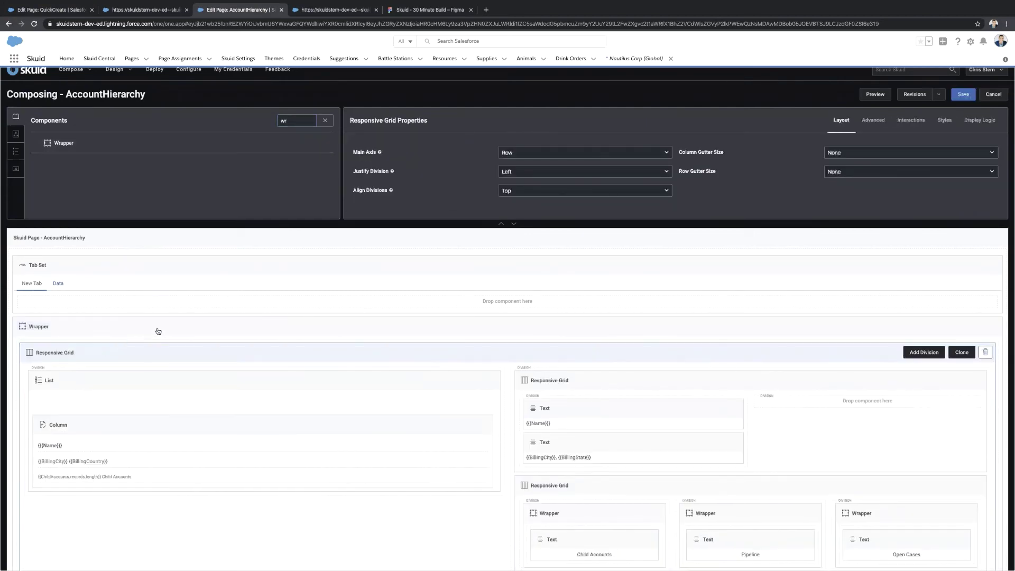
Set the outer wrapper's top, bottom, left and right margins to Regular and save the page.
left_click(158, 332)
left_click(445, 161)
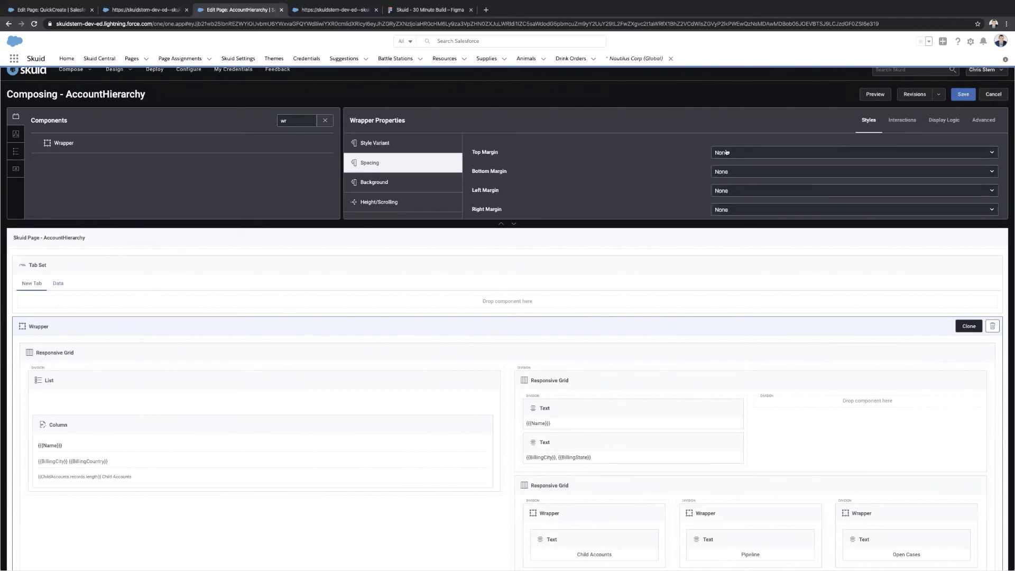
left_click(727, 152)
left_click(734, 180)
left_click(734, 179)
left_click(735, 202)
left_click(735, 190)
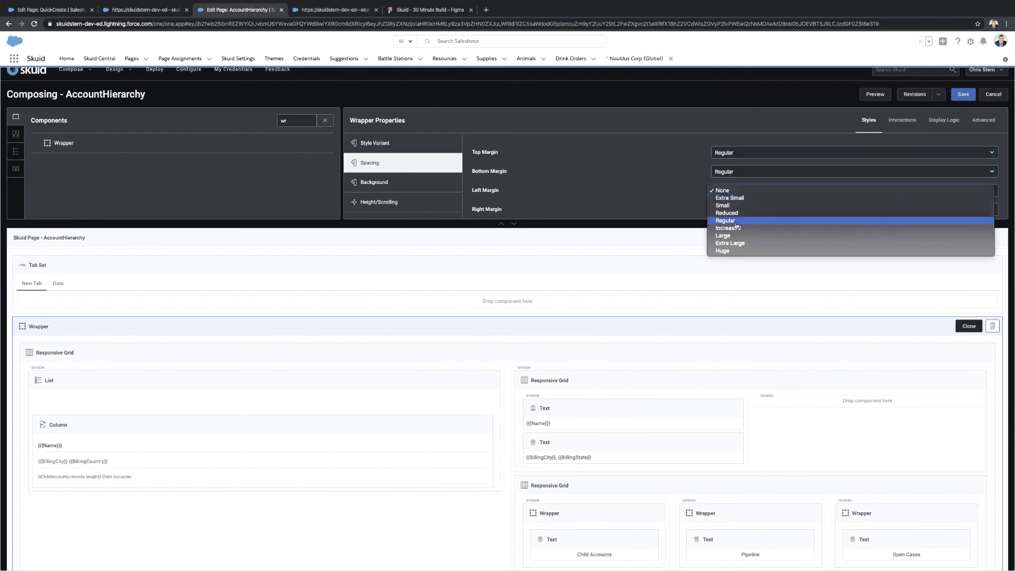
left_click(736, 221)
left_click(736, 209)
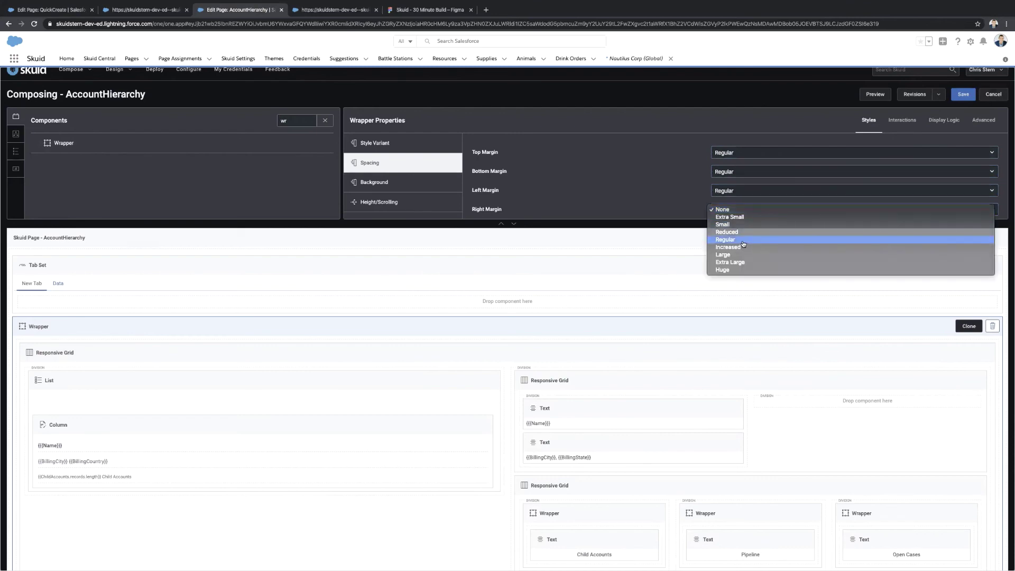
left_click(742, 241)
left_click(445, 357)
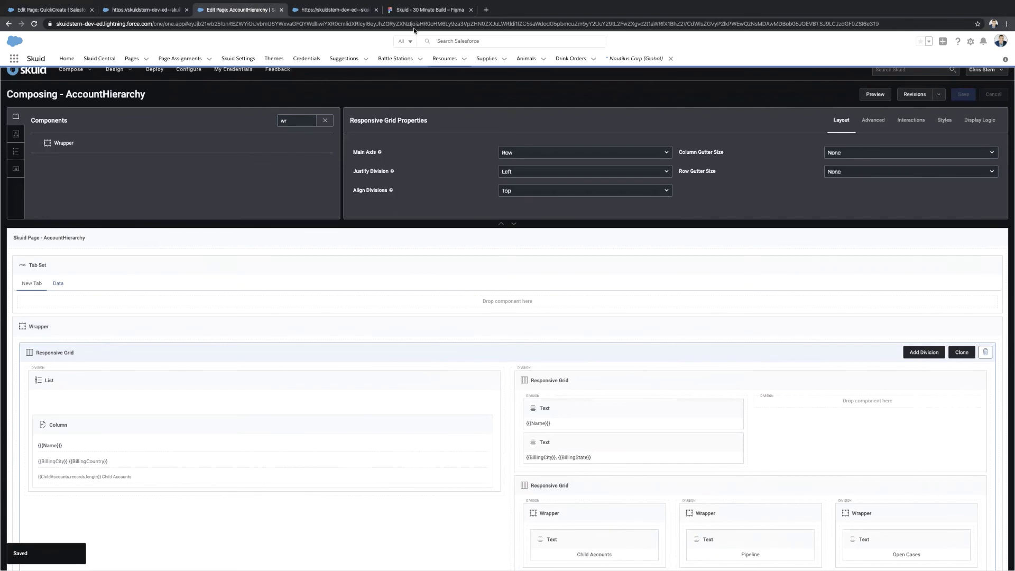
Following the Figma layout, set the list division's flex ratio to .5 and the account detail division's to 2, and save the page.
left_click(410, 10)
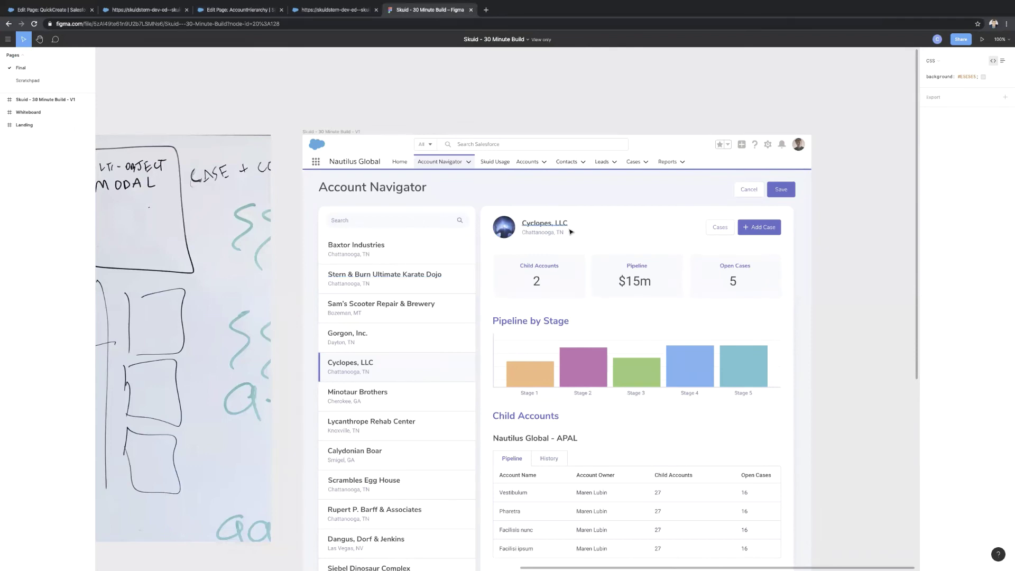
left_click(207, 11)
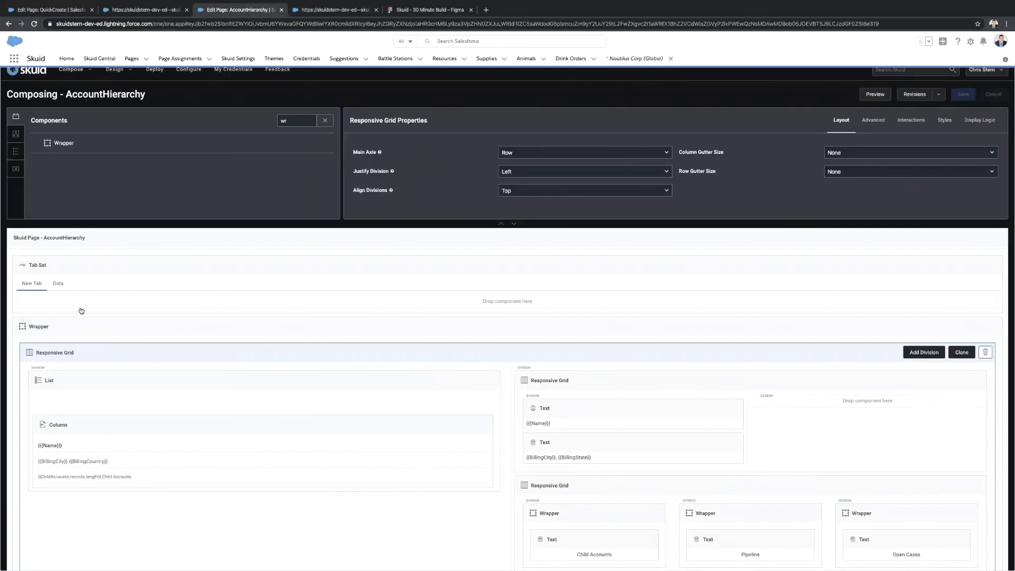
left_click(39, 369)
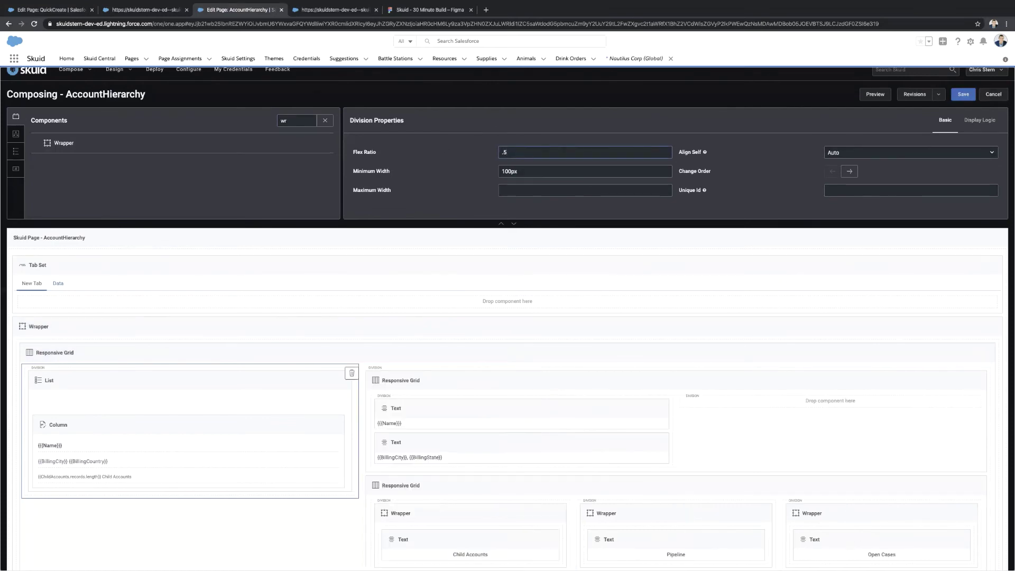
left_click(373, 371)
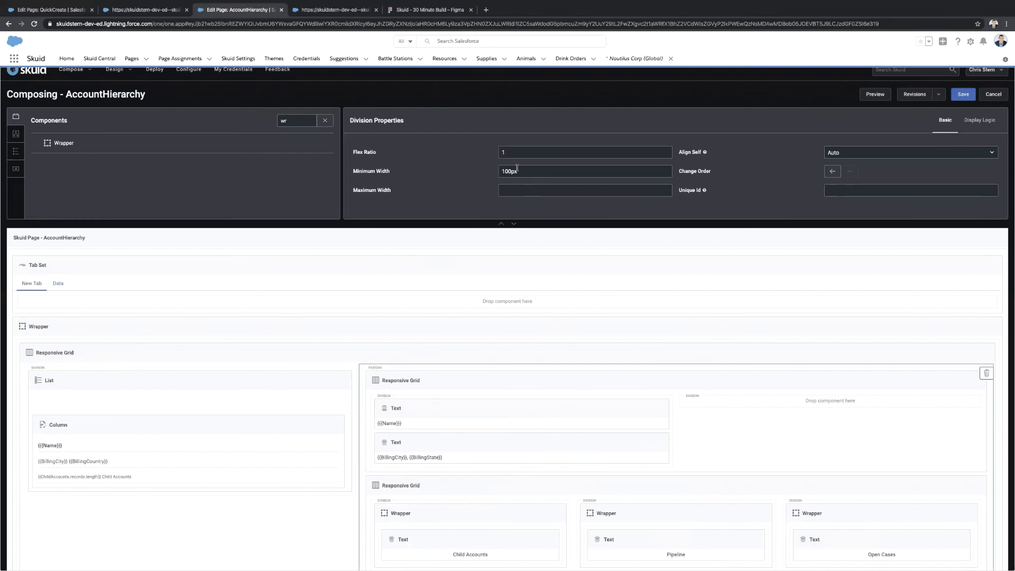
double_click(512, 152)
type("2")
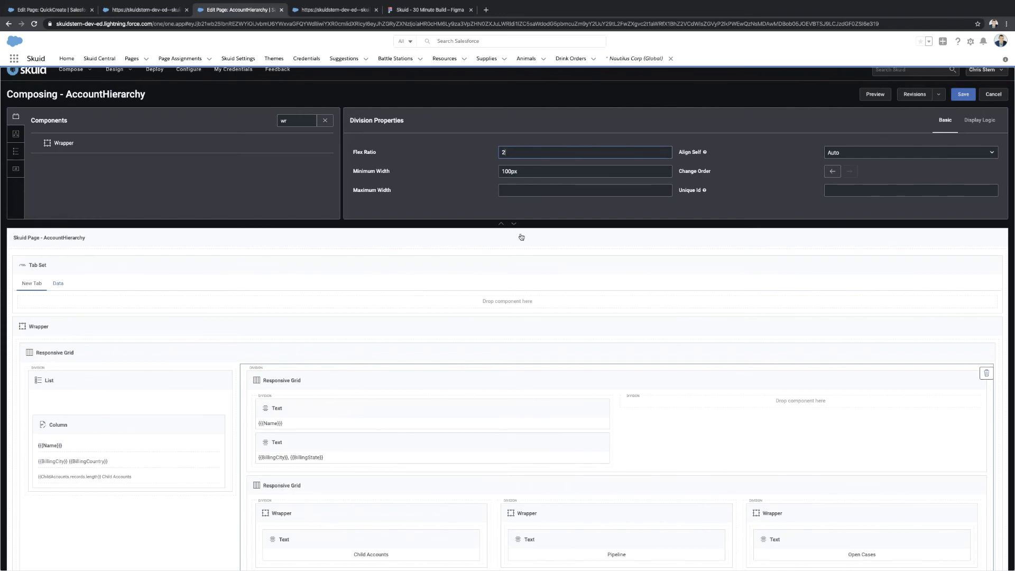
left_click(963, 95)
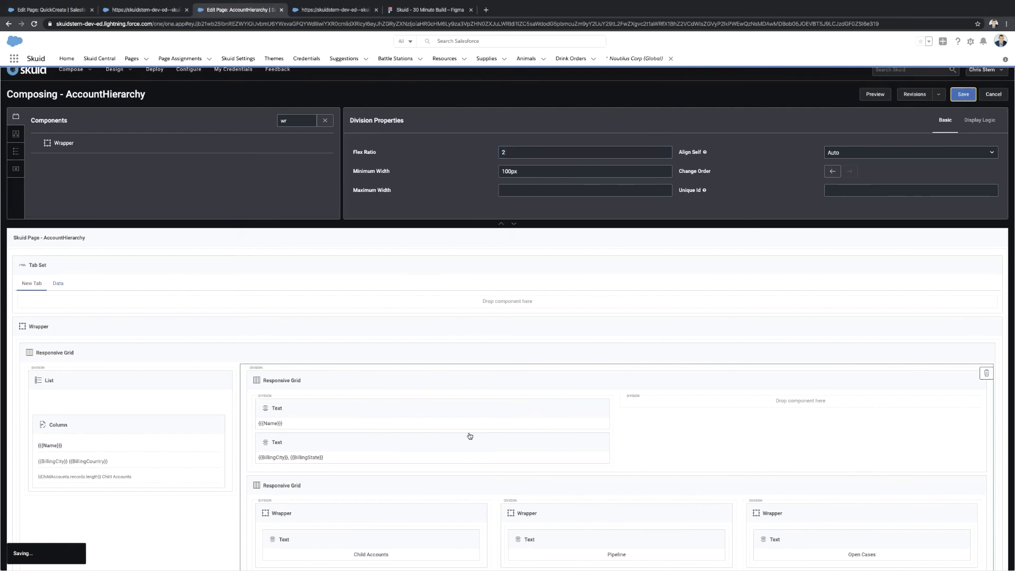
Delete the AccountViewer and ChildAccounts tables and add a Chart in their place below the metric cards grid.
scroll(470, 436, "down", 3)
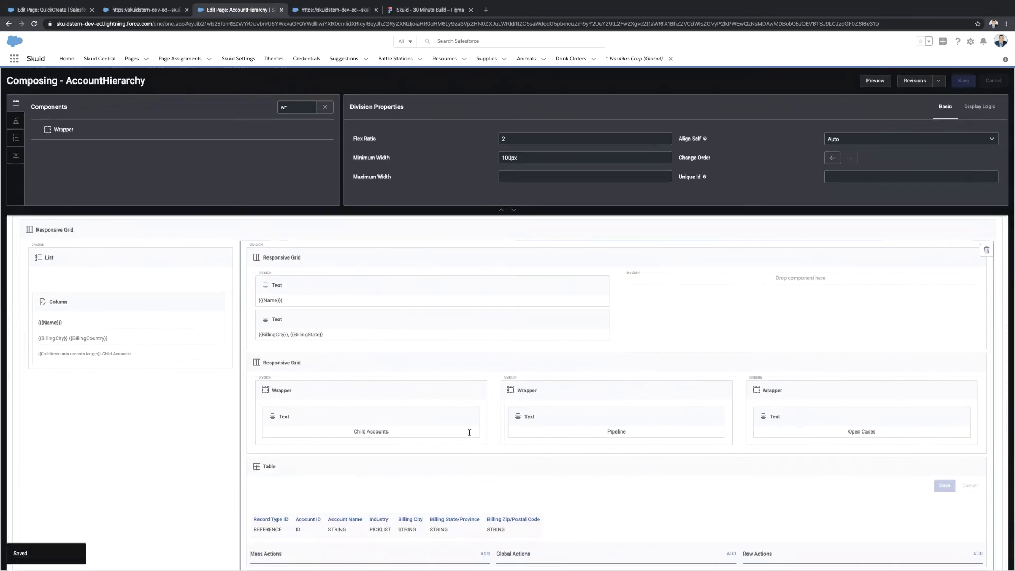
scroll(470, 432, "down", 1)
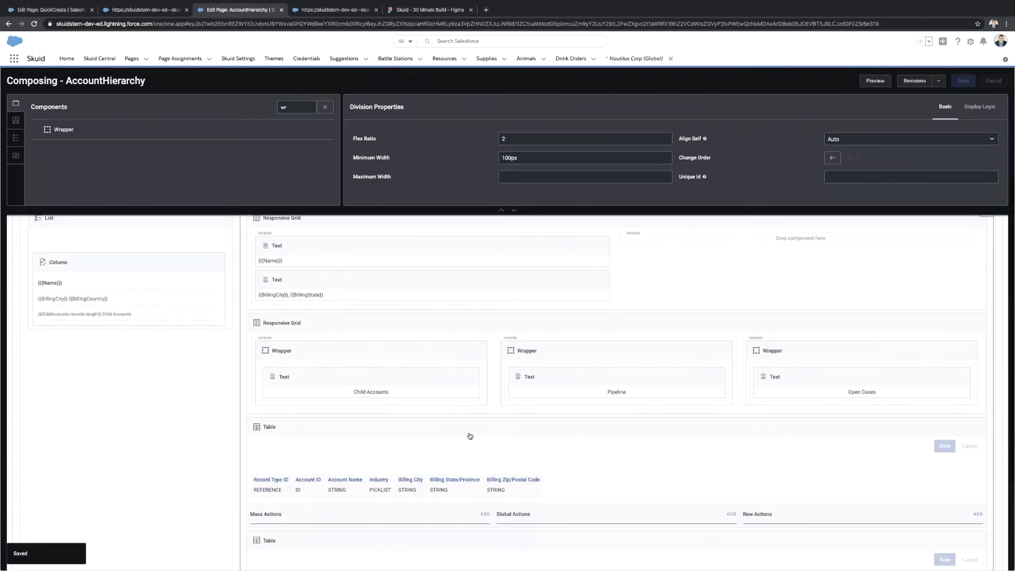
left_click(425, 436)
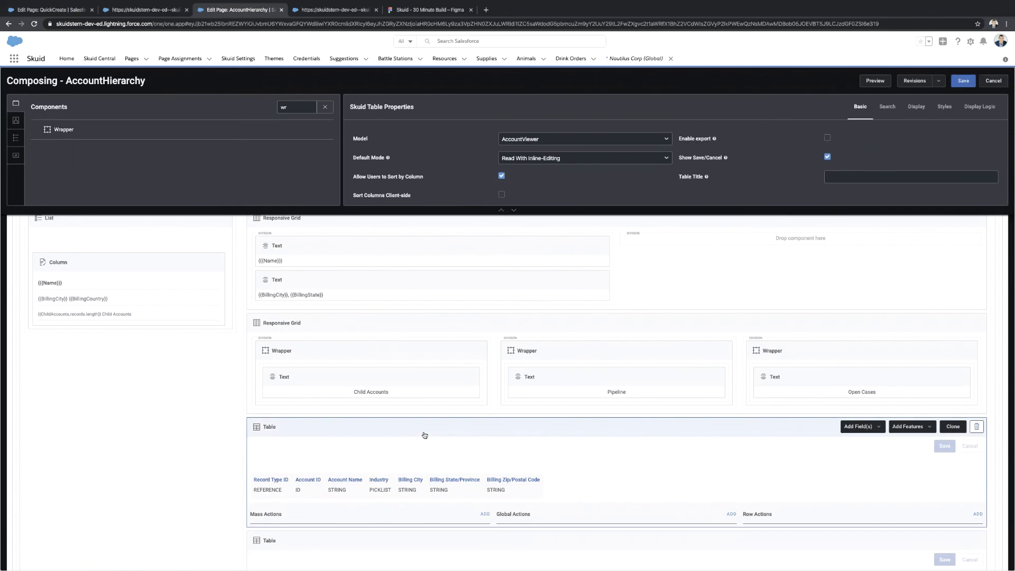
left_click(978, 429)
left_click(909, 430)
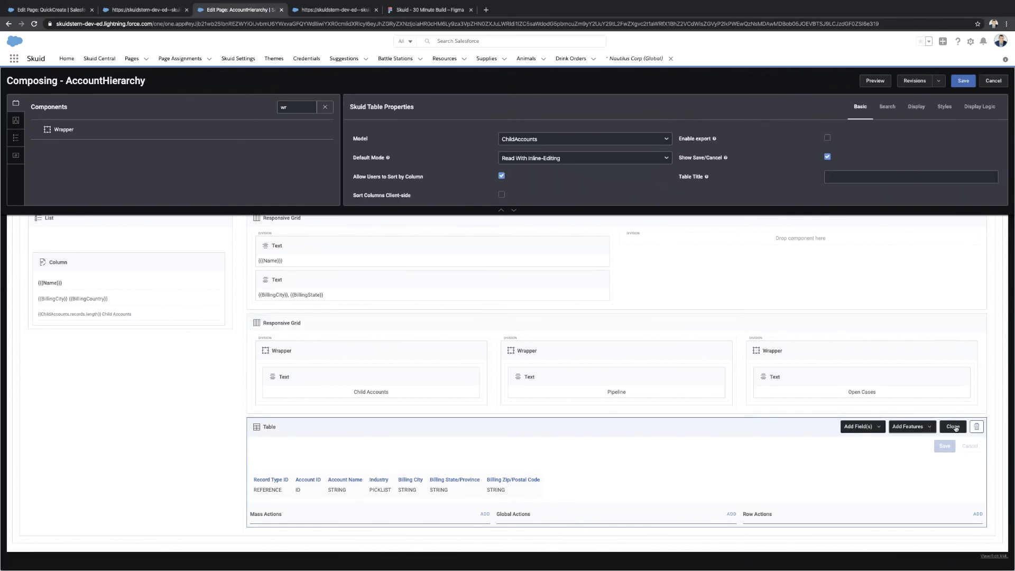
left_click(976, 427)
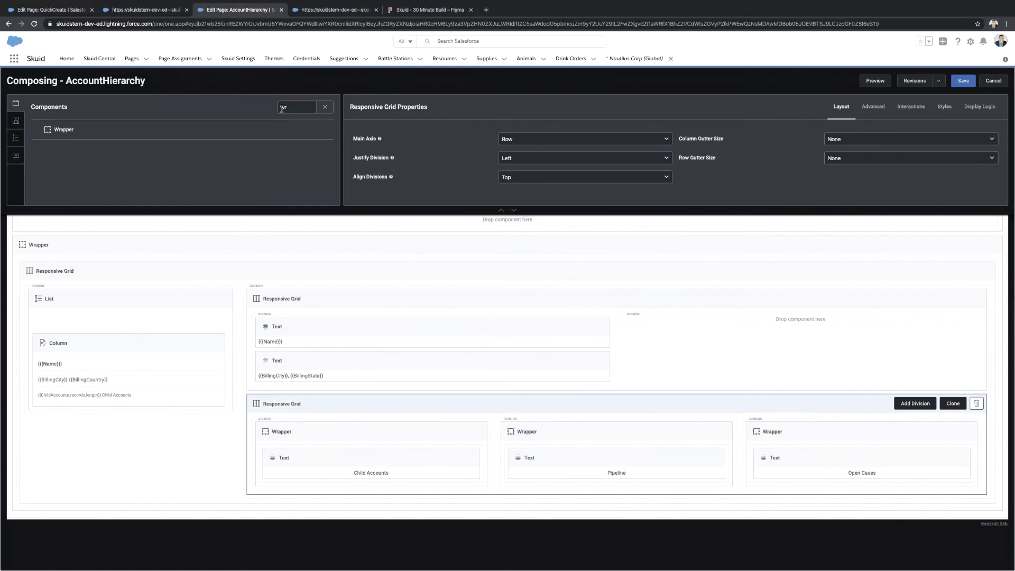
type("chart")
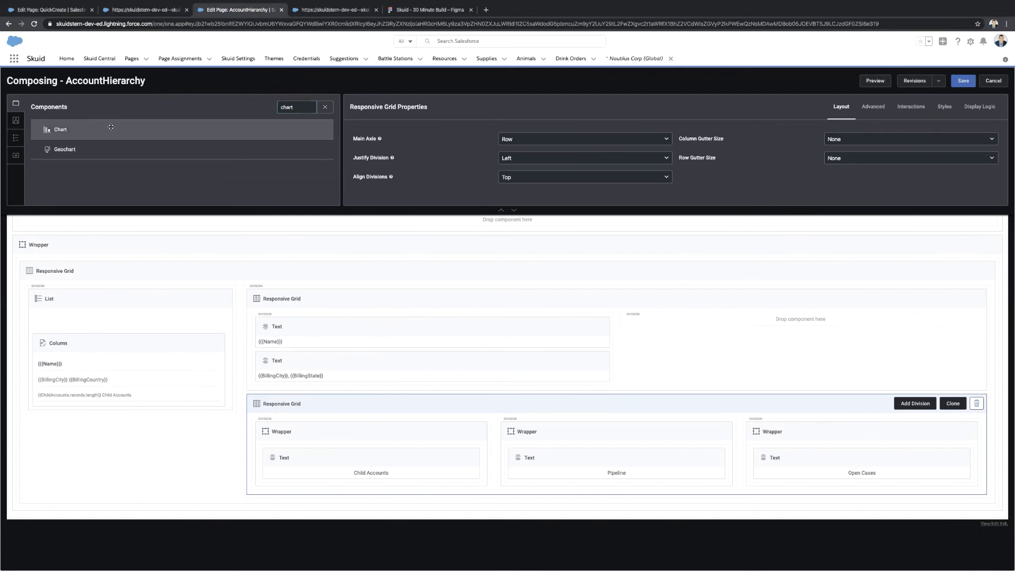
left_click_drag(111, 127, 409, 495)
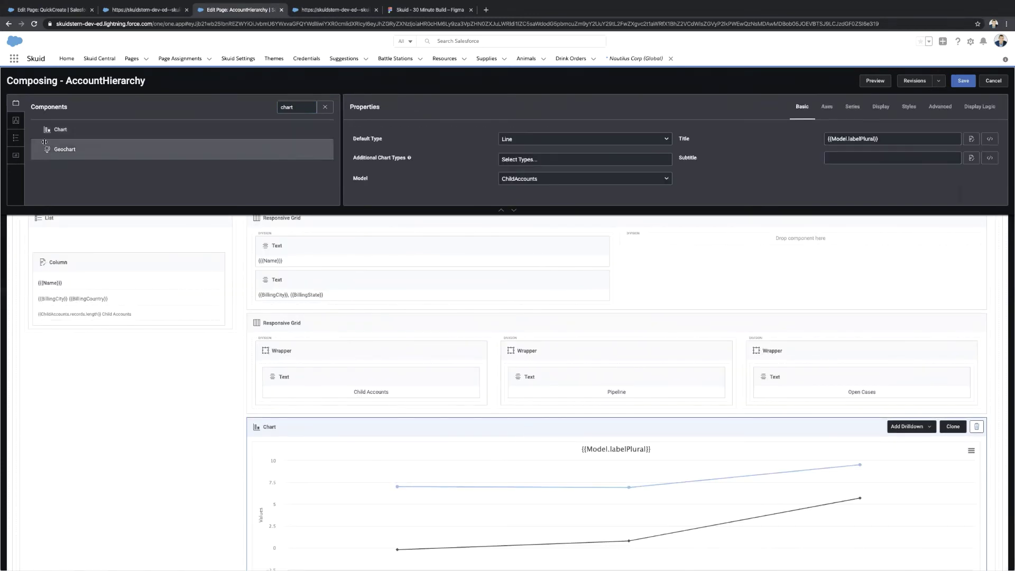
Rename the Opps_Open model to ChildAccounts_Opps_Open.
left_click(15, 121)
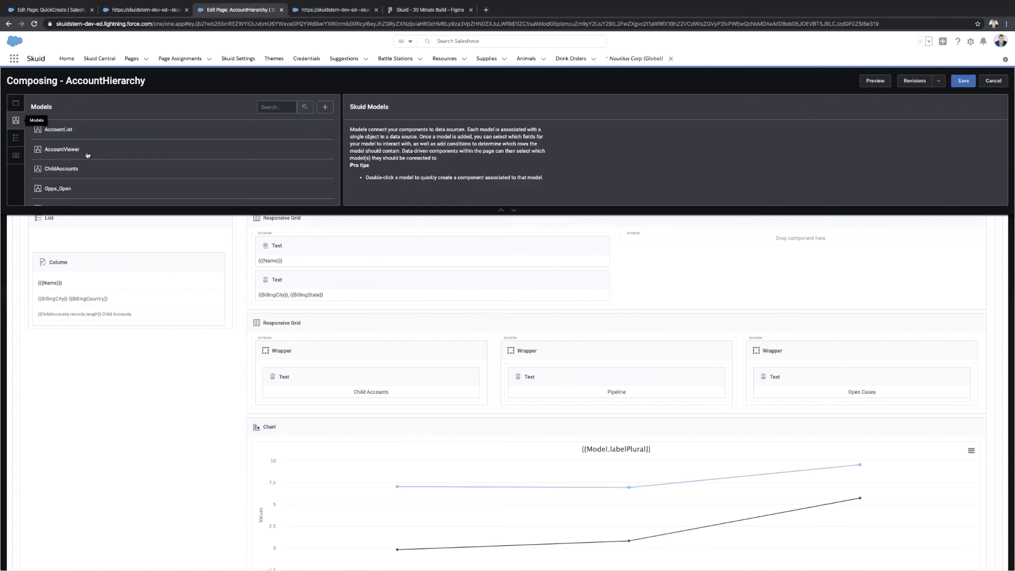
left_click(514, 210)
left_click(165, 195)
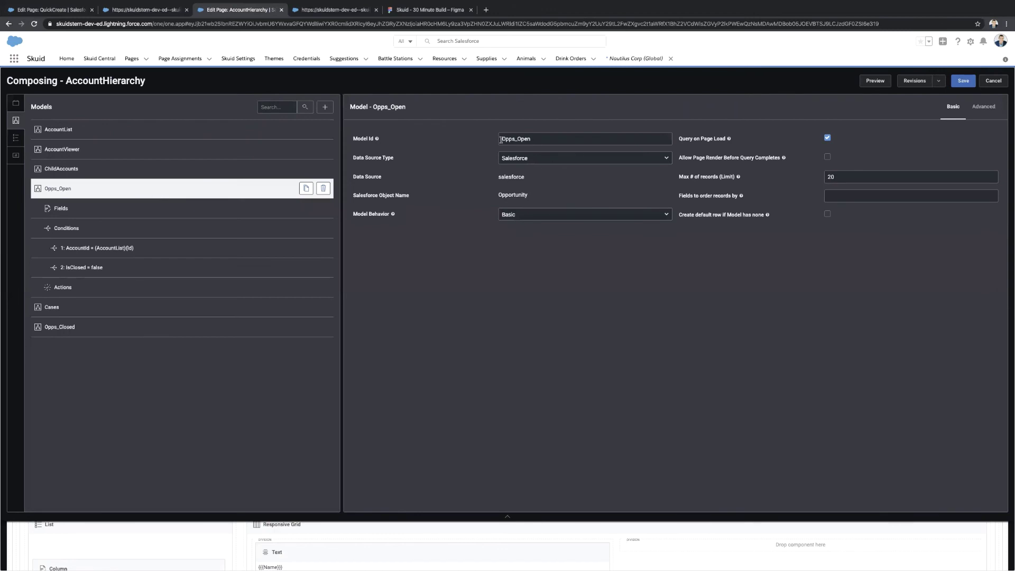
type("ChildAccounts_")
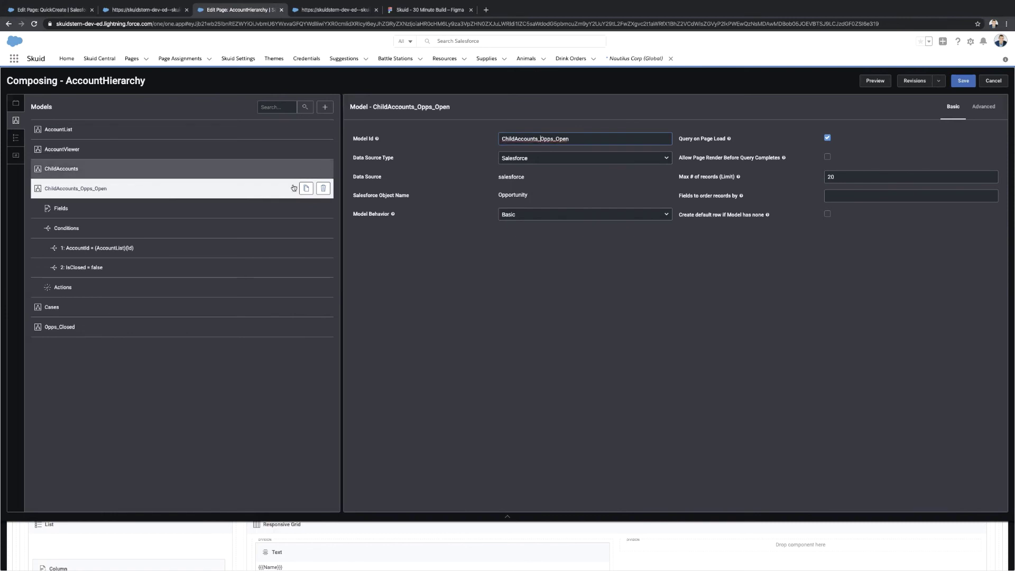
Change the renamed model's AccountId condition to use the In operator with ChildAccounts as its source model.
left_click(215, 247)
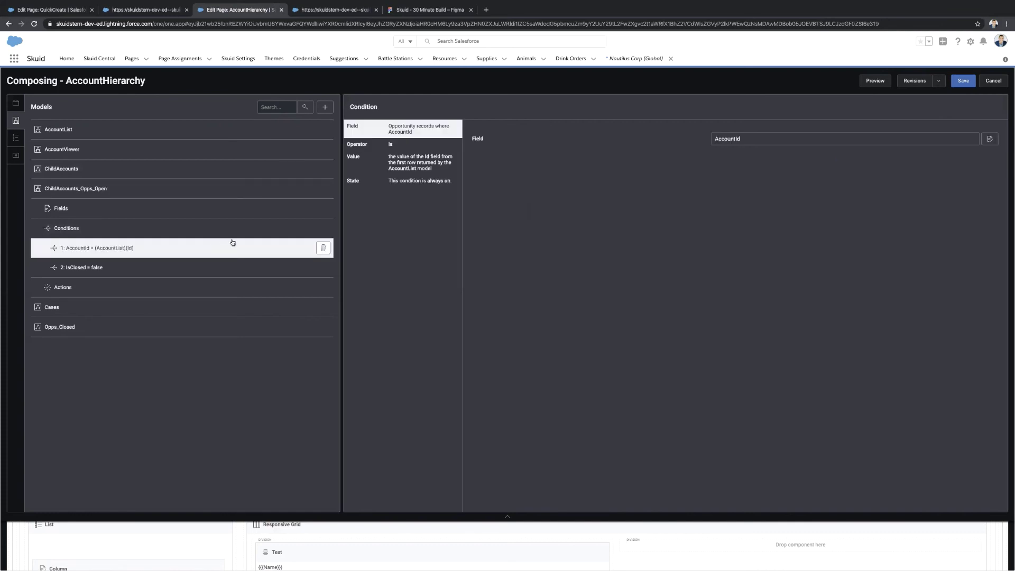
left_click(428, 146)
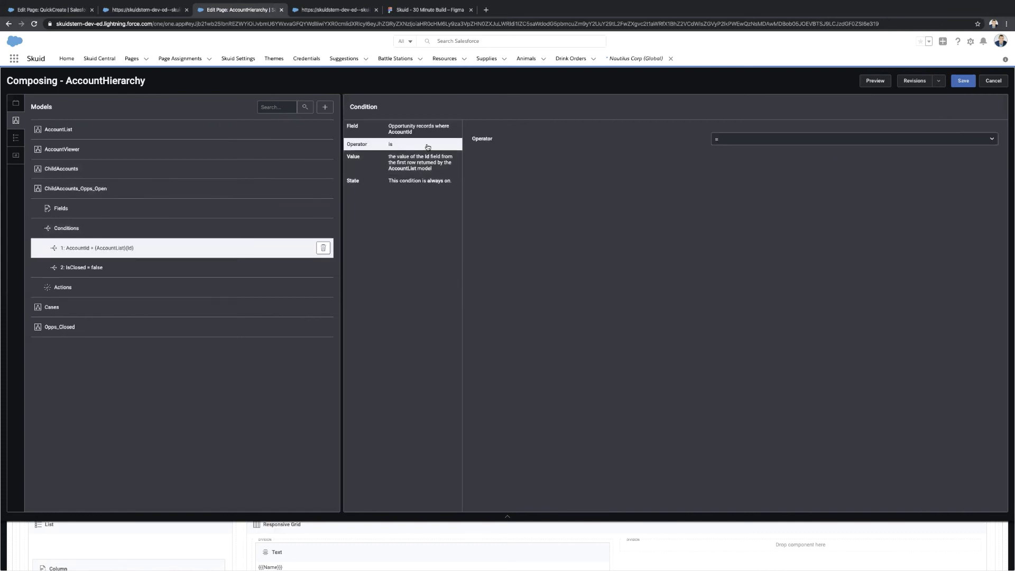
left_click(729, 138)
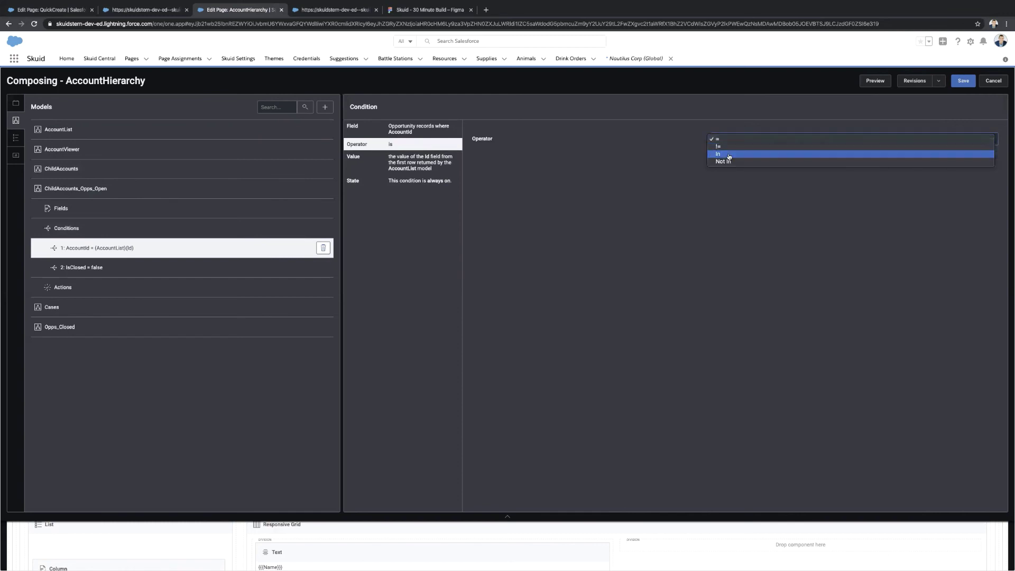
left_click(729, 155)
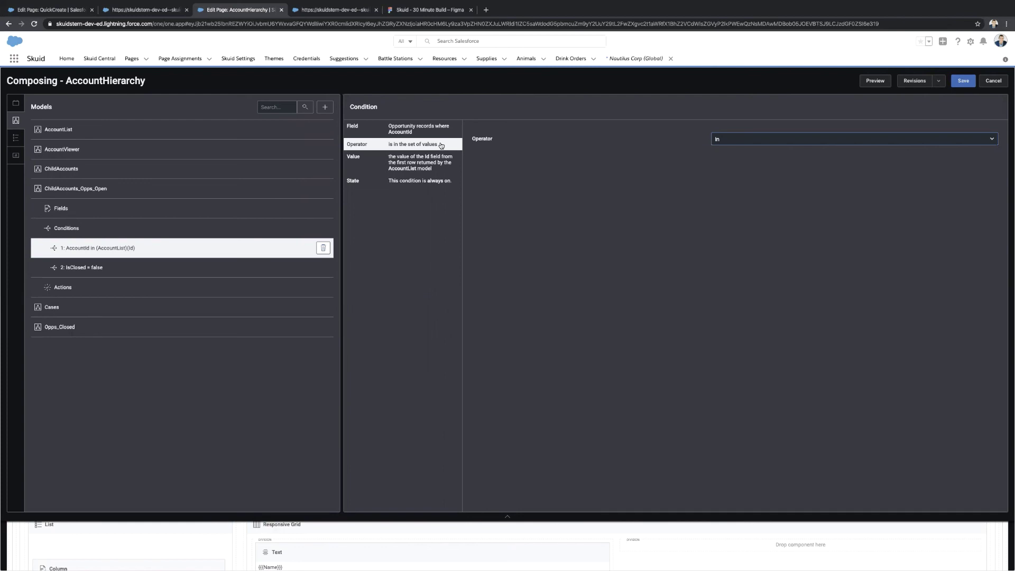
left_click(428, 167)
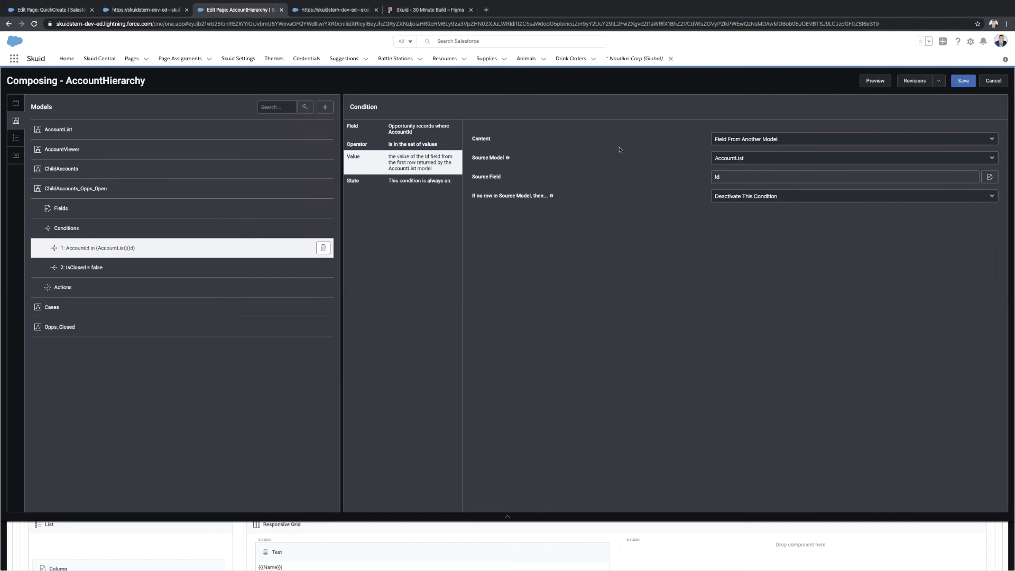
left_click(777, 157)
left_click(757, 173)
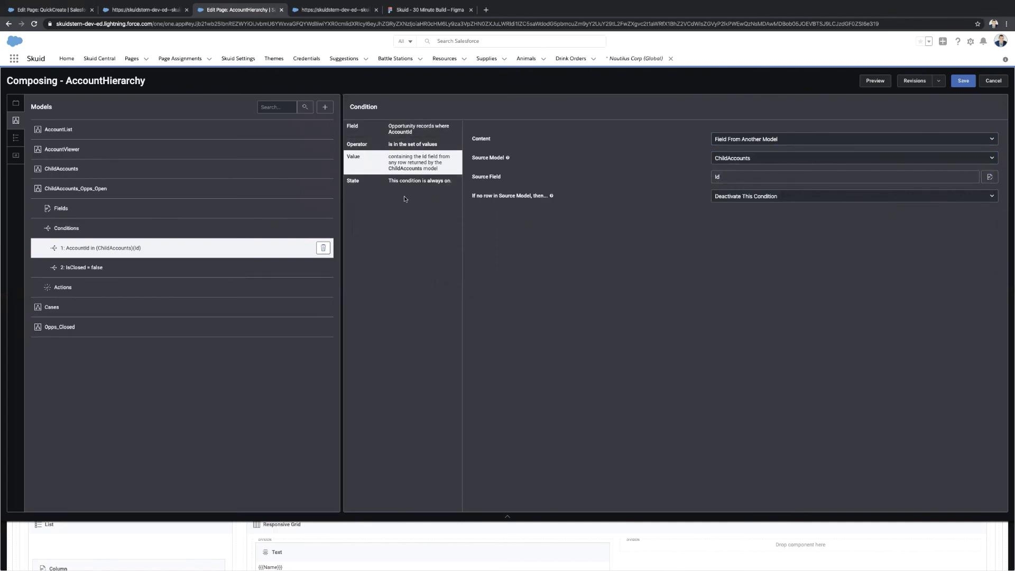
Set the AccountId condition to abort the model's query when the ChildAccounts source model has no row.
left_click(407, 181)
left_click_drag(424, 162, 424, 168)
left_click(757, 196)
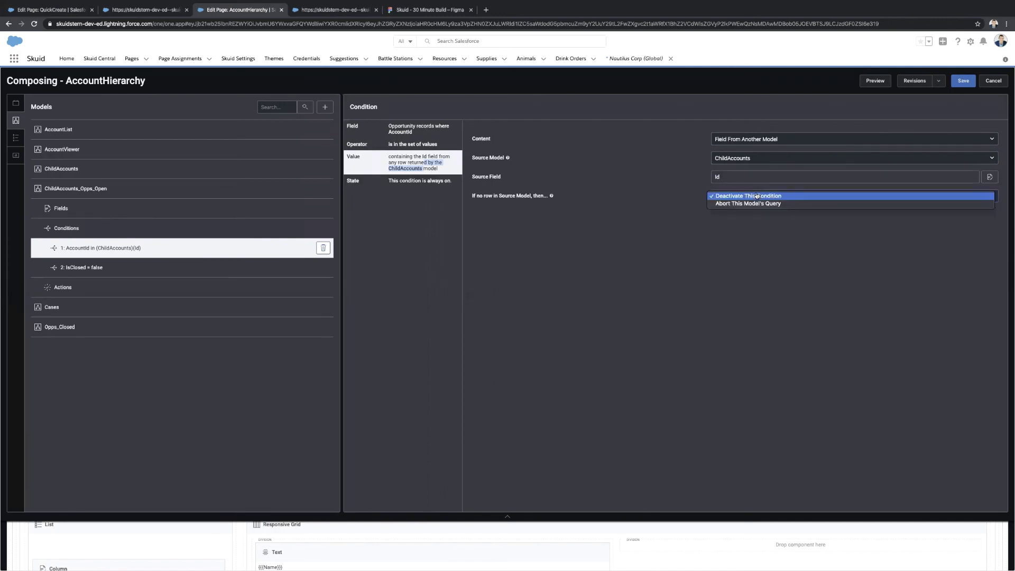
left_click(757, 204)
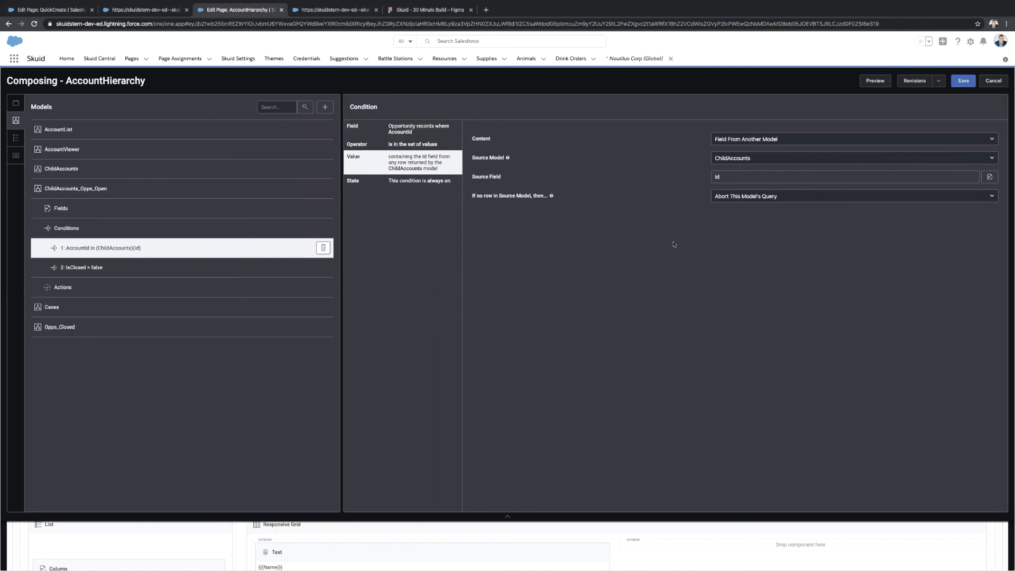
Add a table for the ChildAccounts_Opps_Open model below the chart and save the page.
left_click(509, 515)
left_click_drag(105, 189, 222, 265)
left_click(411, 348)
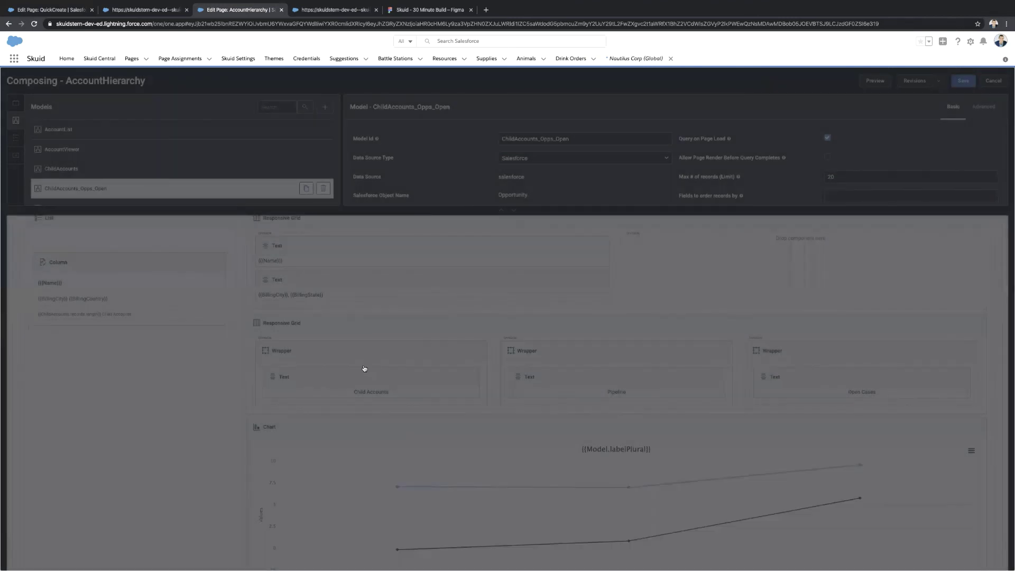
left_click_drag(325, 397, 383, 378)
left_click(962, 82)
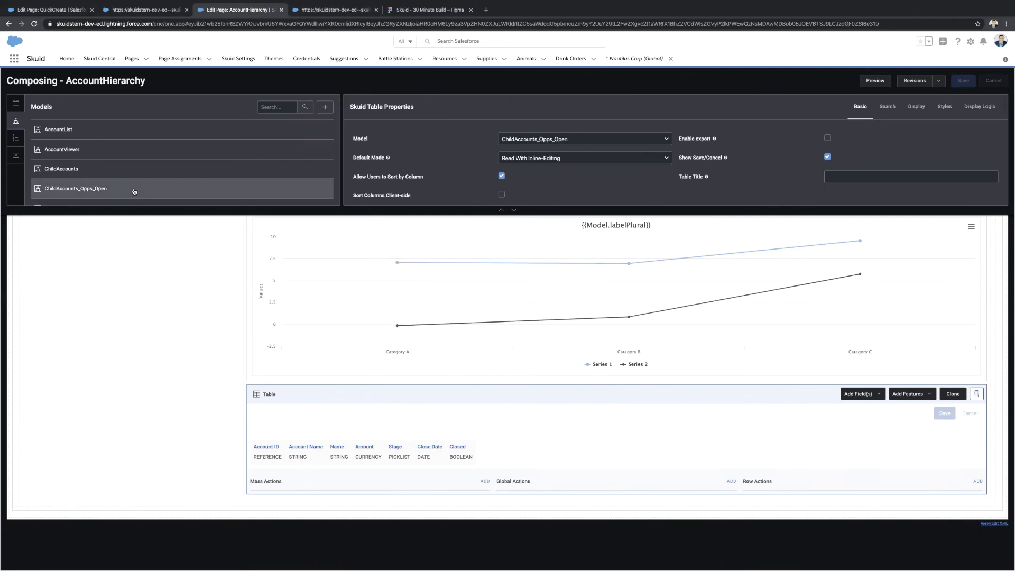
Add ChildAccounts_Opps_Open to the ChildAccounts query action in the account list's click interaction, and save the page.
scroll(129, 458, "up", 10)
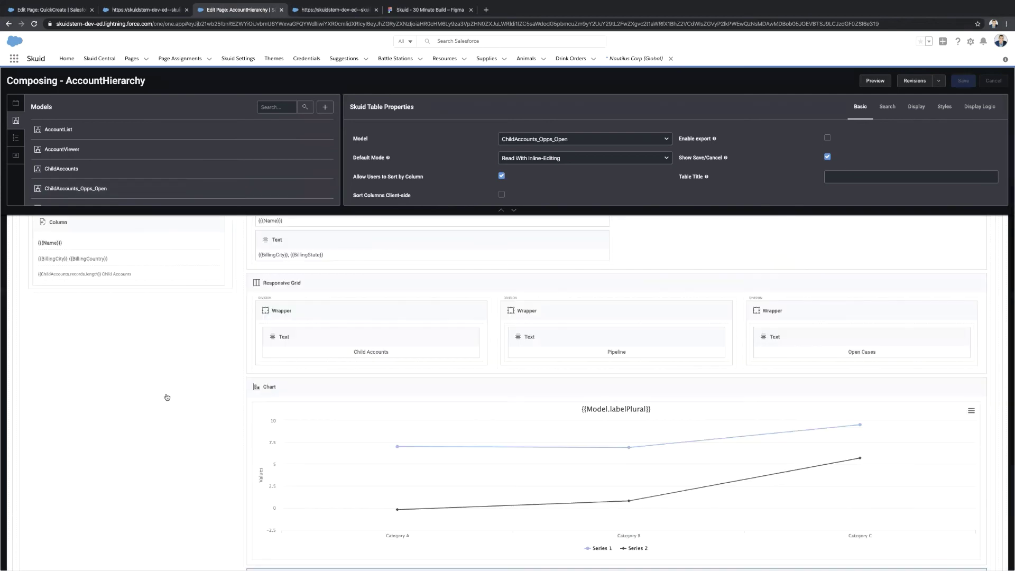
left_click(72, 389)
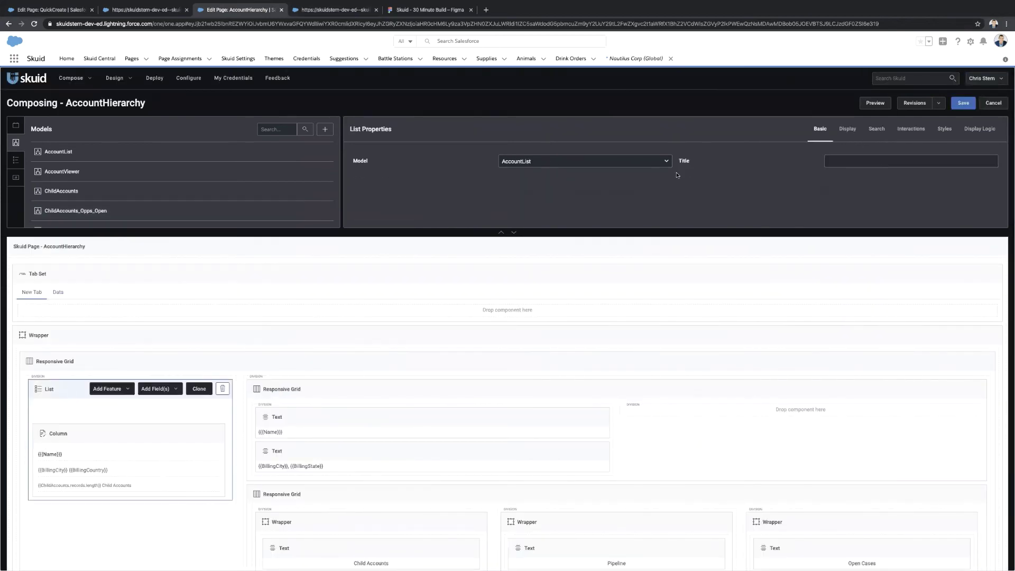
left_click(908, 131)
scroll(418, 177, "down", 1)
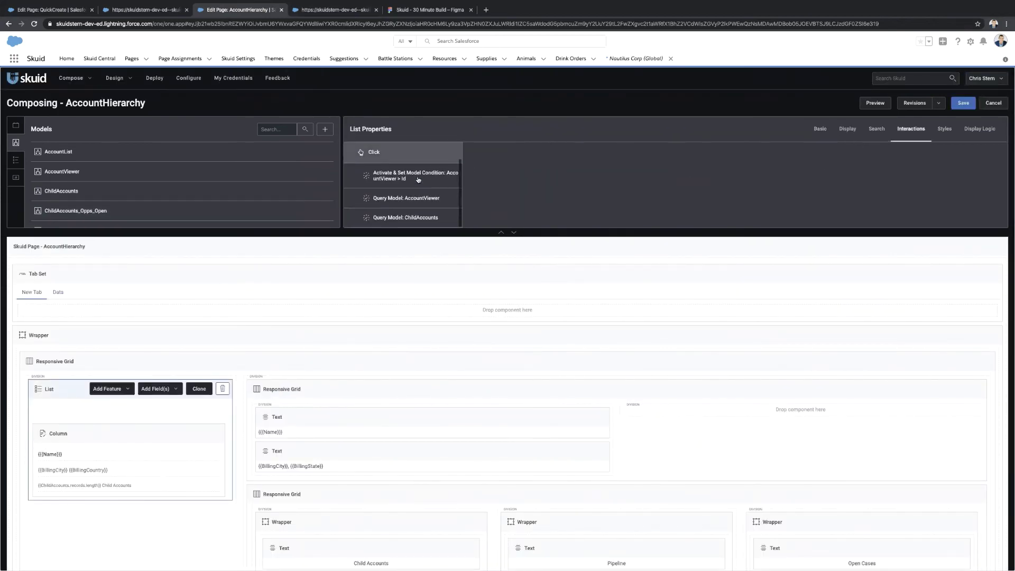
left_click(414, 221)
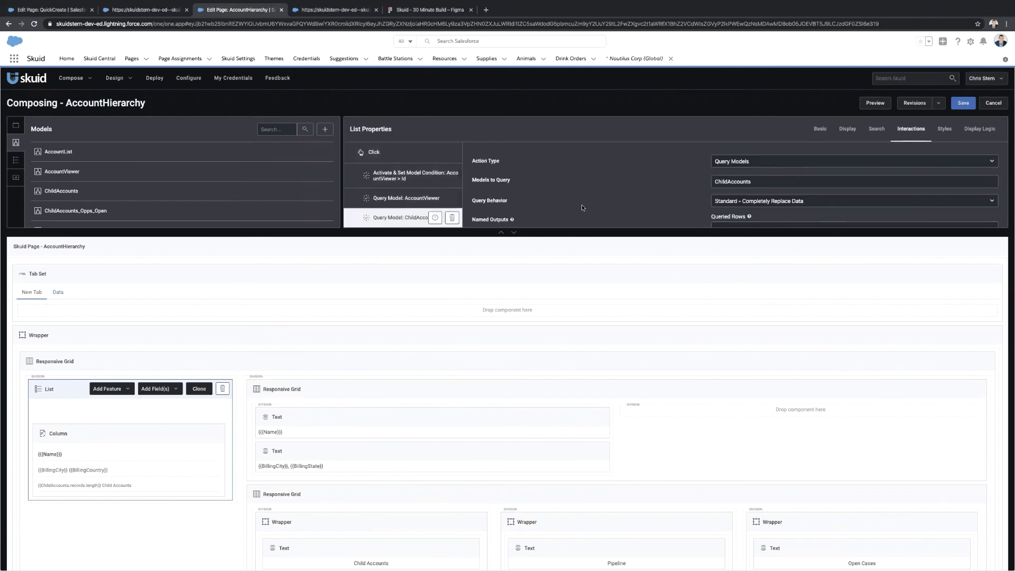
left_click(809, 183)
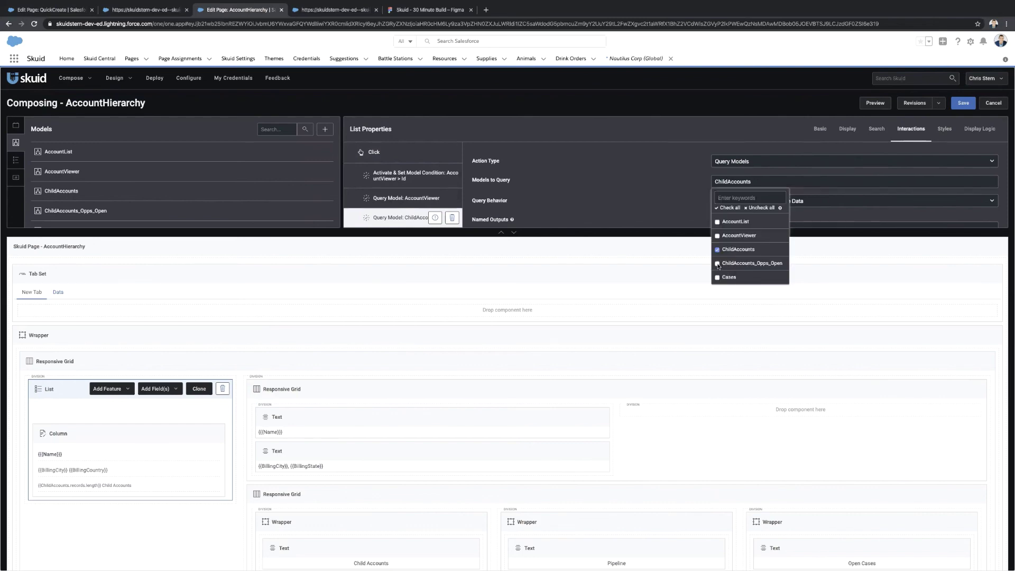
left_click(718, 264)
left_click(962, 104)
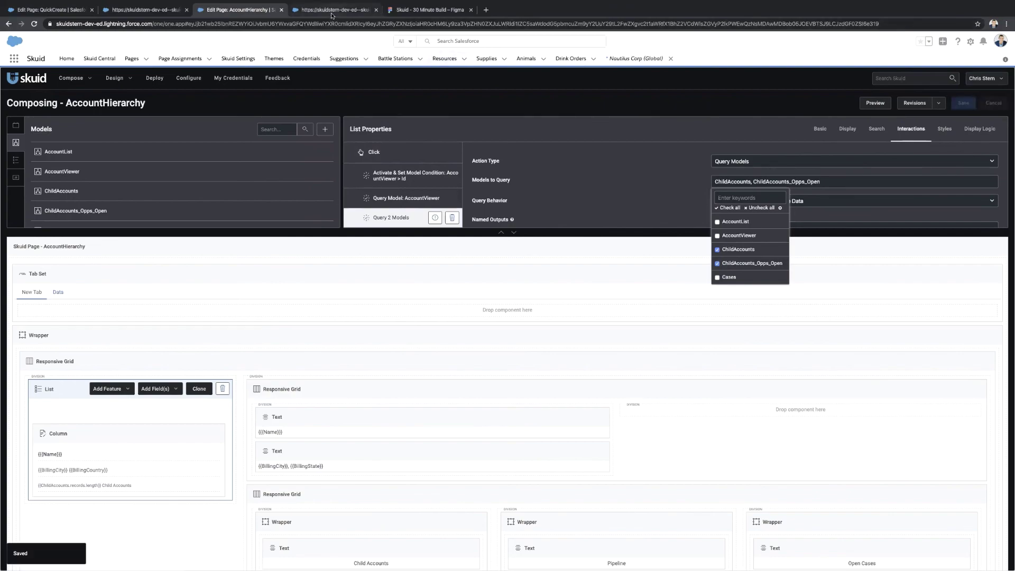
Reload the AccountHierarchy preview and select the listed accounts to check the open opportunities shown for each.
left_click(334, 10)
key("super+r")
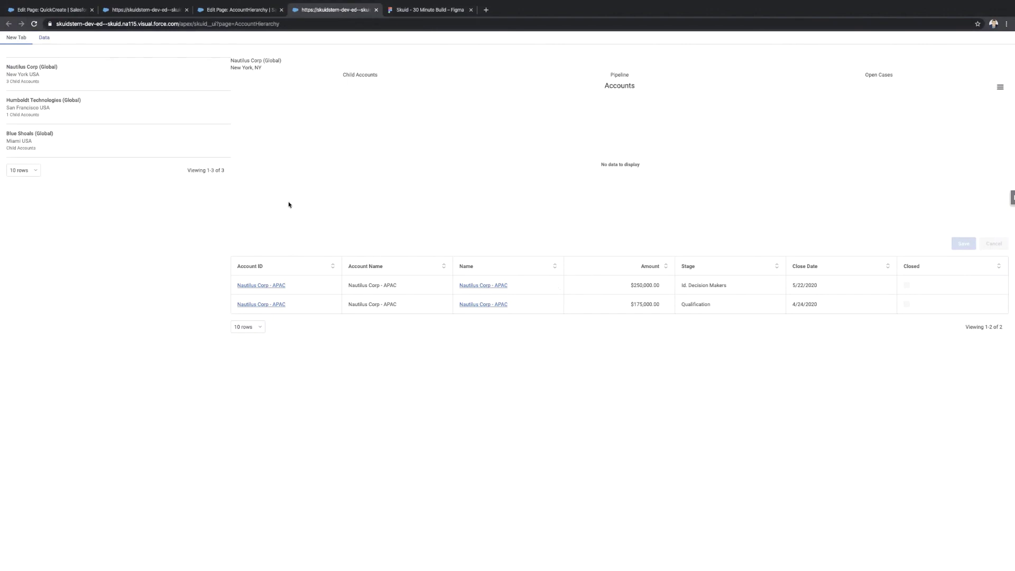
left_click(126, 119)
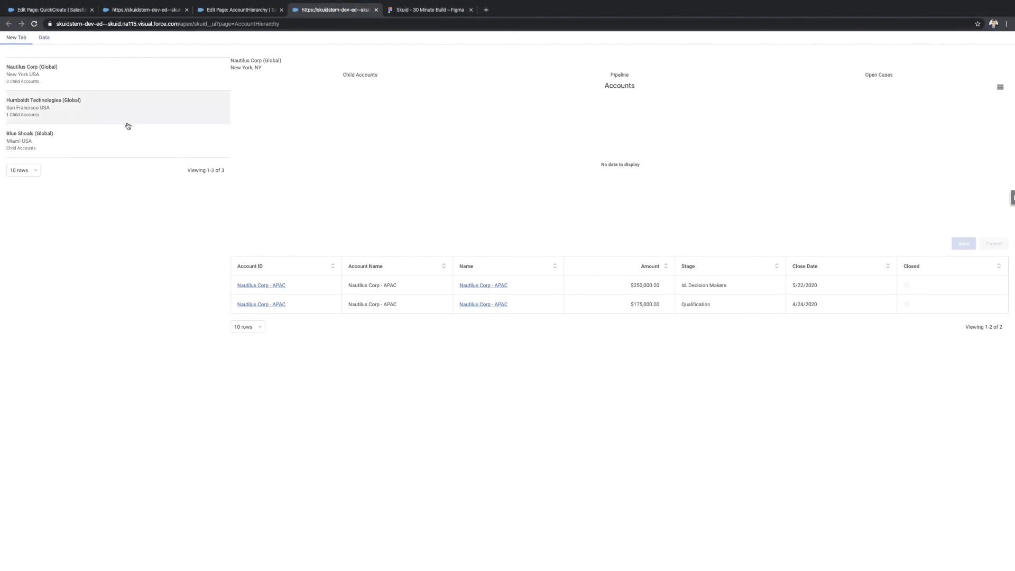
left_click(126, 149)
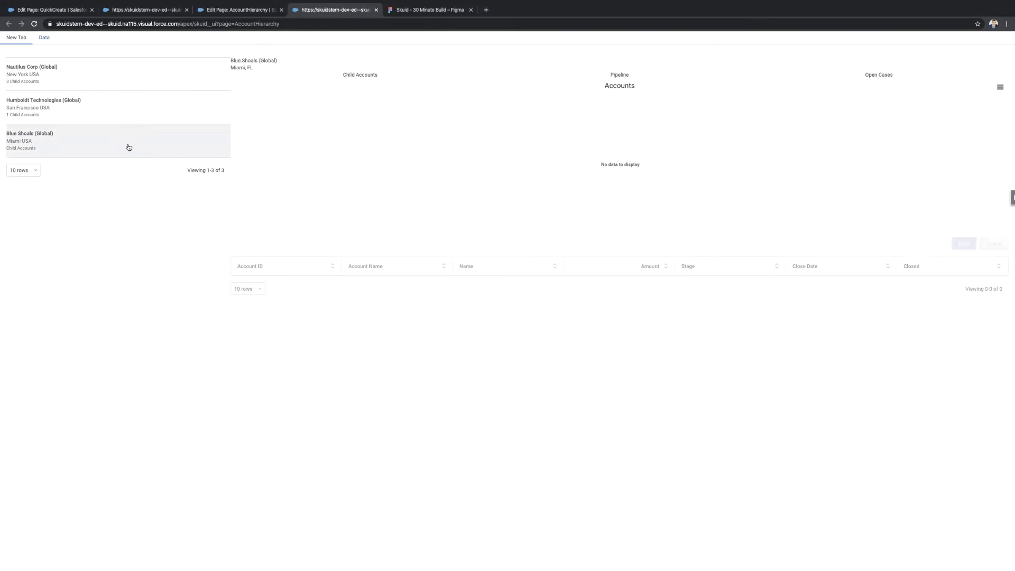
left_click(111, 82)
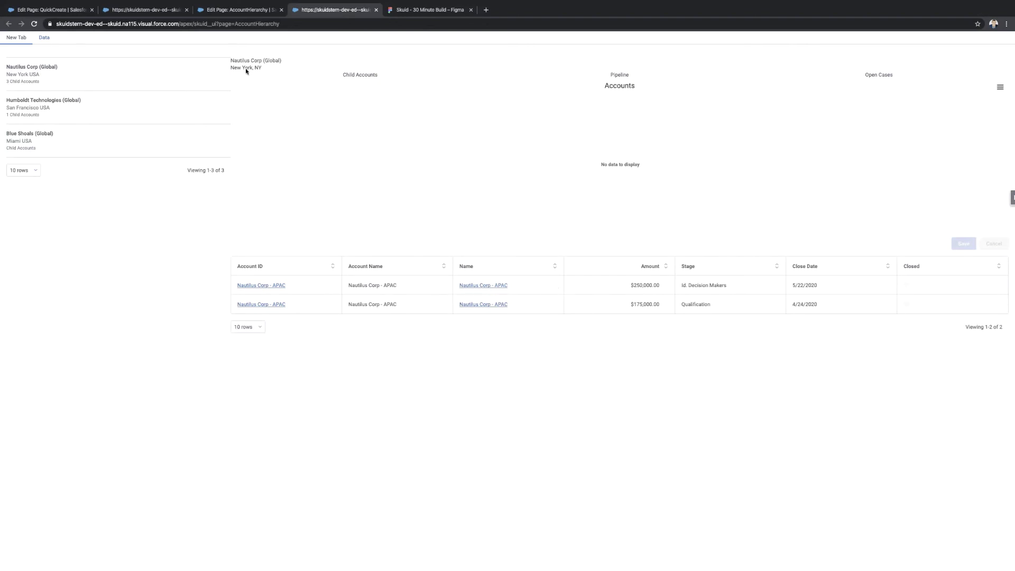
On the QuickCreate page, start a new opportunity for the Humboldt - NA account and name it Humboldt - NA.
left_click(151, 11)
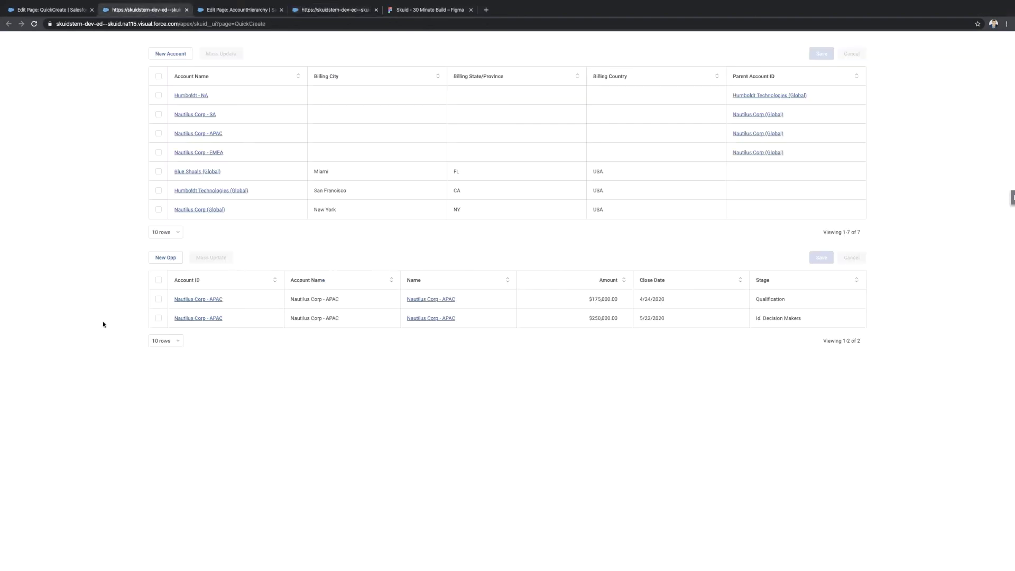
left_click(167, 259)
left_click(209, 301)
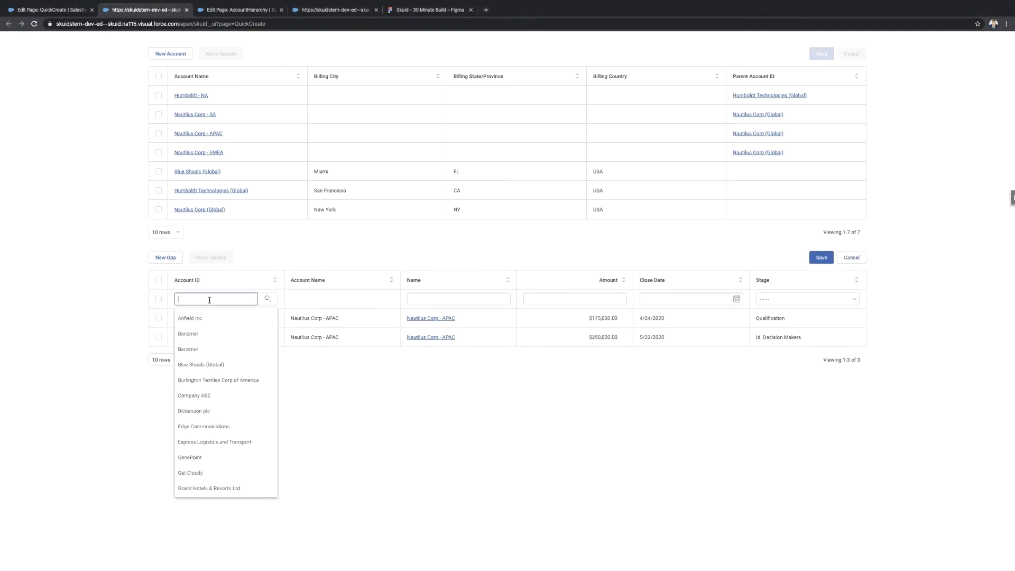
type("hum")
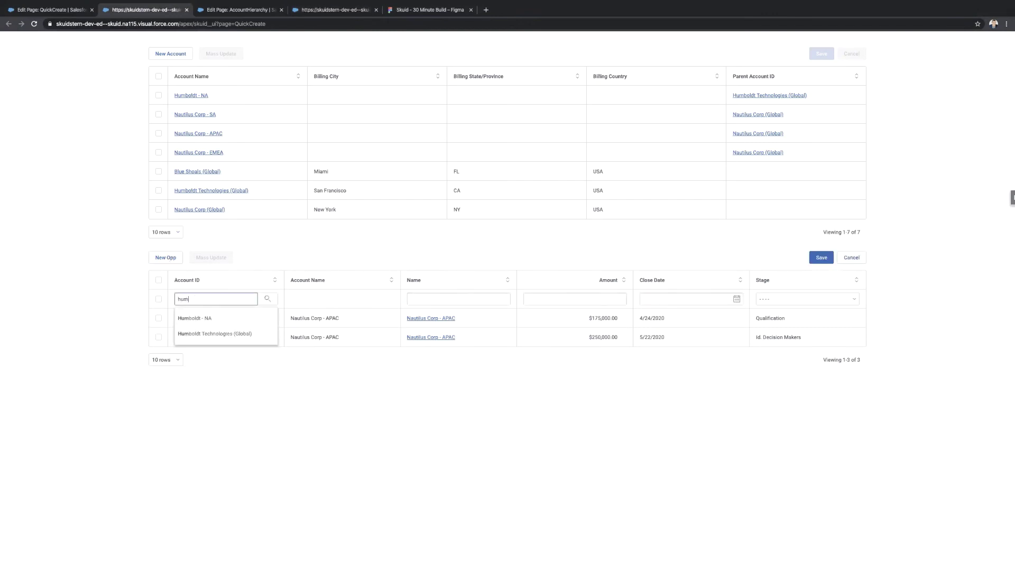
left_click(204, 319)
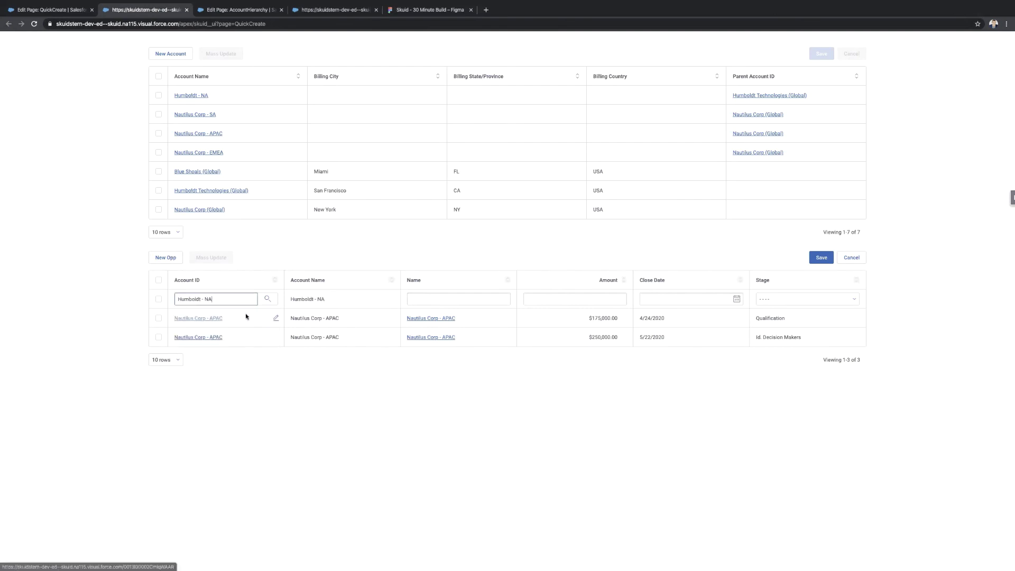
left_click(434, 300)
type("Humbo")
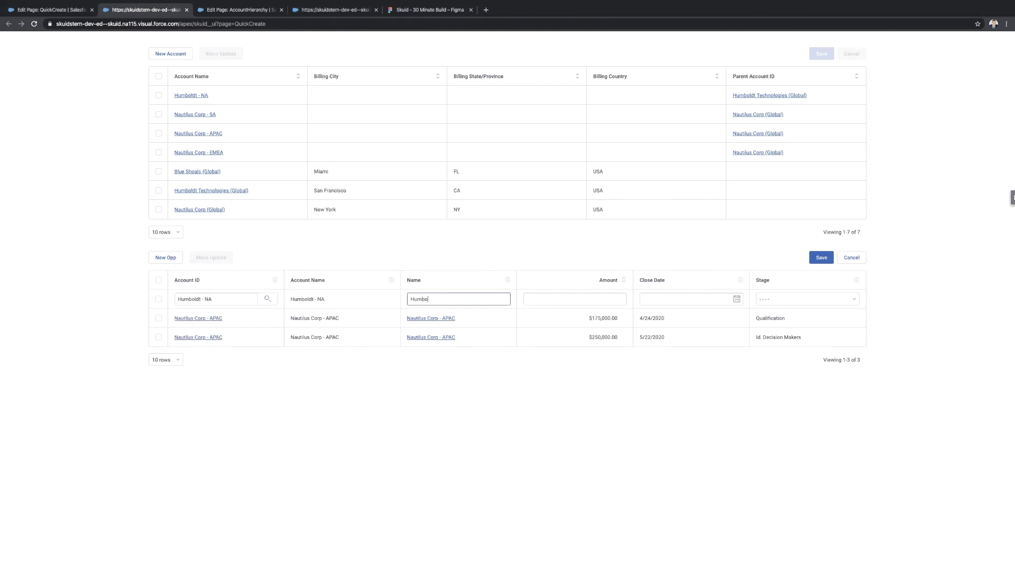
type("ldt - NA")
left_click(165, 360)
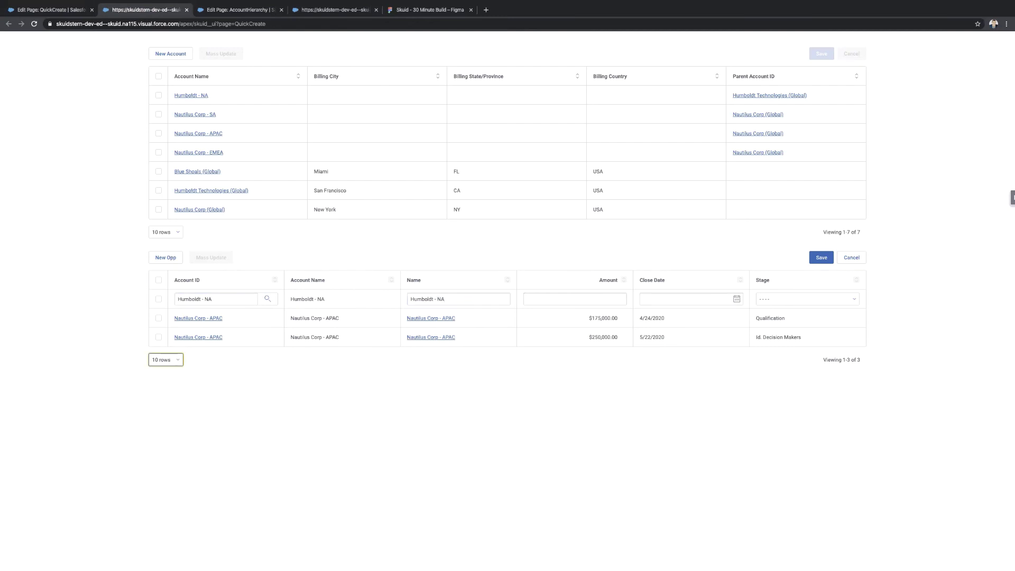
Set the new opportunity's amount to 300000, close date to 6/19/2020 and stage to Value Proposition, and save it.
left_click(551, 299)
type("30000")
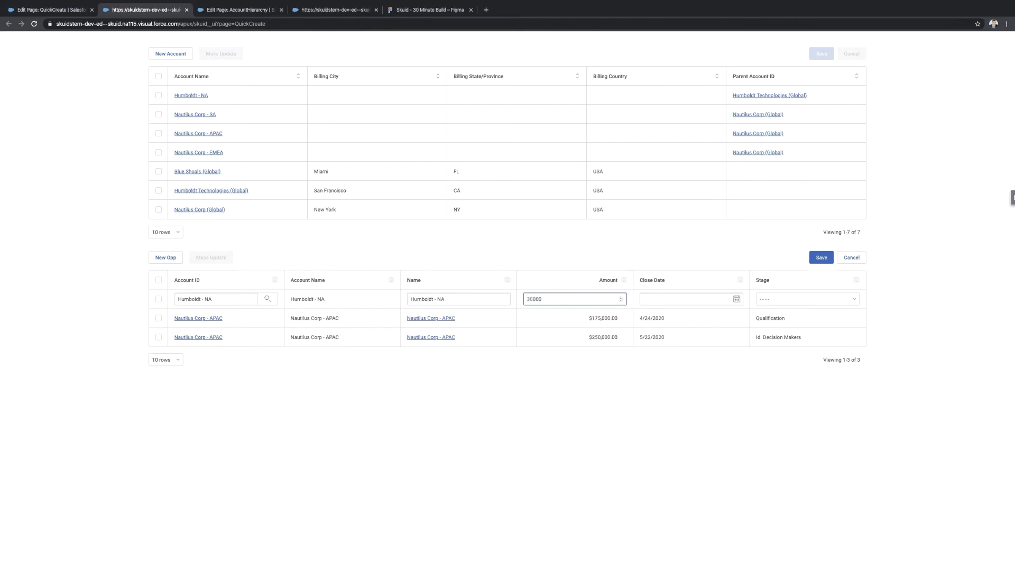
type("0")
left_click(724, 298)
left_click(733, 318)
left_click(732, 318)
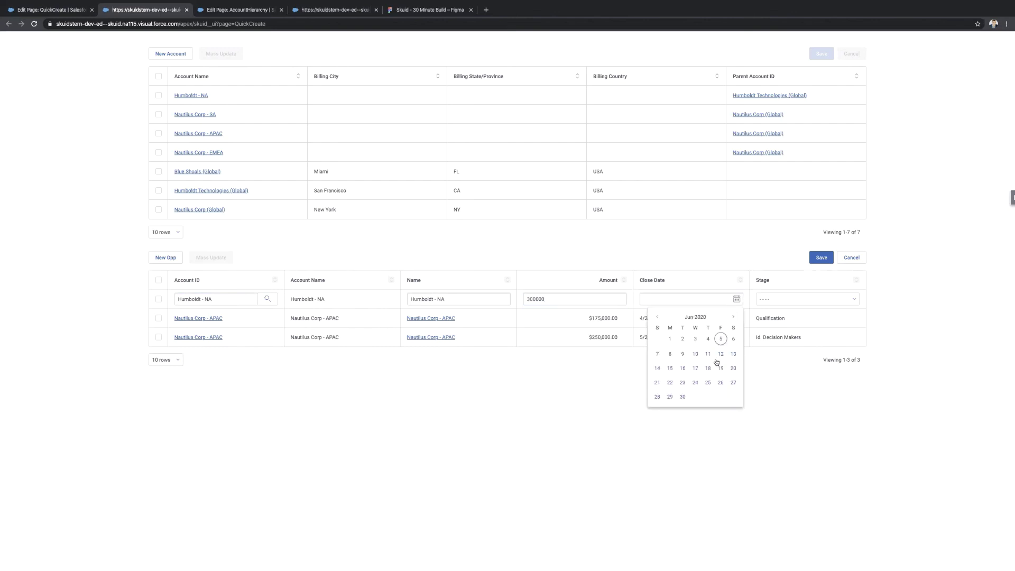
left_click(721, 368)
left_click(809, 299)
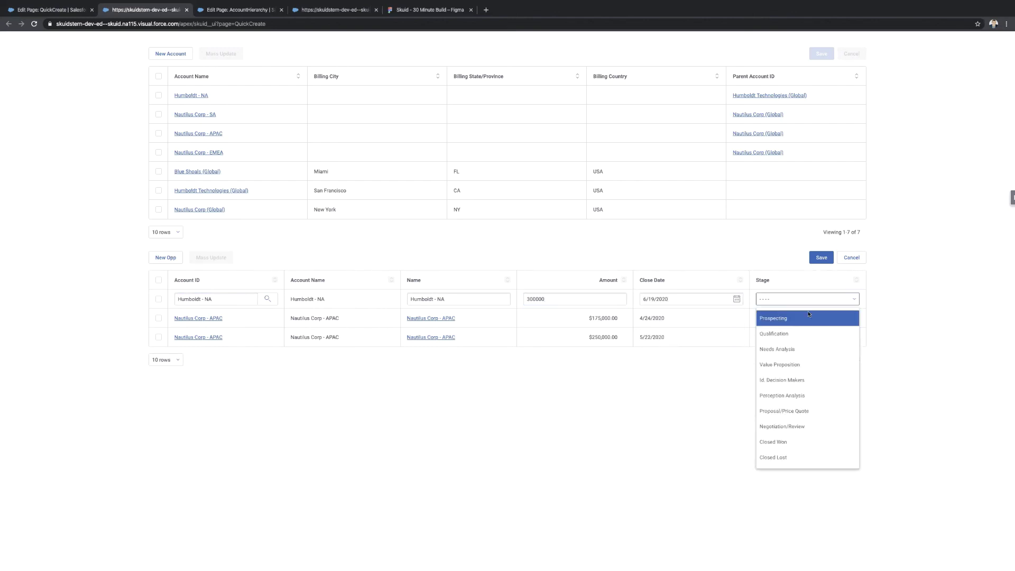
left_click(788, 369)
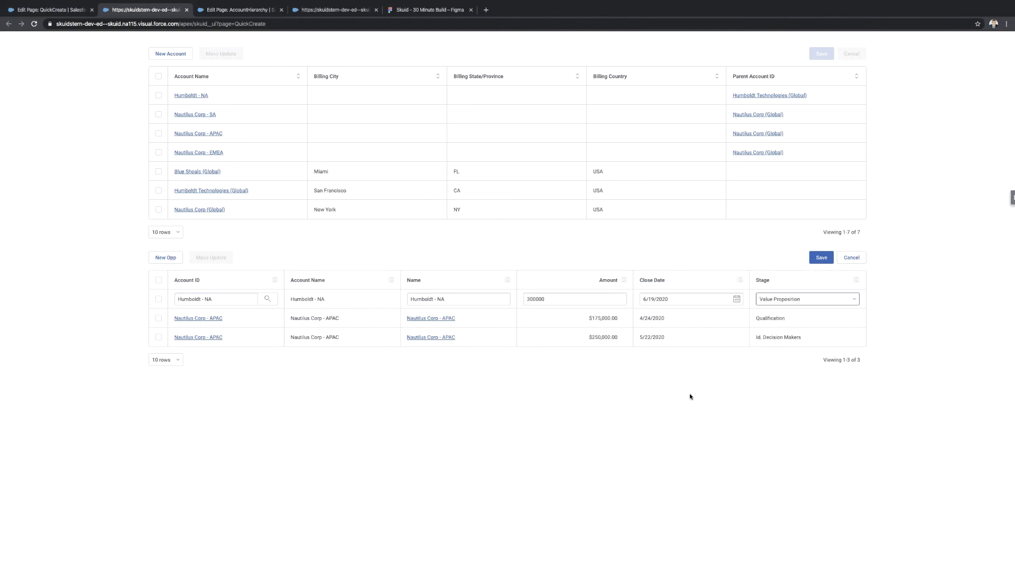
left_click(822, 259)
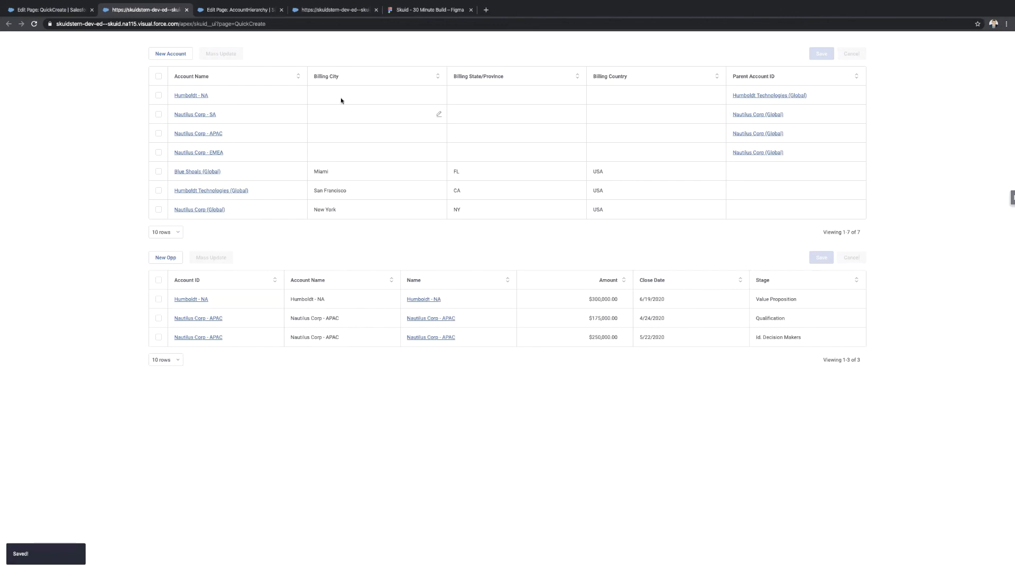
In the AccountHierarchy preview, select Blue Shoals, Humboldt Technologies and Nautilus Corp to check each account's child opportunities.
left_click(317, 10)
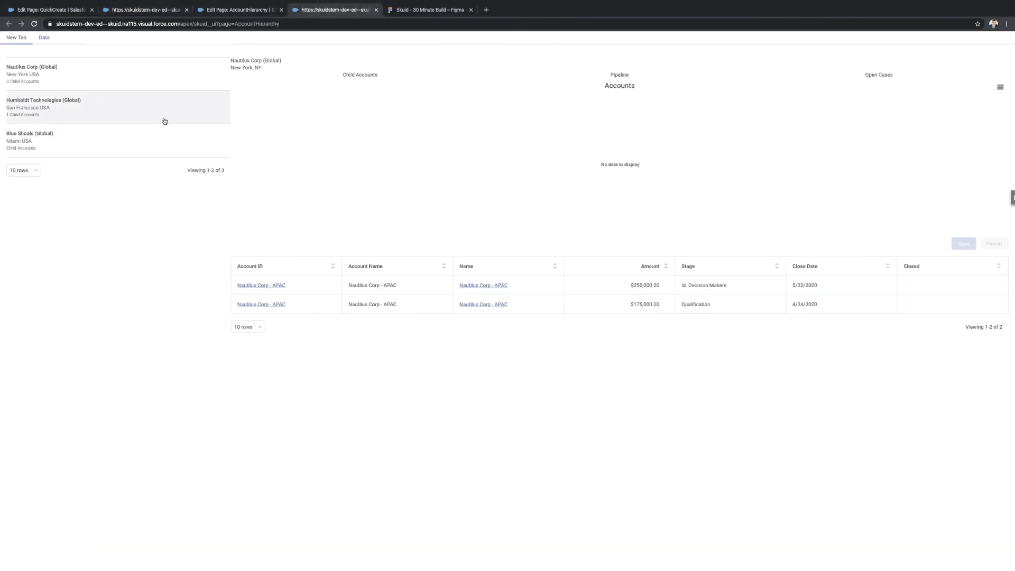
left_click(124, 142)
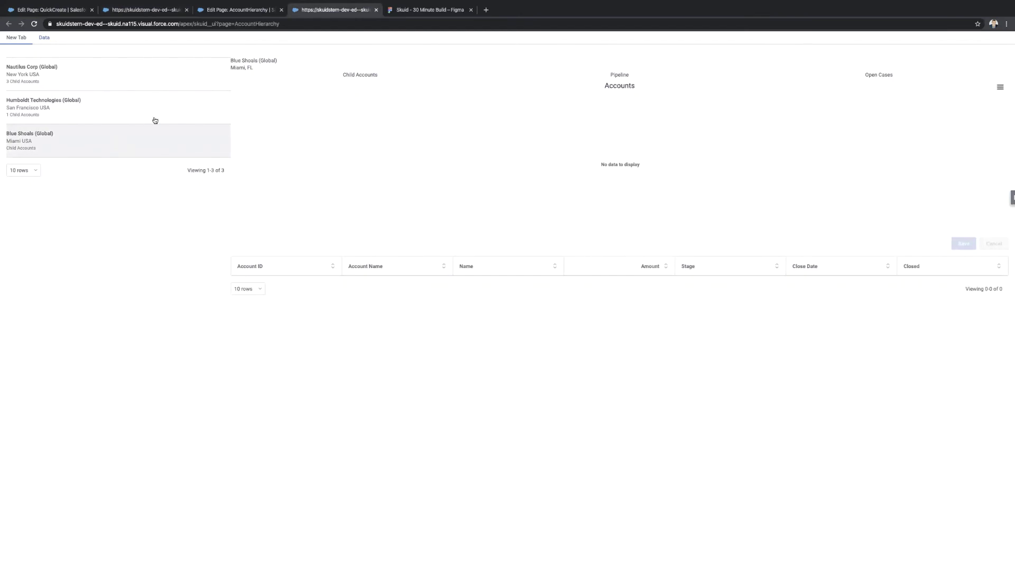
left_click(120, 113)
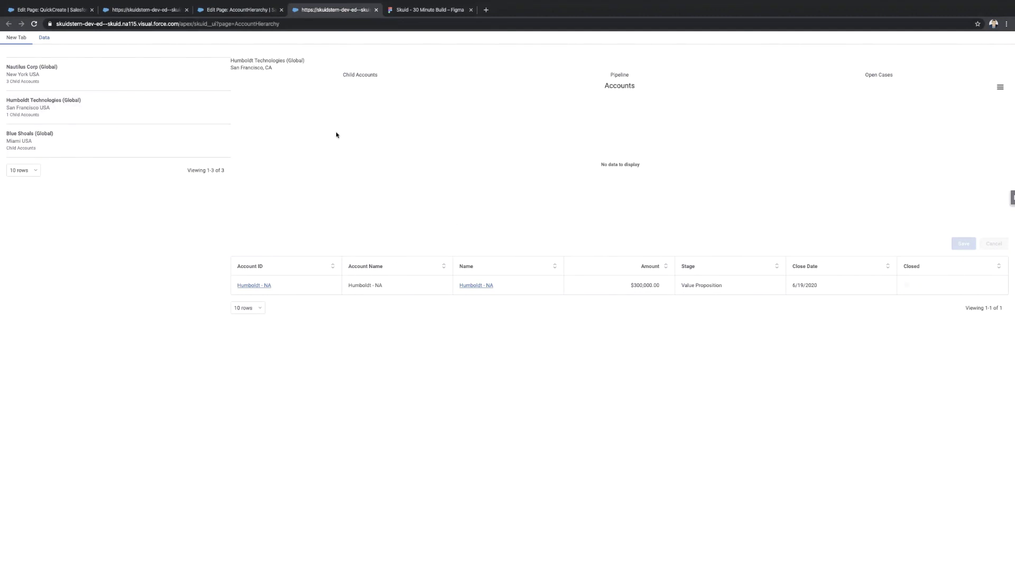
left_click(122, 87)
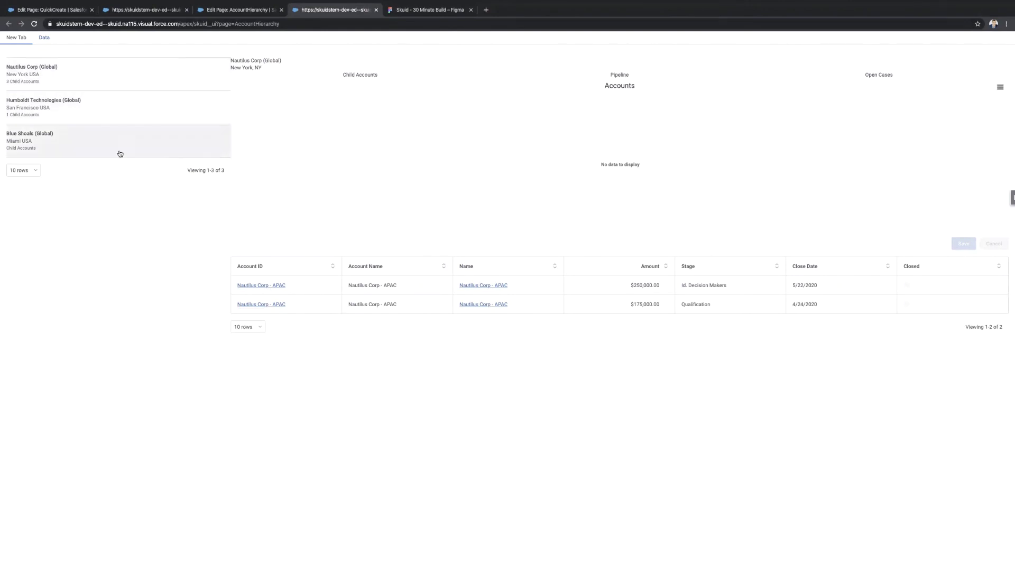
left_click(104, 116)
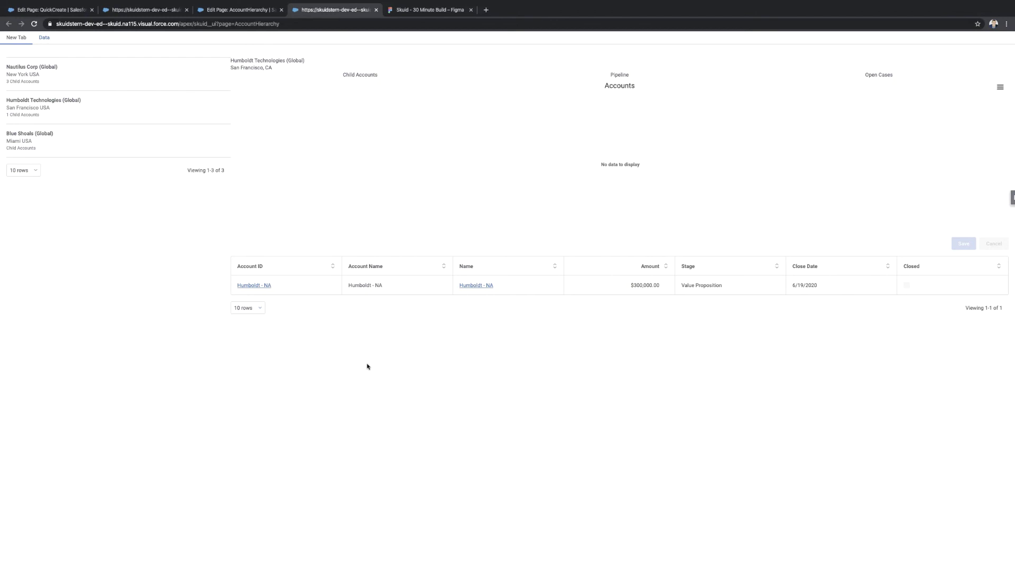
Back in the AccountHierarchy composer, set the chart's model to ChildAccounts_Opps_Open and clear its title.
left_click(245, 11)
scroll(413, 338, "down", 5)
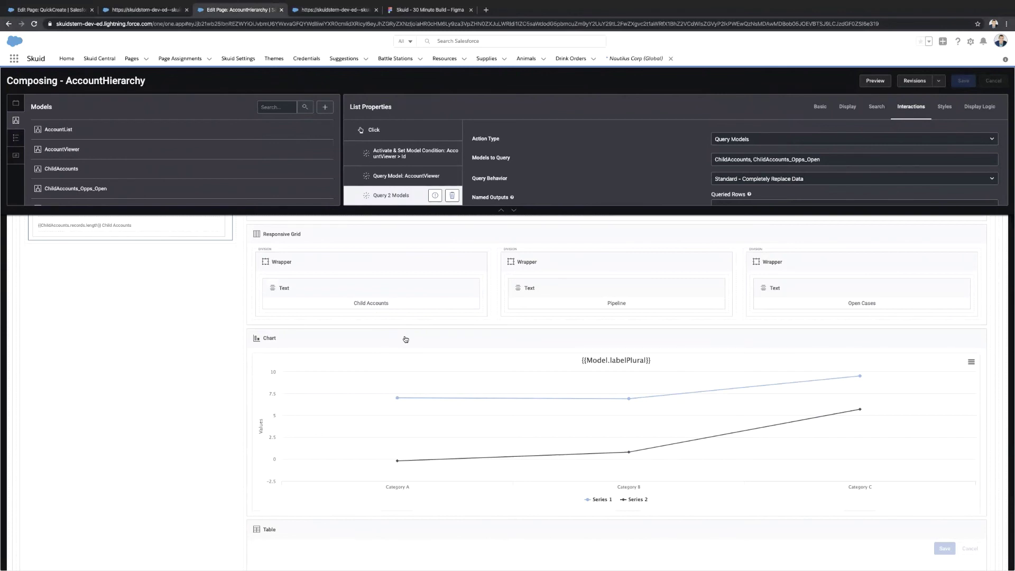
left_click(406, 339)
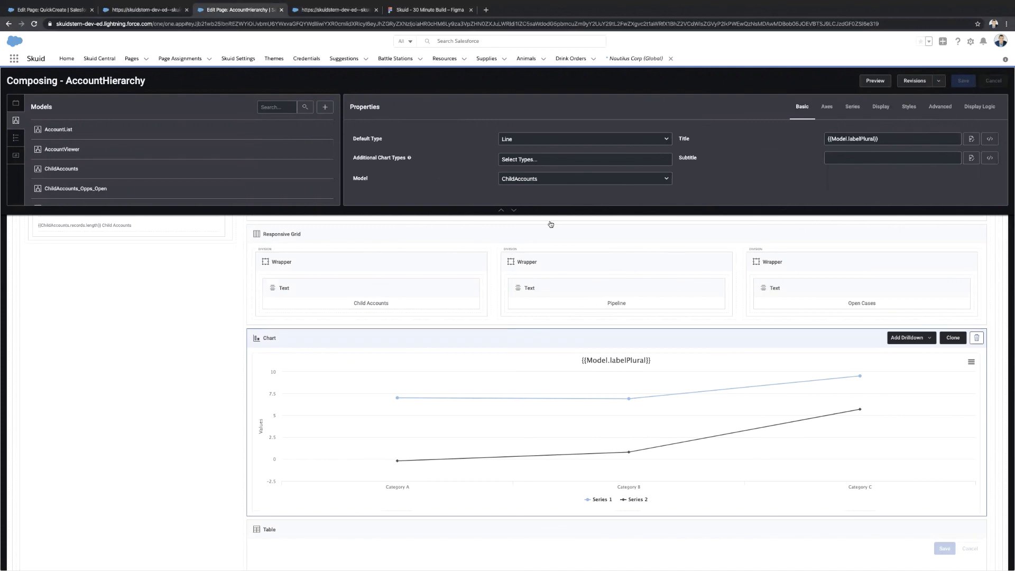
left_click(639, 179)
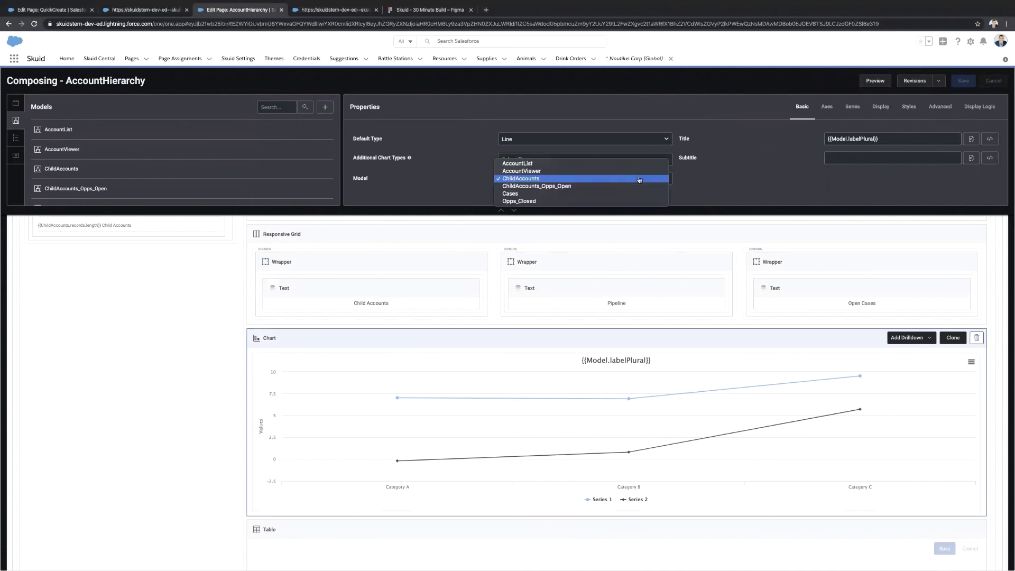
left_click(587, 186)
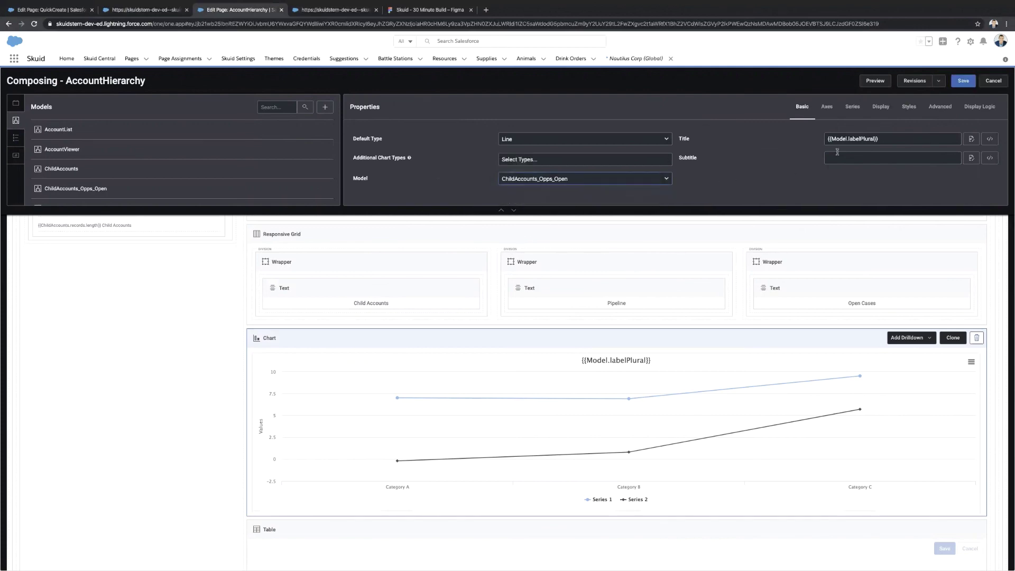
triple_click(887, 137)
key("BackSpace")
Change the chart's category axis to the Template category type, using the {{StageName}} field as its template.
left_click(827, 108)
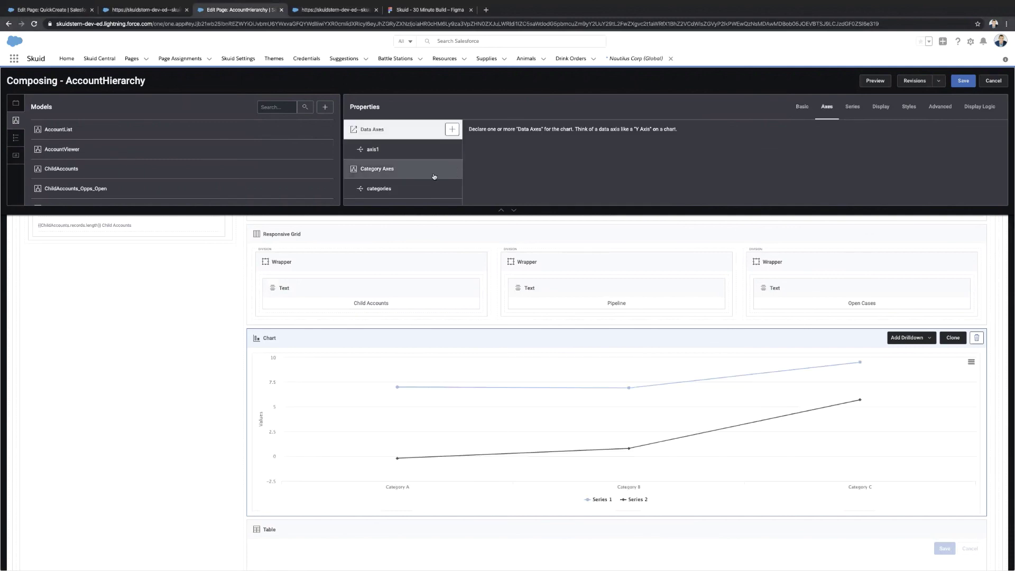
left_click(417, 189)
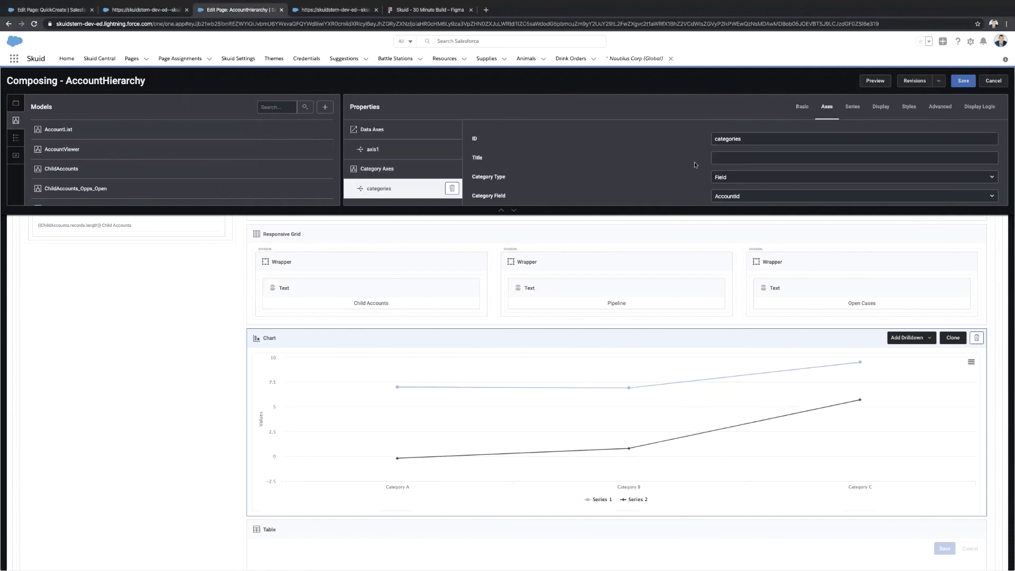
scroll(694, 164, "down", 1)
left_click(745, 160)
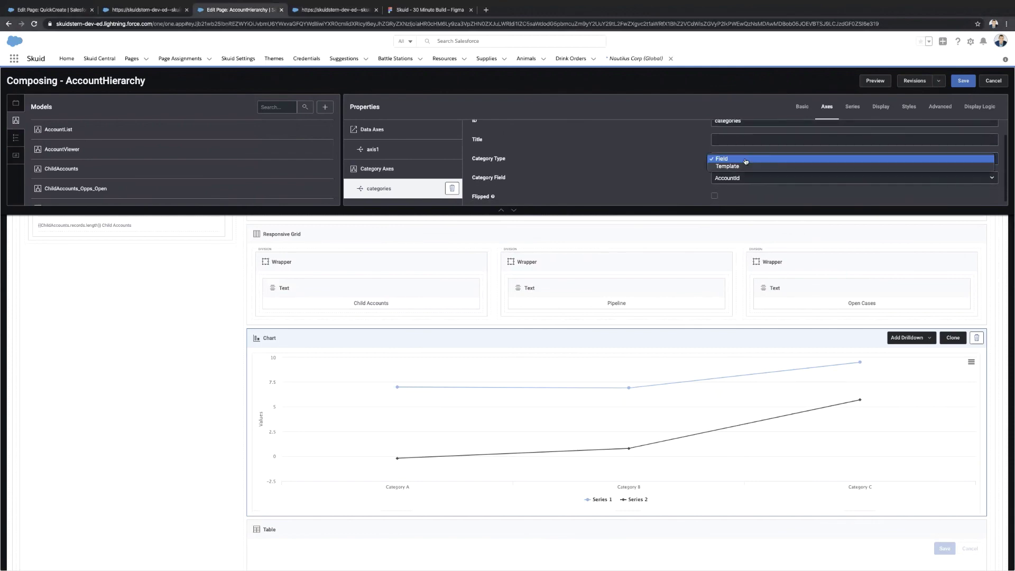
left_click(743, 167)
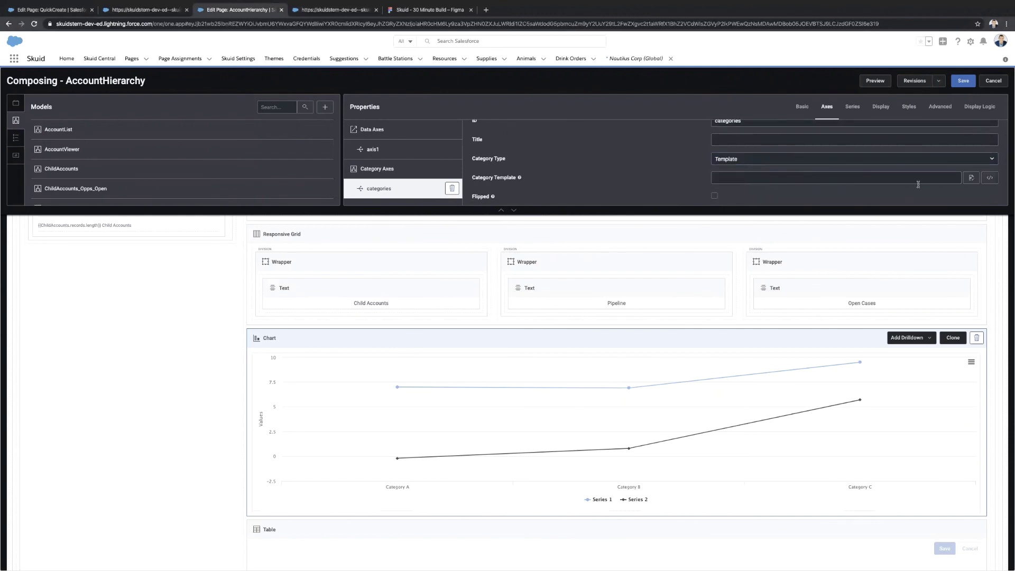
left_click(971, 177)
type("stage")
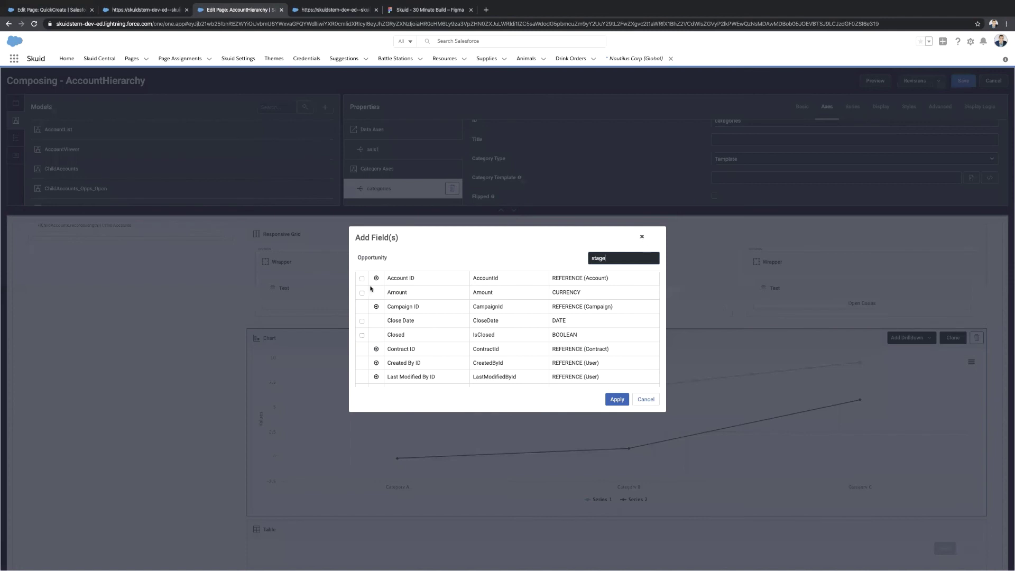
left_click(617, 400)
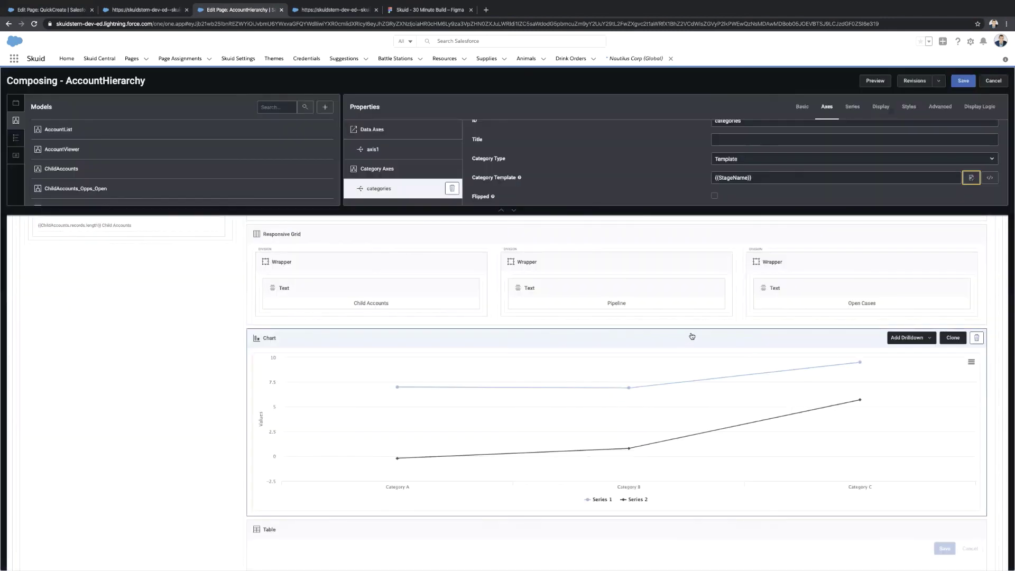
Add a series to the chart that aggregates the Amount field with Sum.
left_click(851, 108)
left_click(452, 129)
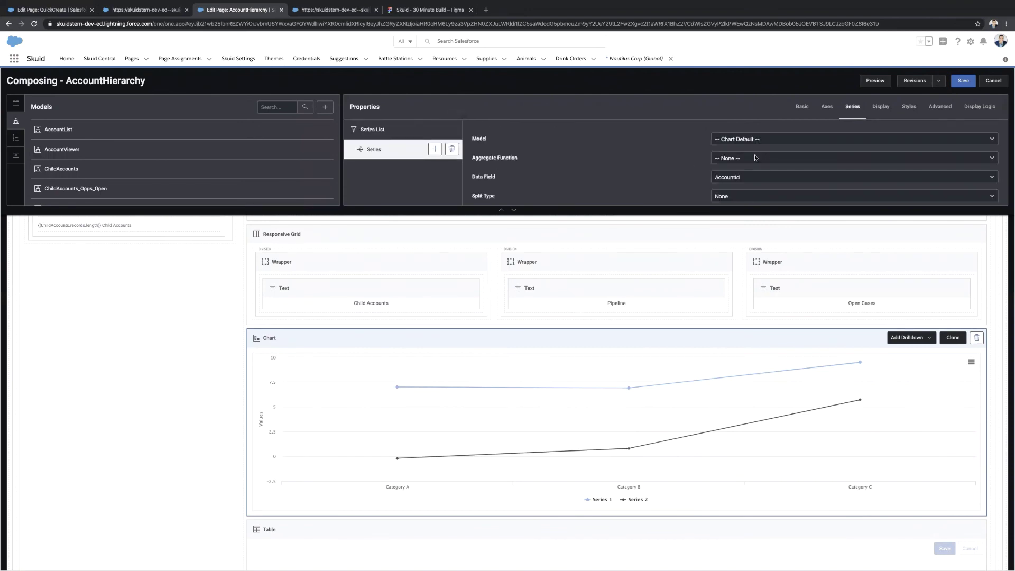
left_click(756, 157)
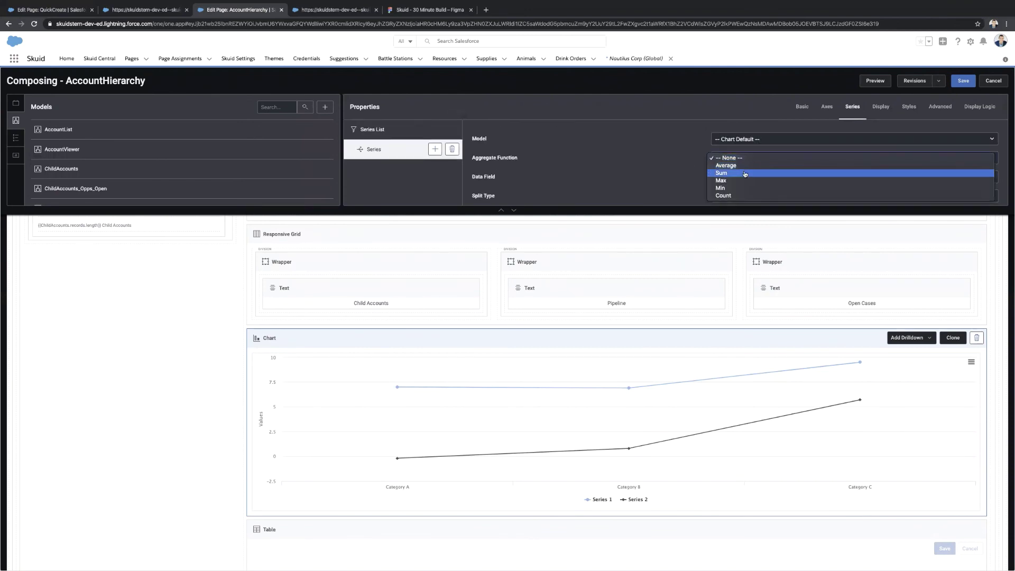
left_click(745, 174)
left_click(757, 178)
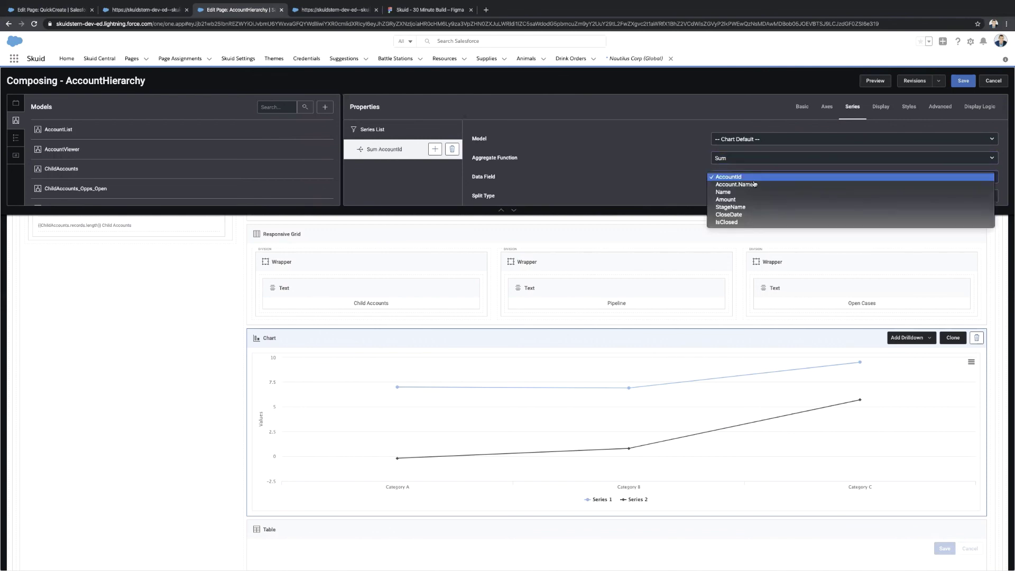
left_click(751, 199)
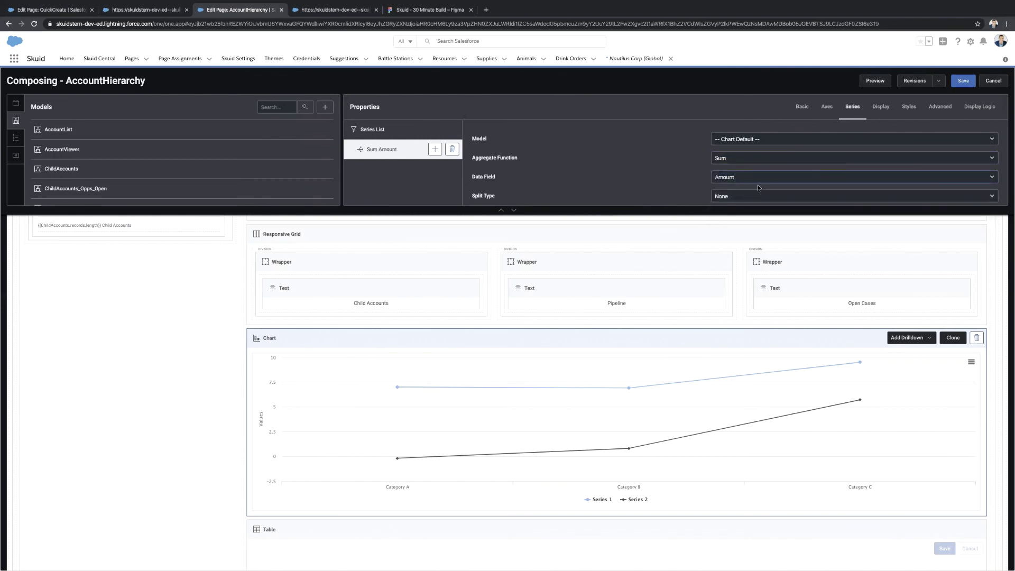
Split the Sum Amount series by field, using StageName as the split field.
left_click(757, 188)
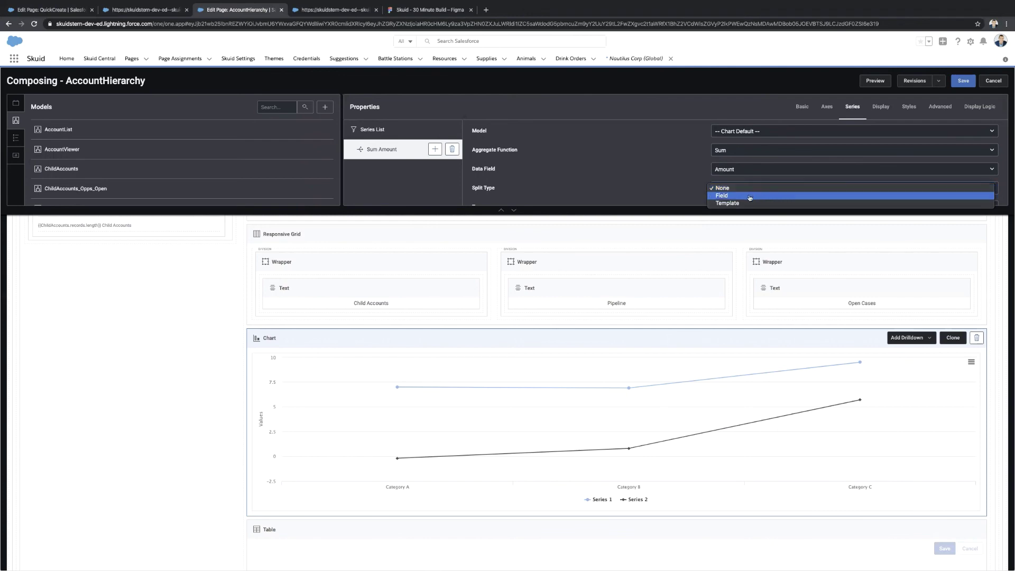
left_click(748, 196)
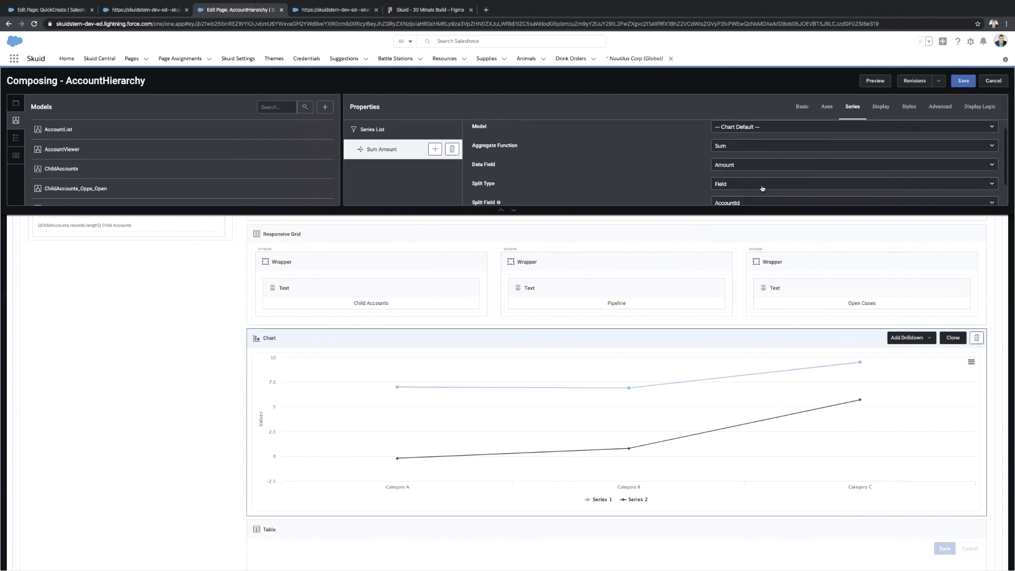
left_click(778, 178)
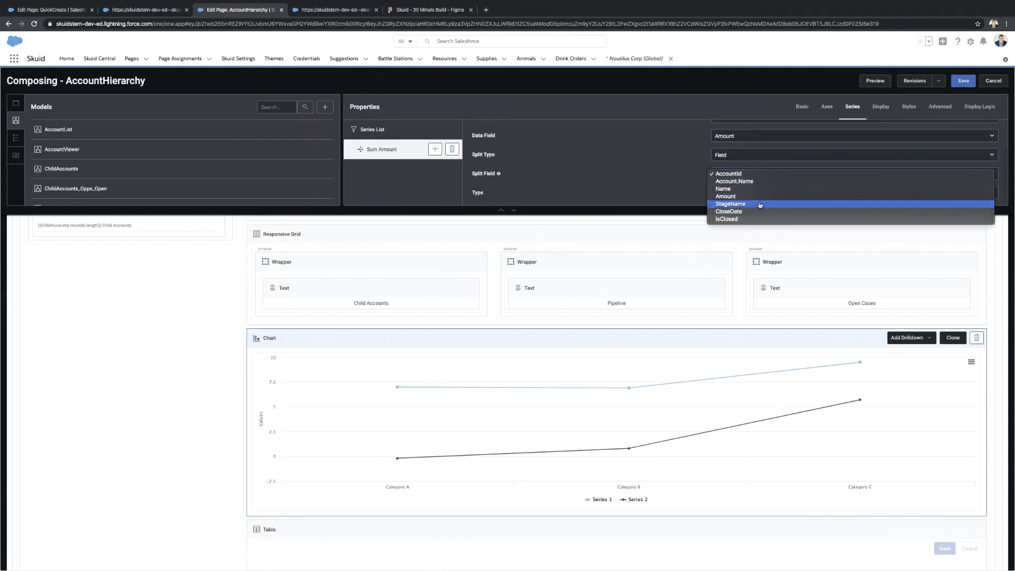
left_click(778, 185)
scroll(397, 462, "down", 1)
scroll(397, 461, "up", 3)
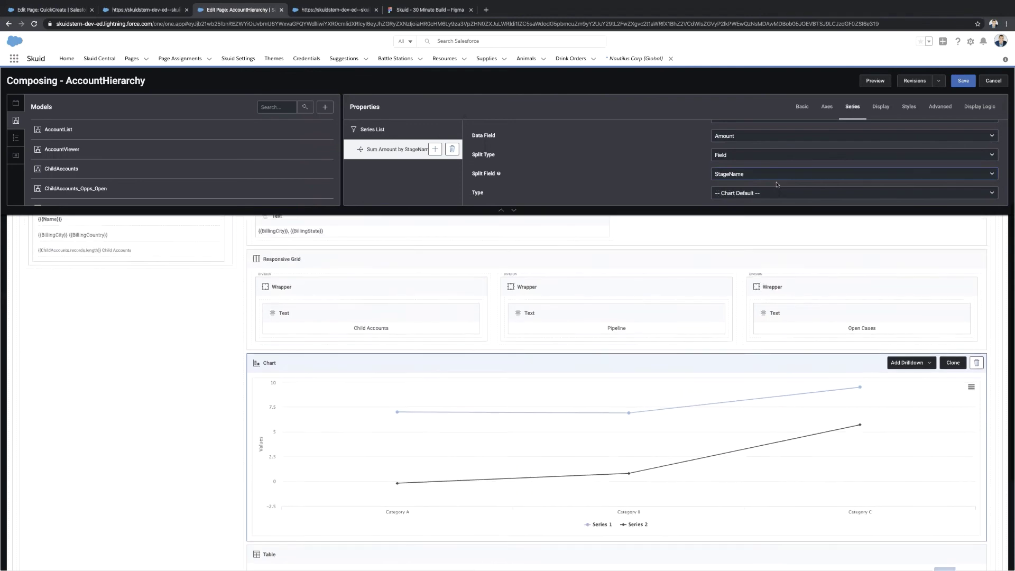
Set the chart's default type to Column.
left_click(801, 106)
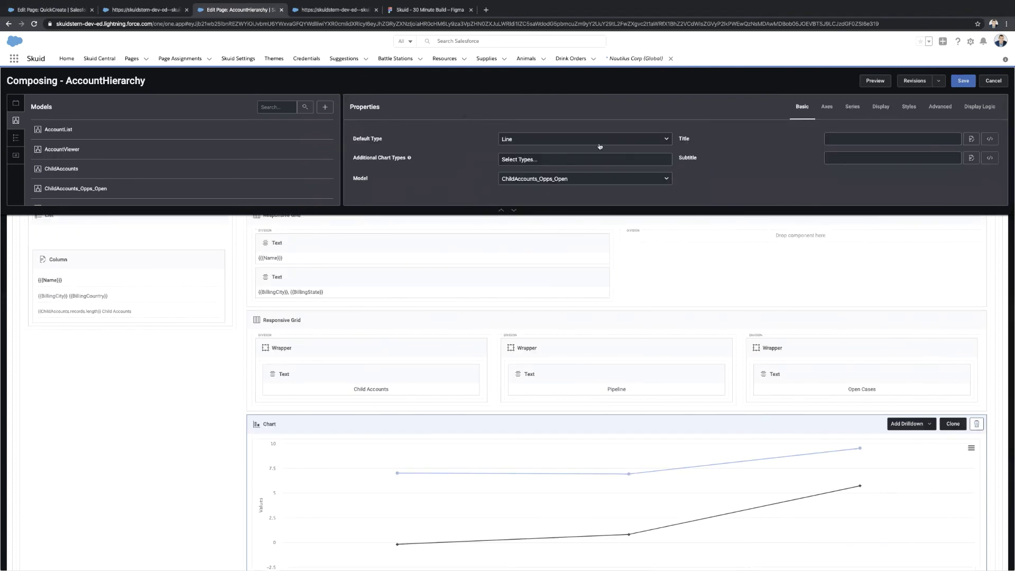
left_click(549, 139)
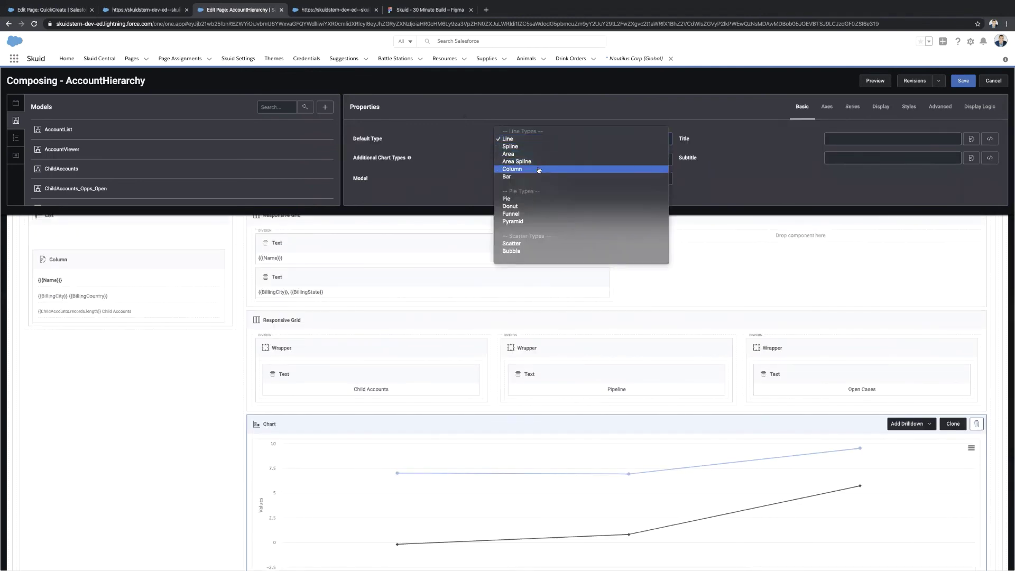
key("Escape")
left_click(538, 170)
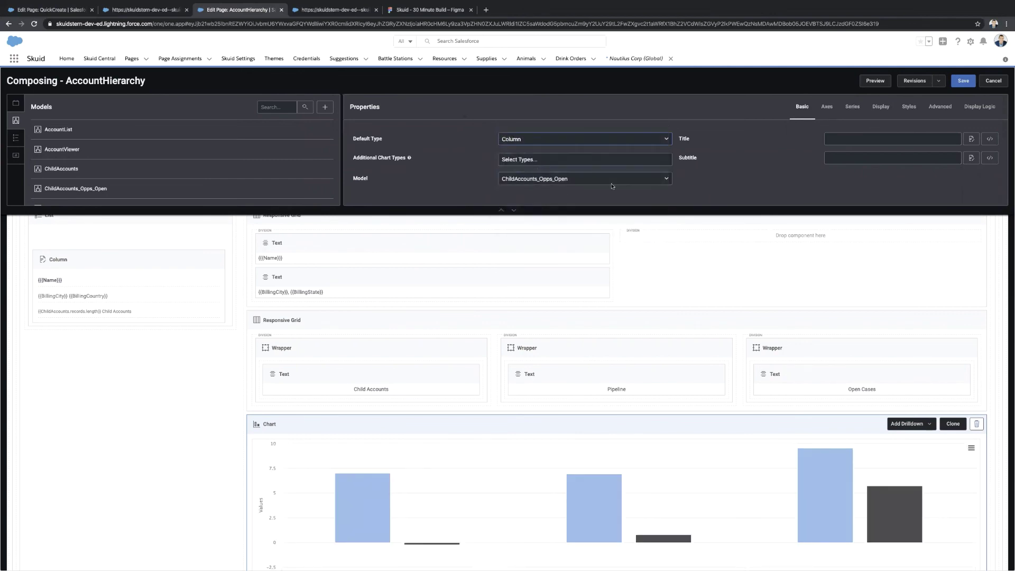
Turn off the chart's legend and data labels, and save the page.
left_click(883, 107)
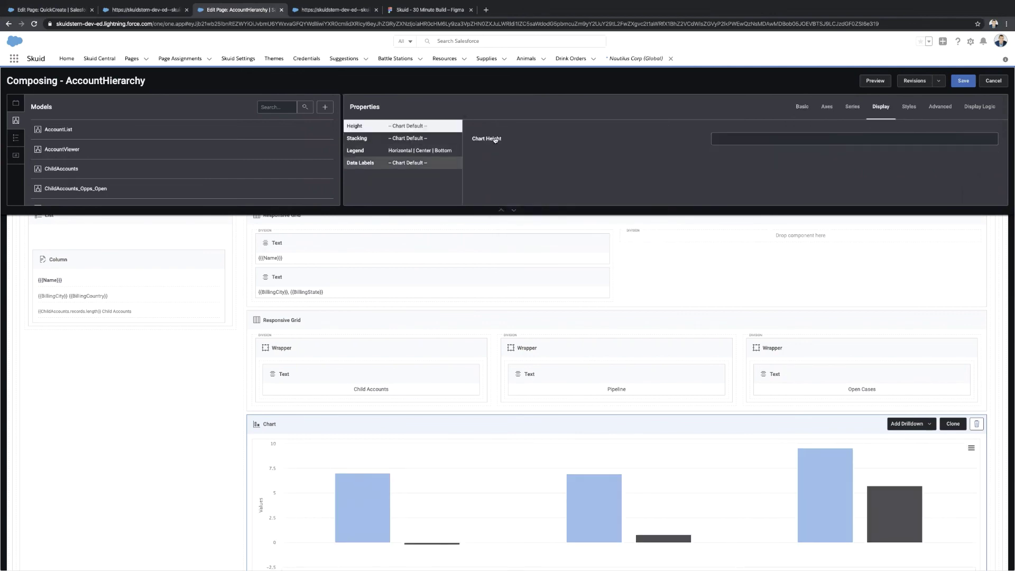
left_click(402, 154)
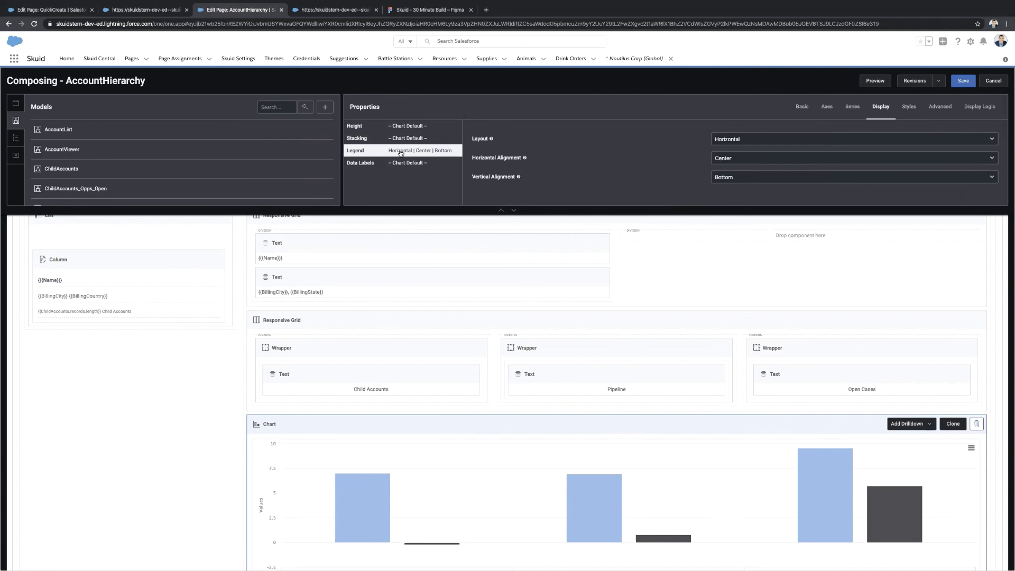
left_click(717, 141)
left_click(719, 154)
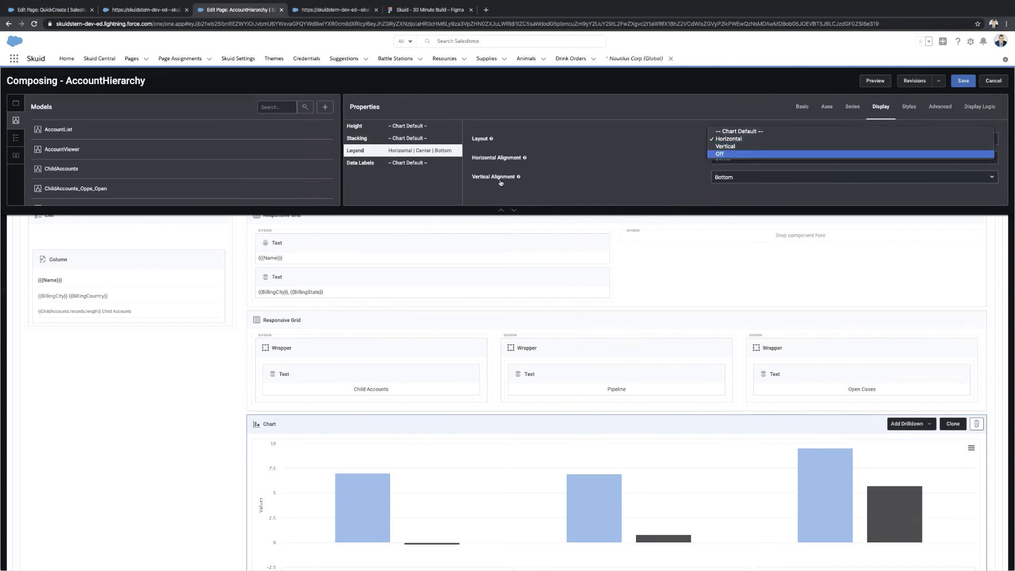
left_click(411, 164)
left_click(736, 144)
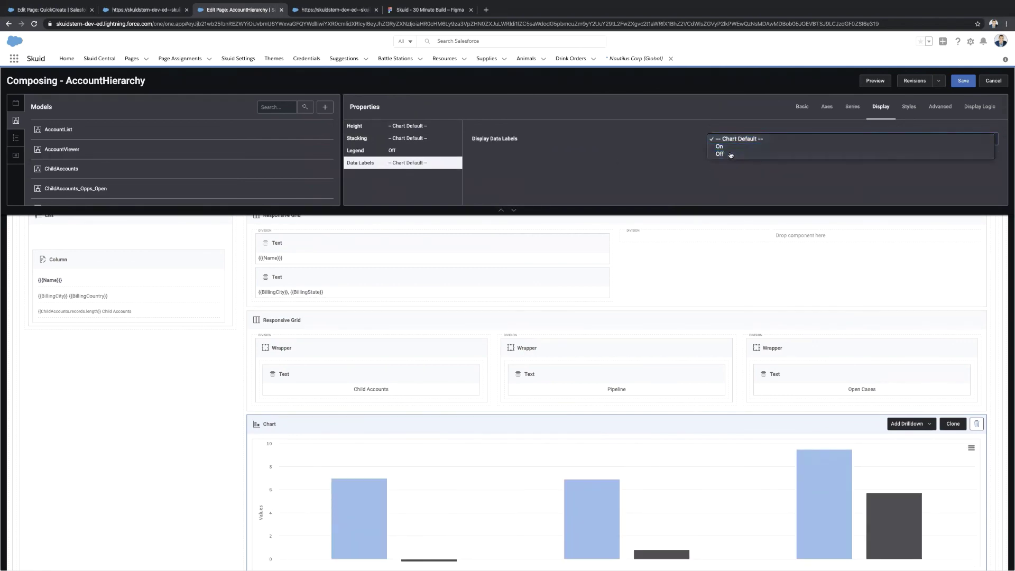
left_click(724, 153)
left_click(965, 82)
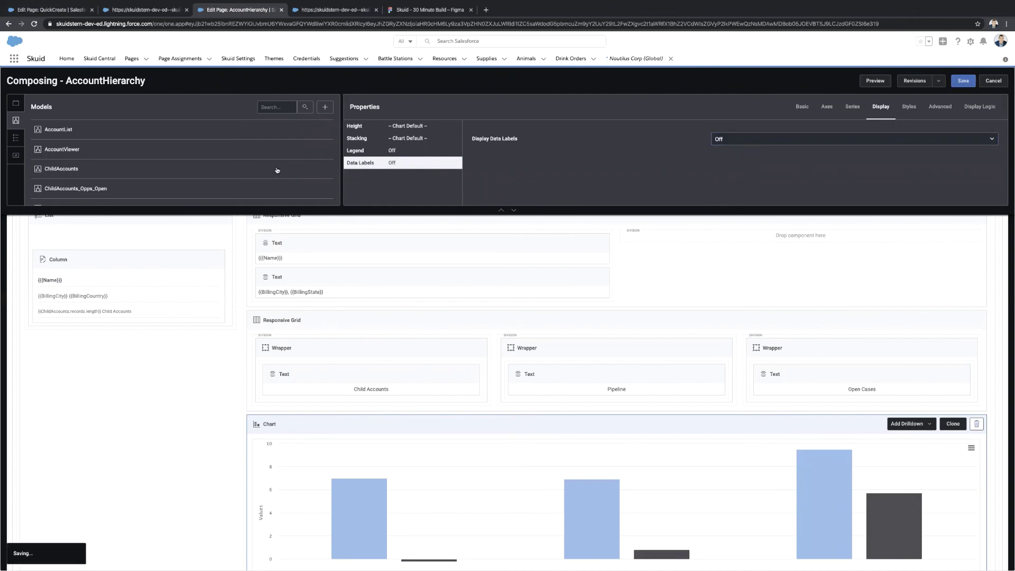
Add a text component above the chart reading Pipeline by Stage, matching the Figma mockup's heading, and save the page.
left_click(15, 104)
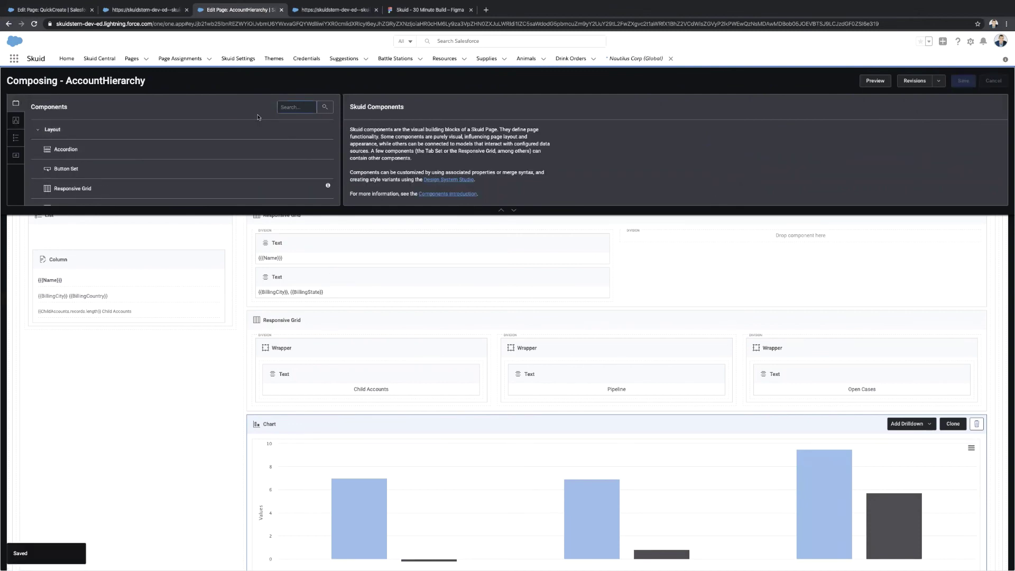
type("te")
left_click_drag(70, 150, 280, 420)
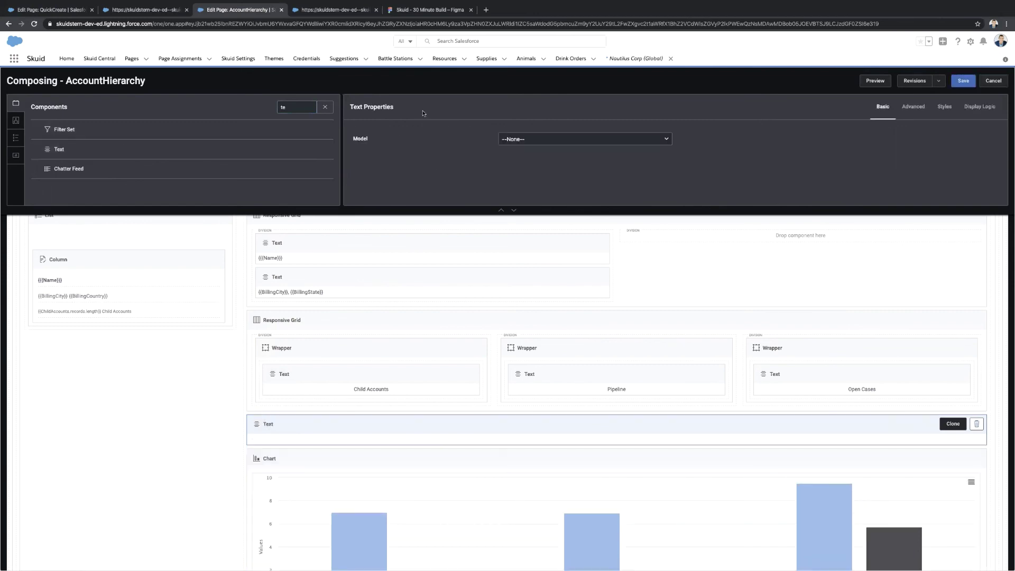
left_click(430, 10)
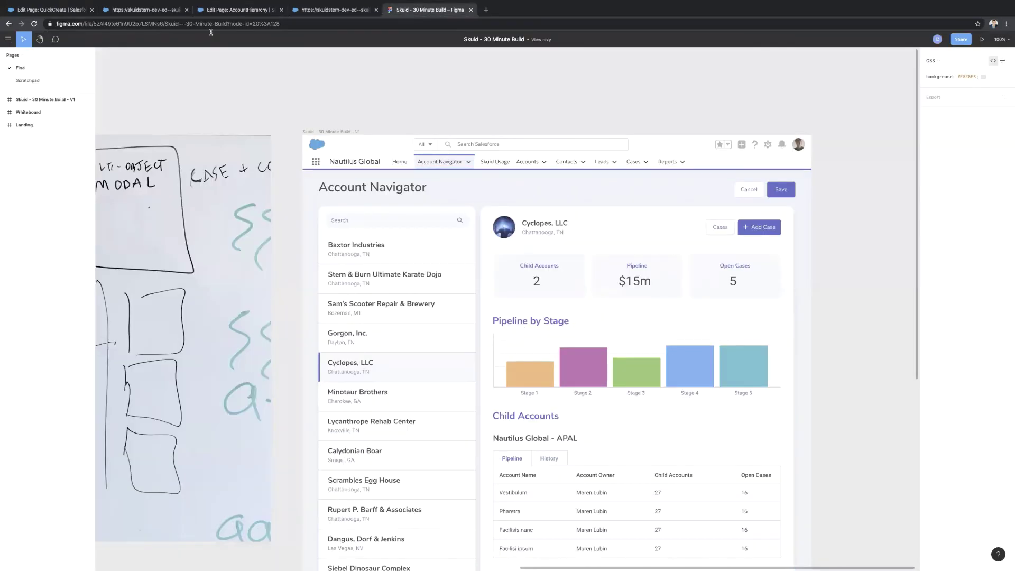
left_click(239, 10)
left_click(275, 438)
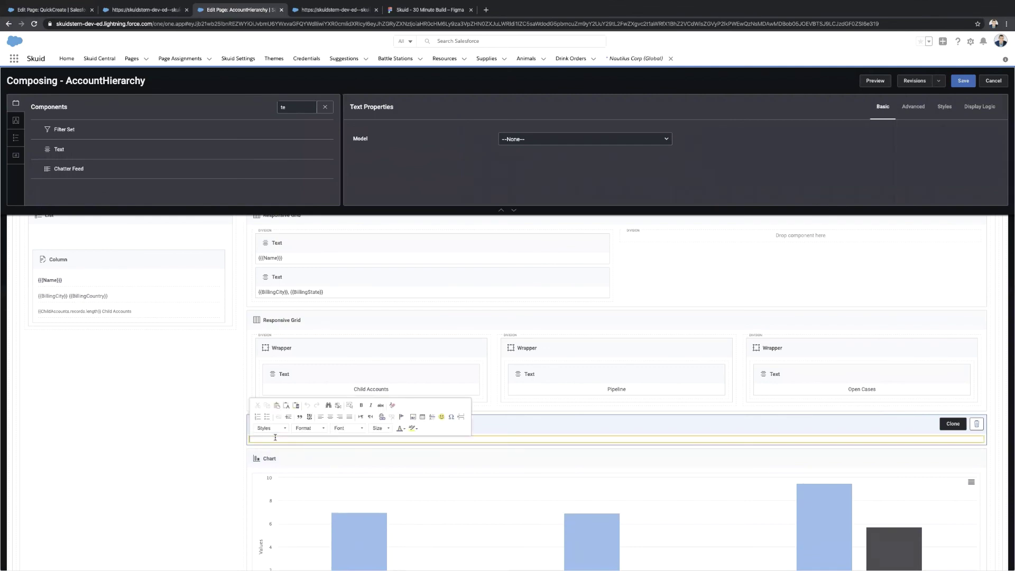
type("Pipeline by Stage")
key("ctrl+s")
left_click(566, 464)
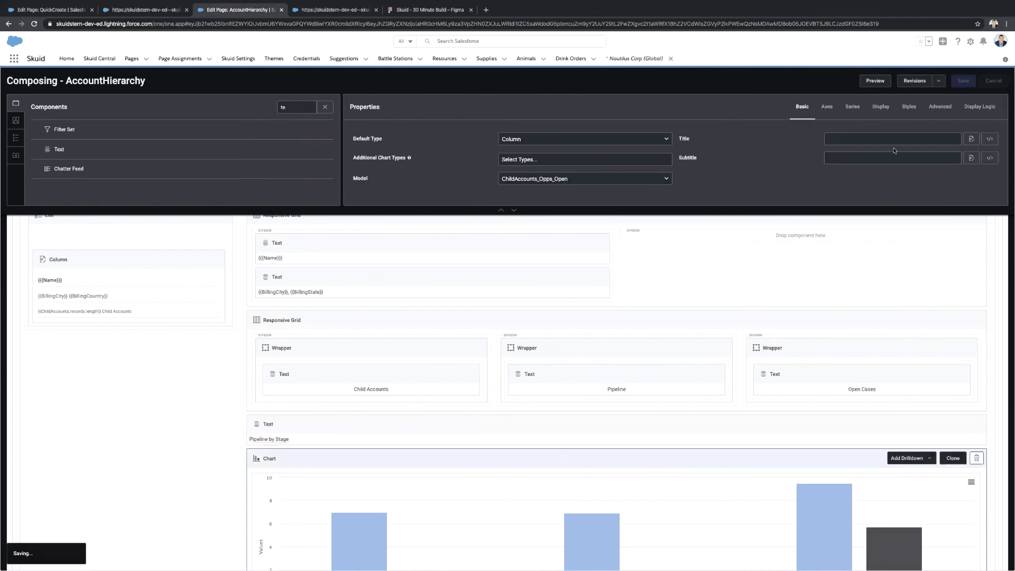
Reload the AccountHierarchy preview and check the pipeline chart for Nautilus Corp, Humboldt Technologies and Blue Shoals.
left_click(335, 13)
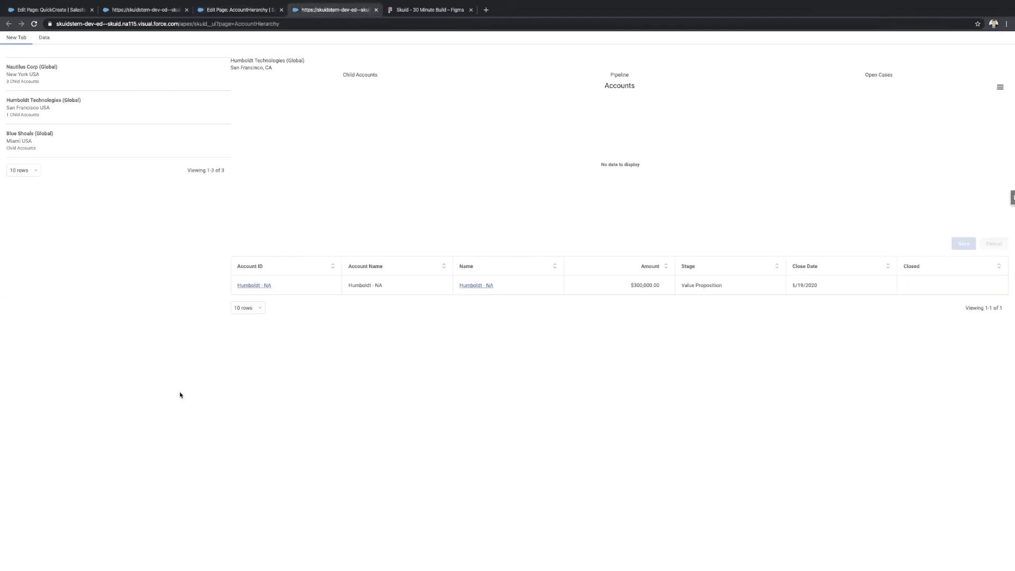
key("ctrl+r")
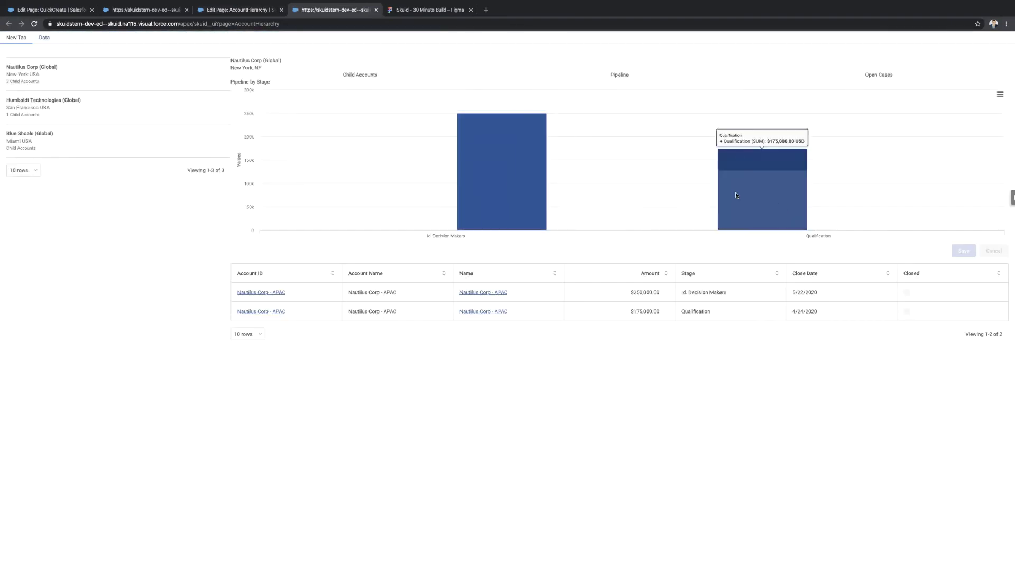
mouse_move(497, 187)
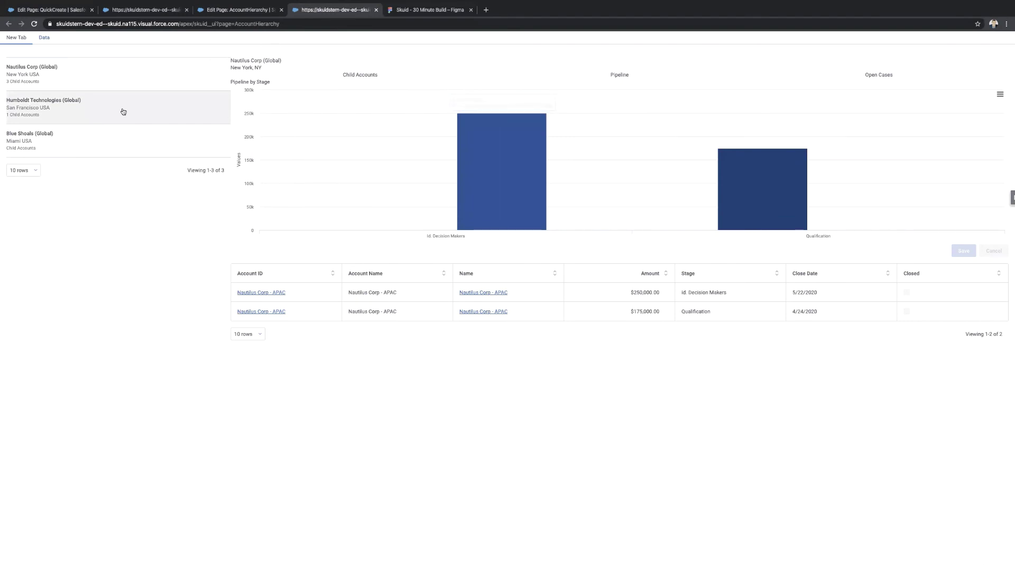
left_click(137, 118)
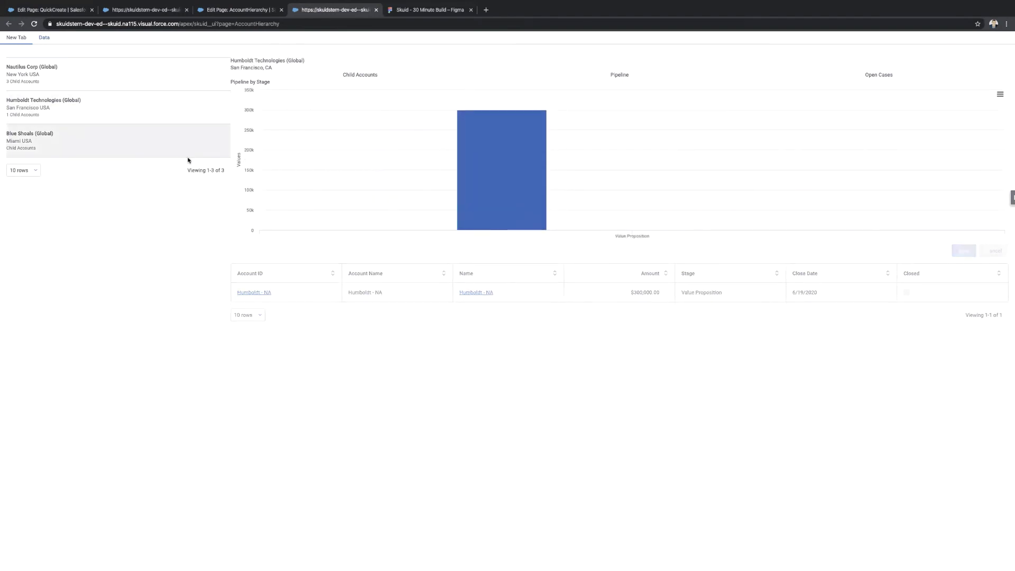
left_click(159, 143)
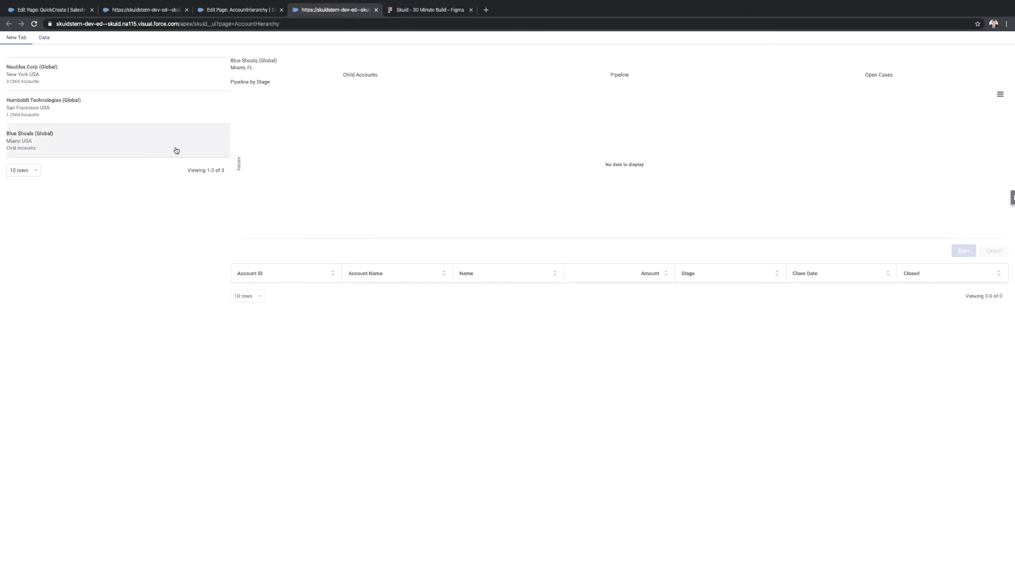
Return to the AccountHierarchy page editor and delete the open opportunities table below the pipeline chart.
left_click(238, 10)
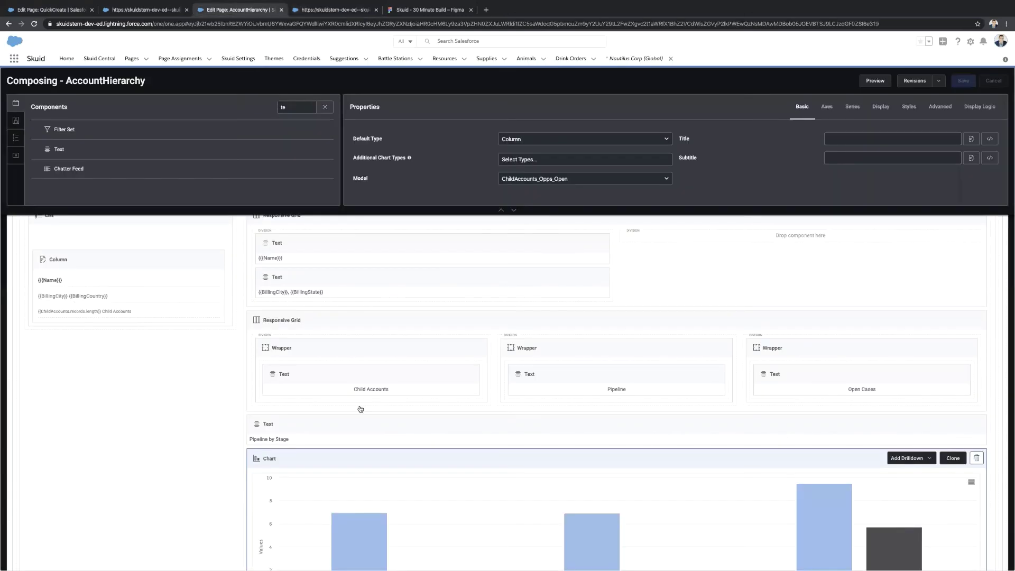
scroll(314, 308, "down", 5)
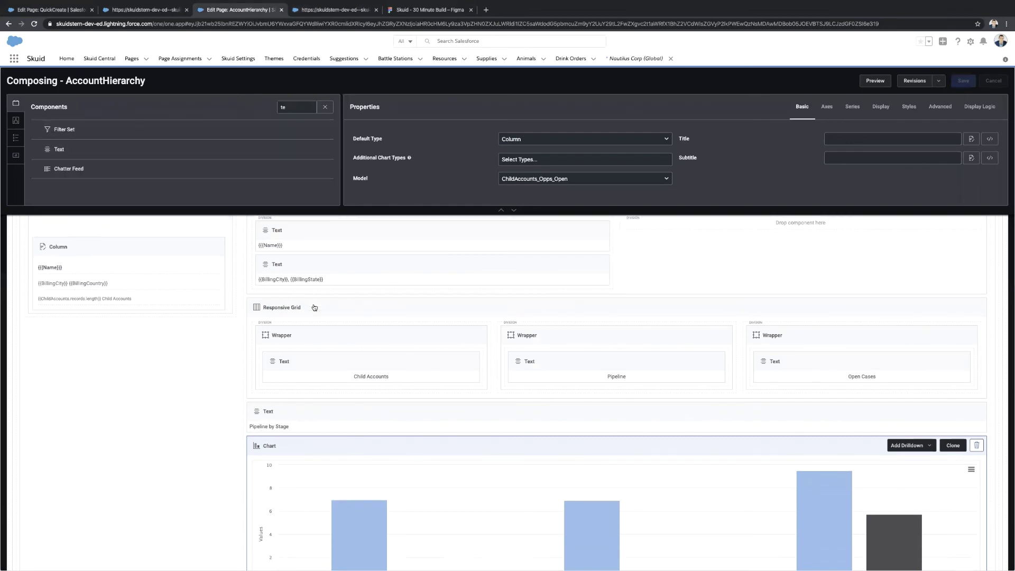
left_click(342, 402)
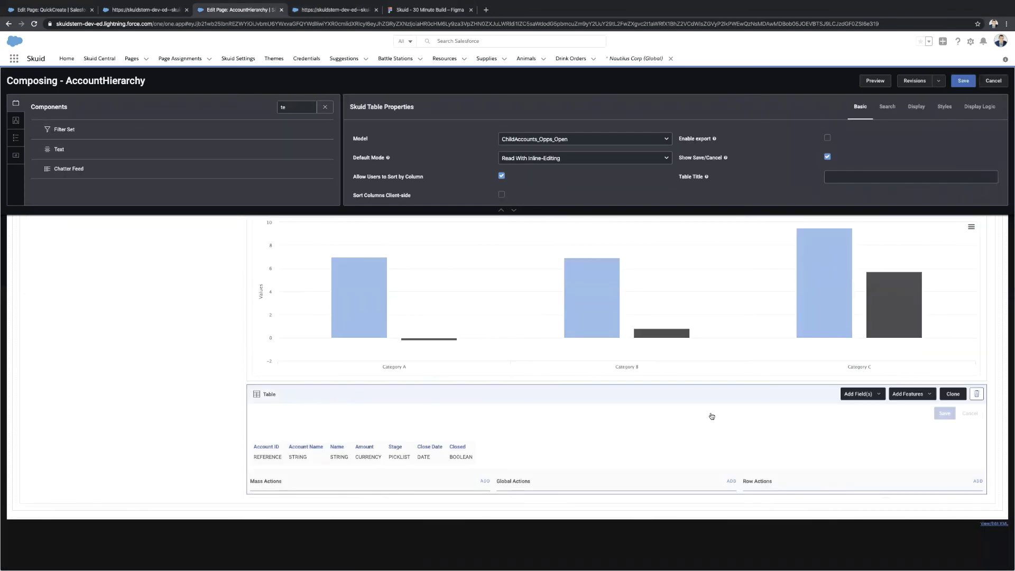
left_click(977, 394)
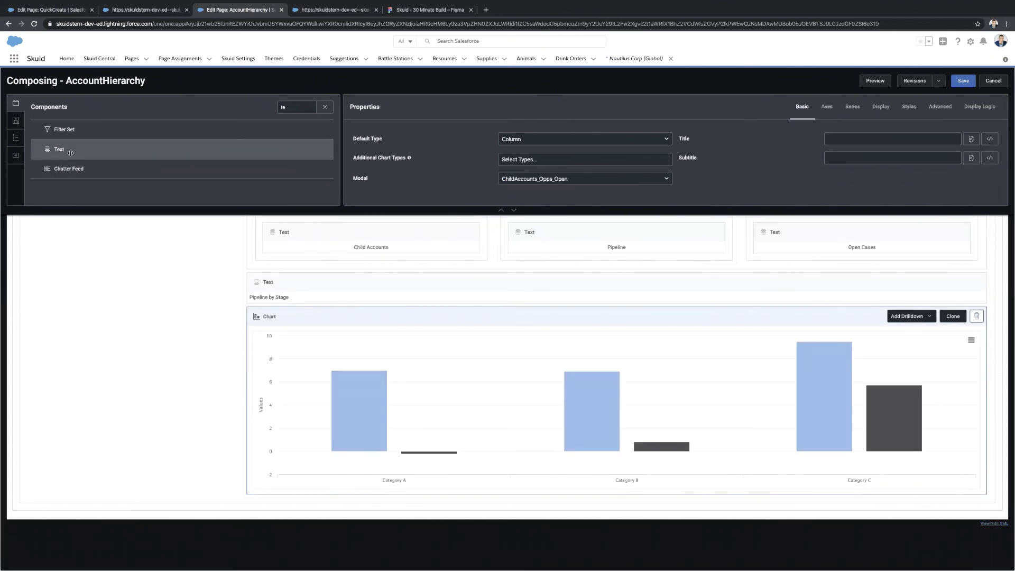
Add a text component below the pipeline chart reading Child Accounts.
left_click_drag(69, 150, 300, 498)
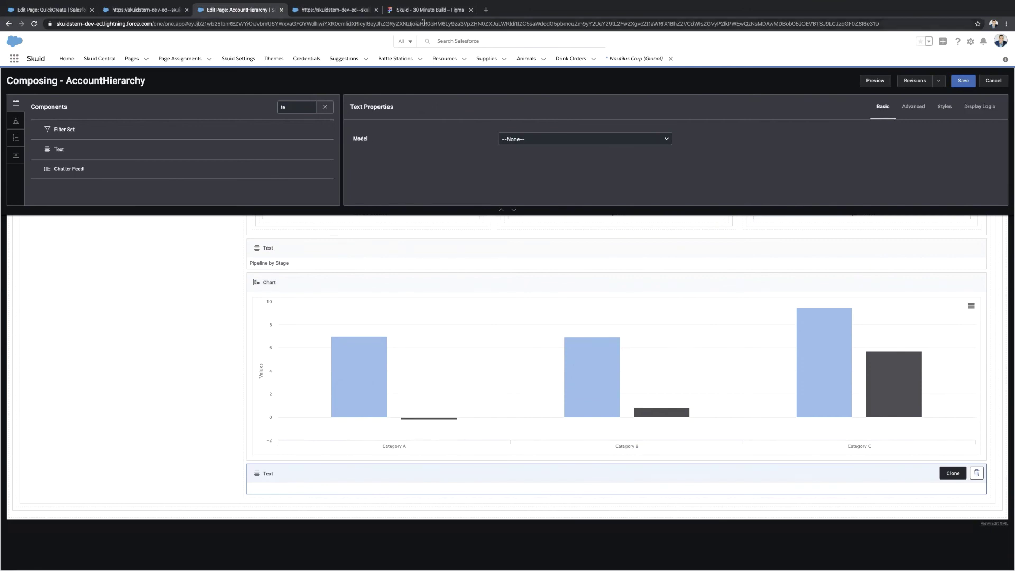
left_click(282, 488)
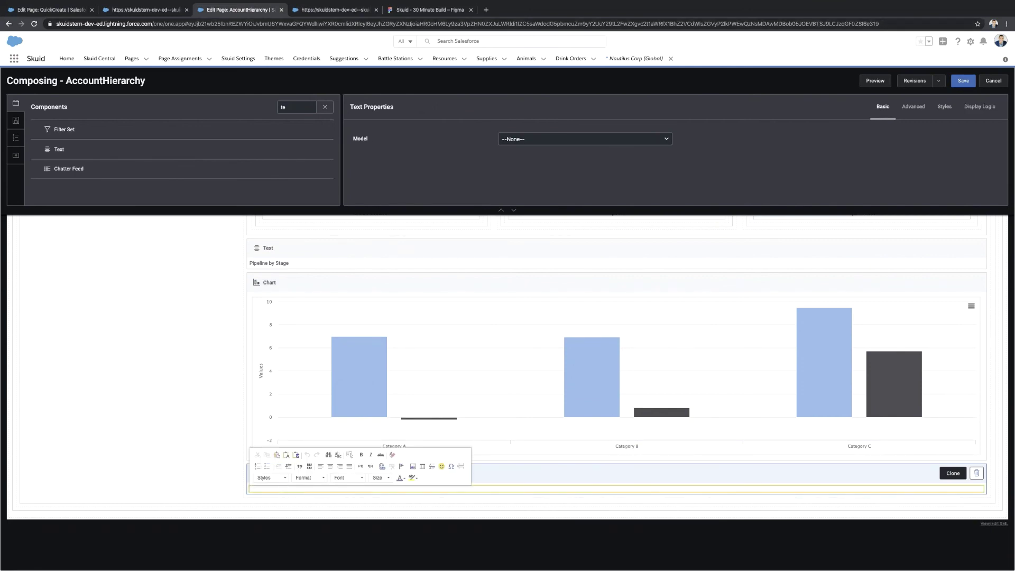
type("Child Accounts")
Add a Wrapper component below the Child Accounts heading.
double_click(293, 107)
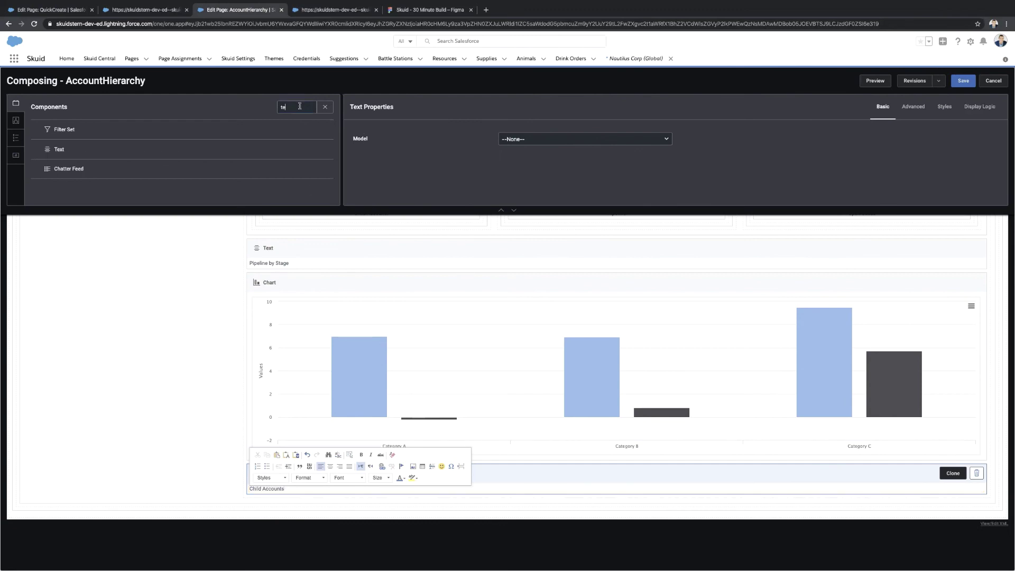
type("wr")
left_click_drag(90, 127, 267, 493)
scroll(275, 494, "down", 2)
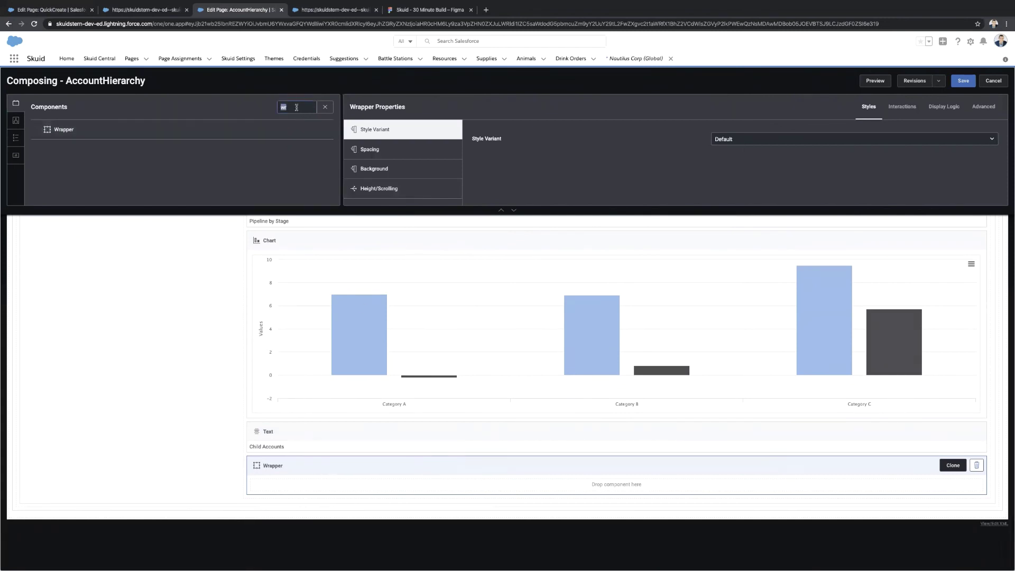
Place a Deck component inside the new wrapper and set its model to ChildAccounts.
key("BackSpace")
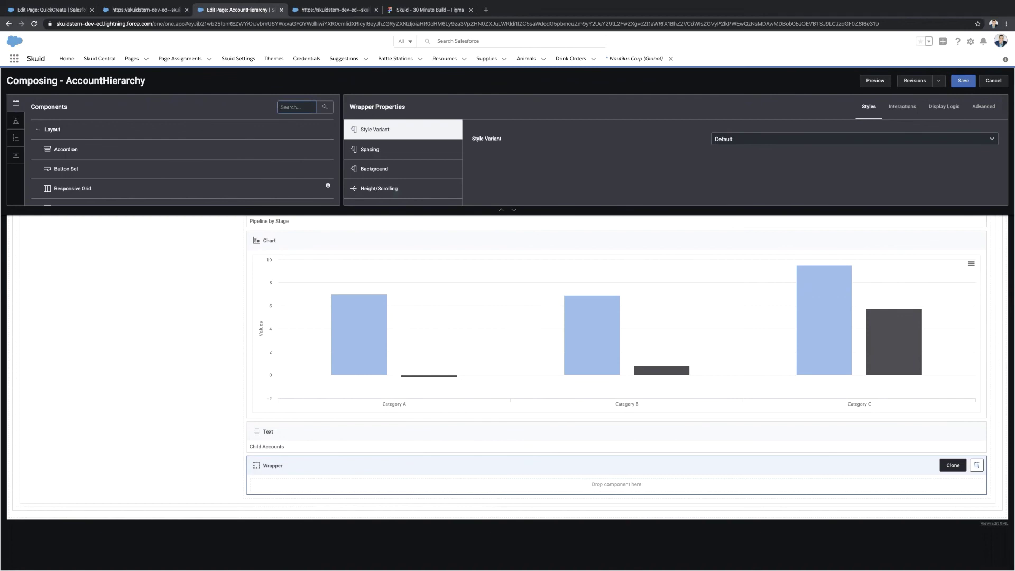
type("de")
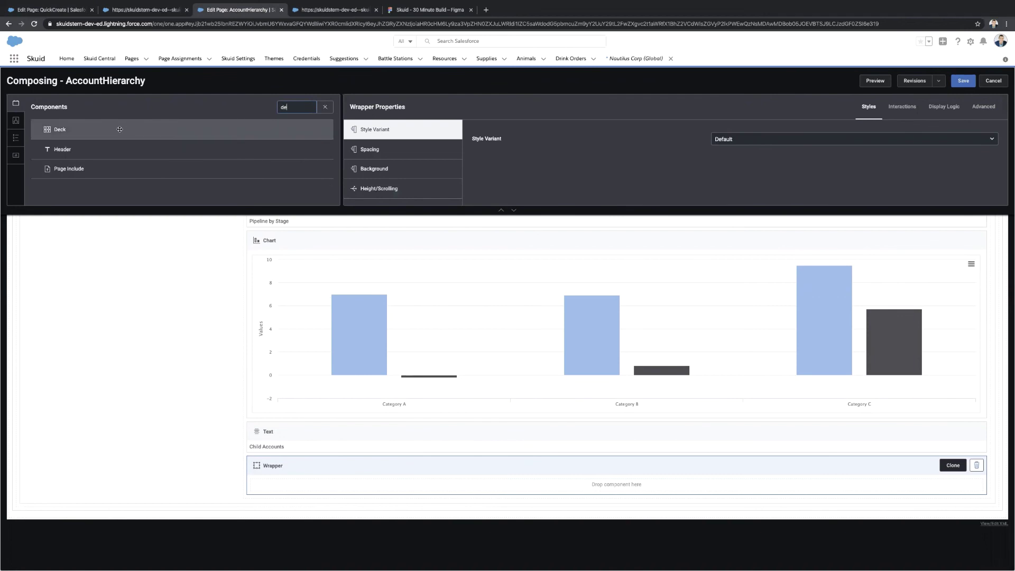
left_click_drag(120, 129, 369, 477)
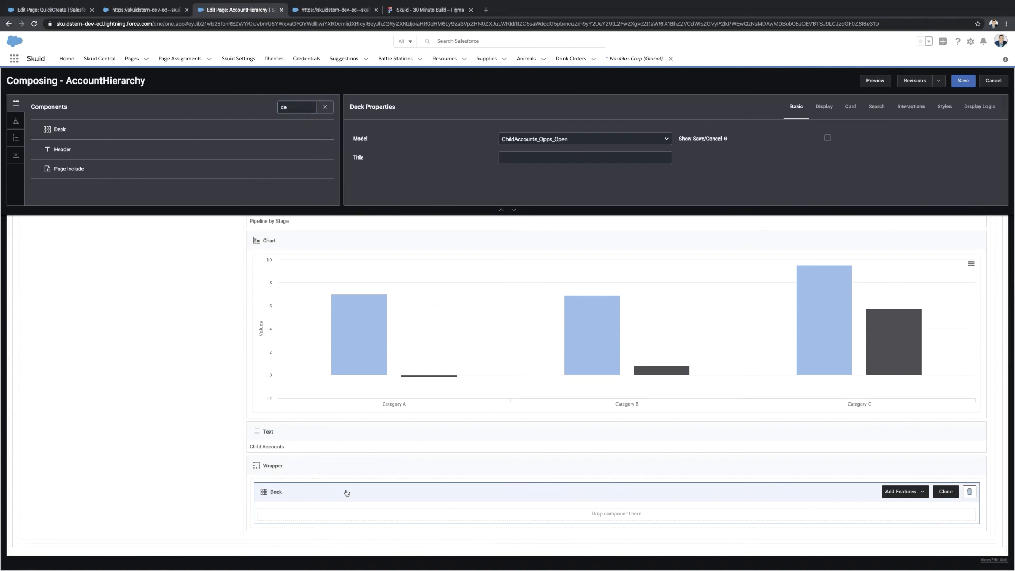
left_click(585, 139)
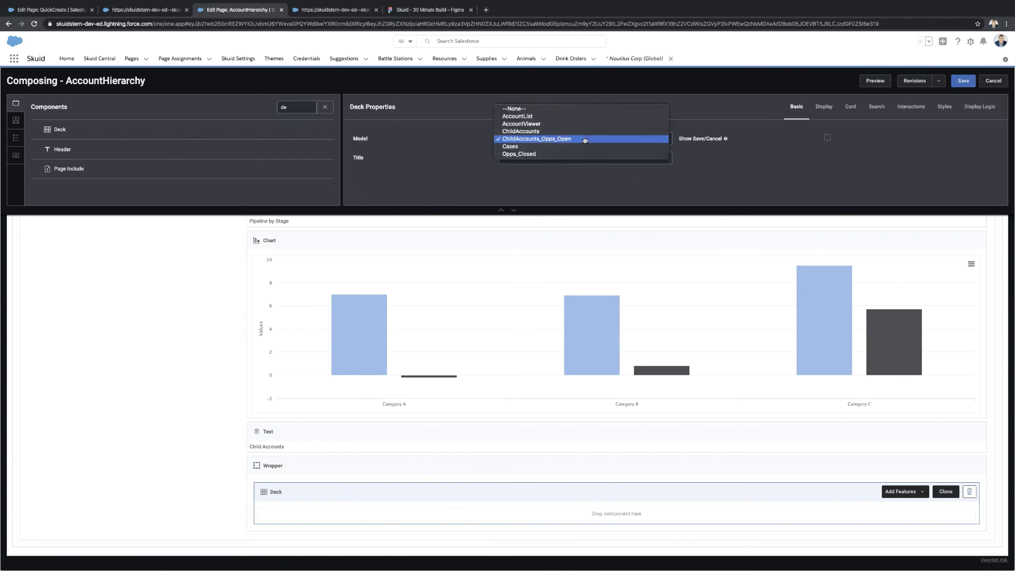
left_click(563, 135)
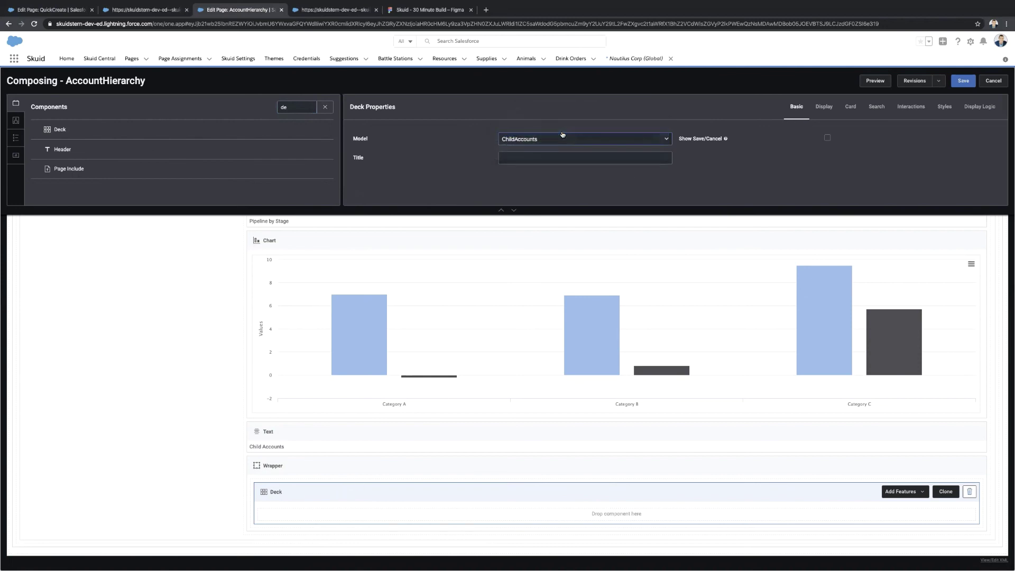
Add a text component inside the deck and set its model to ChildAccounts.
left_click(290, 107)
type("de")
key("BackSpace")
key("BackSpace")
type("te")
left_click_drag(106, 148, 340, 514)
left_click(608, 138)
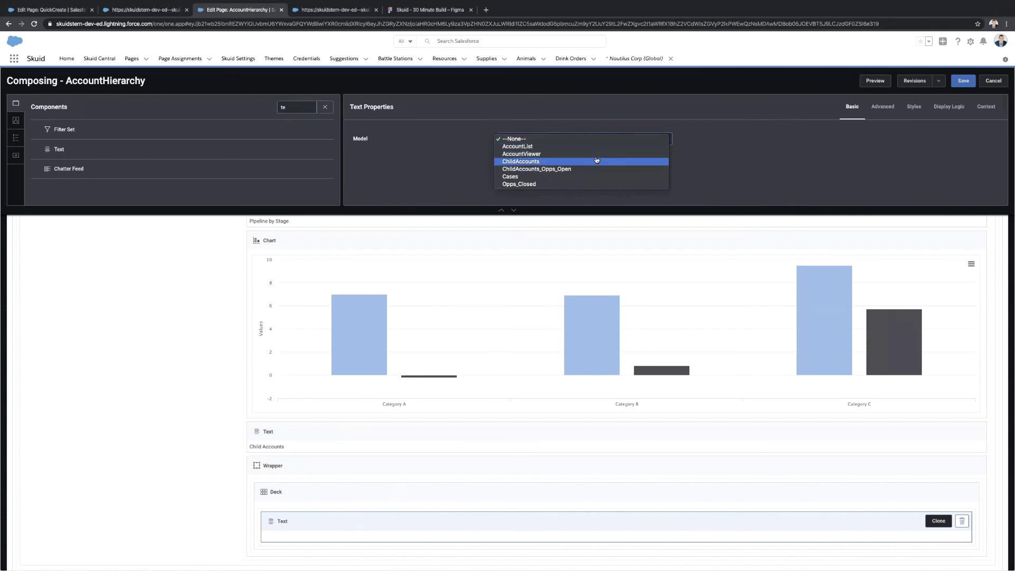
left_click(595, 162)
Insert the Account Name field into the deck's text component and save the page.
left_click(469, 537)
left_click(510, 528)
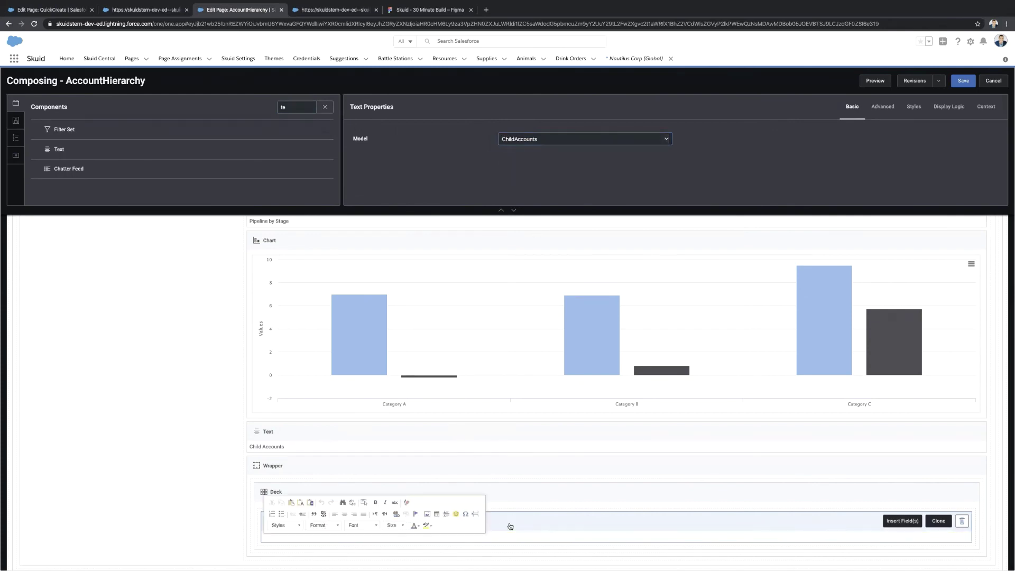
left_click(903, 521)
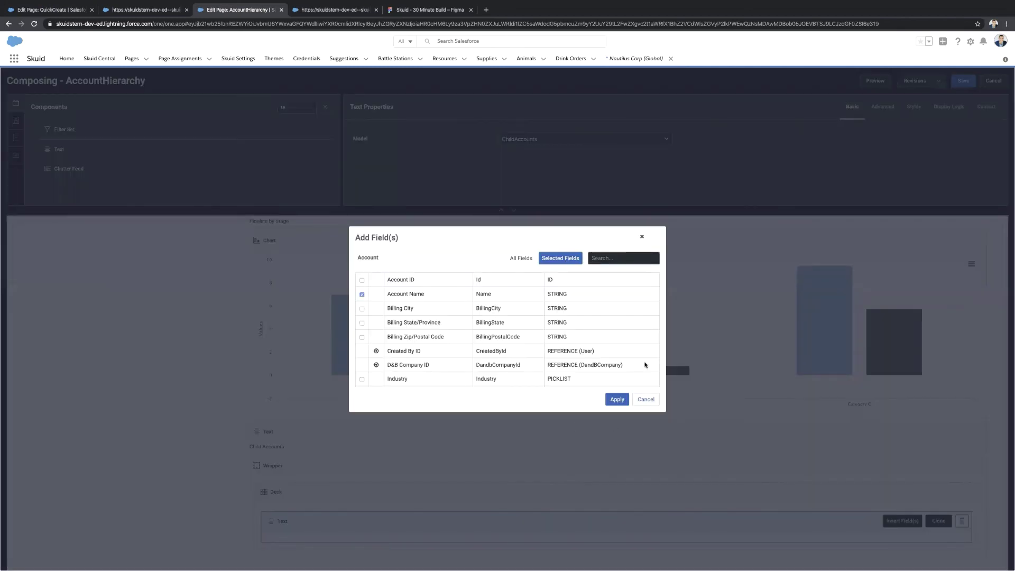
left_click(616, 400)
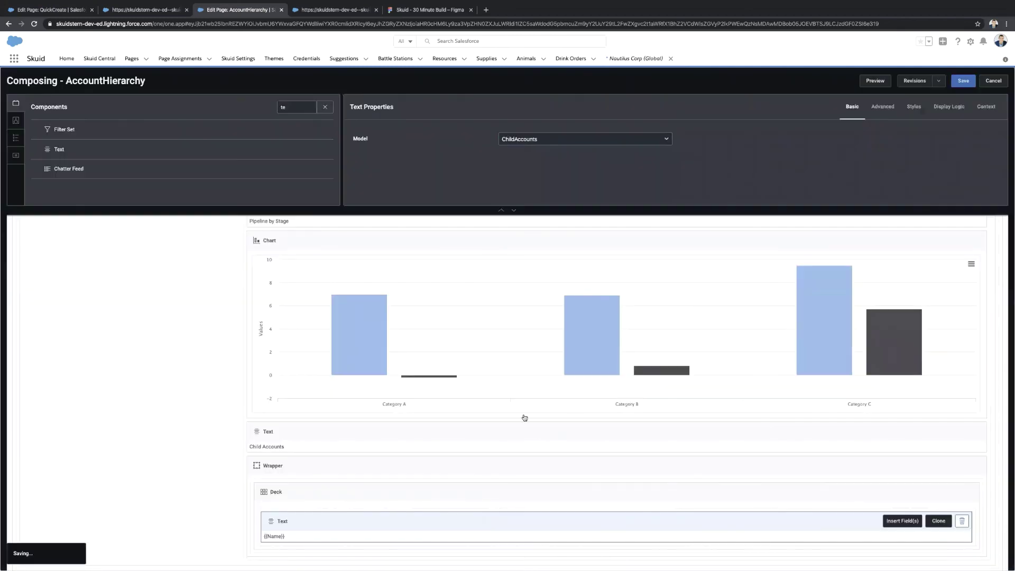
Reload the AccountHierarchy preview and check the child accounts deck for Humboldt Technologies and Blue Shoals.
left_click(317, 10)
key("ctrl+r")
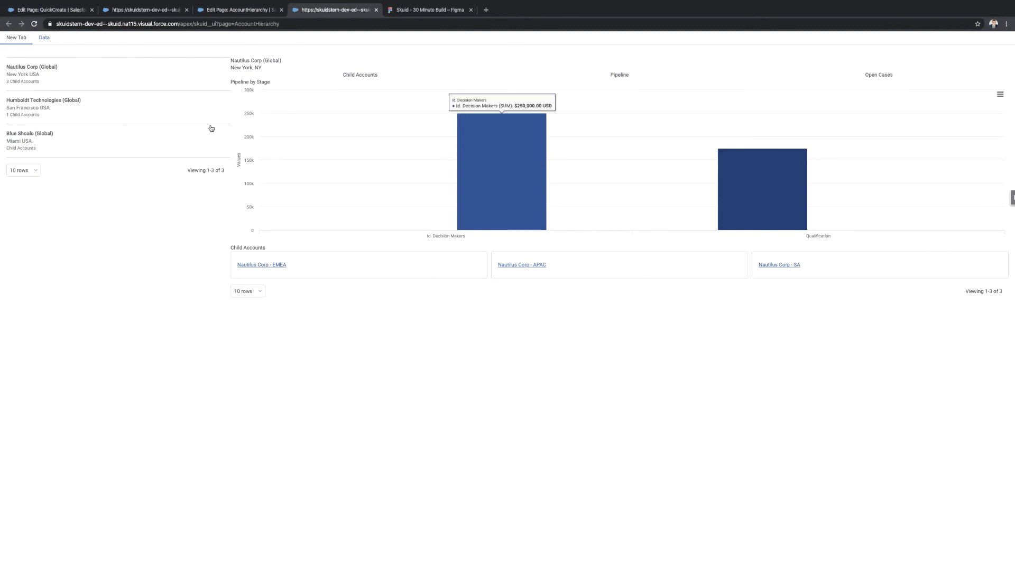
left_click(124, 113)
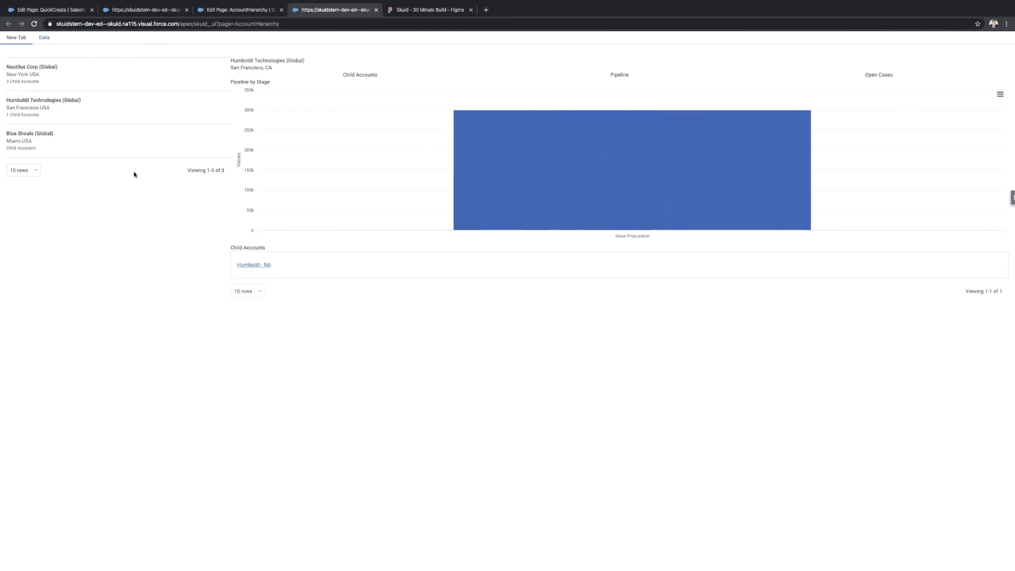
left_click(98, 141)
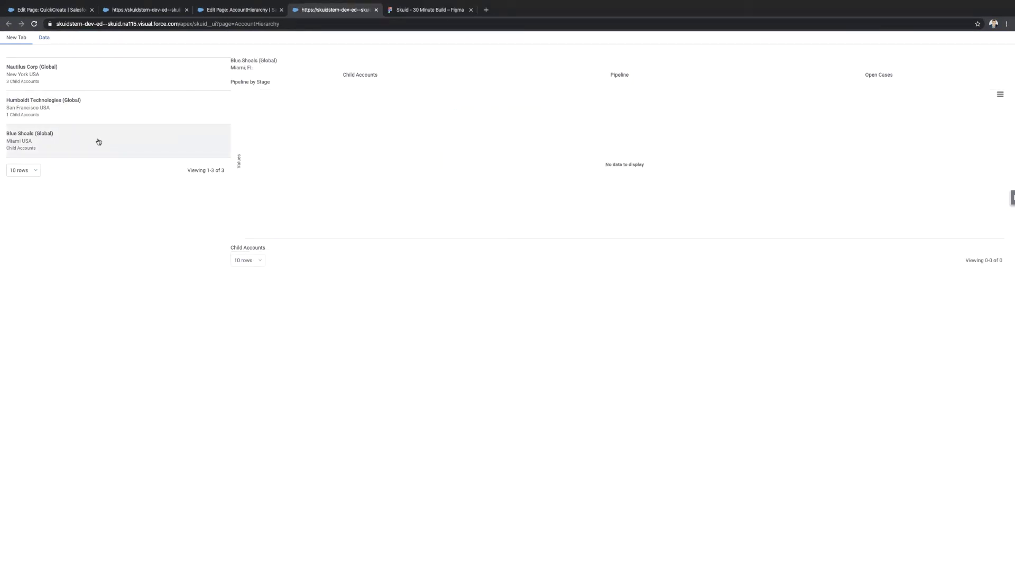
Set the deck cards' minimum width to 100%, compare with the Figma mockup's Child Accounts layout, and save the page.
left_click(226, 12)
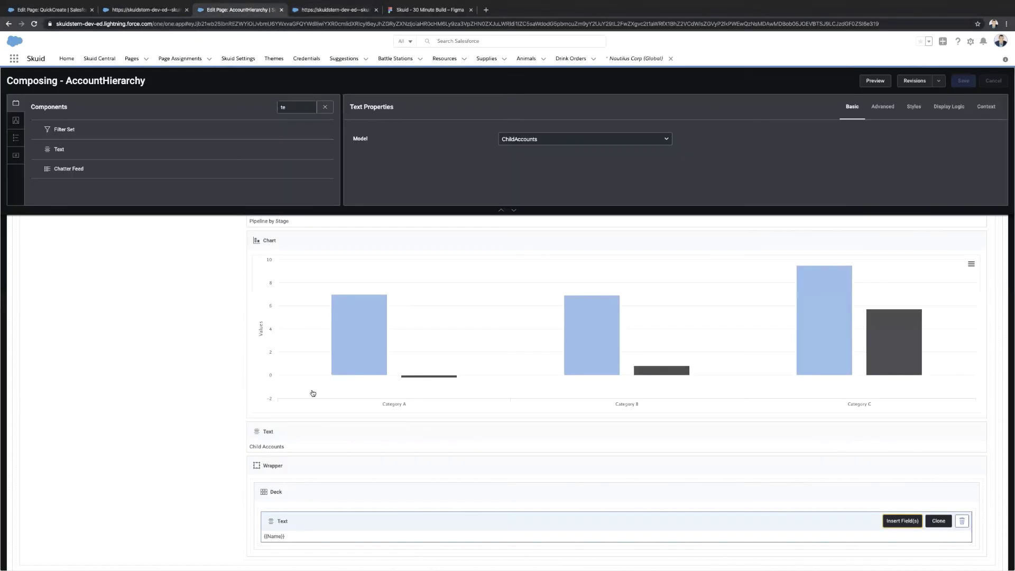
left_click(374, 501)
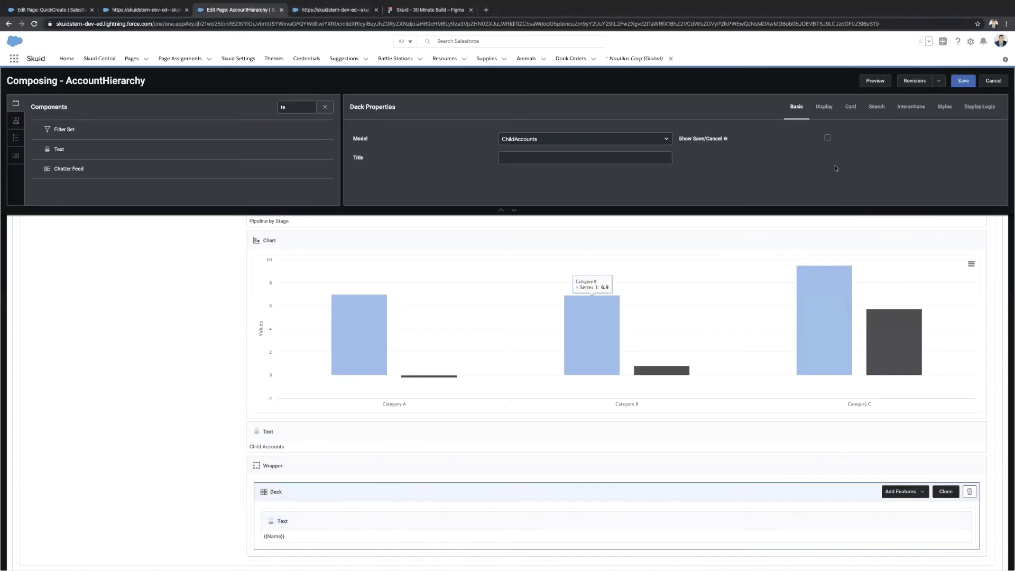
left_click(856, 111)
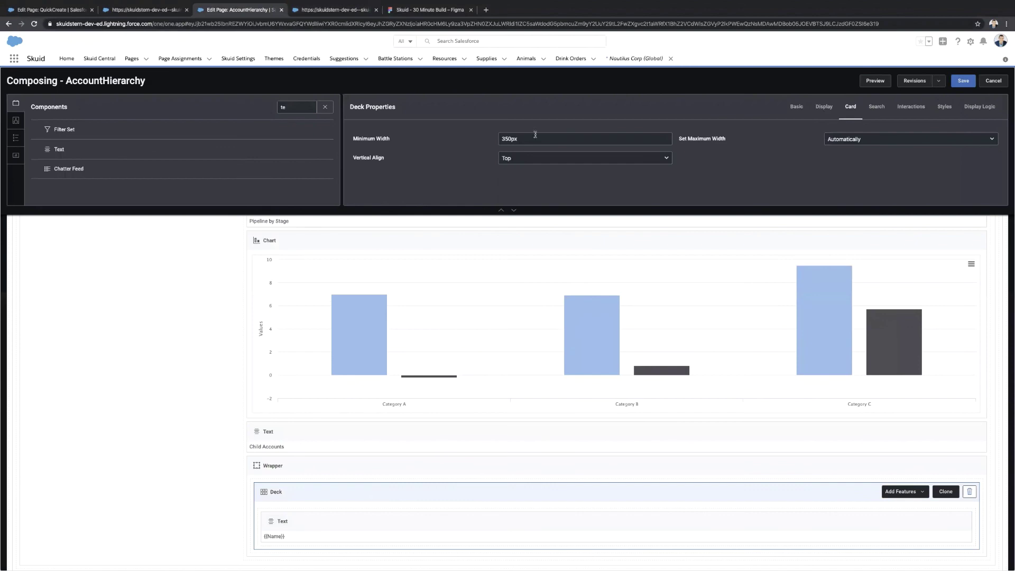
left_click_drag(535, 135, 481, 129)
type("100")
left_click(430, 9)
scroll(550, 365, "down", 5)
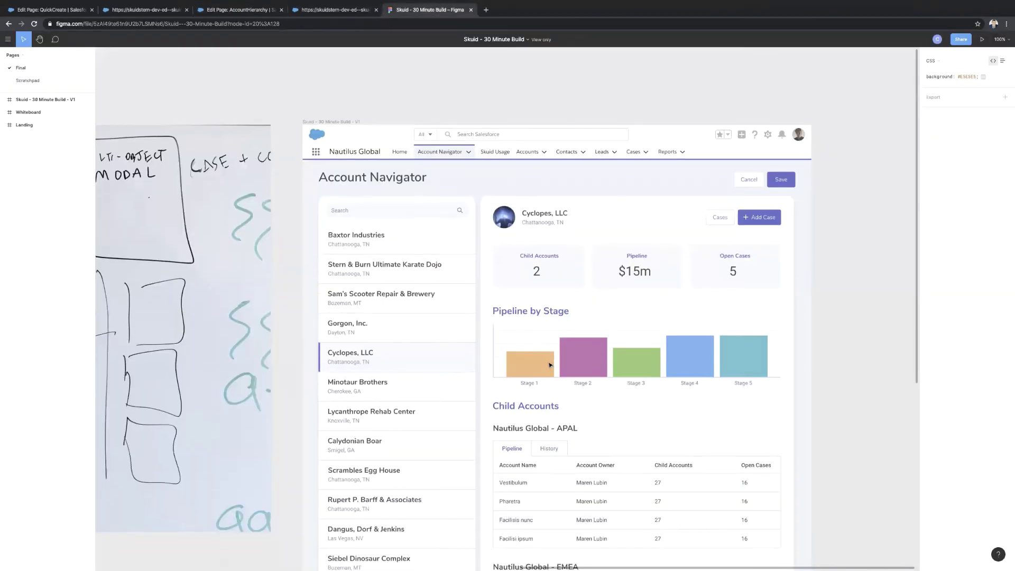
scroll(437, 126, "up", 3)
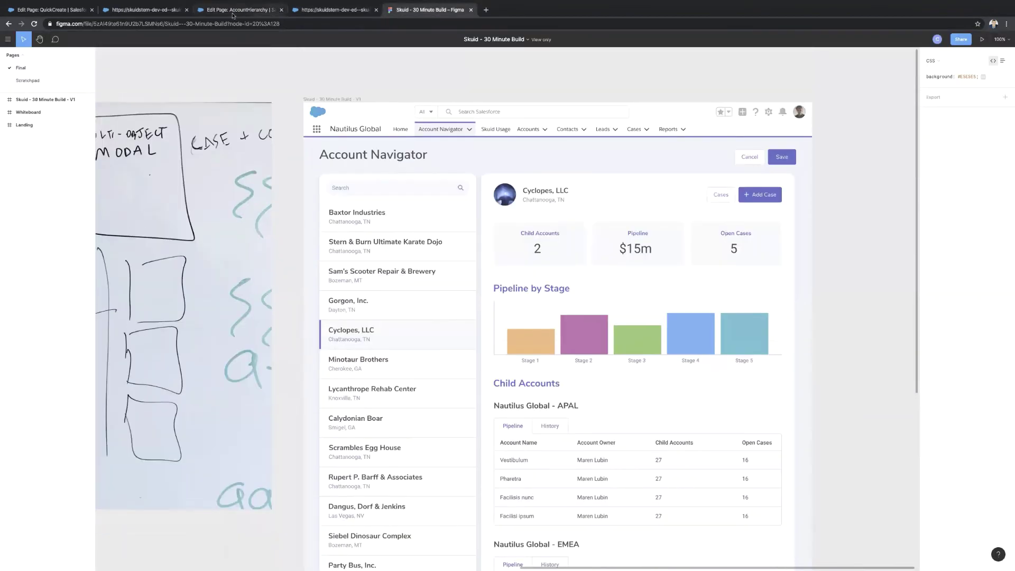
left_click(238, 9)
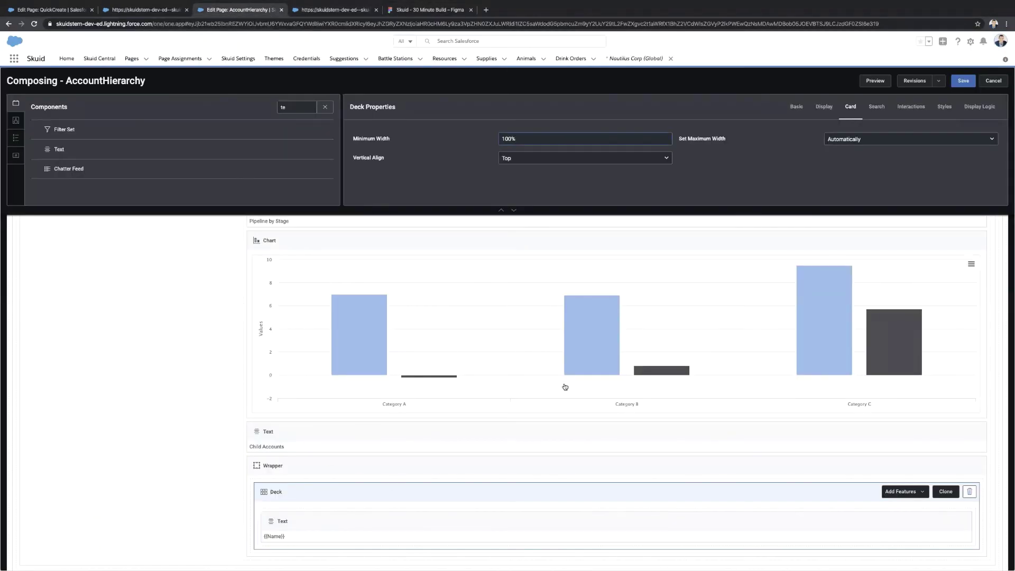
left_click(964, 83)
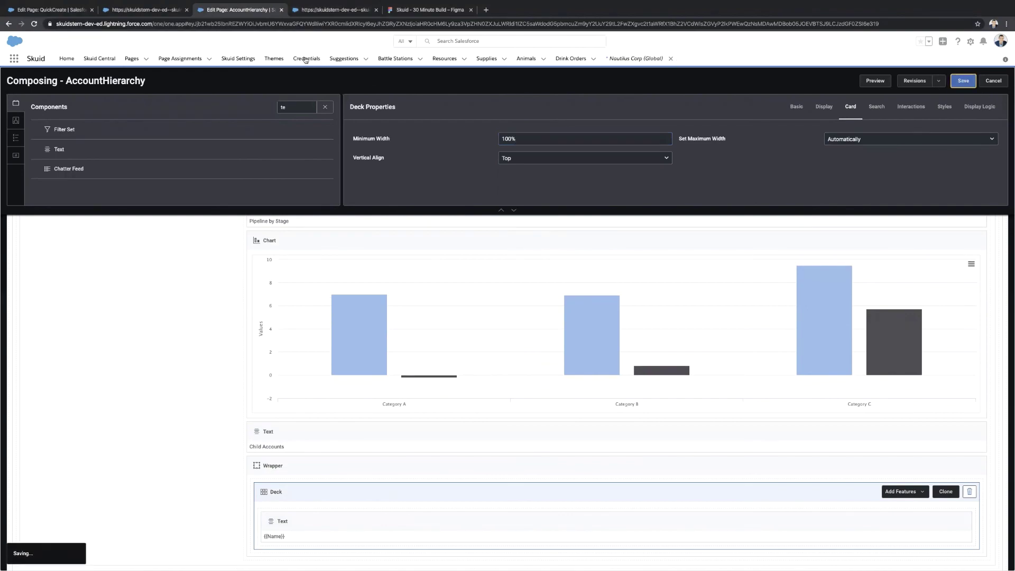
Reload the AccountHierarchy preview to check the child account cards, and compare them with the records on the QuickCreate page.
left_click(324, 9)
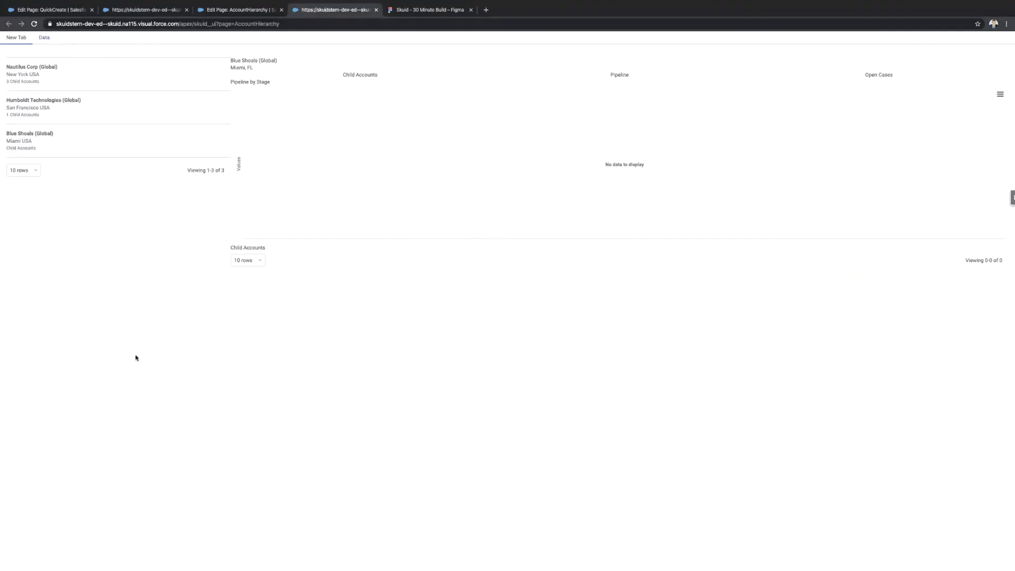
key("super+r")
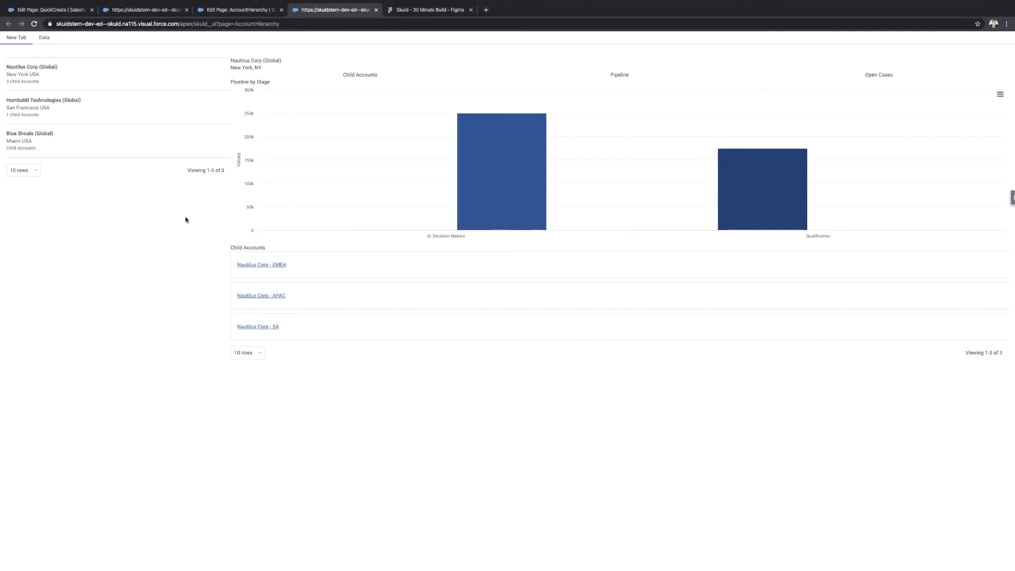
left_click(149, 11)
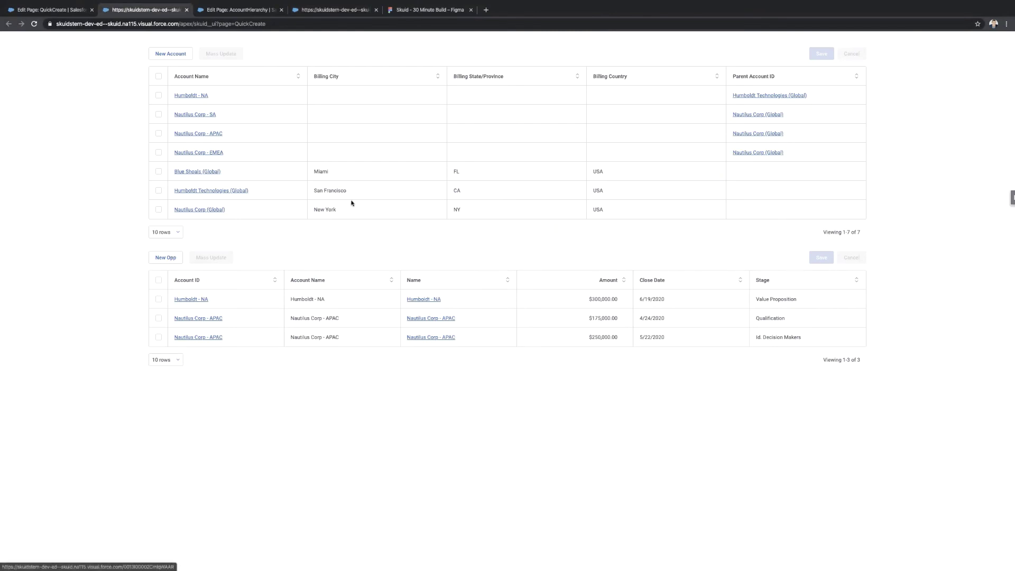
left_click(318, 11)
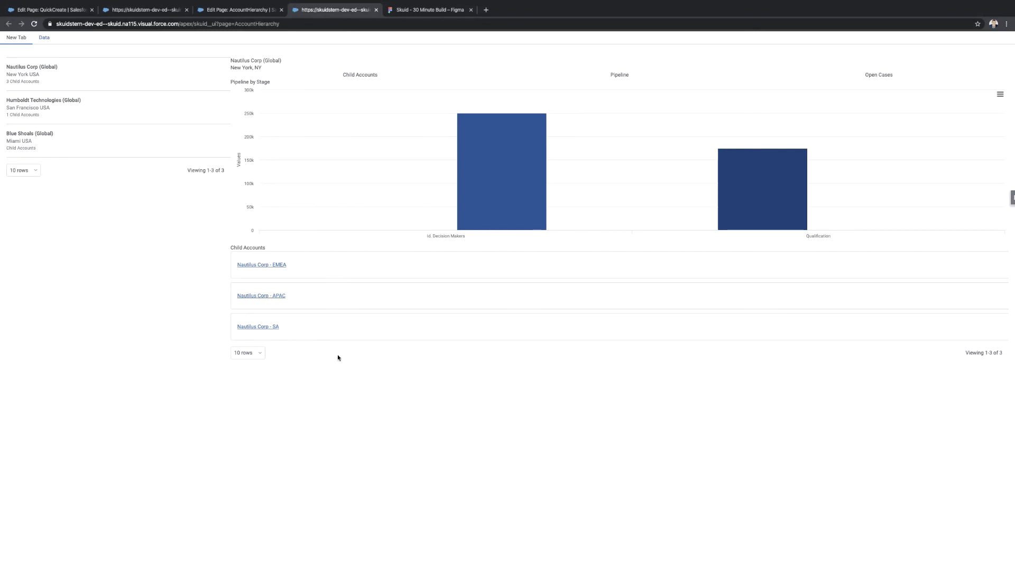
Select Nautilus Corp in the preview, review its account, opportunity and case data tables, and return to the AccountHierarchy editor.
left_click(110, 83)
left_click(45, 39)
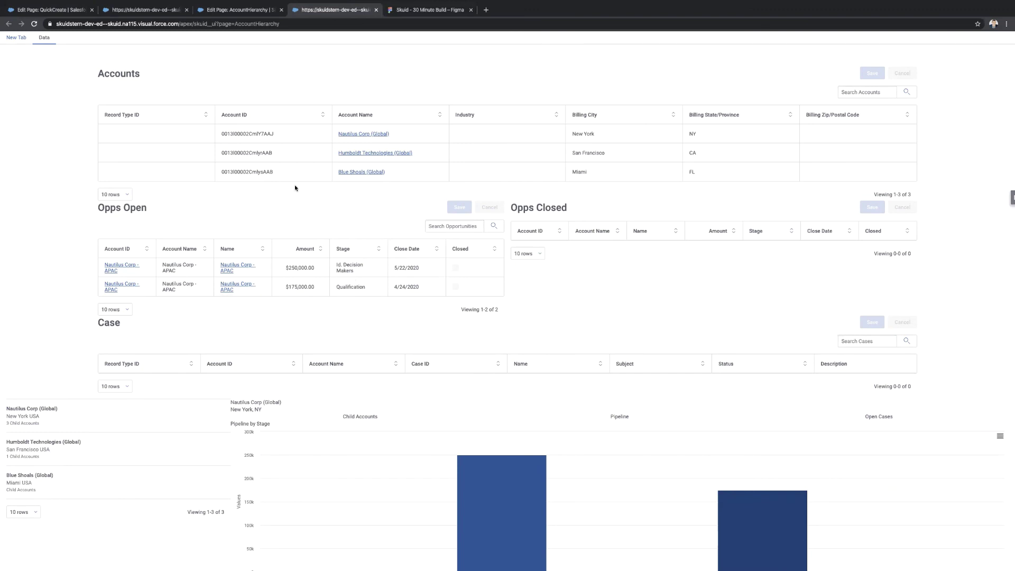
left_click(220, 11)
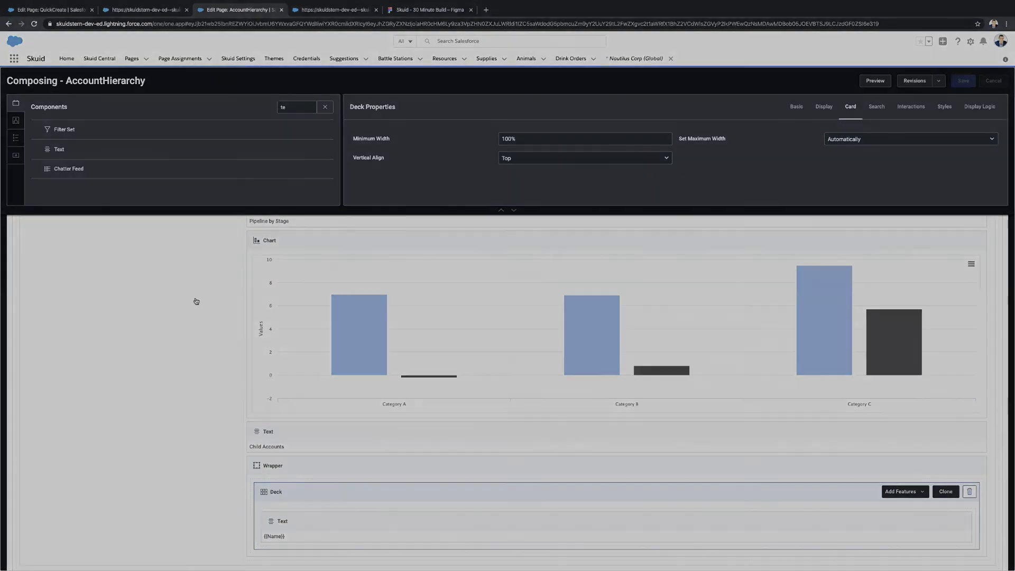